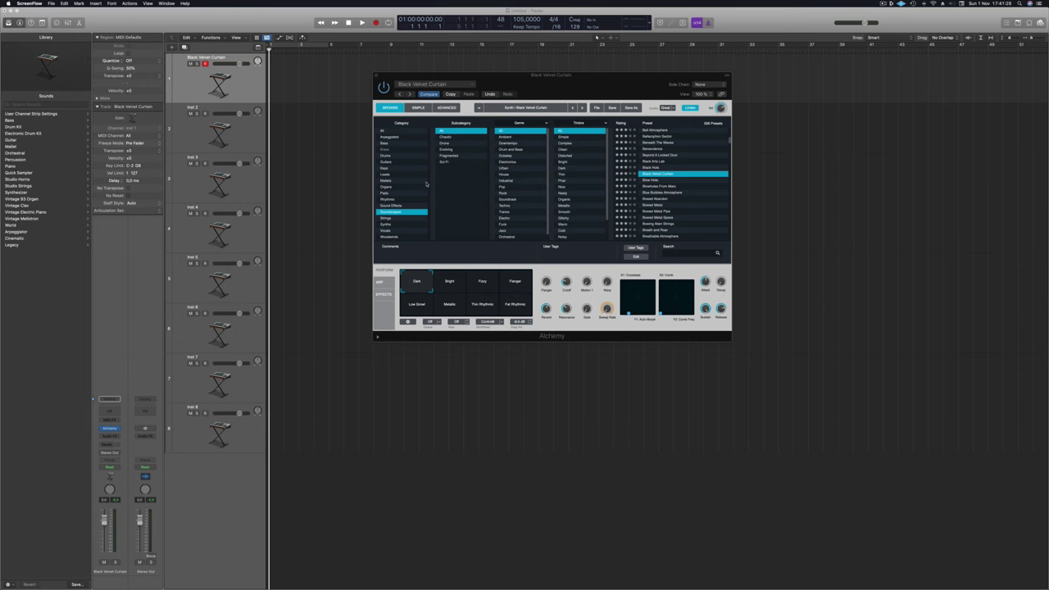
Audition the Black Velvet Curtain preset in different octaves with Musical Typing.
click(583, 75)
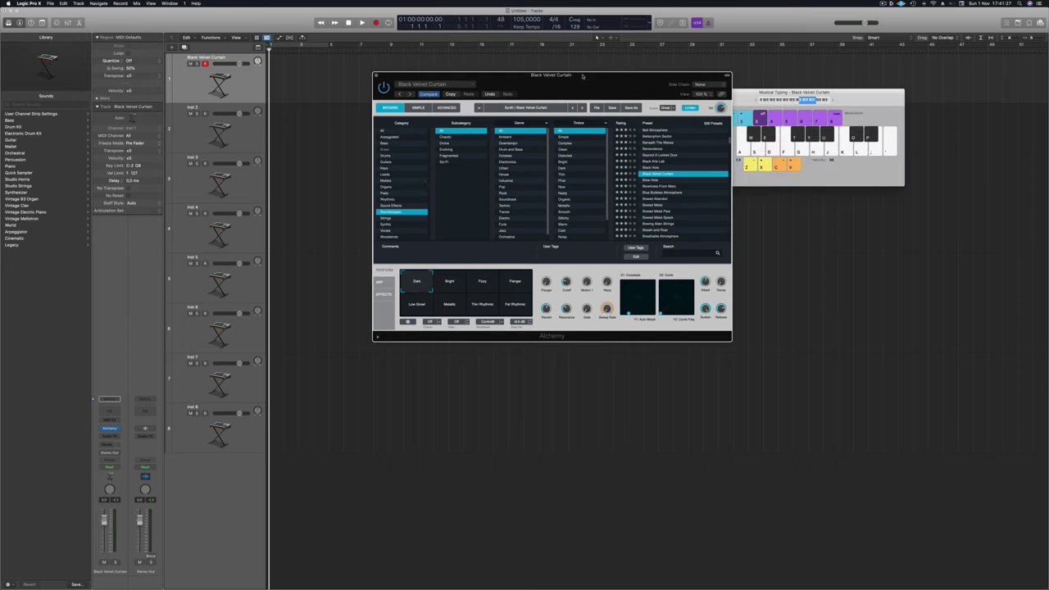
key(g)
key(d)
click(885, 100)
click(793, 101)
key(a)
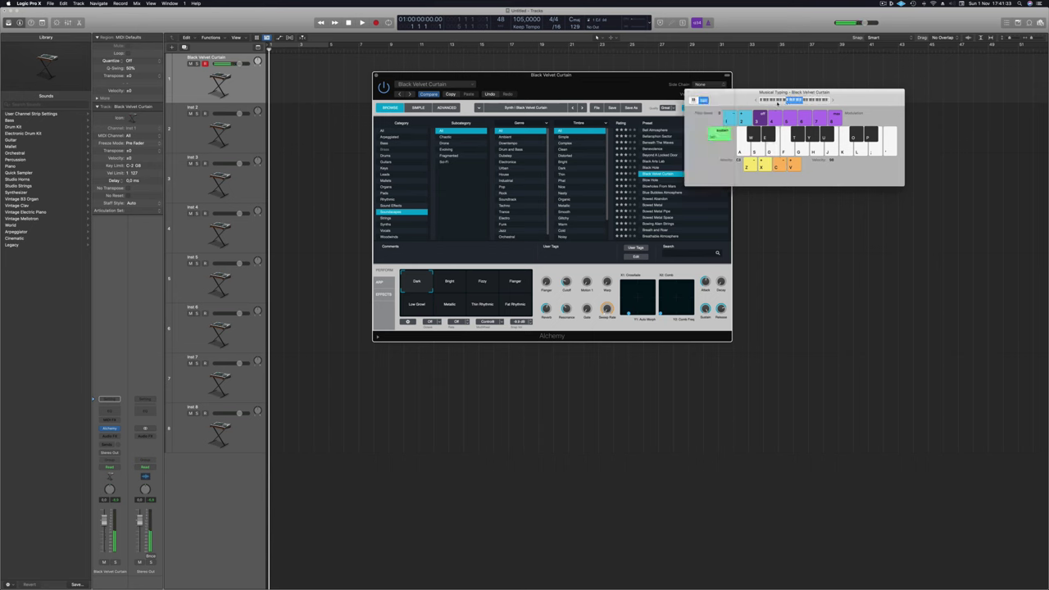
click(781, 100)
key(a)
key(s)
Move the Alchemy window clear of the Musical Typing keyboard and load the Dark Times preset from the Soundscapes category.
drag(614, 89, 577, 111)
scroll(652, 164, down, 10)
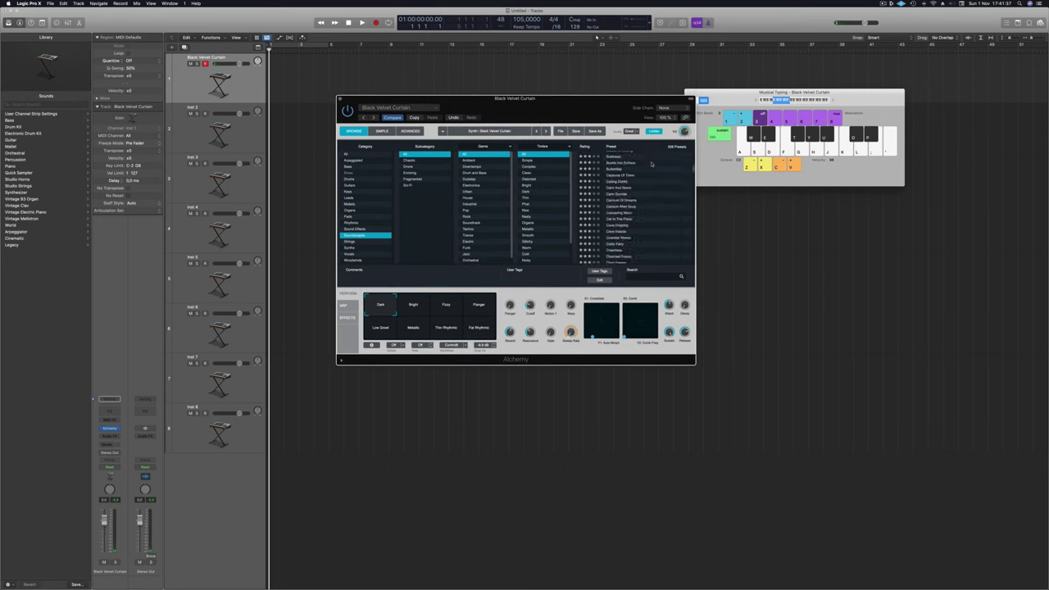
scroll(651, 164, down, 1)
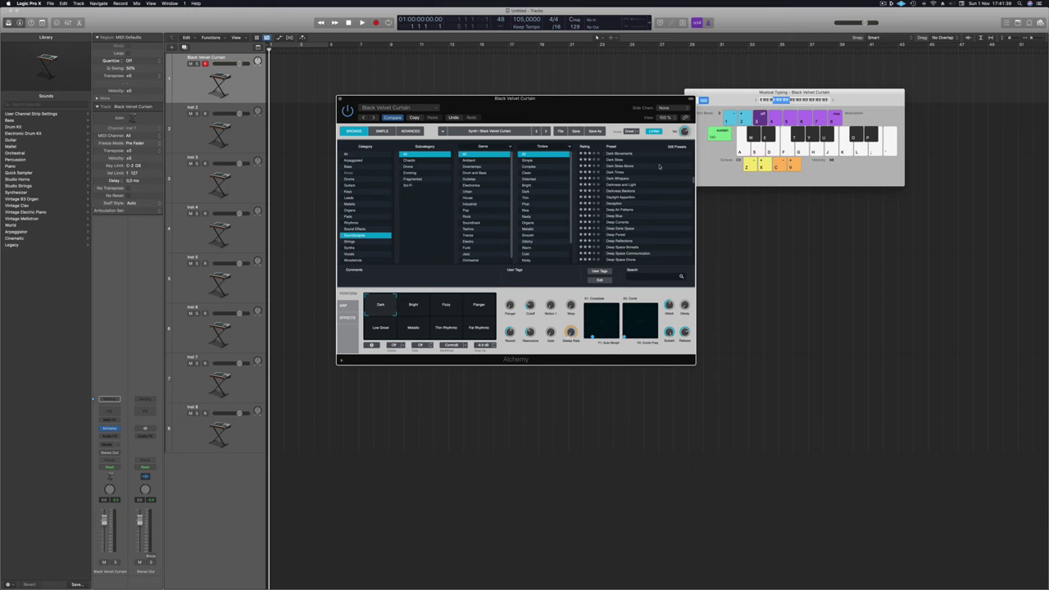
click(616, 172)
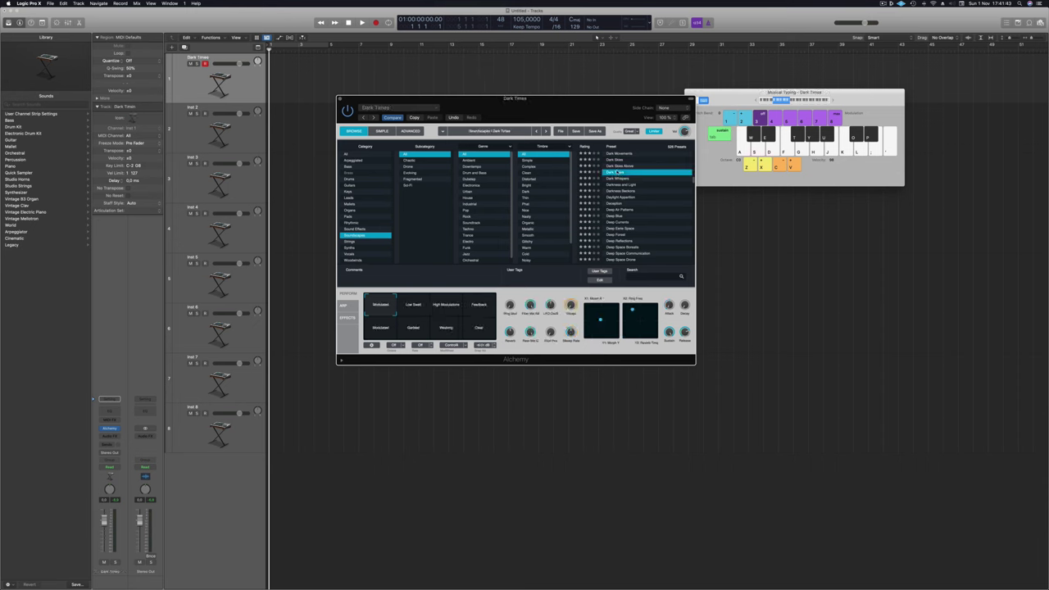
Play test notes with Dark Times in different octaves and lower the track's volume.
key(g)
click(794, 101)
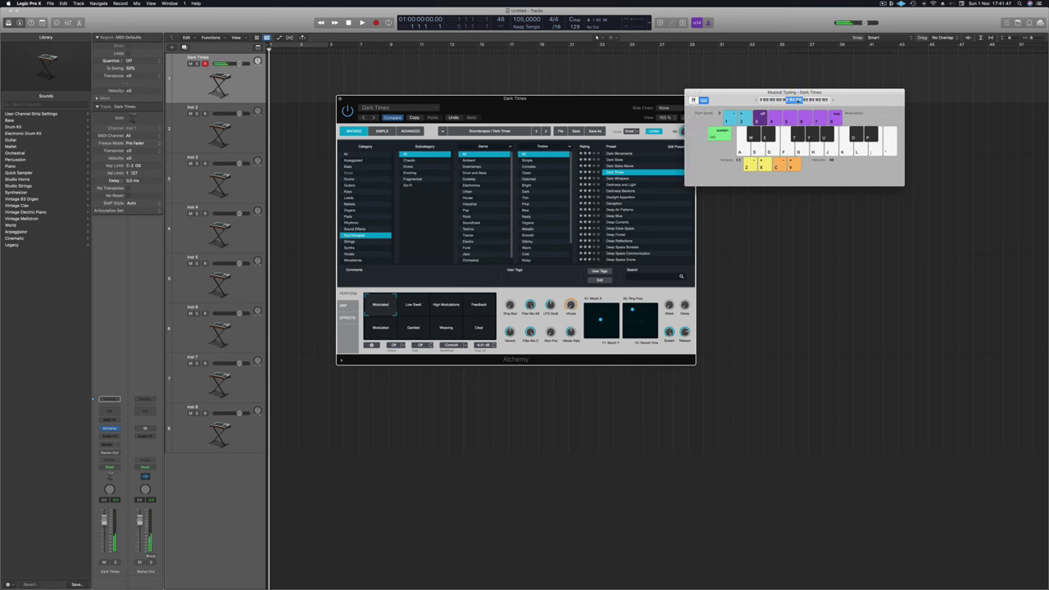
key(g)
key(x)
key(g)
key(s)
key(z)
key(s)
key(d)
key(f)
drag(102, 528, 103, 533)
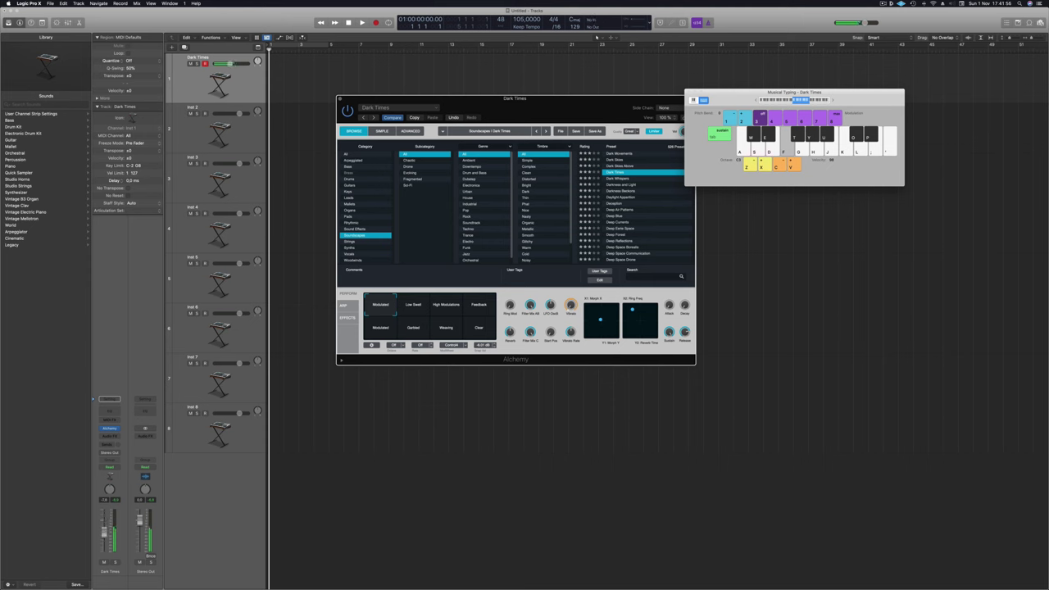
Switch Dark Times to the Low Swell performance variation and audition it, also one octave lower.
click(413, 306)
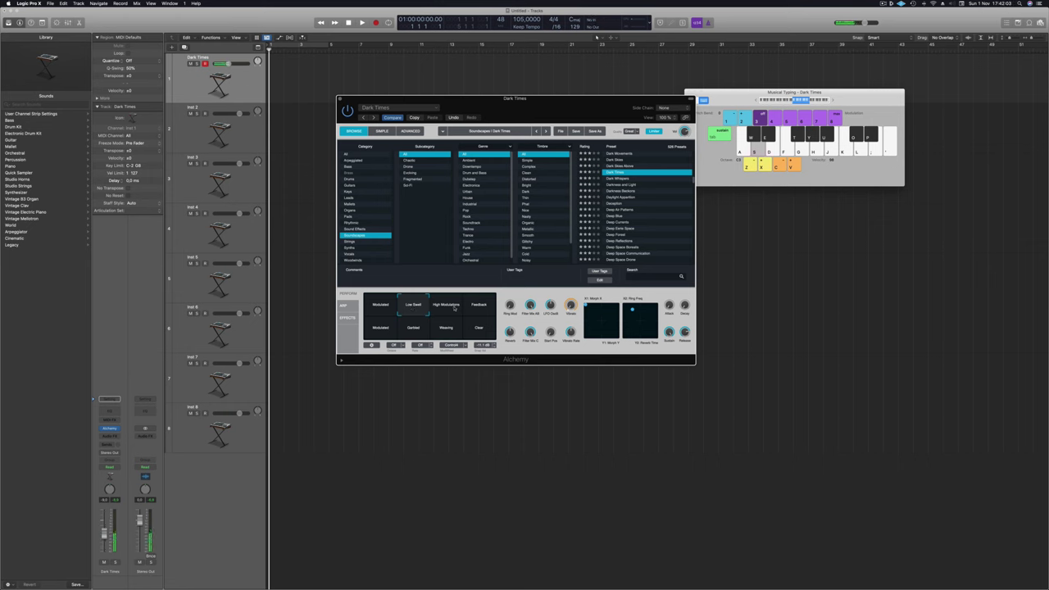
key(s)
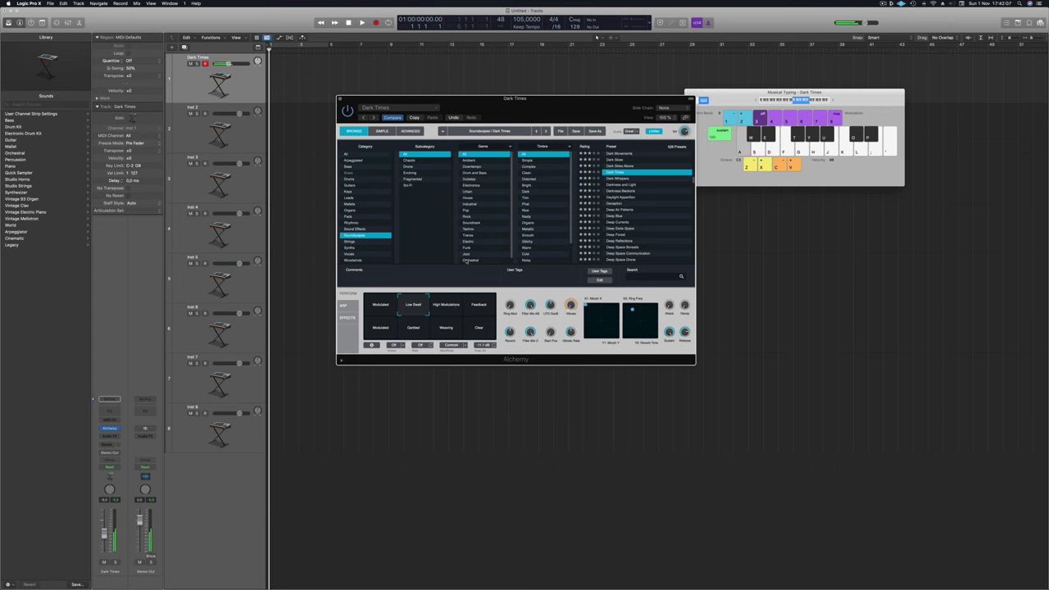
key(a)
key(a)
click(756, 101)
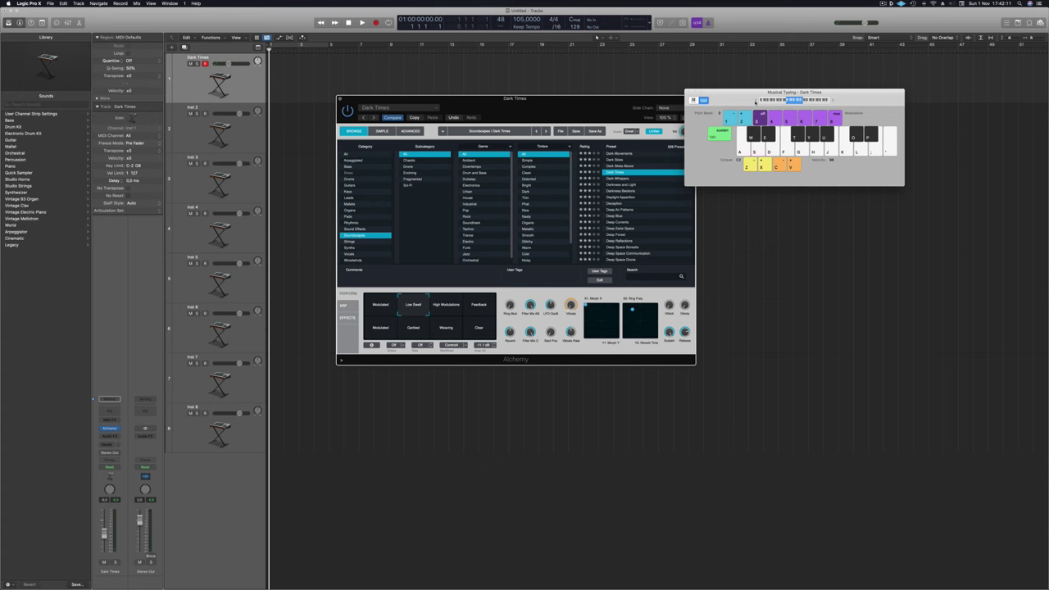
key(a)
key(a)
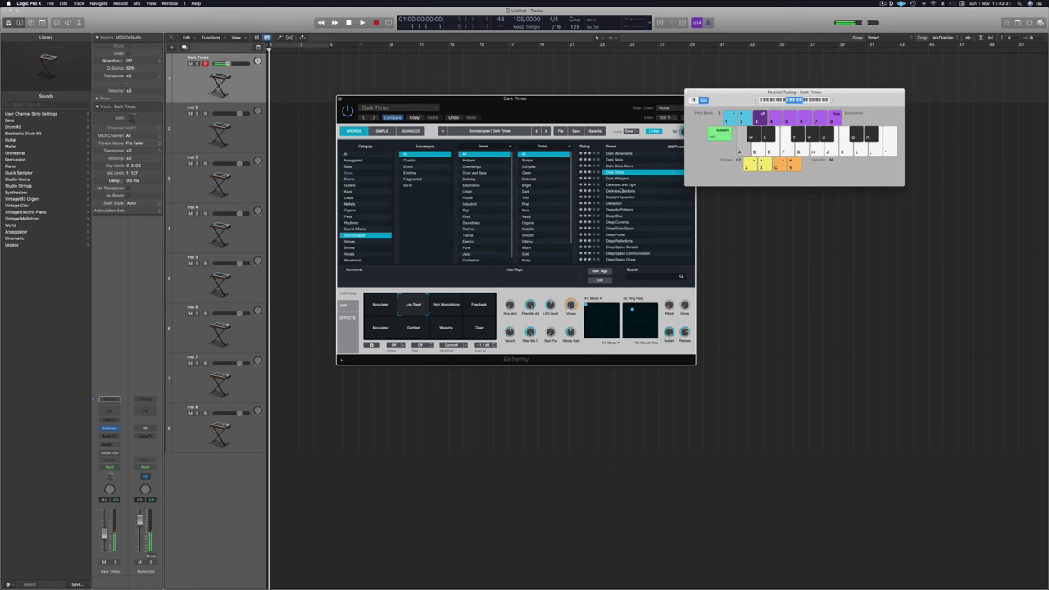
Switch to the High Modulations variation and play a few test notes.
click(443, 306)
key(a)
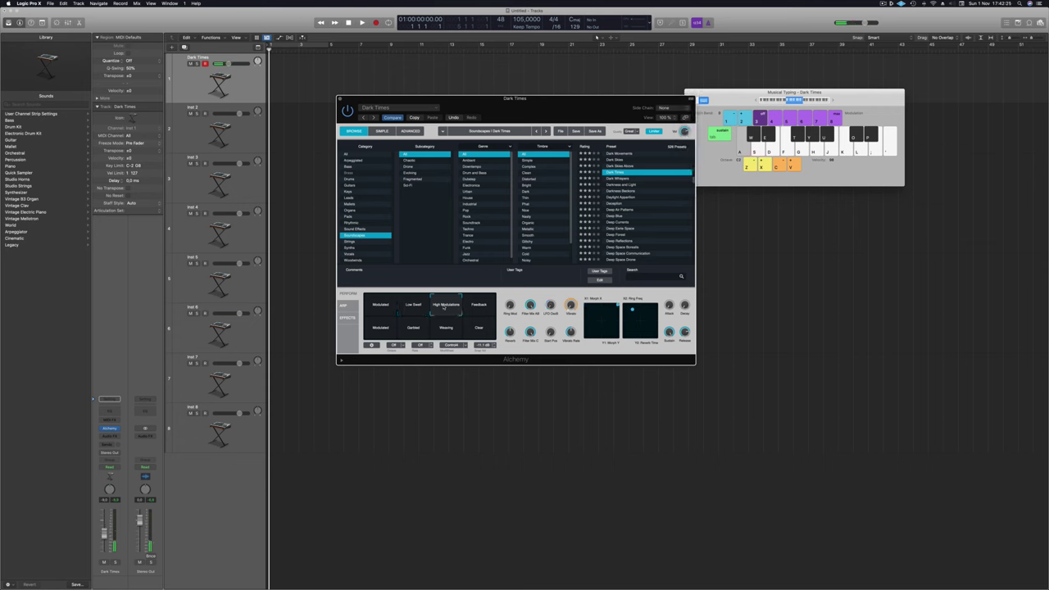
key(d)
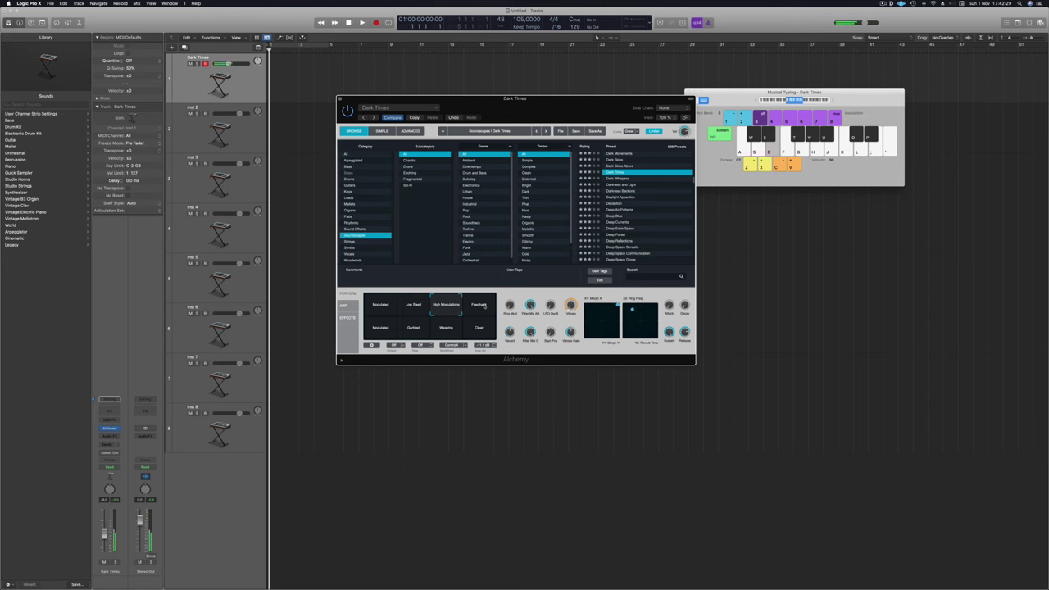
Try the Feedback variation of Dark Times with a short run of notes.
click(484, 305)
key(d)
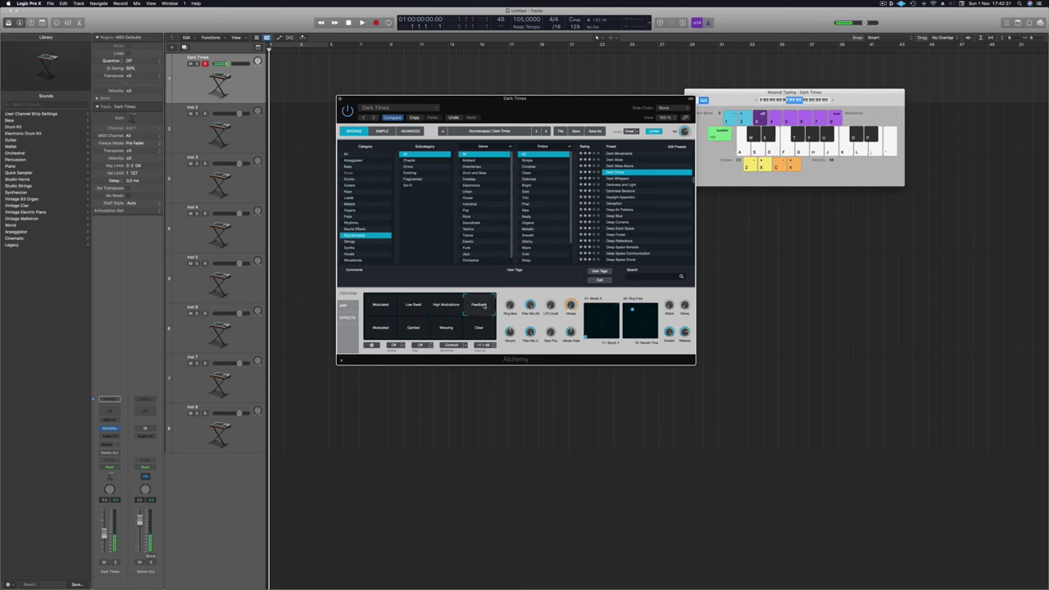
key(g)
key(f)
key(h)
key(l)
key(k)
key(h)
key(f)
key(g)
Audition the second Modulated variation, then Garbled and Weaving, with short test notes.
click(381, 332)
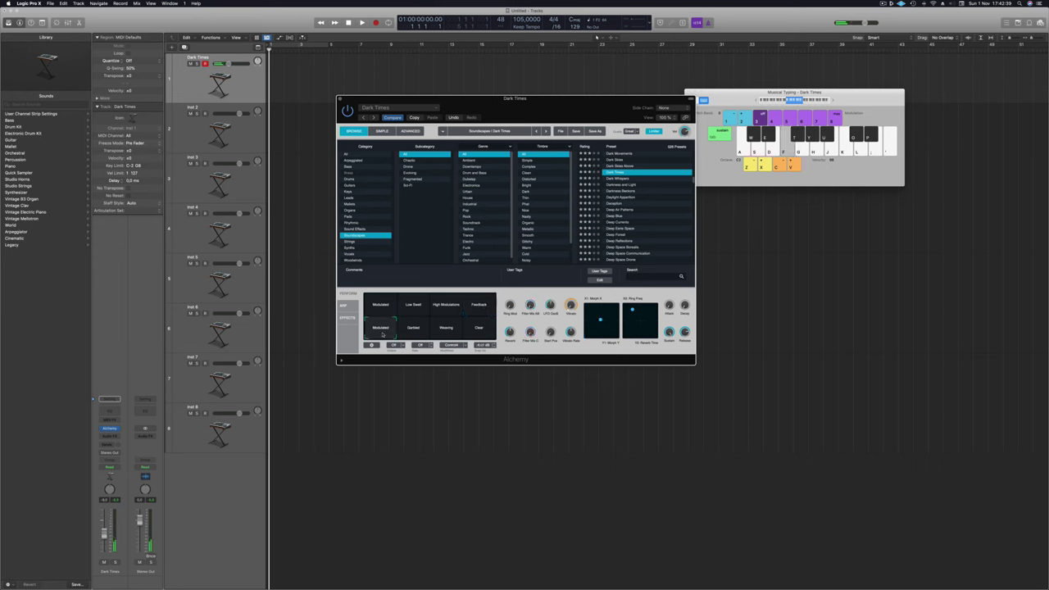
key(f)
click(405, 331)
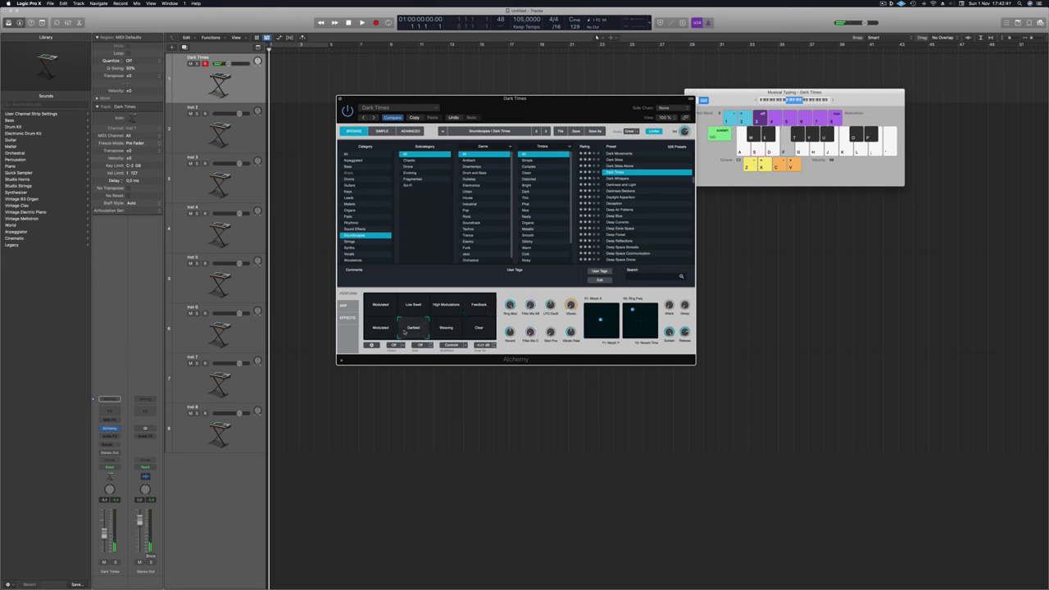
click(441, 332)
key(g)
key(f)
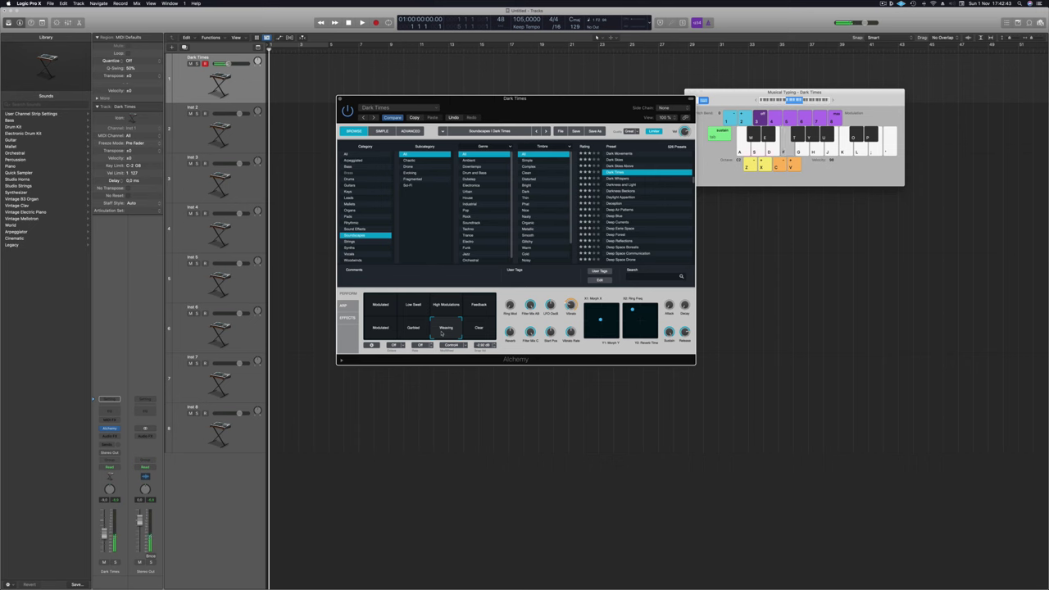
key(g)
key(h)
Try the Clear variation of Dark Times by playing low and high notes.
click(479, 327)
key(h)
key(f)
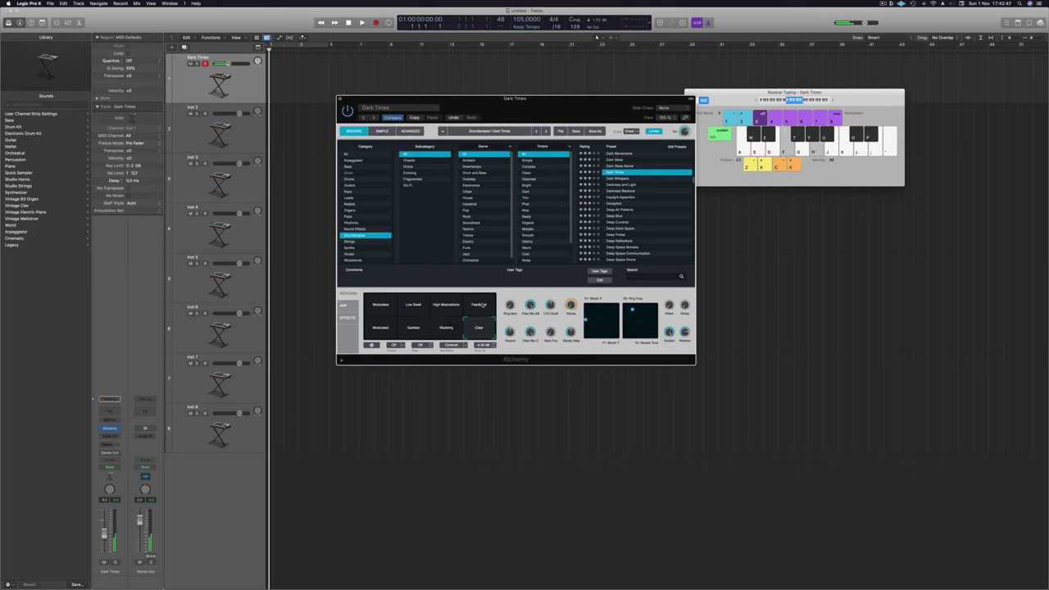
key(semicolon)
key(l)
key(h)
key(j)
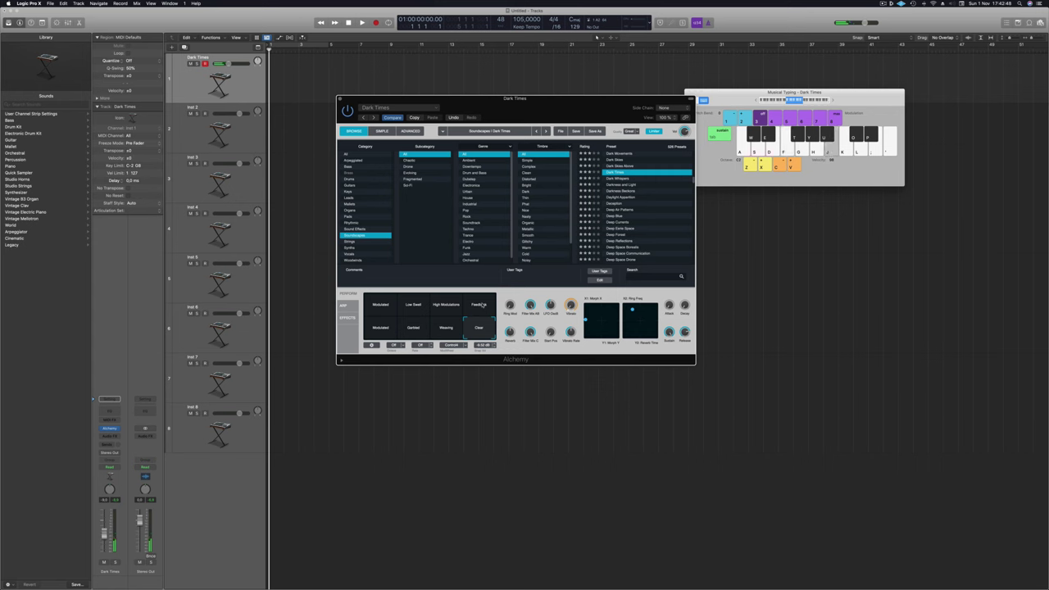
Set Dark Times to the Feedback variation and play notes to check the sound.
click(480, 305)
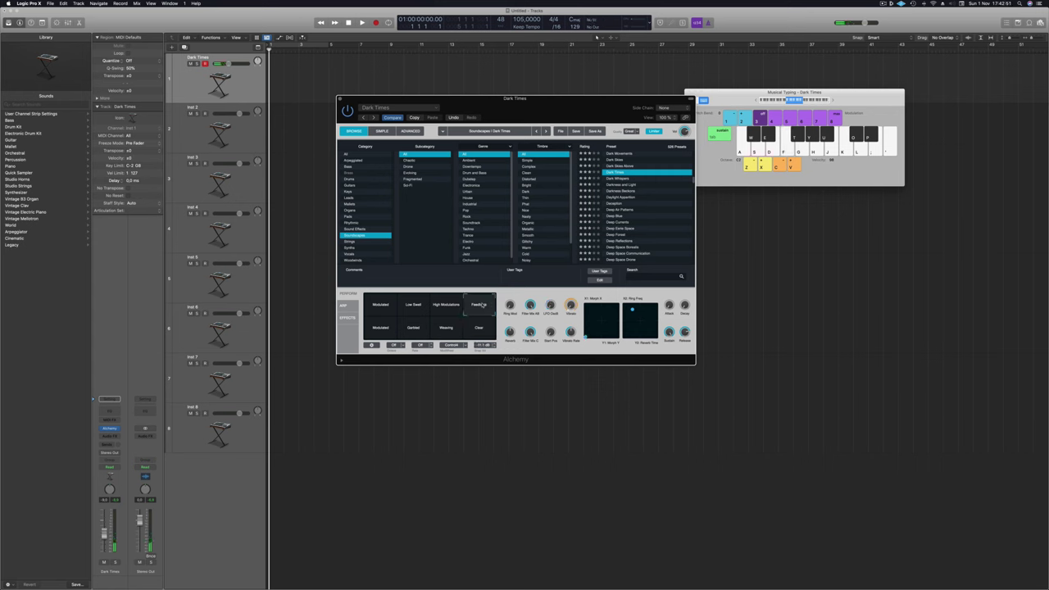
key(a)
key(semicolon)
key(l)
key(k)
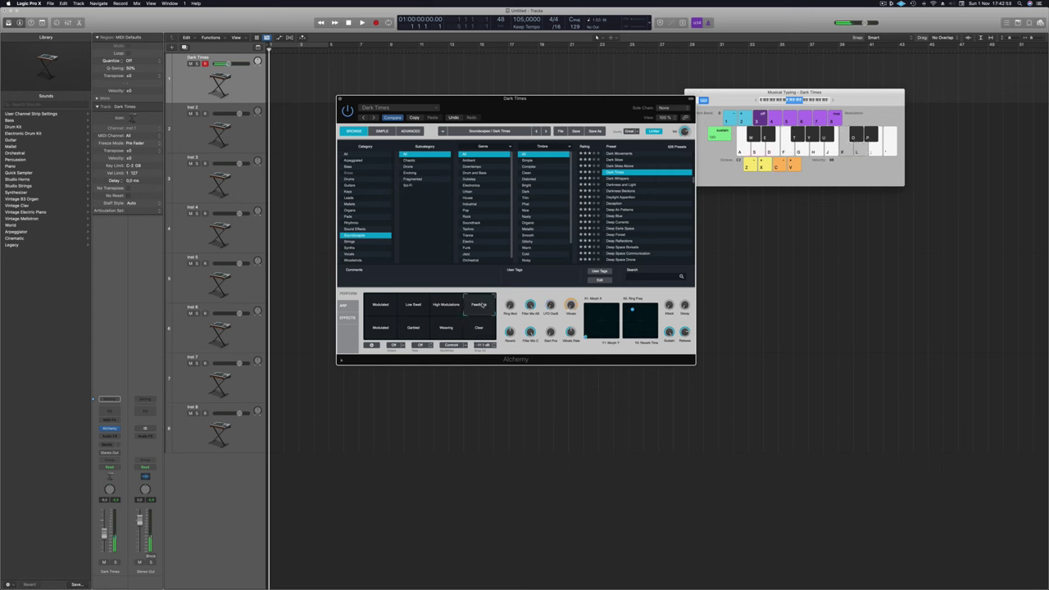
key(g)
key(d)
key(f)
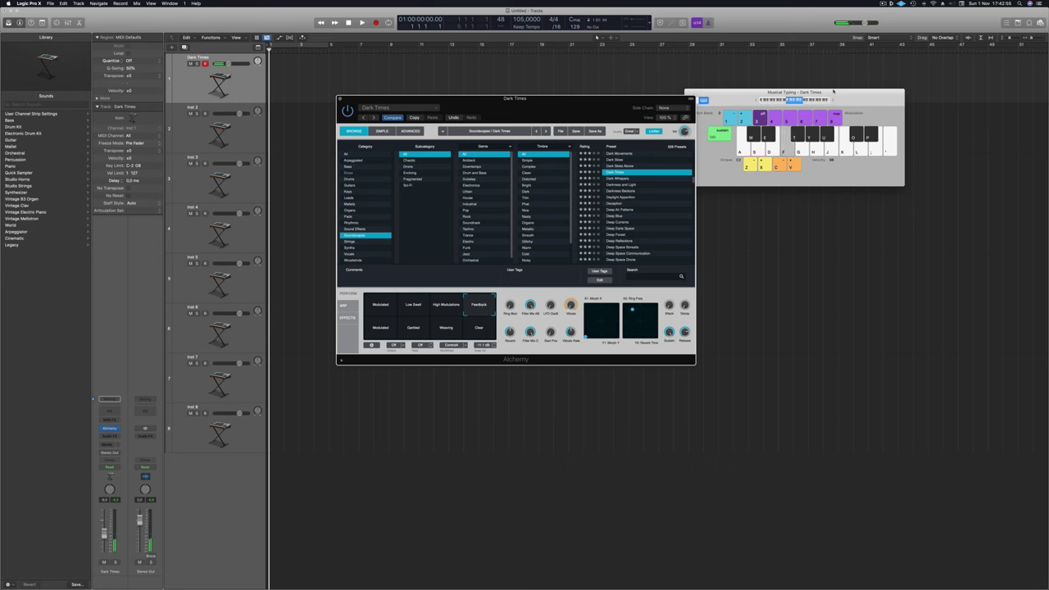
Try a higher Musical Typing octave, then shift down two octaves and rehearse a descending melody.
click(833, 100)
key(f)
key(d)
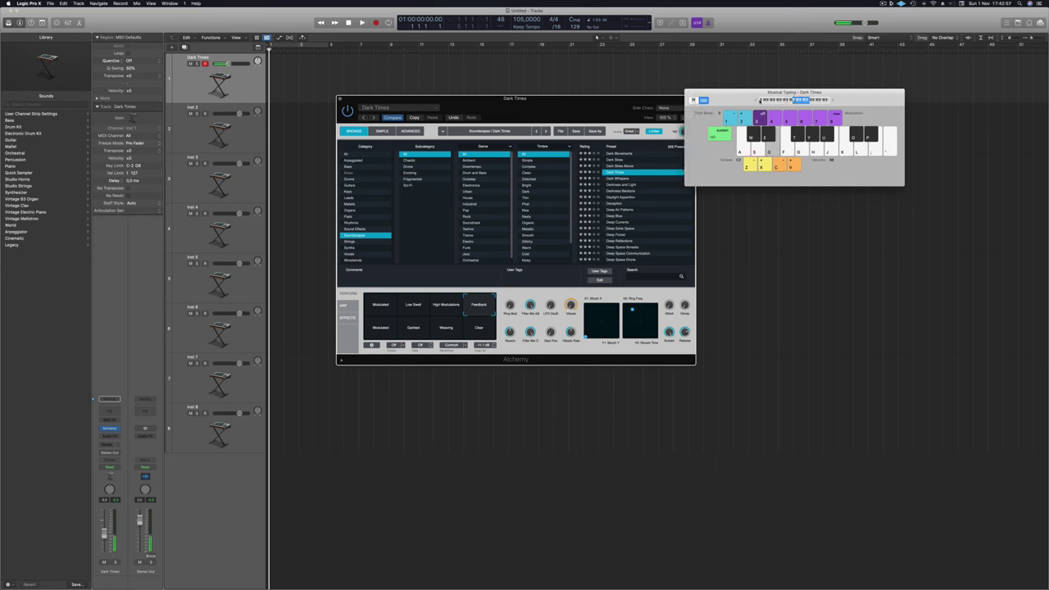
click(757, 100)
click(756, 100)
key(semicolon)
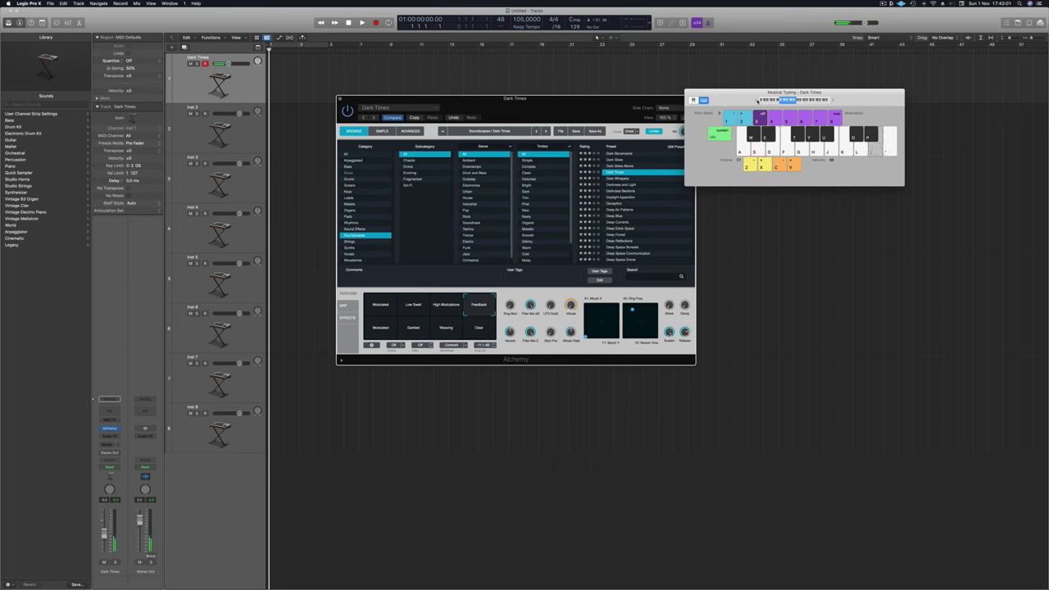
key(l)
key(j)
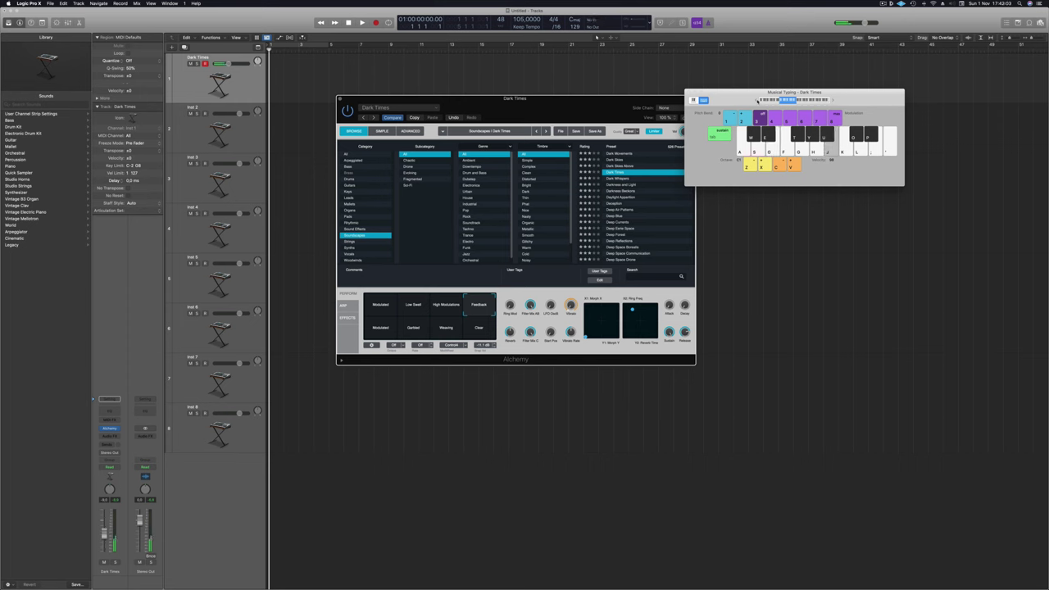
key(apostrophe)
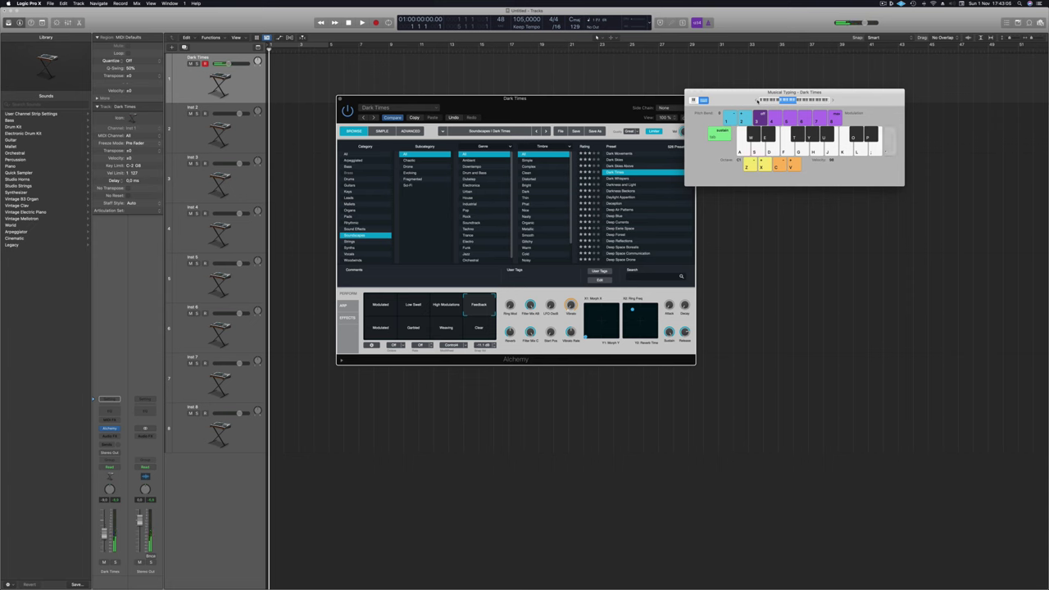
key(semicolon)
key(l)
key(j)
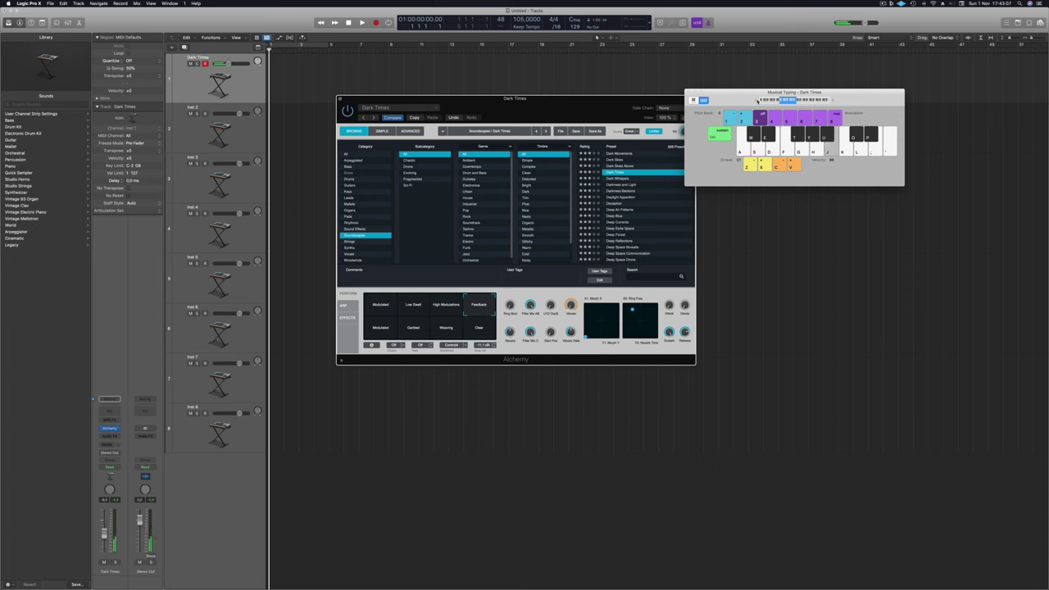
Record a slow descending four-bar melody on the Dark Times track, starting at bar 1.
key(r)
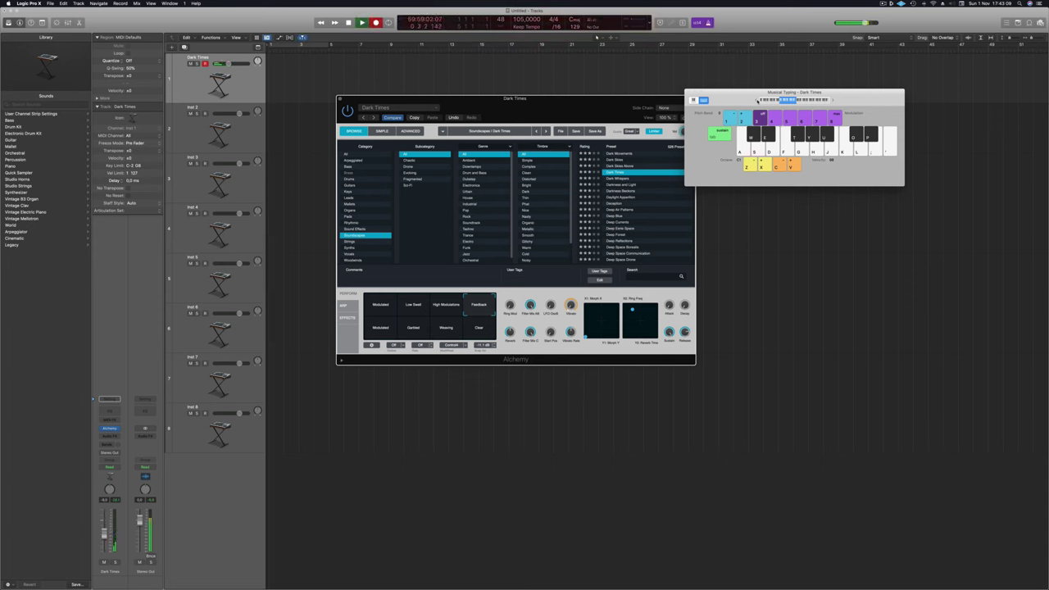
key(apostrophe)
key(semicolon)
key(l)
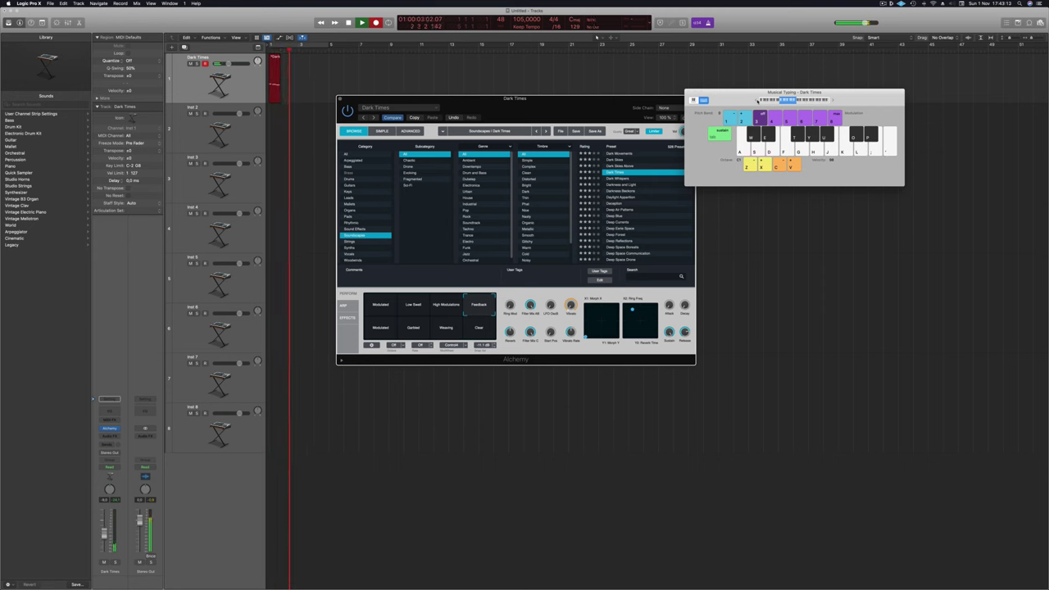
key(apostrophe)
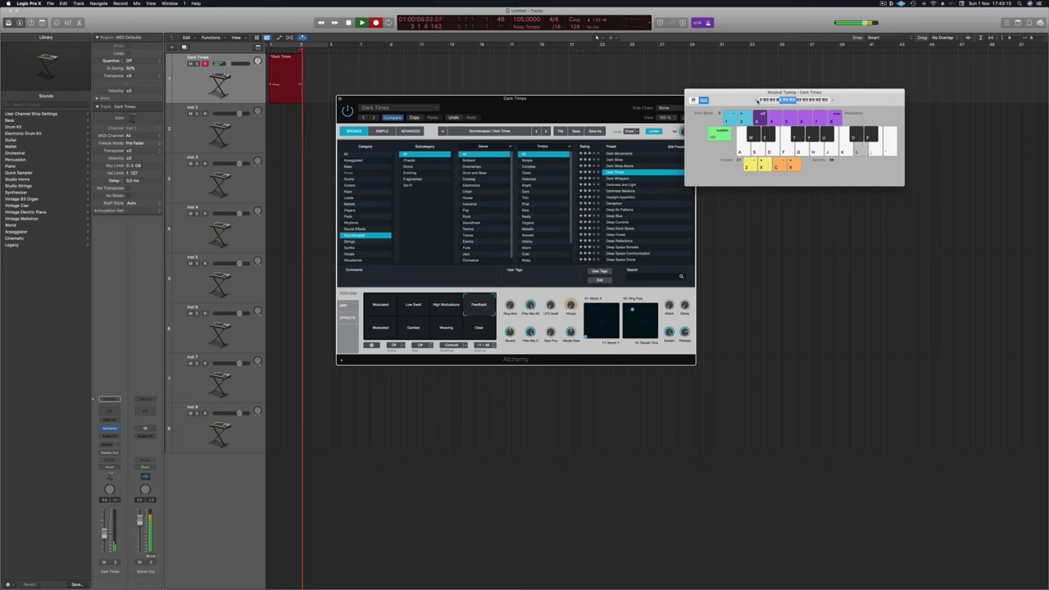
key(j)
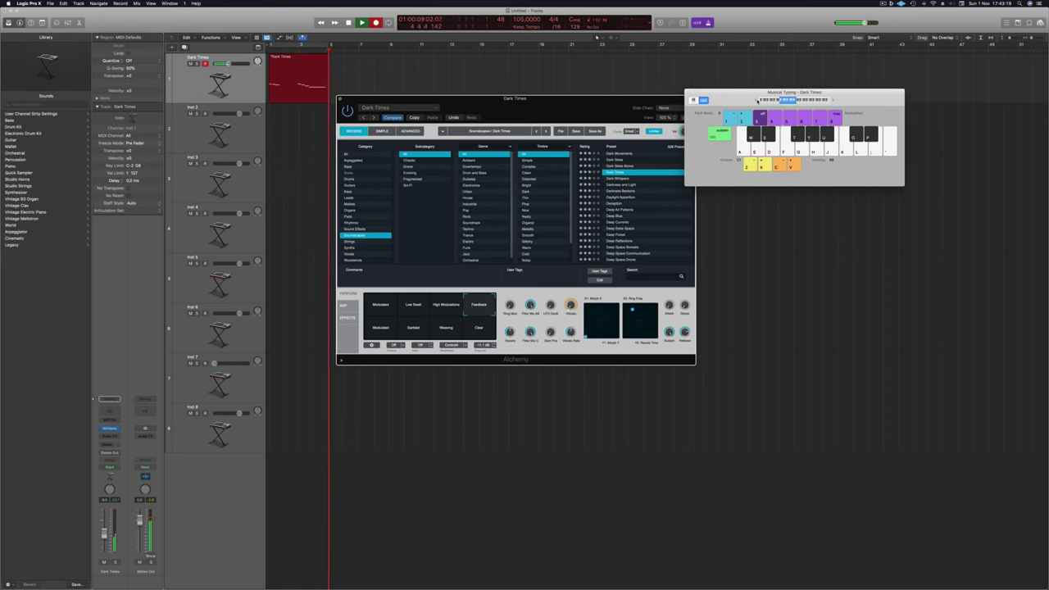
key(space)
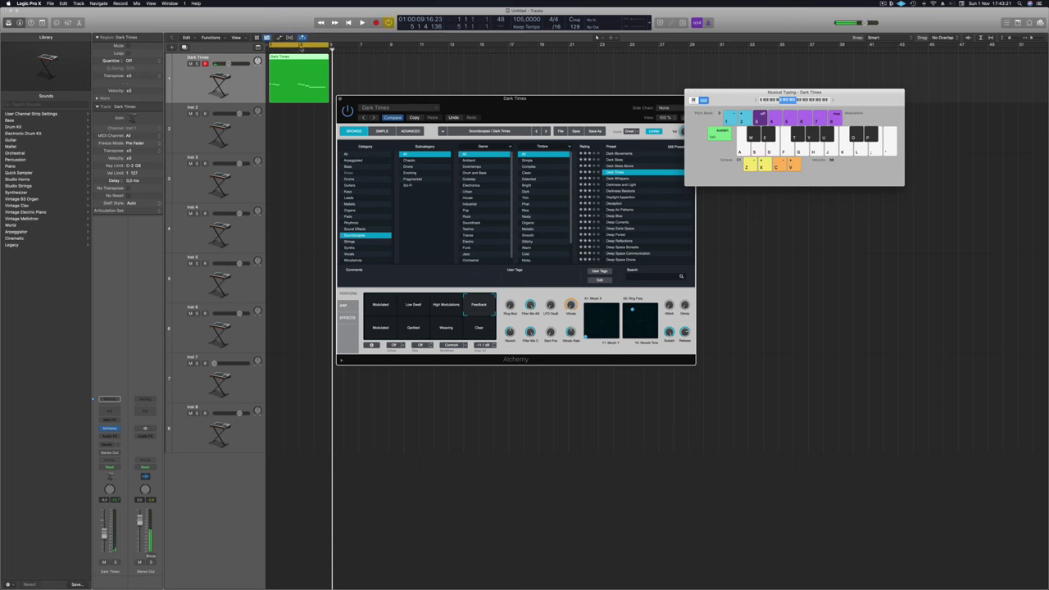
Open the recorded Dark Times region in the Piano Roll and quantize all its notes to 1/16 notes.
double_click(297, 71)
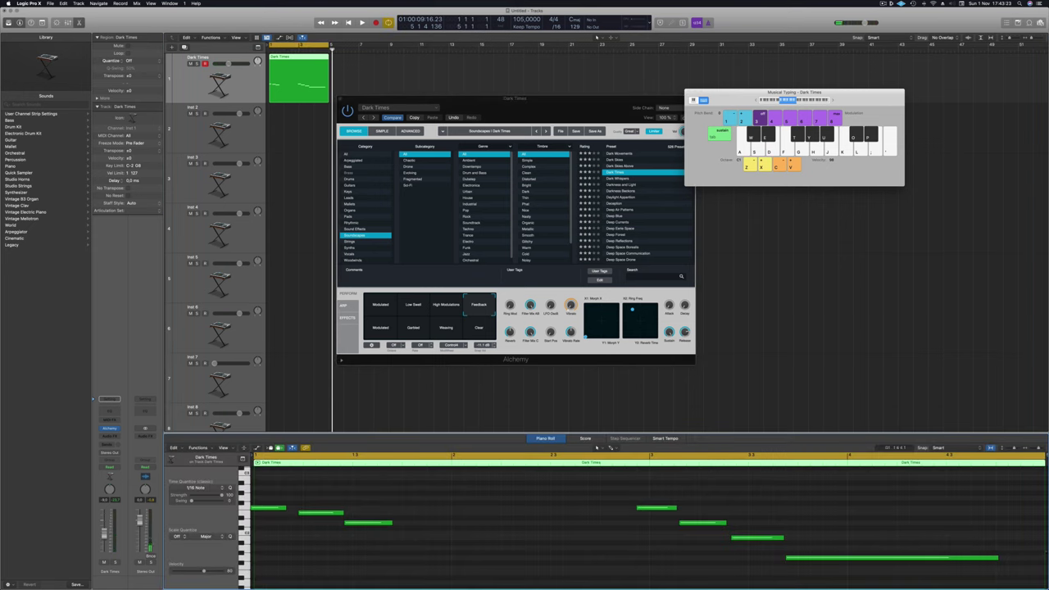
key(super+a)
key(q)
click(425, 557)
Play back the quantized melody with the whole region in view in the Piano Roll.
key(space)
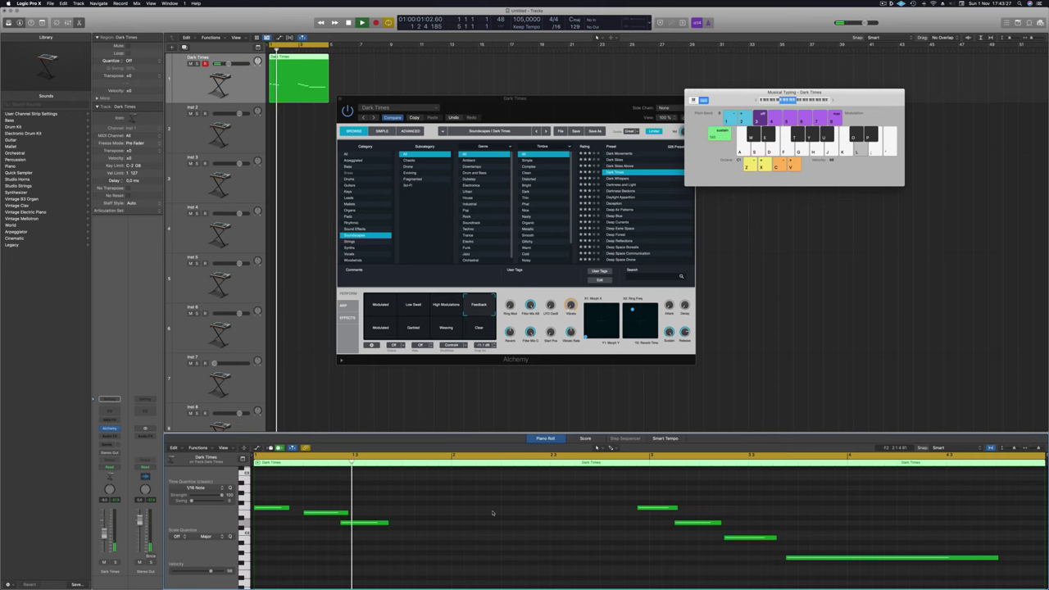
key(super+Left)
key(super+Left)
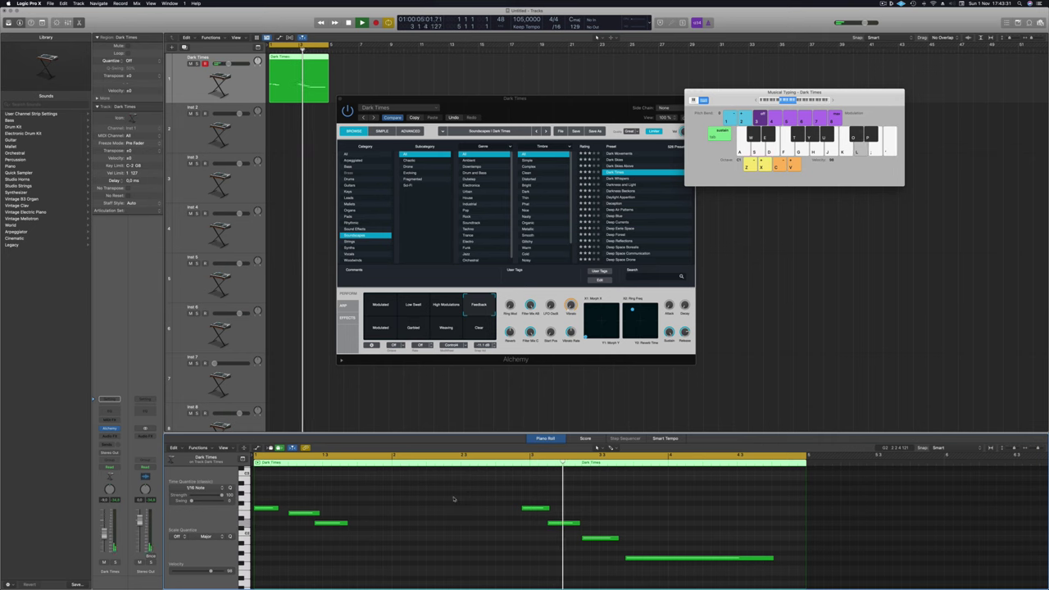
Select the melody's last four notes in the Piano Roll, shift them slightly to start at bar 3, and play the result.
drag(502, 491, 705, 581)
key(space)
key(space)
drag(530, 499, 540, 499)
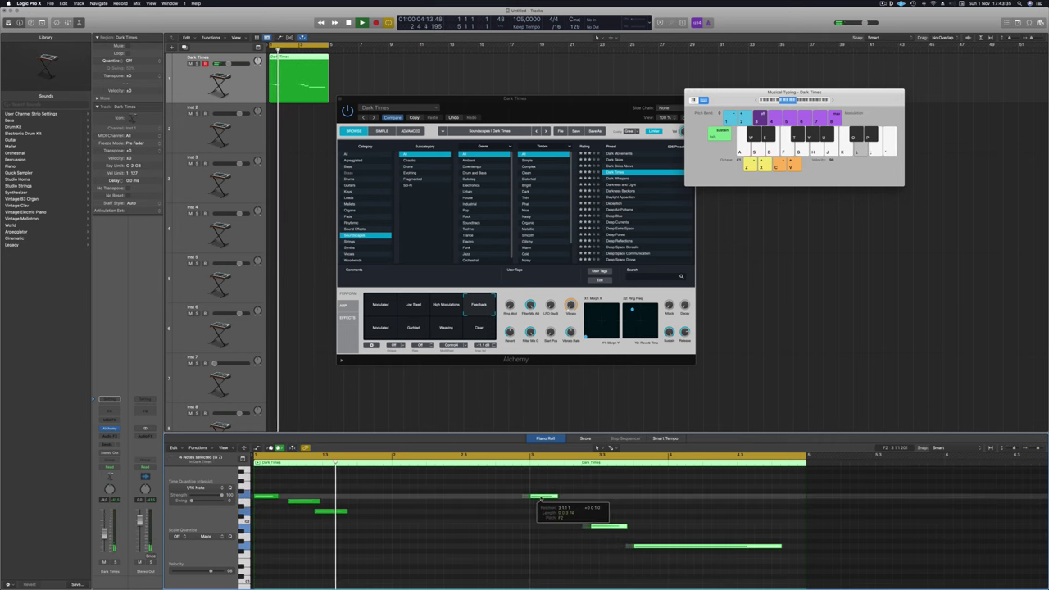
scroll(483, 503, down, 1)
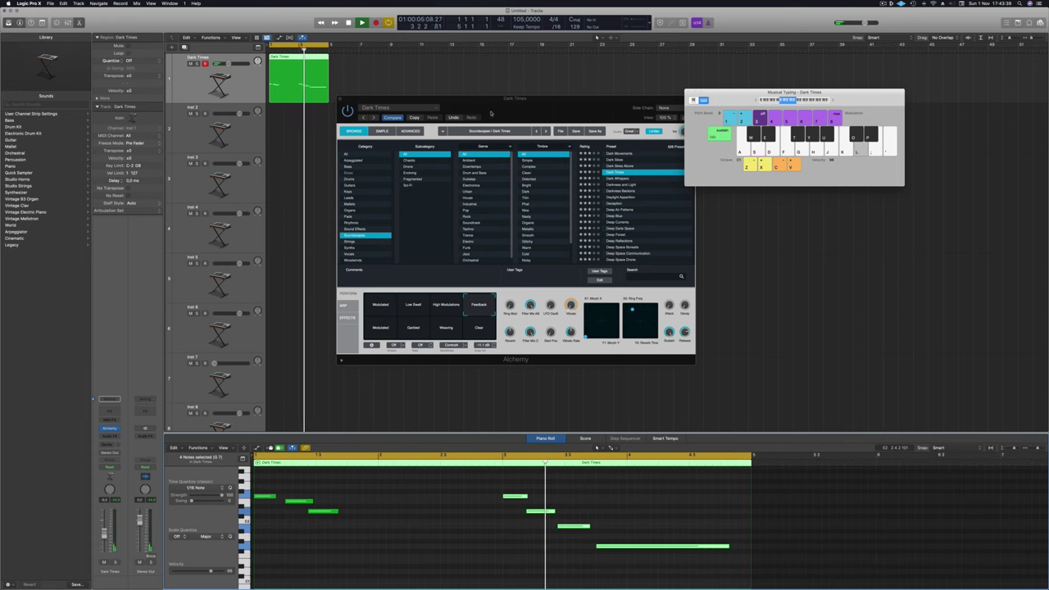
Copy the Dark Times region along its track up to bar 17 and extend the cycle range to match.
drag(537, 103, 730, 89)
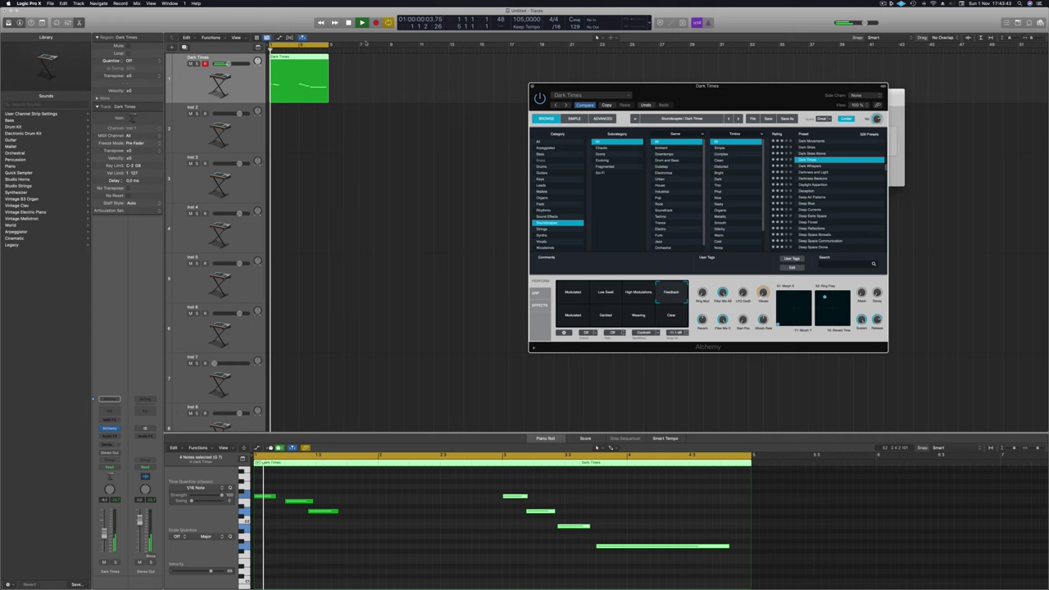
drag(299, 55, 430, 71)
drag(328, 45, 507, 54)
drag(661, 87, 685, 87)
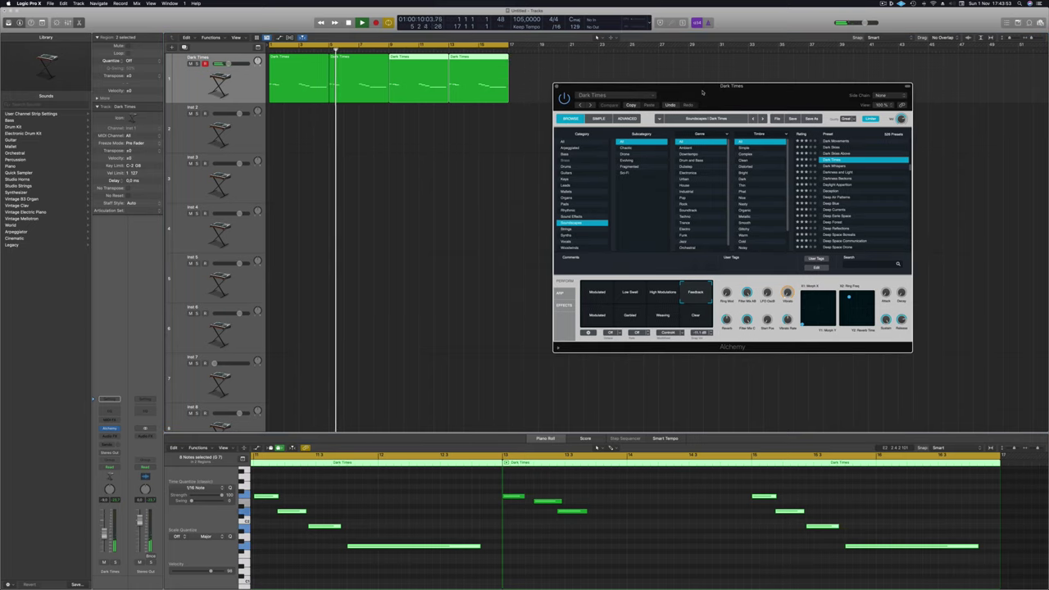
Add a send to Bus 1 on the Dark Times channel strip.
click(214, 81)
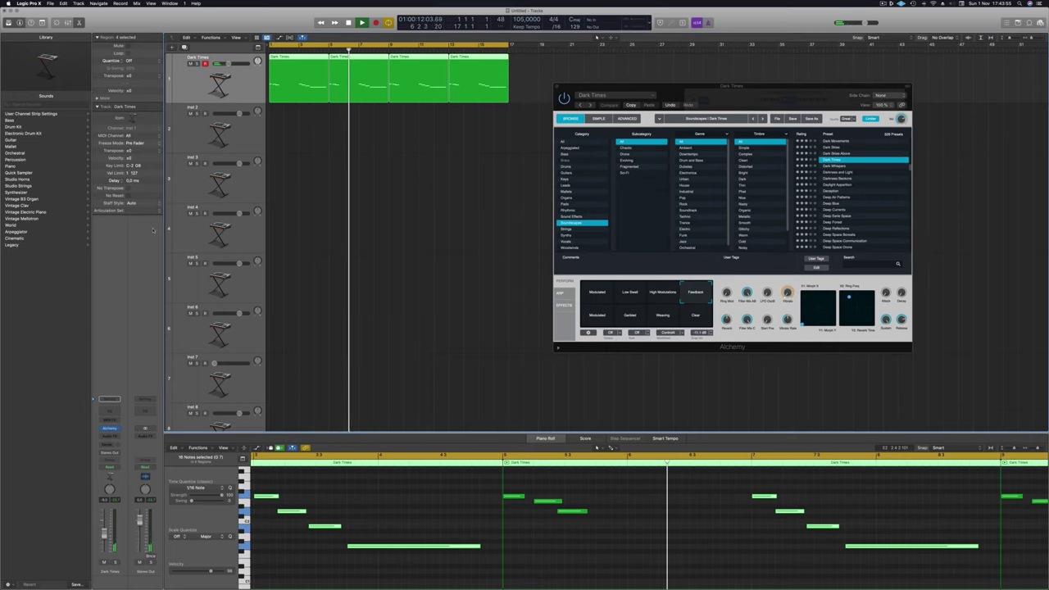
click(111, 443)
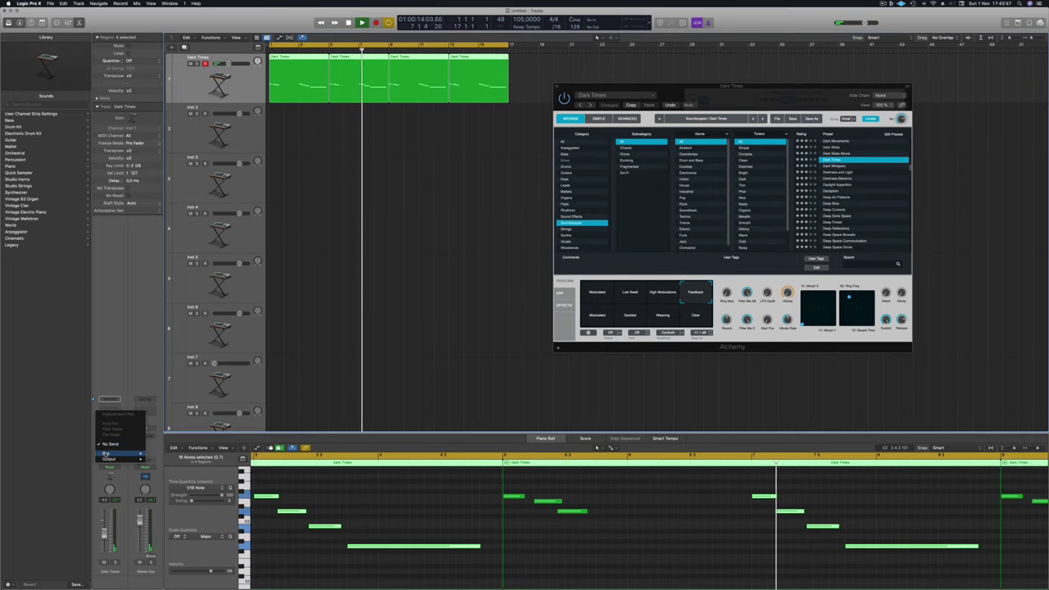
mouse_move(123, 453)
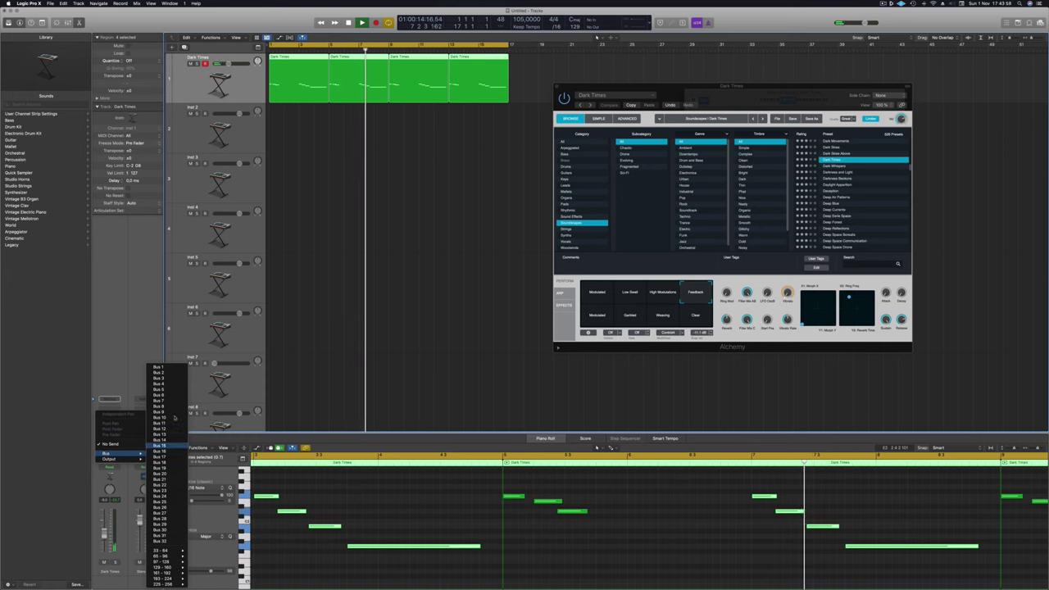
click(163, 368)
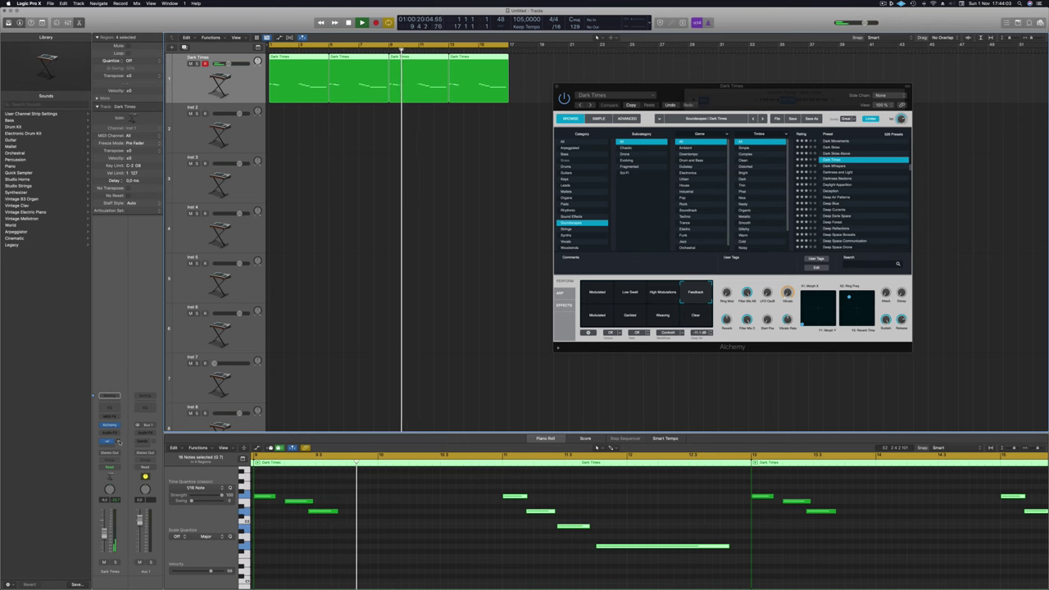
Insert a stereo SilverVerb reverb on the Aux 1 channel.
click(145, 433)
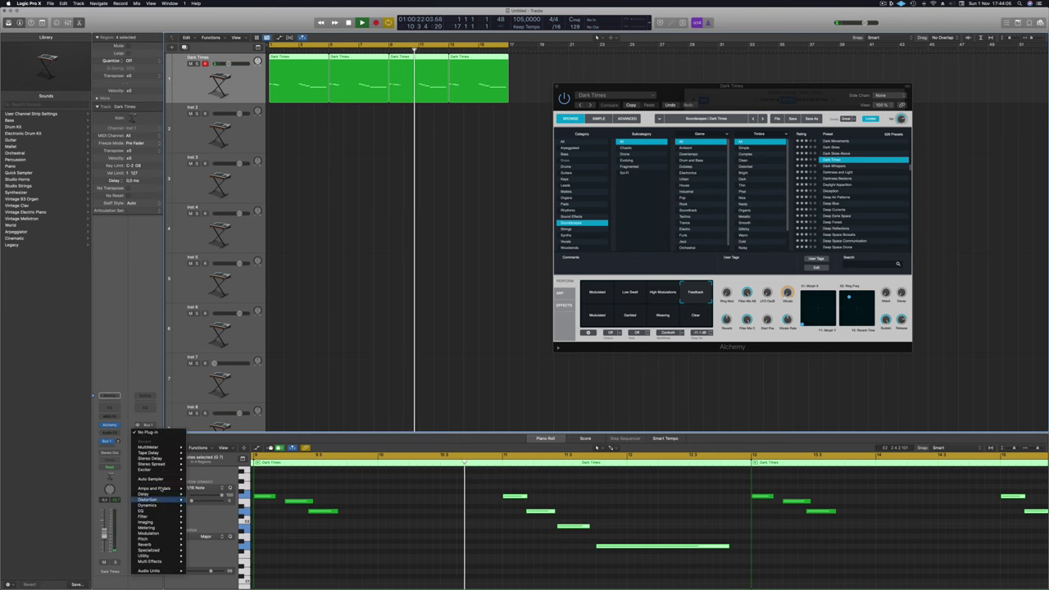
mouse_move(168, 465)
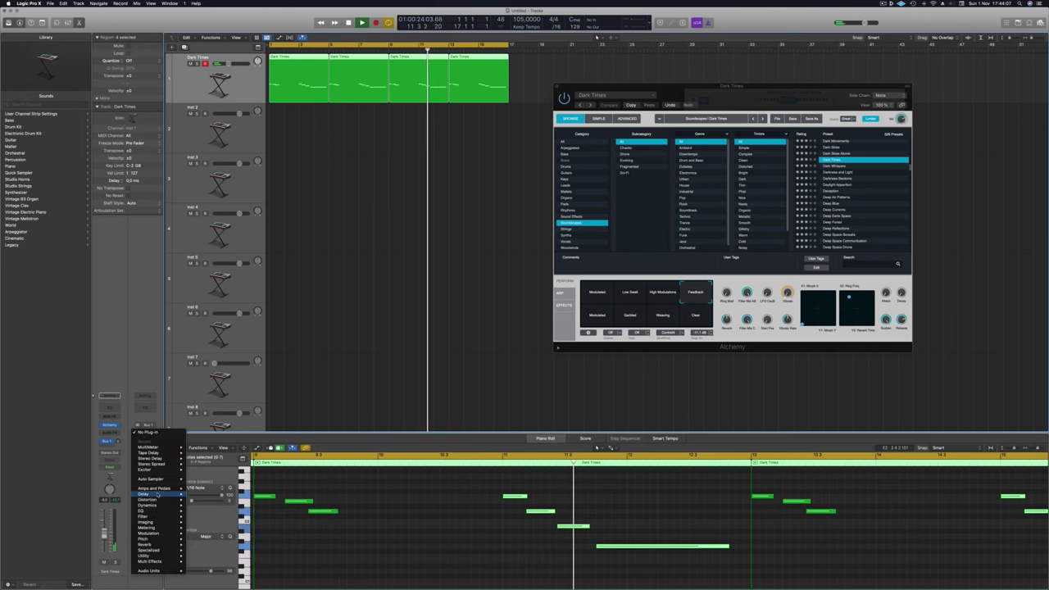
mouse_move(148, 544)
mouse_move(201, 550)
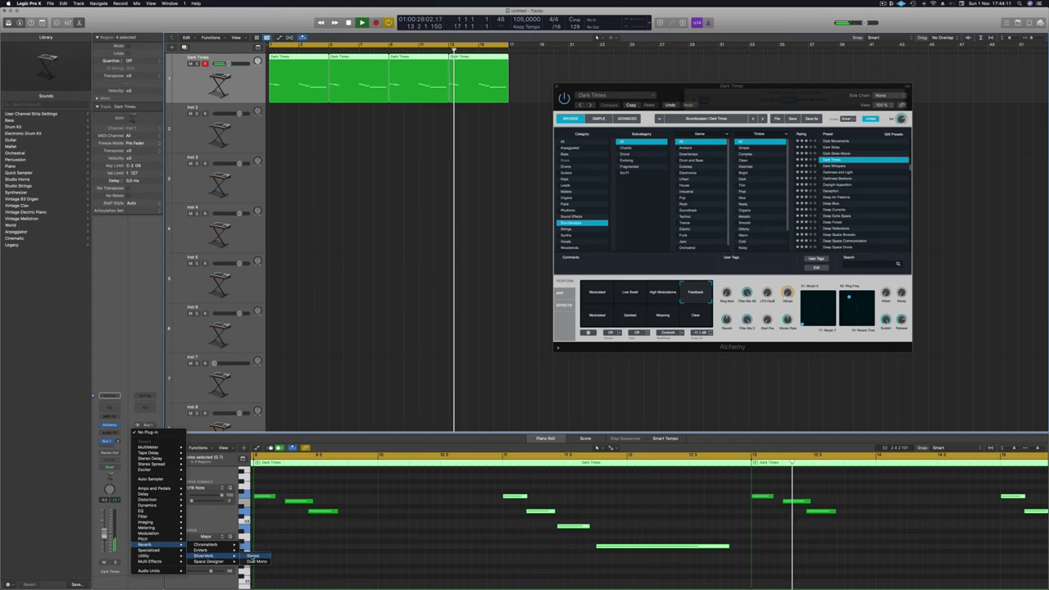
click(252, 549)
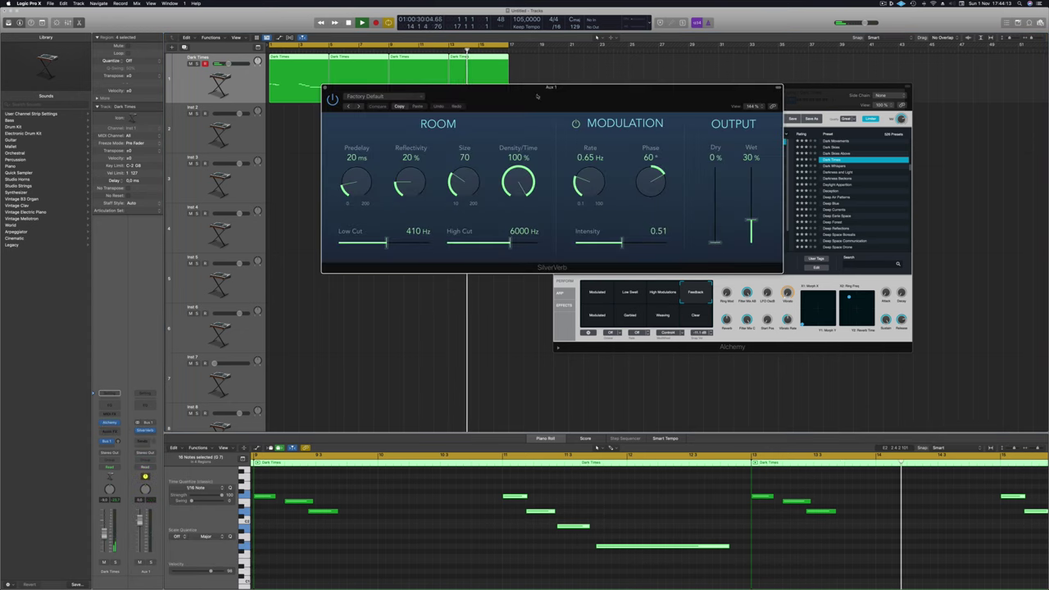
Load the grandiose preset in SilverVerb and set the Wet output to 100%.
drag(539, 129, 631, 168)
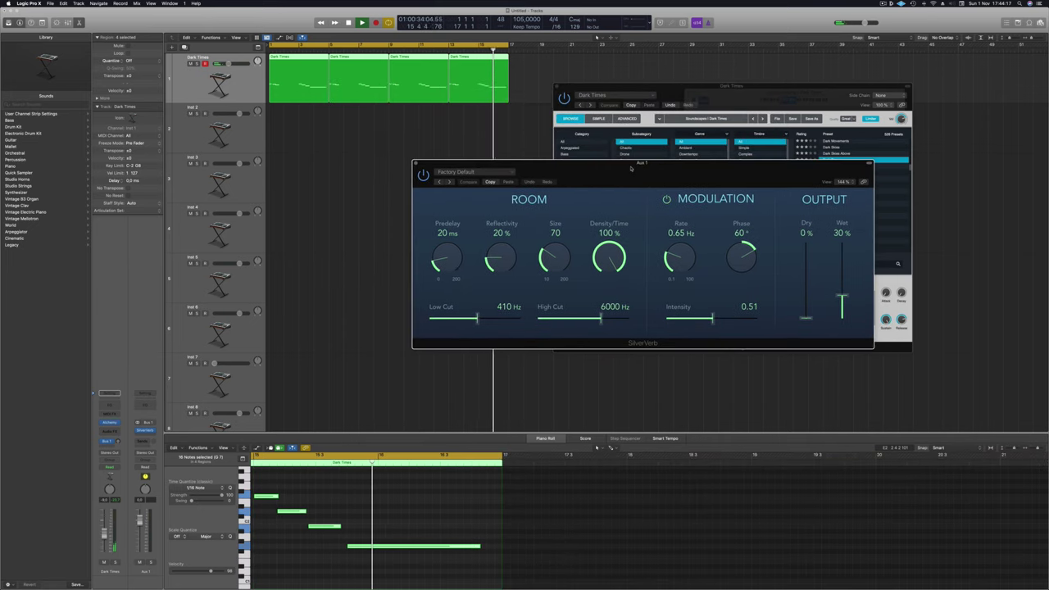
click(472, 172)
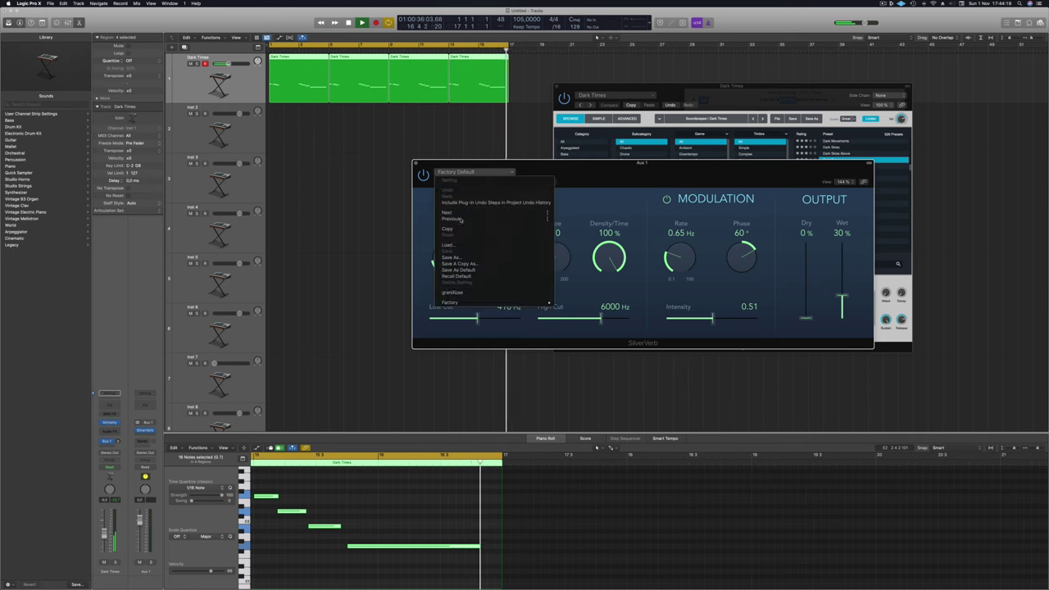
click(455, 292)
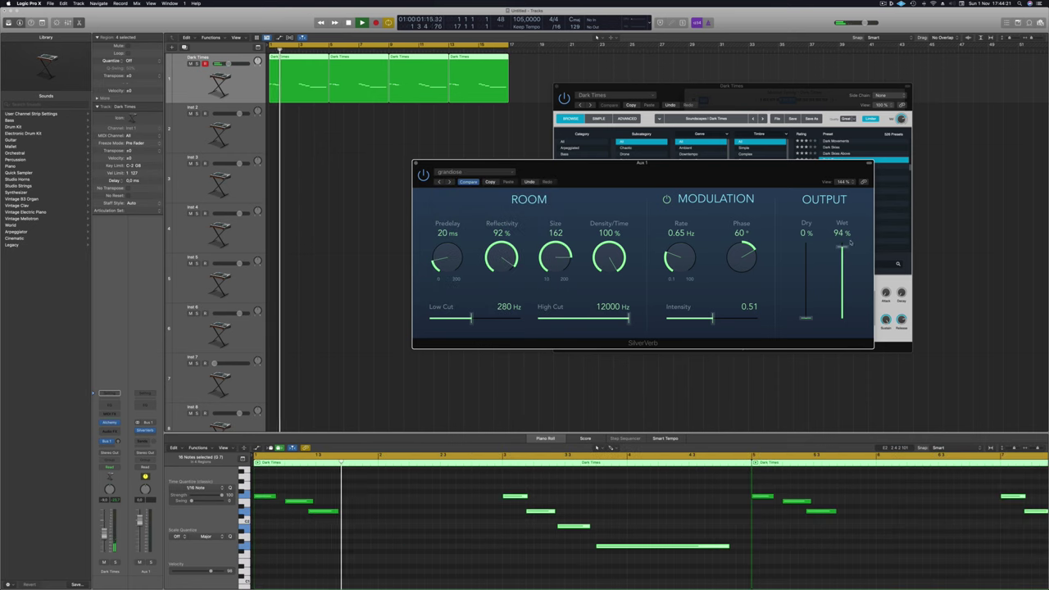
drag(844, 247, 844, 243)
drag(723, 168, 722, 192)
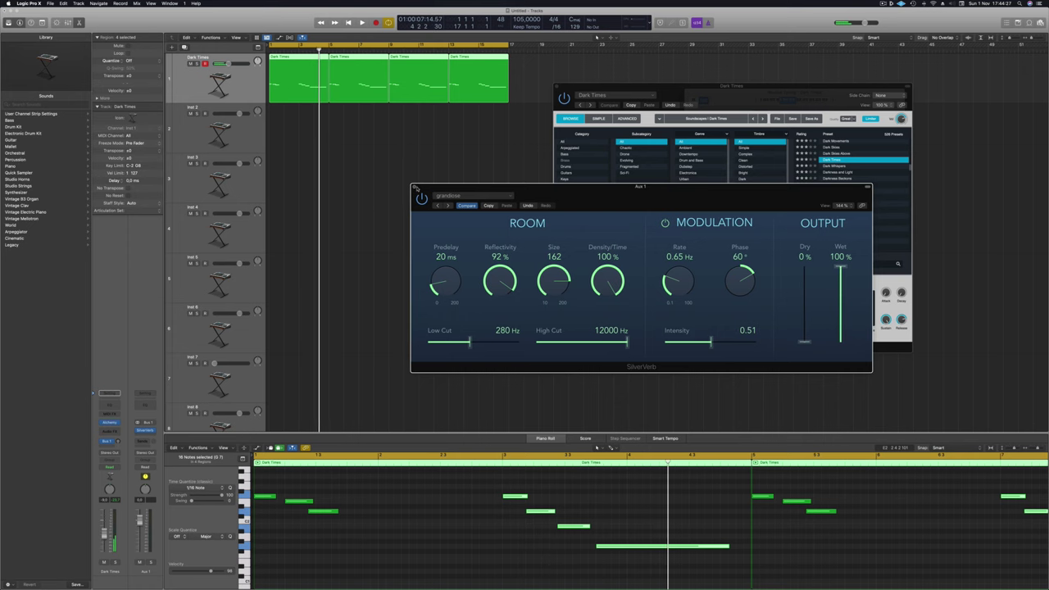
Raise the Dark Times track's Bus 1 send level during playback and lower the track's volume fader.
key(space)
key(space)
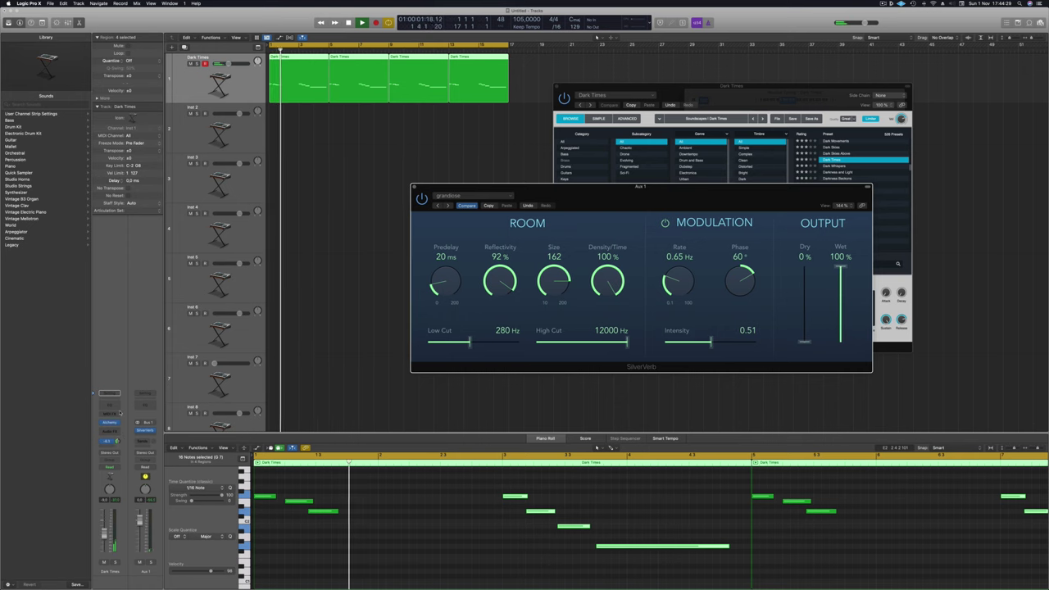
drag(119, 442, 117, 444)
key(space)
key(space)
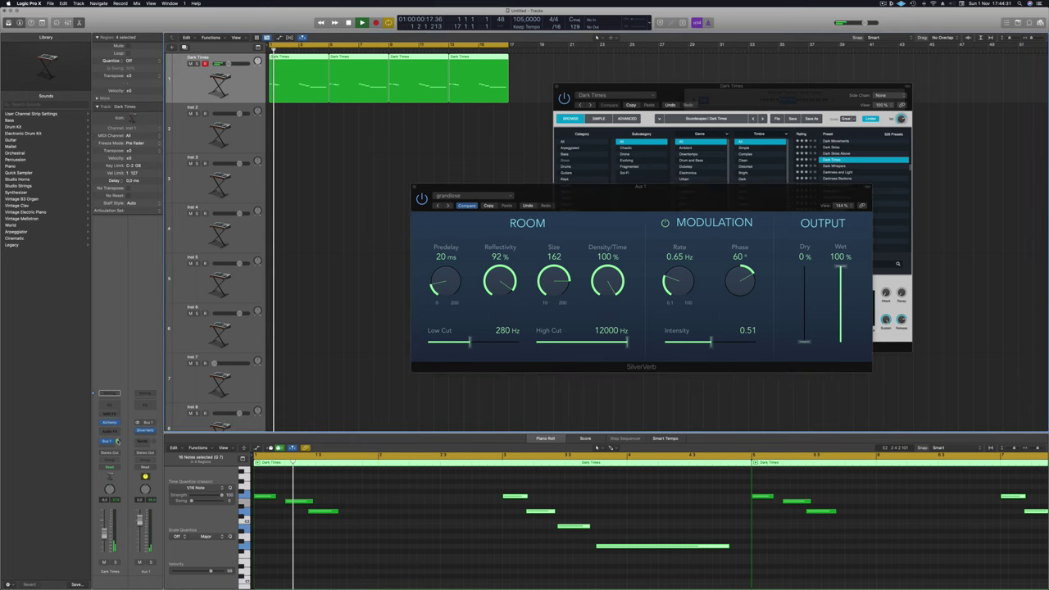
mouse_move(584, 190)
mouse_down()
mouse_move(527, 203)
mouse_move(578, 201)
mouse_up()
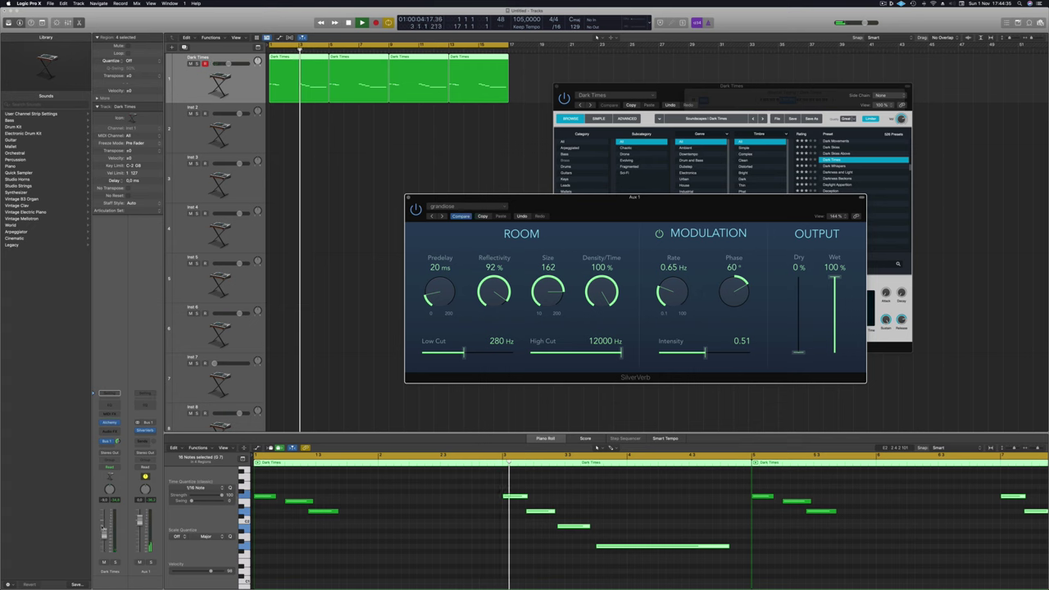
click(144, 18)
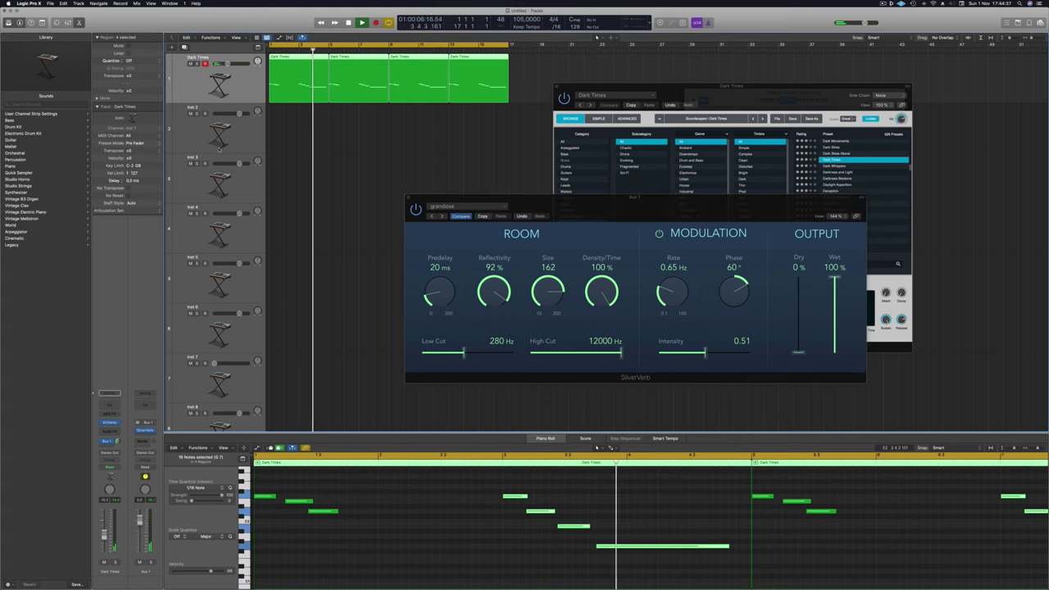
Duplicate the Dark Times track with its channel settings and open Alchemy on the new track.
key(Down)
key(super+BackSpace)
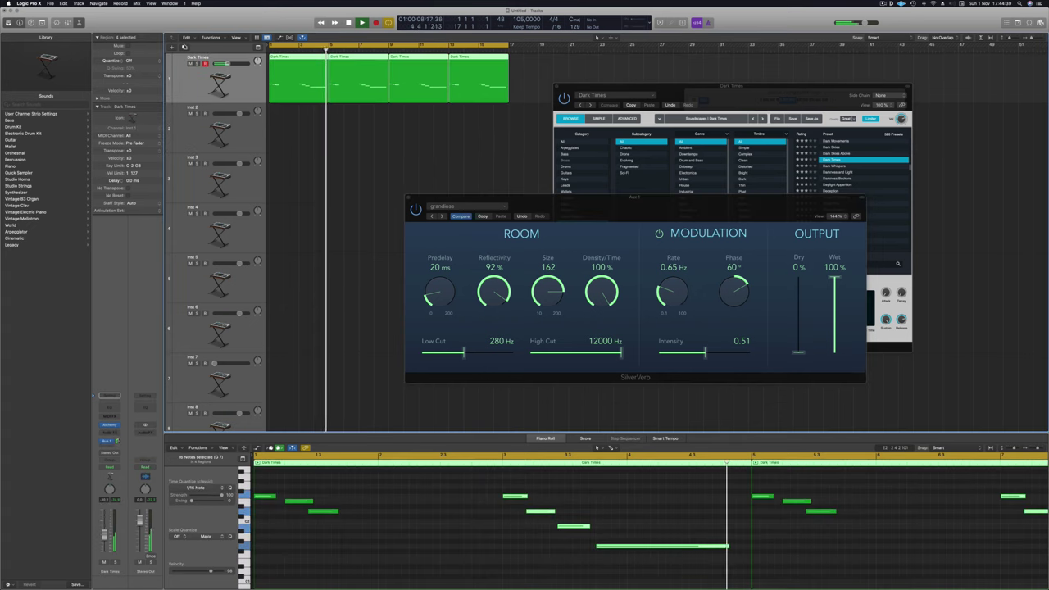
key(super+d)
drag(534, 197, 716, 233)
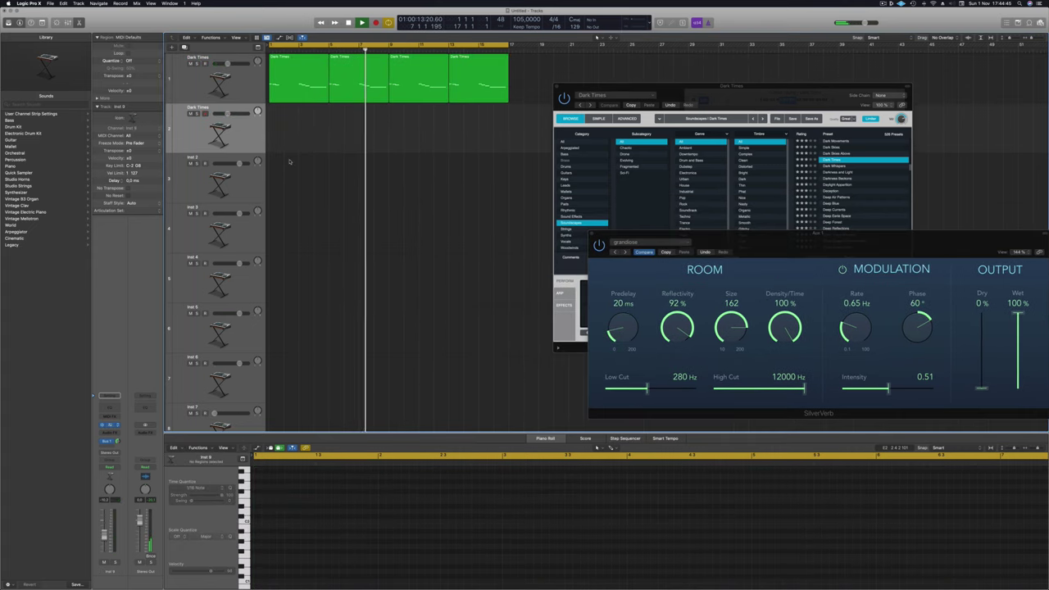
drag(520, 98, 579, 97)
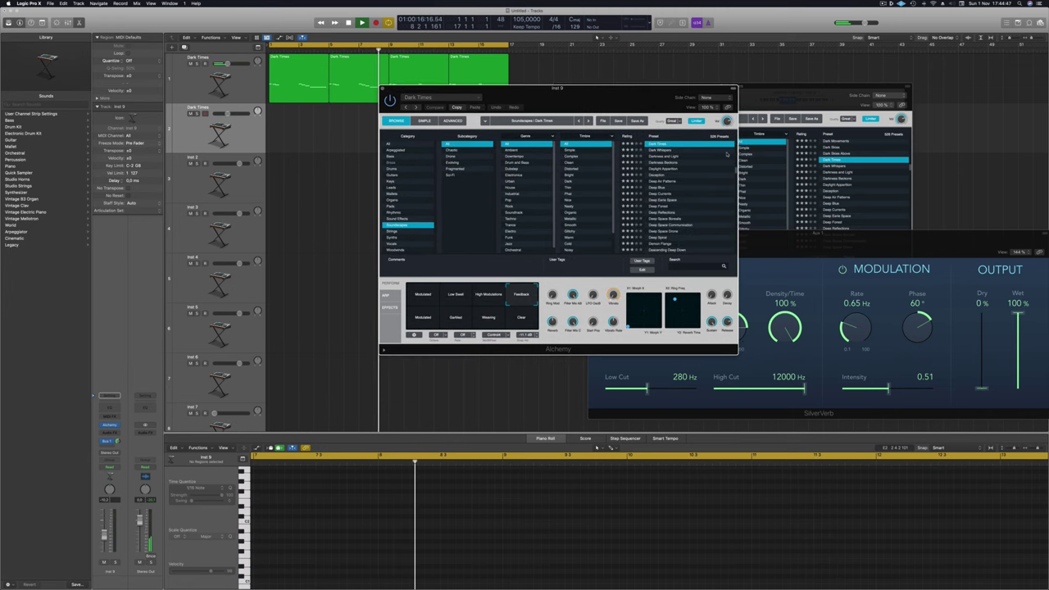
Browse the soundscape presets in the new track's Alchemy and load Diminished.
scroll(687, 195, down, 3)
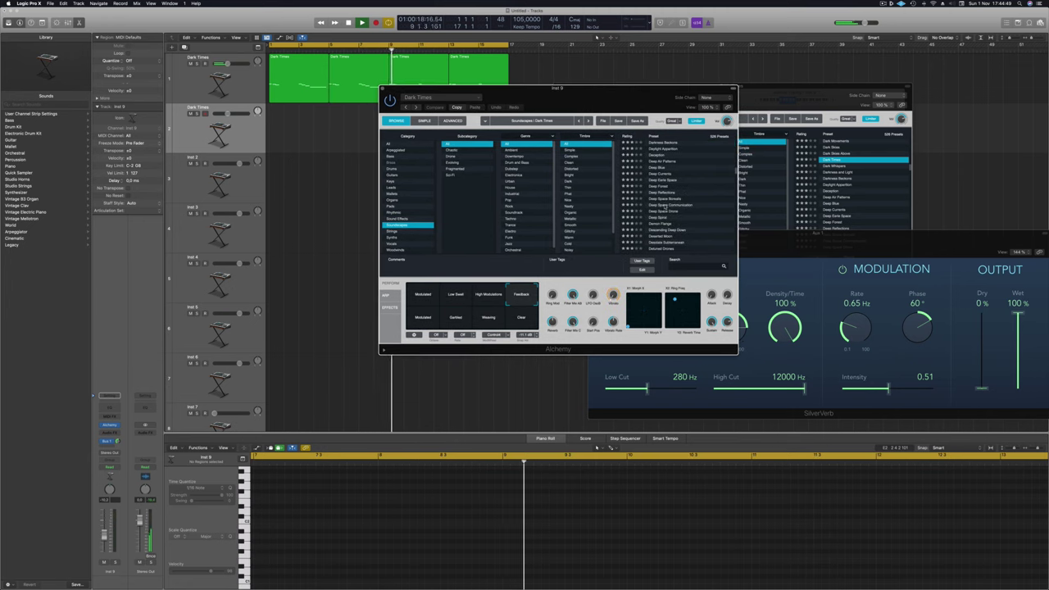
scroll(668, 207, down, 2)
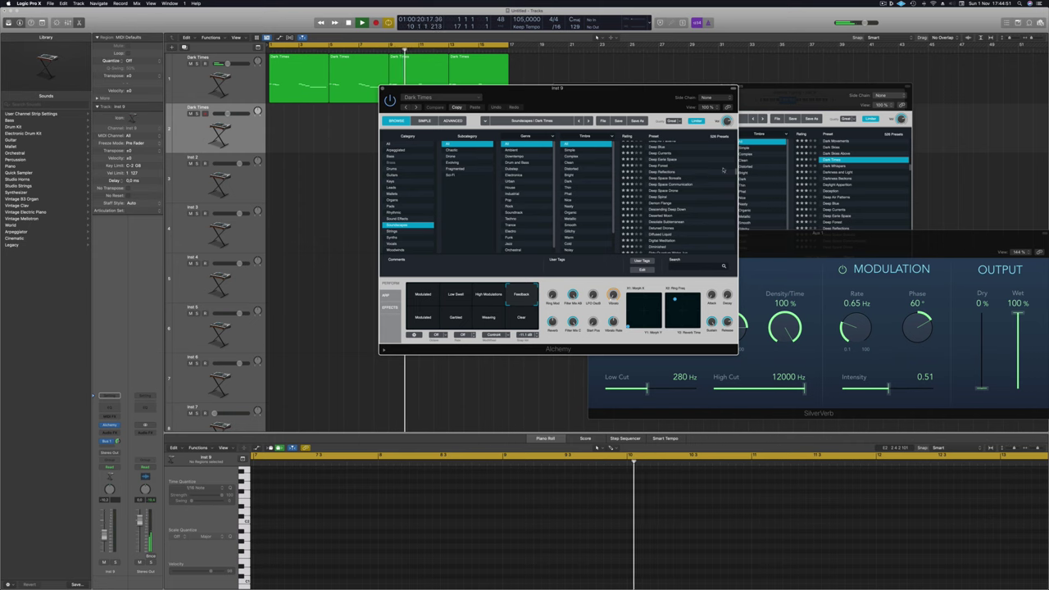
scroll(722, 170, down, 3)
click(656, 197)
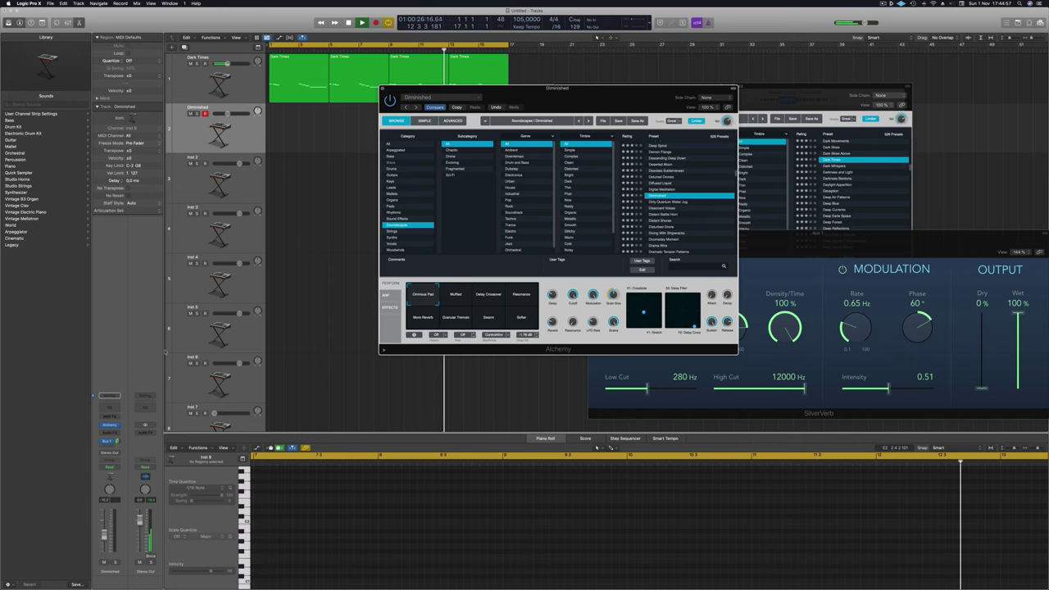
Bring up the Musical Typing keyboard beside the Alchemy windows and audition the Diminished sound.
drag(778, 86, 882, 154)
click(764, 104)
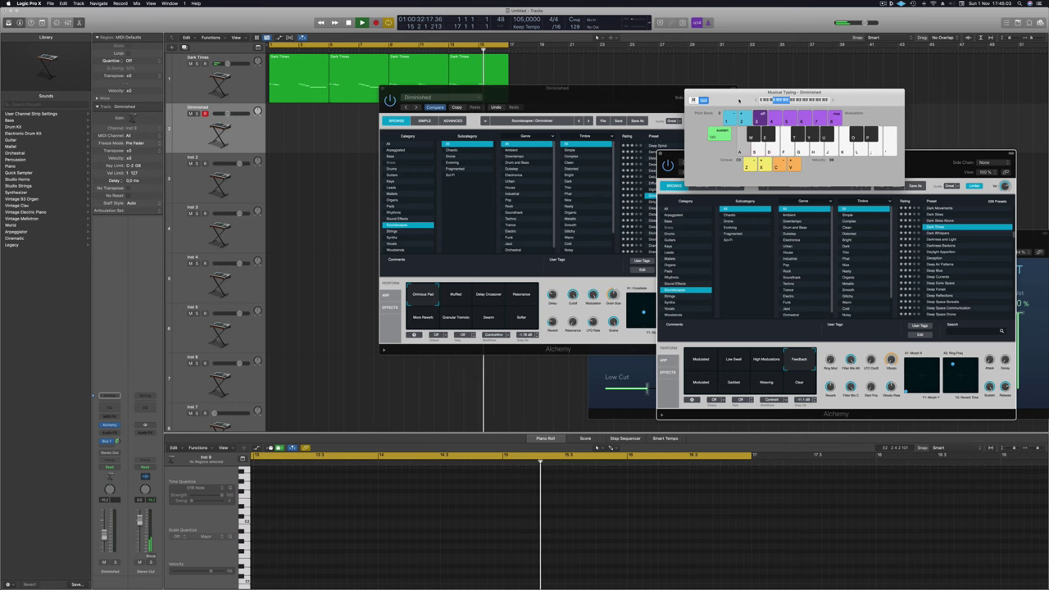
key(s)
drag(607, 93, 472, 180)
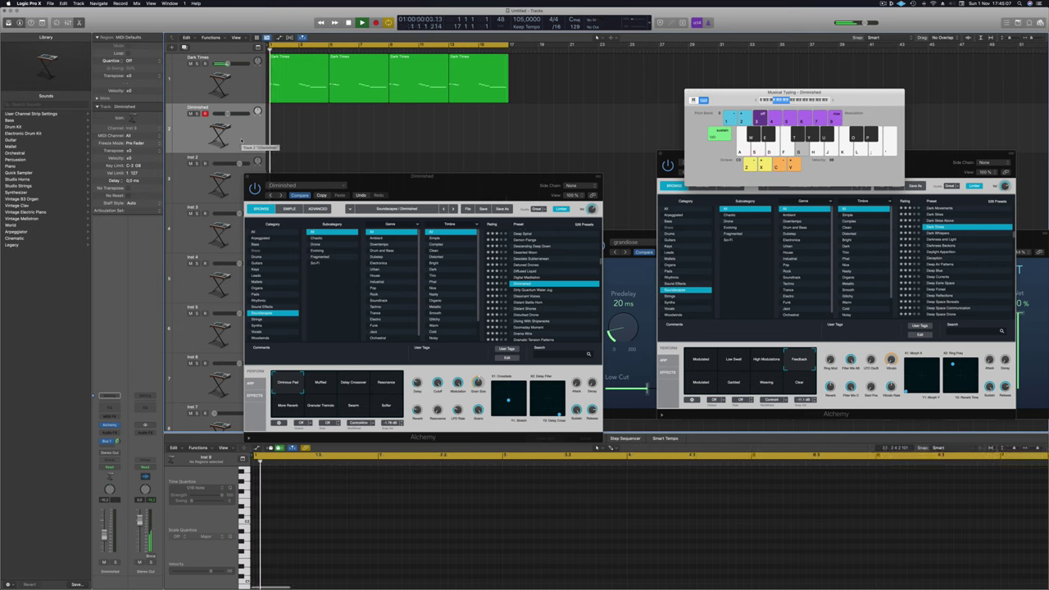
Look further through the Alchemy preset, genre and timbre lists and load the Distorted Drone preset.
scroll(344, 156, right, 1)
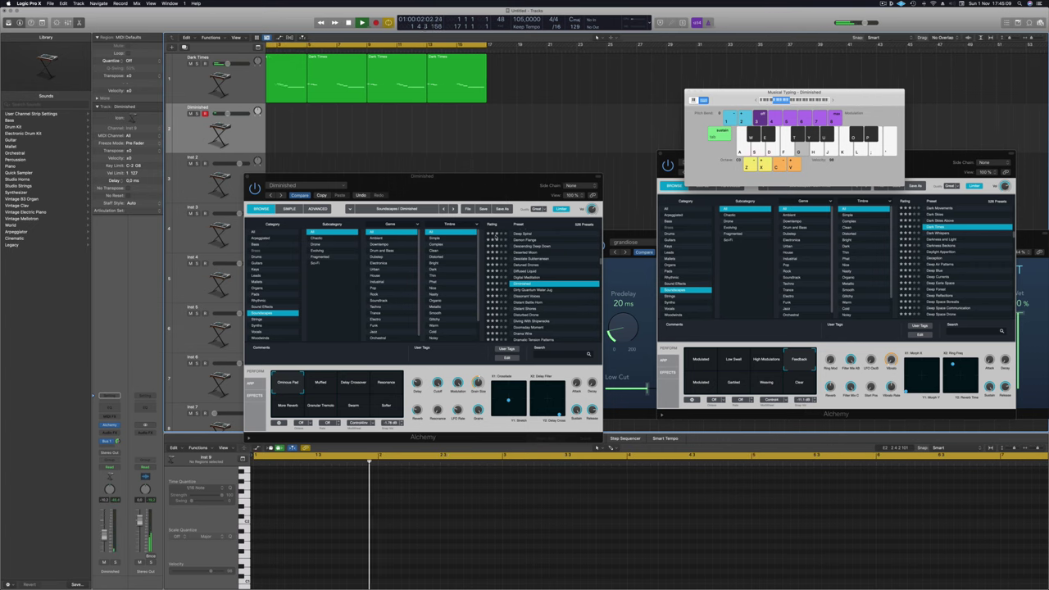
scroll(530, 293, down, 2)
scroll(533, 297, down, 2)
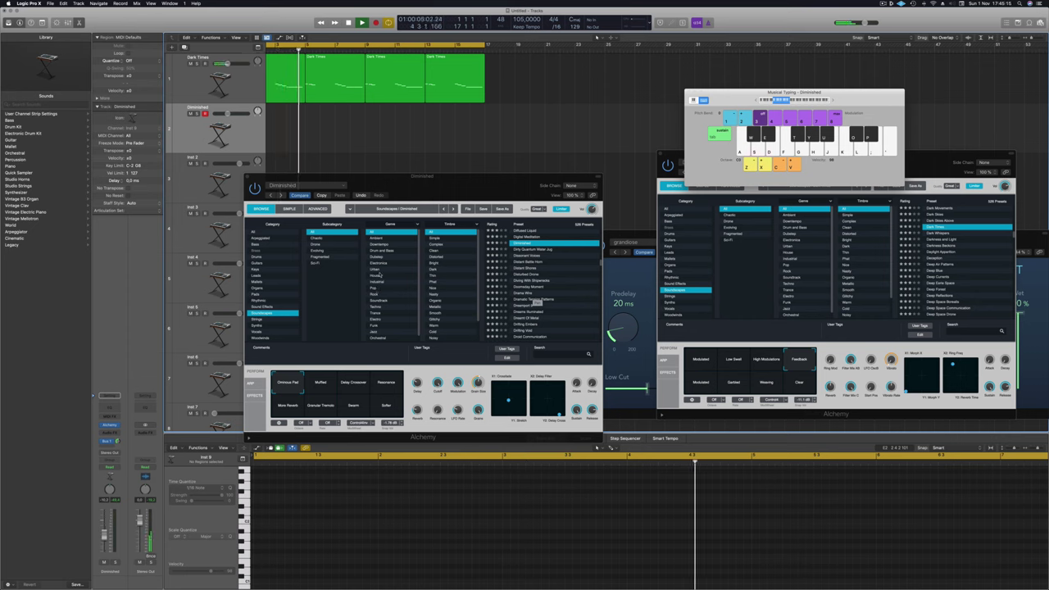
scroll(449, 280, down, 2)
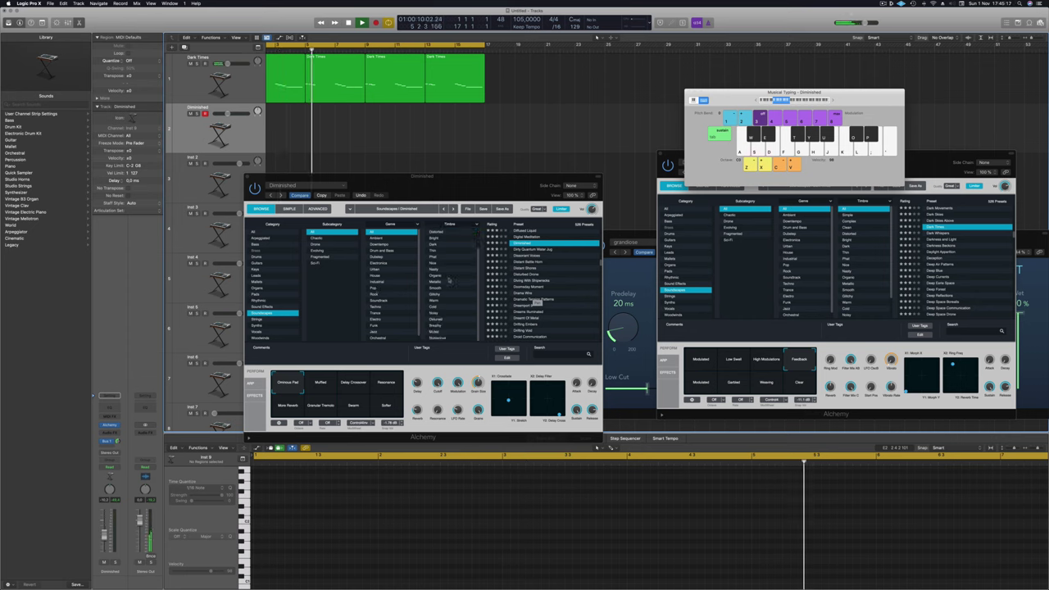
scroll(387, 305, down, 1)
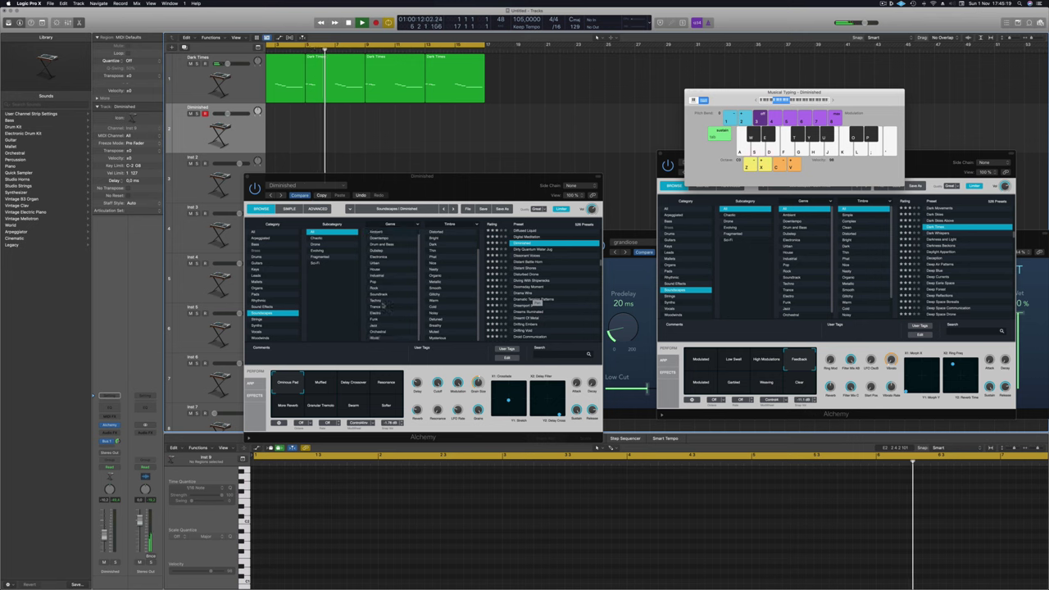
click(532, 275)
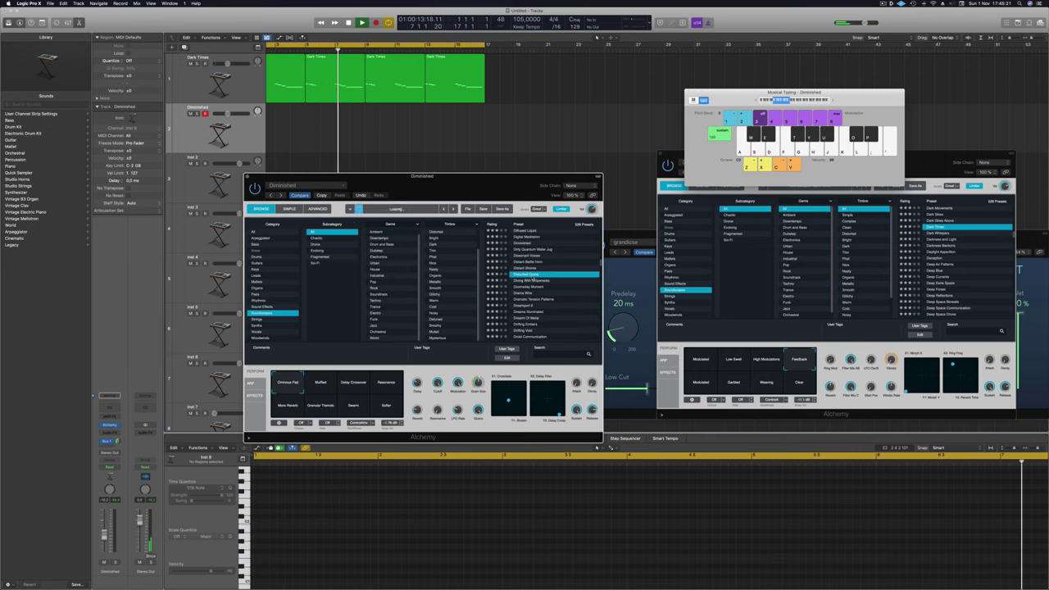
Load the Dreams Illuminated preset on the second track and choose its Tiny Chimes variation.
scroll(536, 279, down, 3)
click(528, 271)
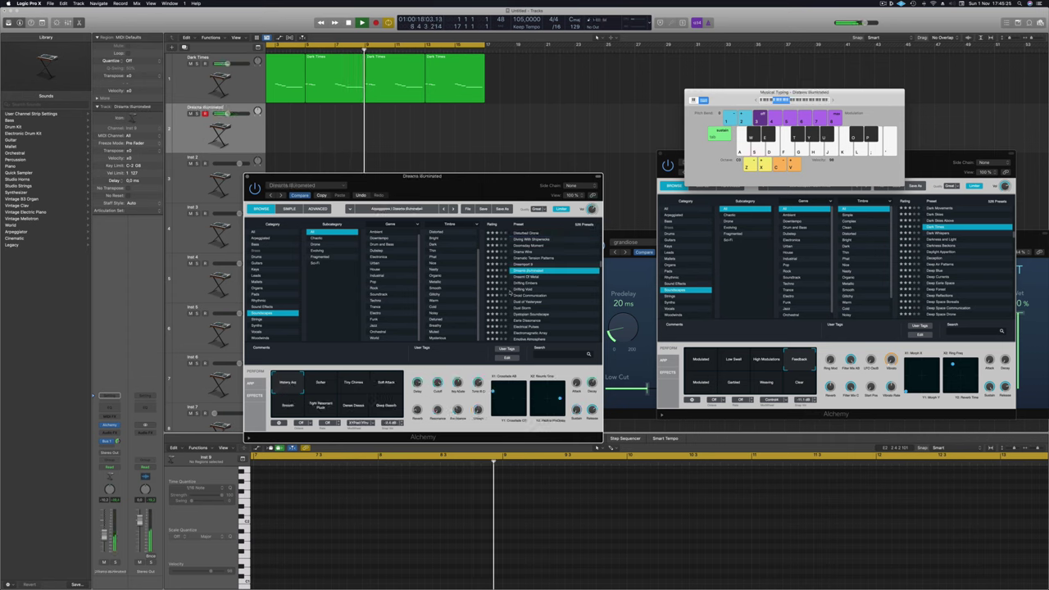
click(354, 384)
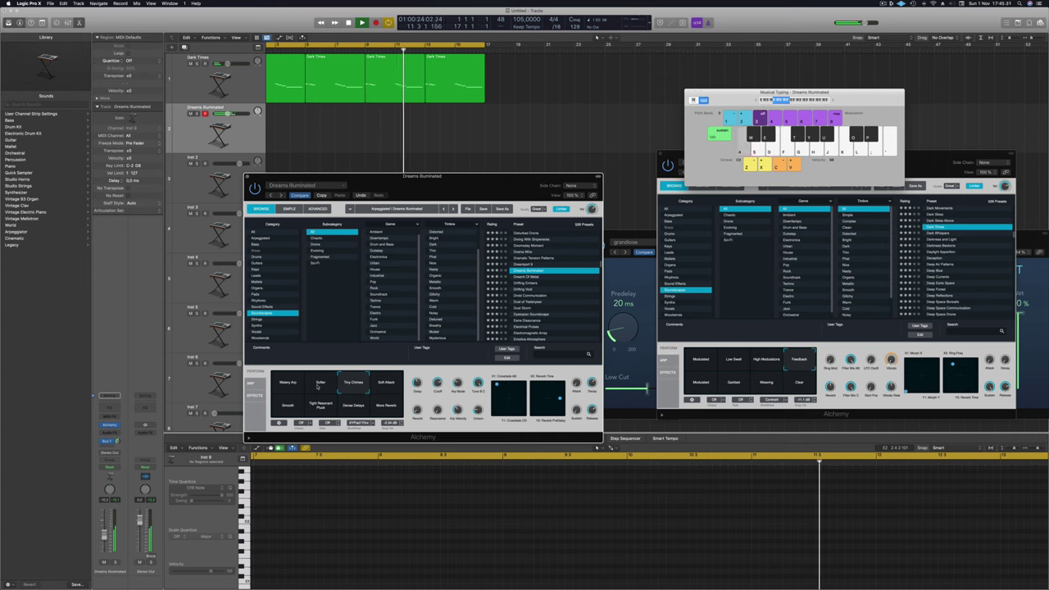
Audition the Soft Attack, Smooth, Dense Delays and Softer variations of the Dreams Illuminated preset against the looping melody.
click(392, 387)
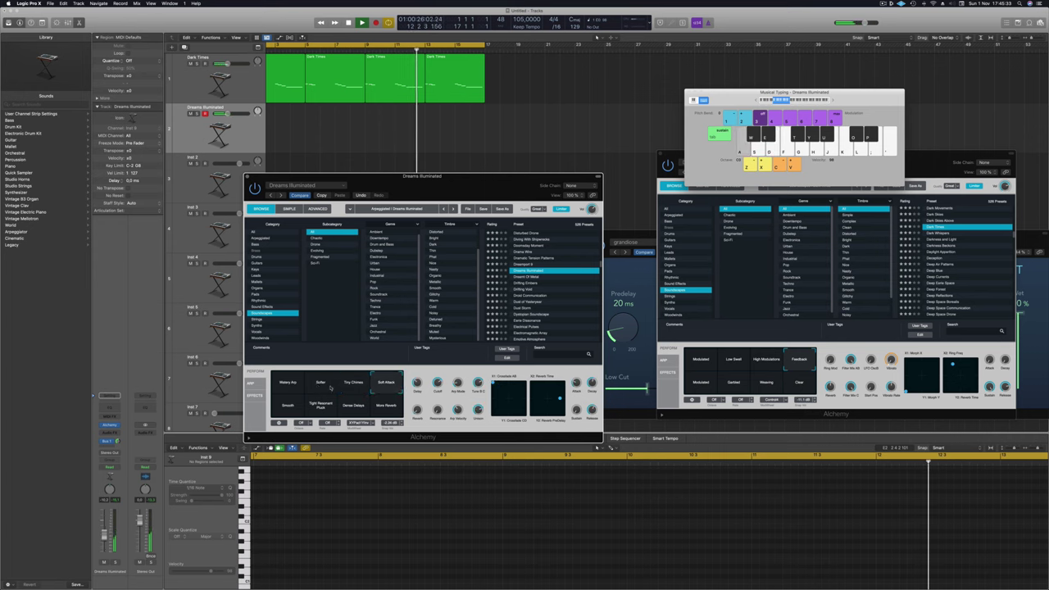
click(290, 406)
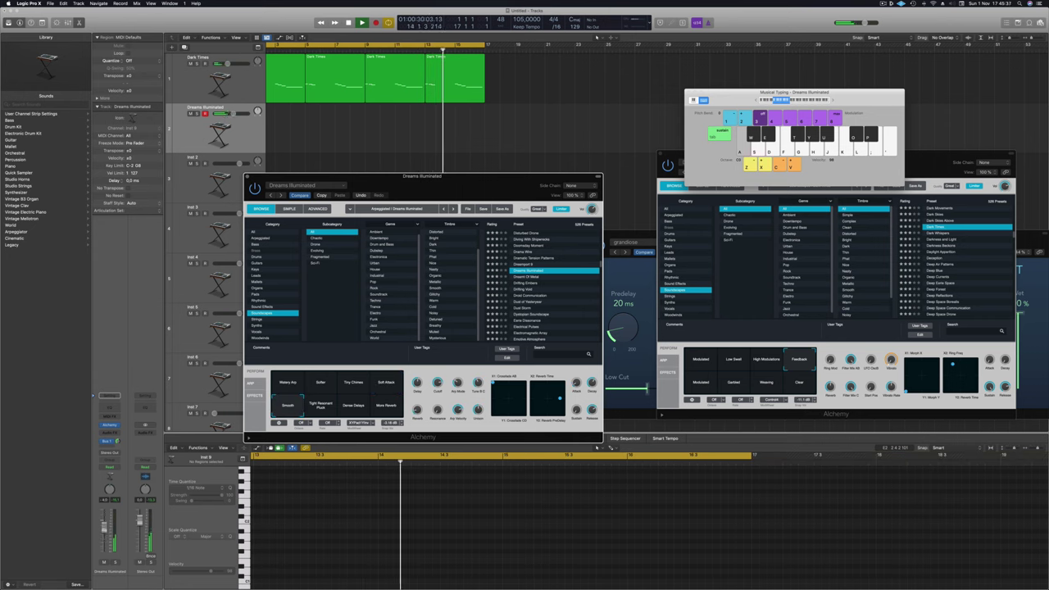
click(364, 409)
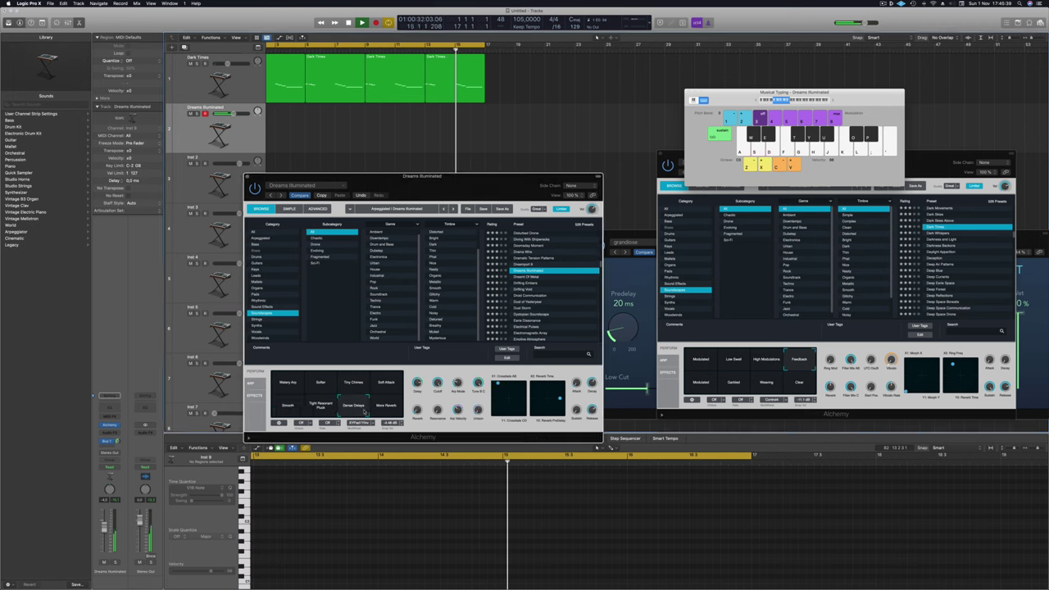
click(330, 386)
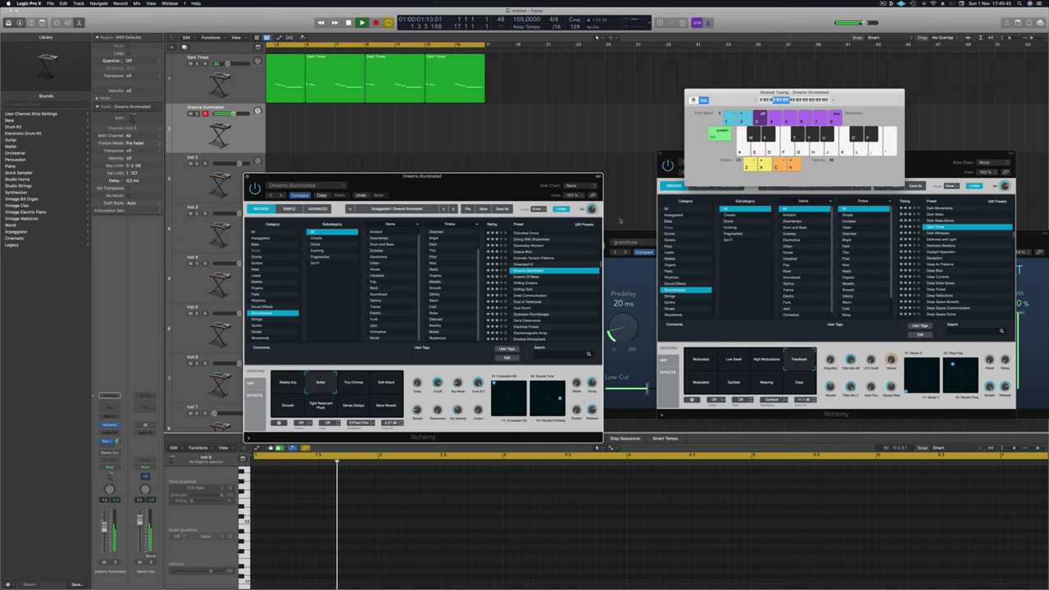
Load the Dreamt Of Metal preset on the second track and test single notes with the Musical Typing keyboard shifted to higher octaves.
click(529, 278)
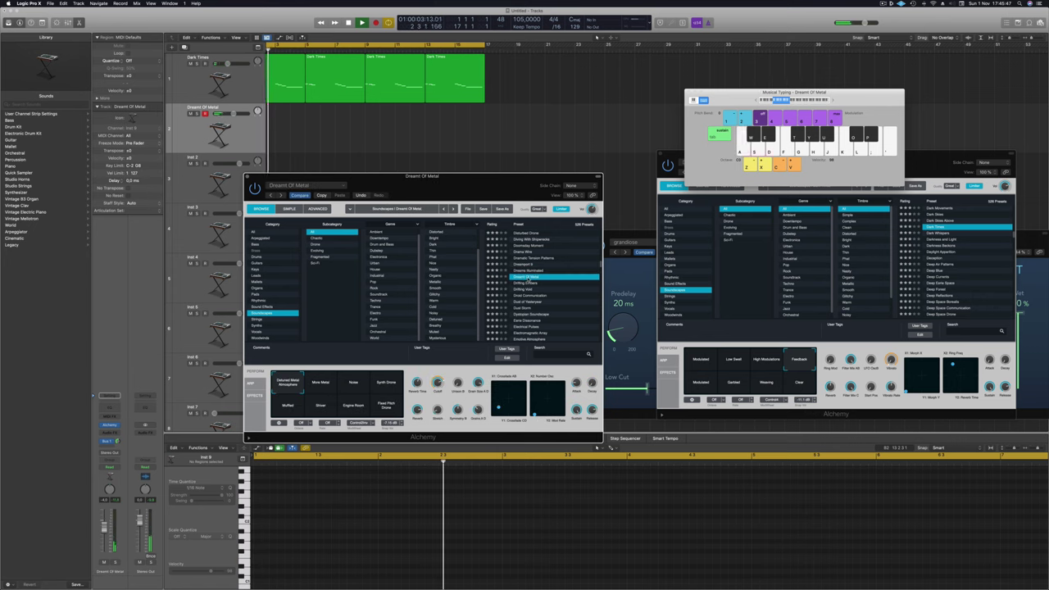
key(s)
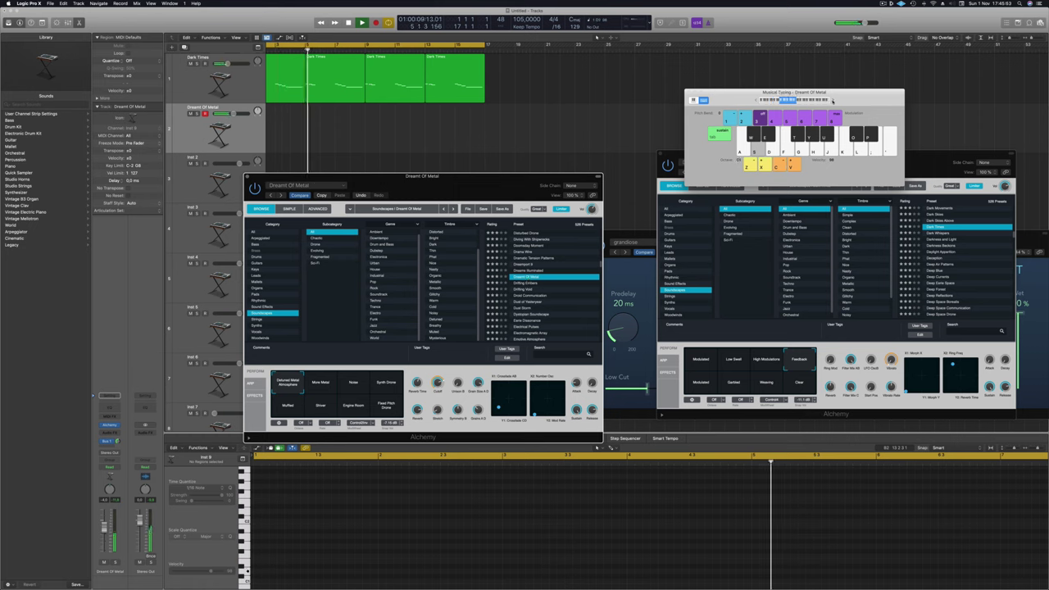
key(s)
key(d)
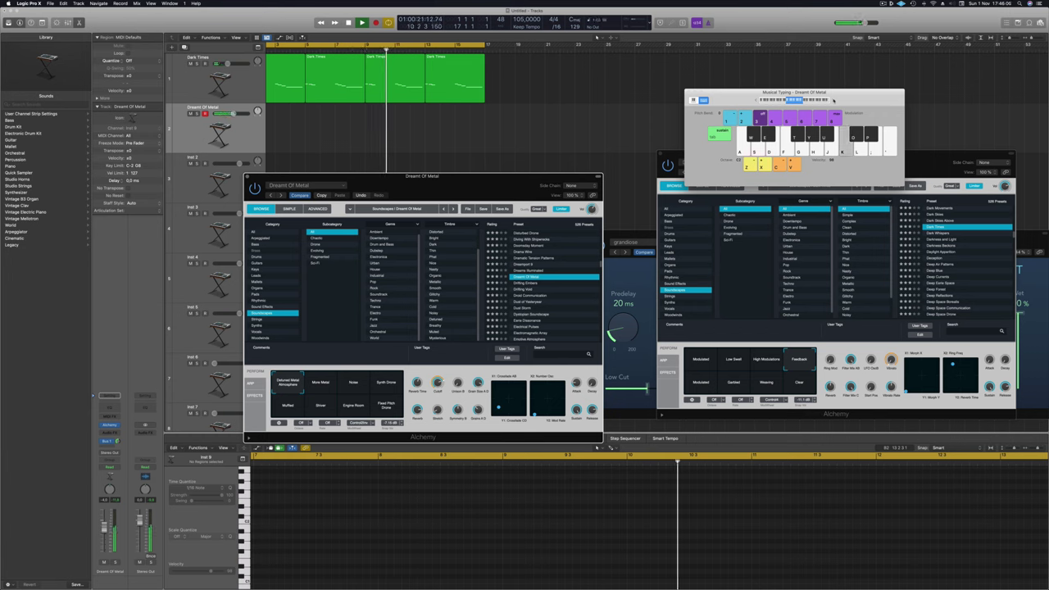
key(apostrophe)
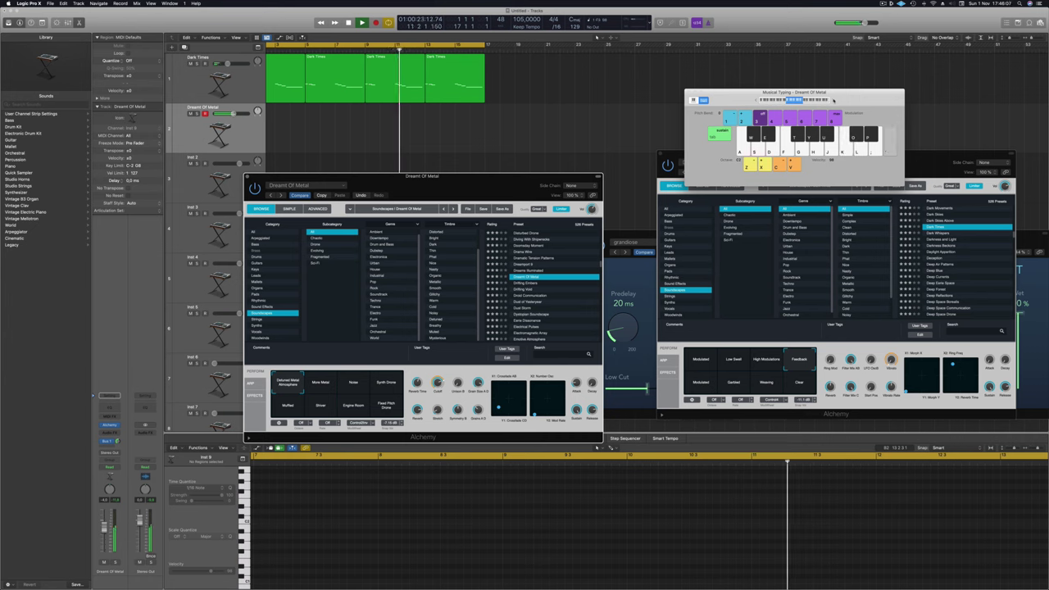
key(semicolon)
key(g)
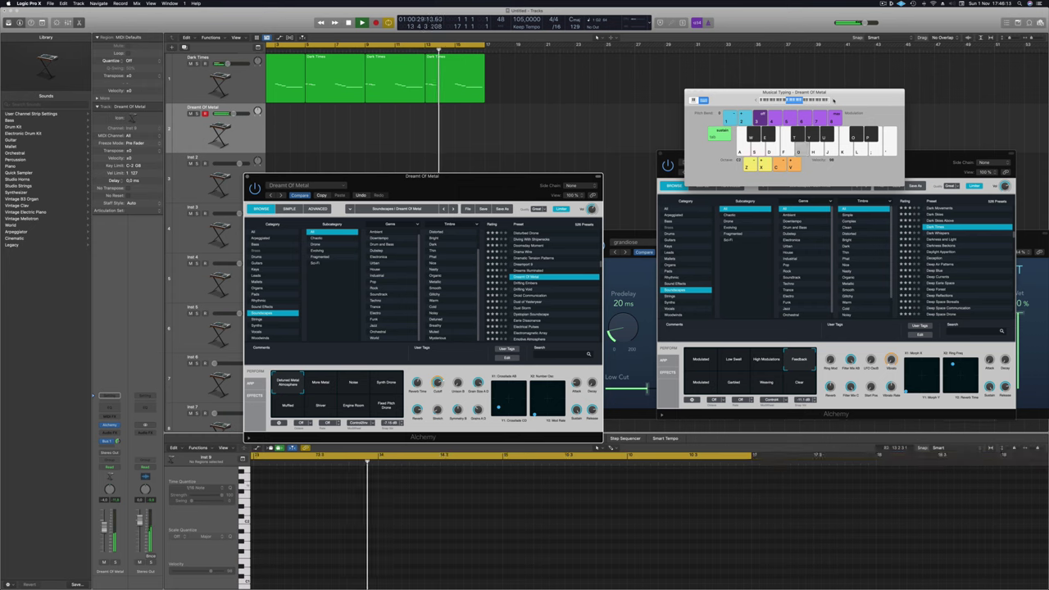
Try the More Metal and Noise variations, and record two long notes over bars 9 to 12 on the Dreamt Of Metal track.
click(313, 387)
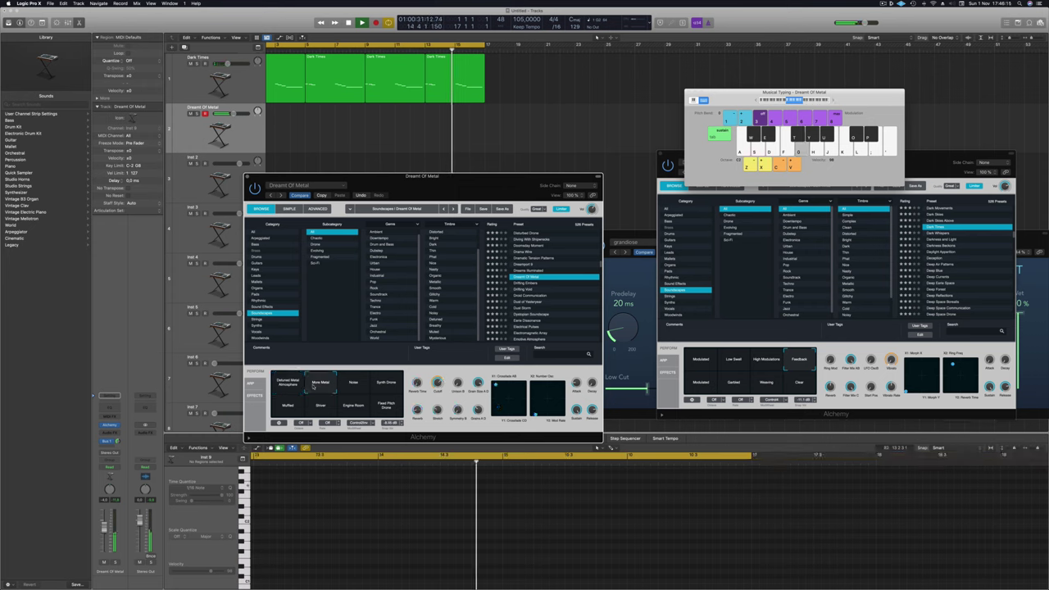
click(355, 385)
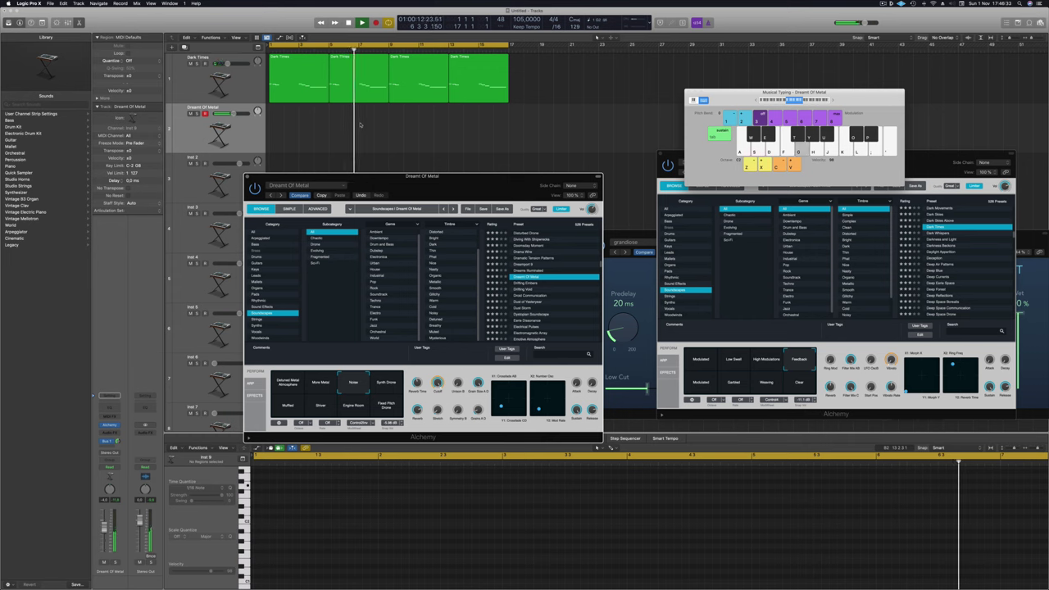
key(r)
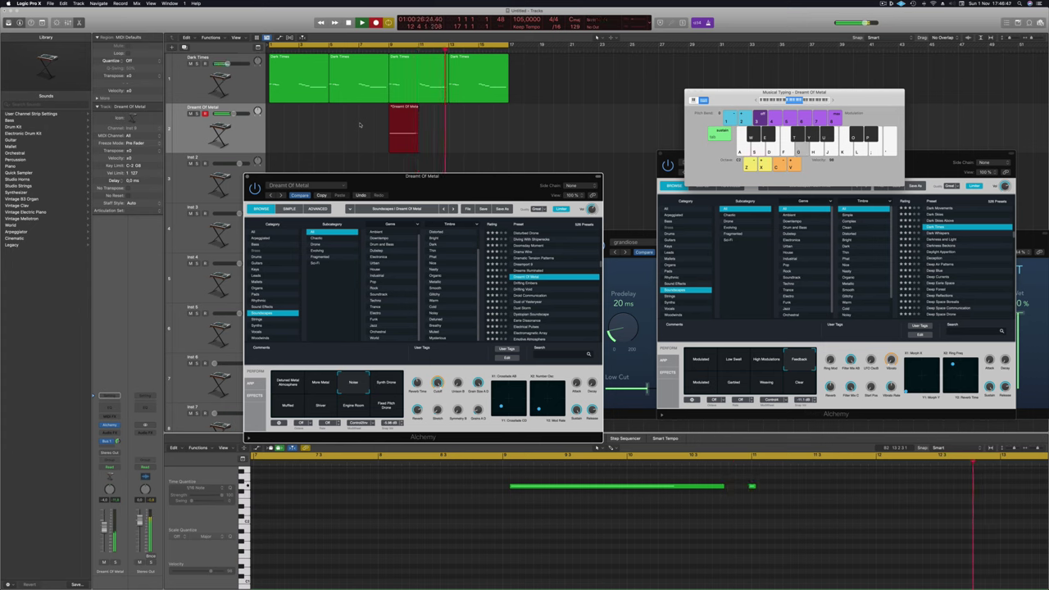
key(space)
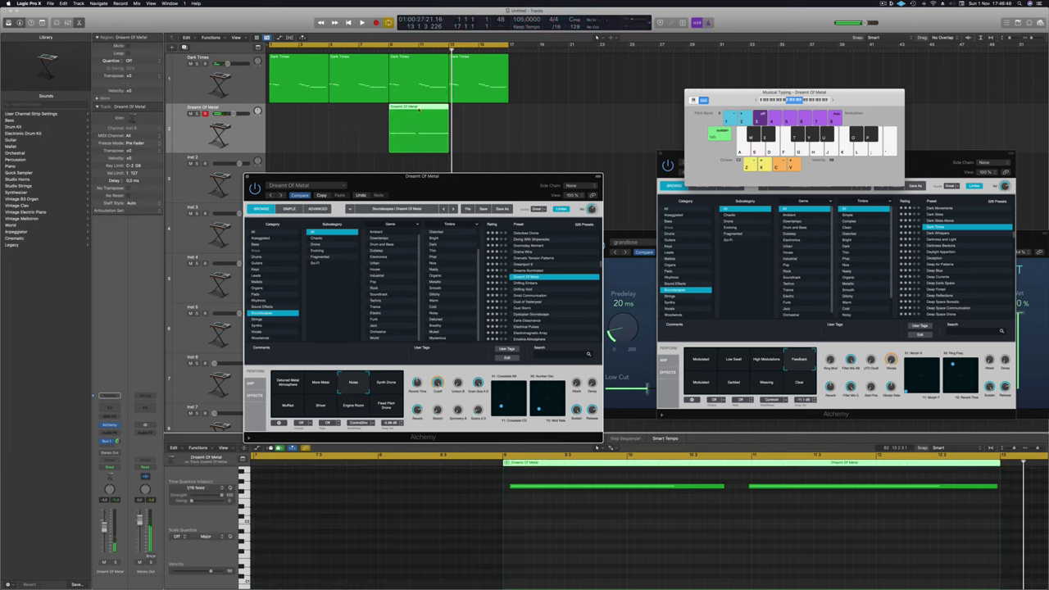
Move the recorded region to bar 1 and align its two notes with the starts of bars 1 and 3.
drag(399, 111, 280, 112)
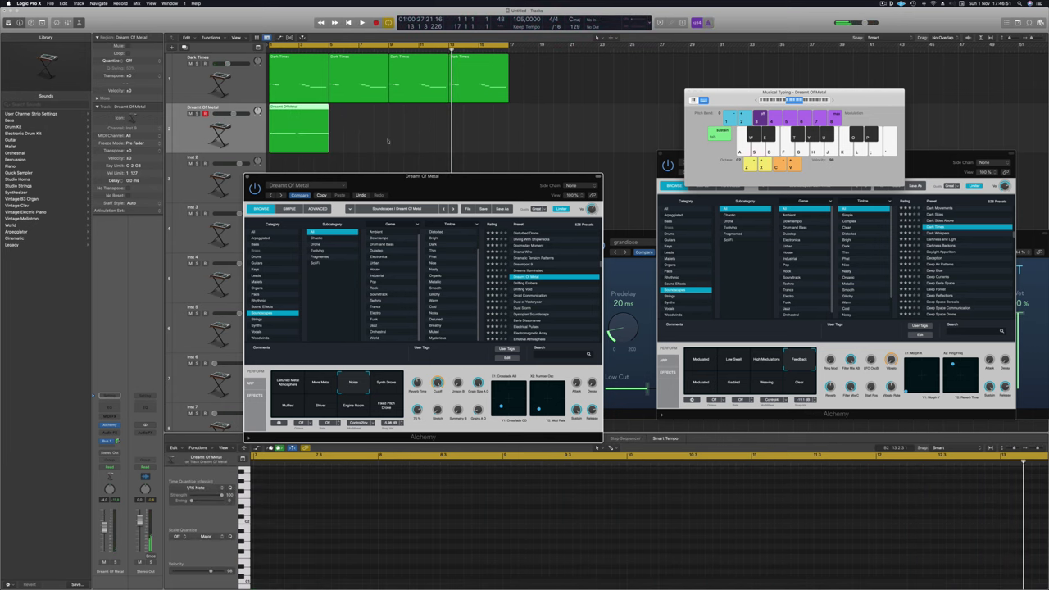
click(387, 141)
click(297, 109)
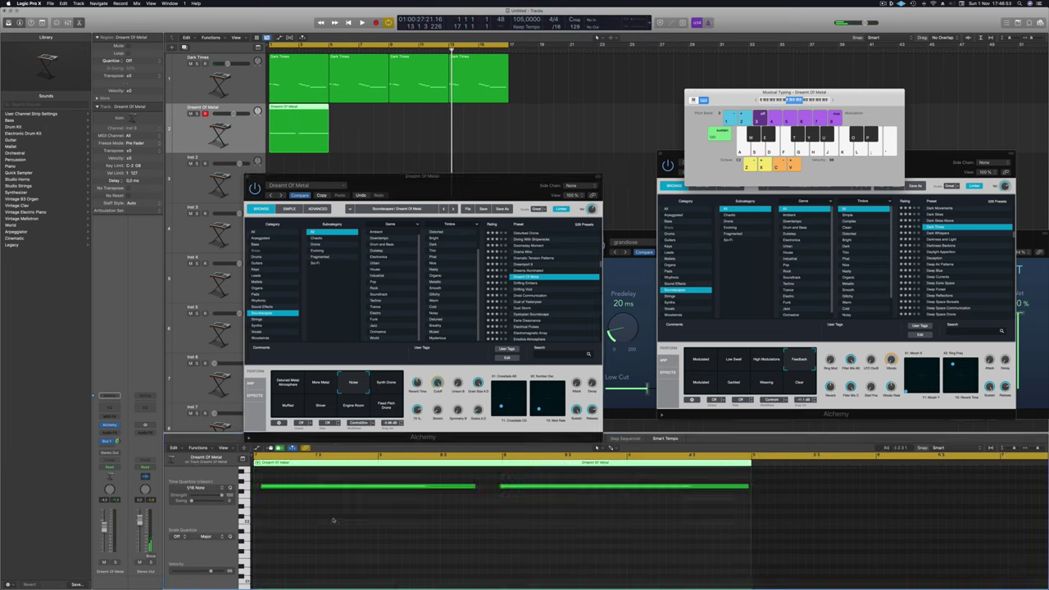
click(339, 487)
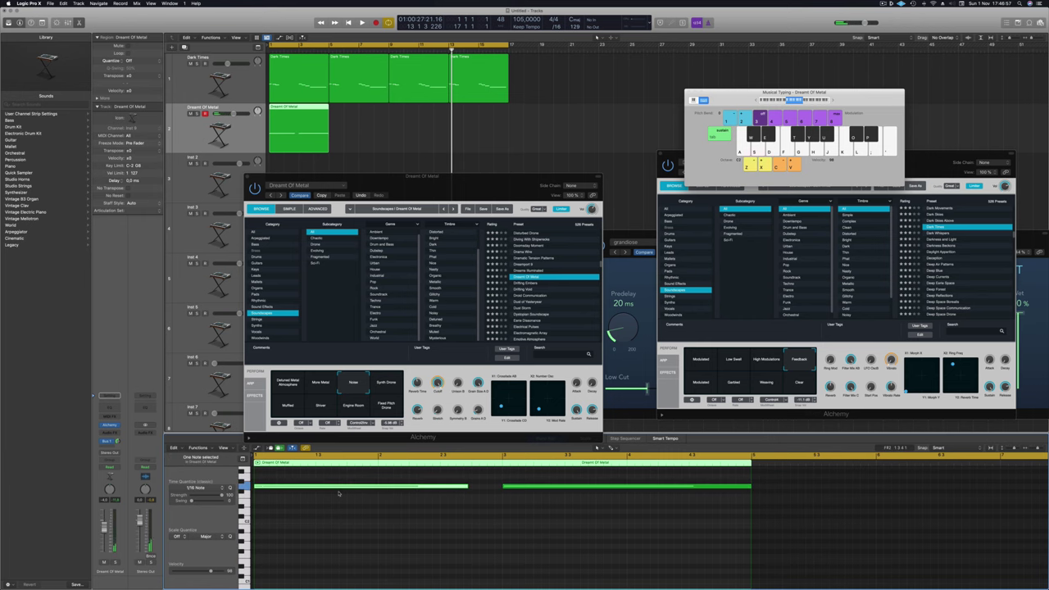
Start playback and copy the Dreamt Of Metal region until four repeats fill the track up to bar 17.
key(space)
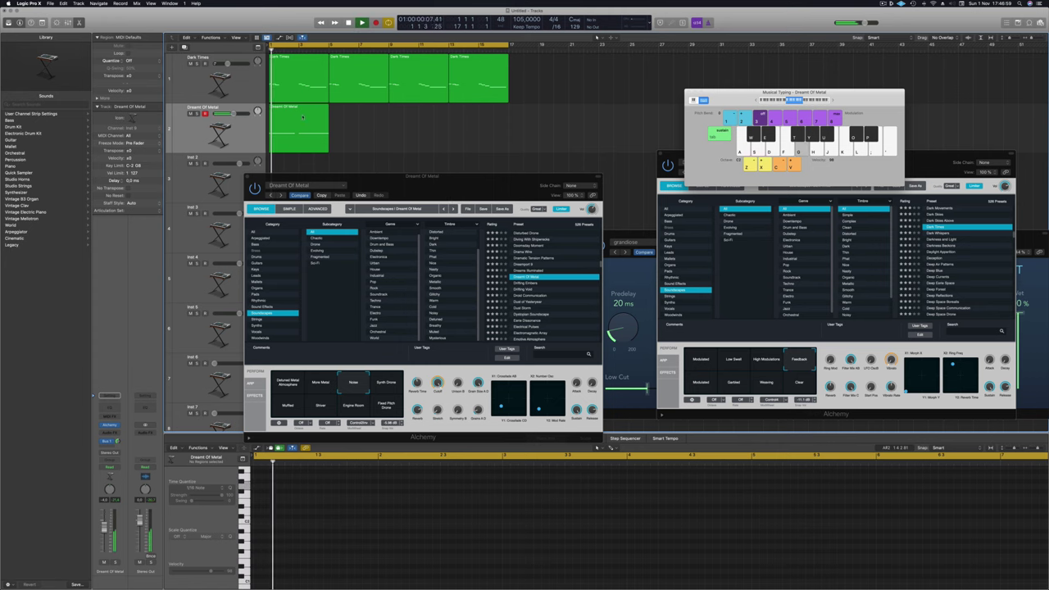
key(super+r)
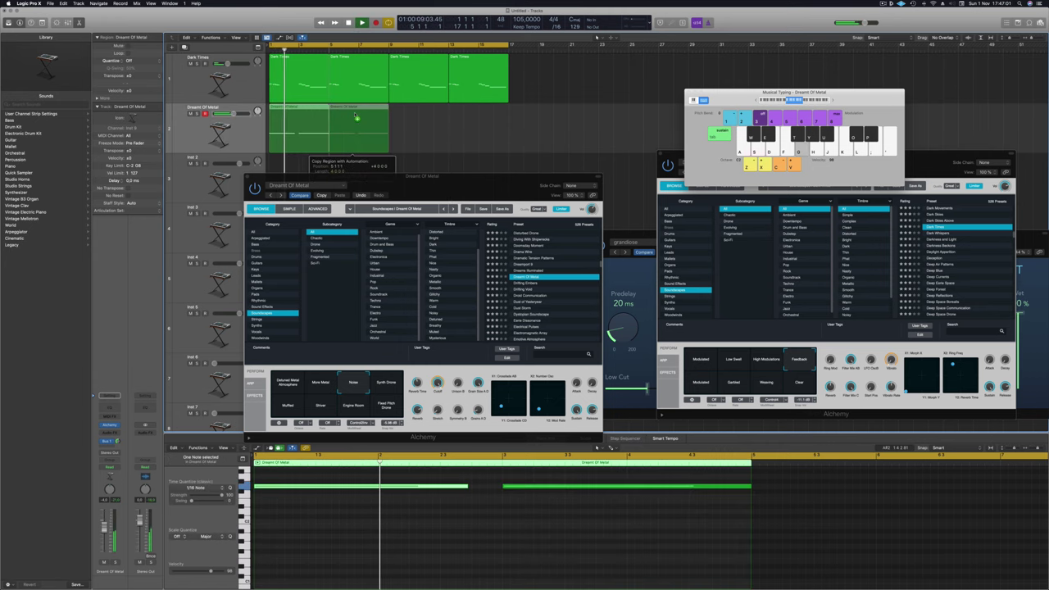
drag(300, 107, 421, 122)
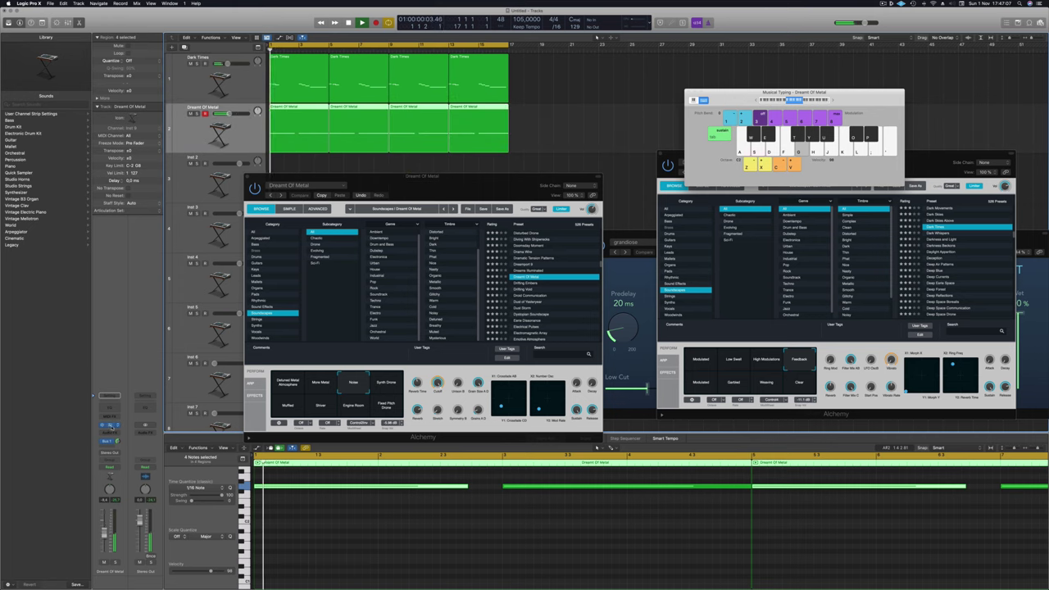
Compare the Synth Drone, Muffled, Driver, Engine Room and Fixed Pitch Drone variations in the second track's Alchemy.
click(110, 426)
click(110, 426)
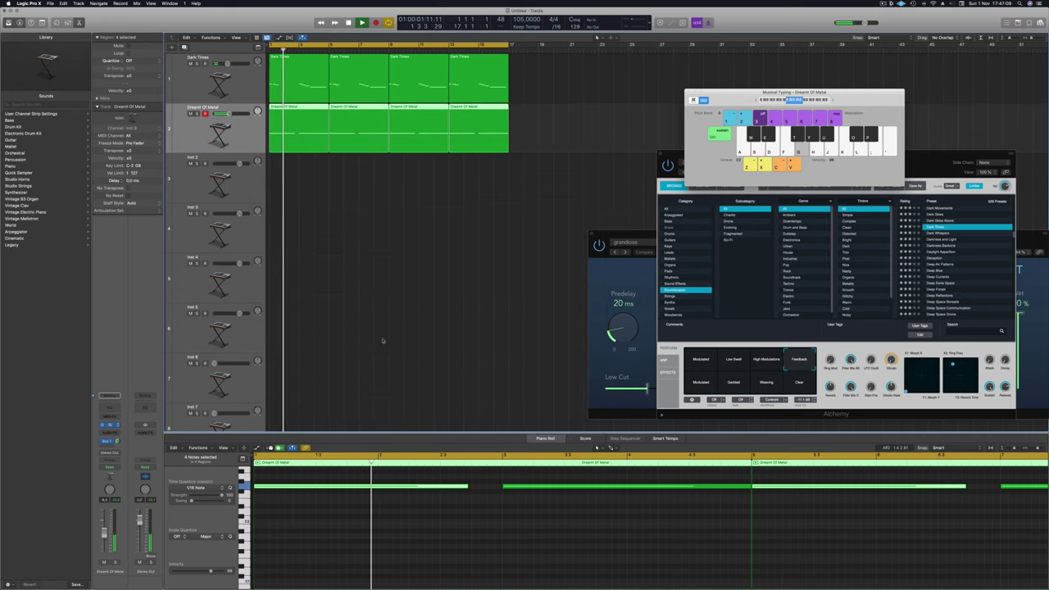
click(386, 383)
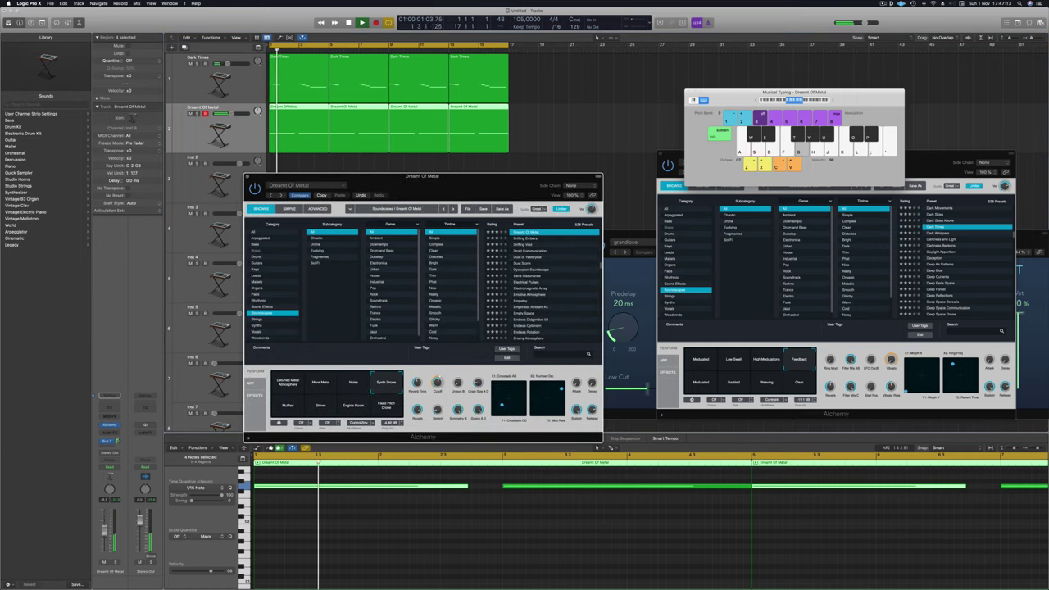
drag(106, 524, 107, 526)
click(288, 406)
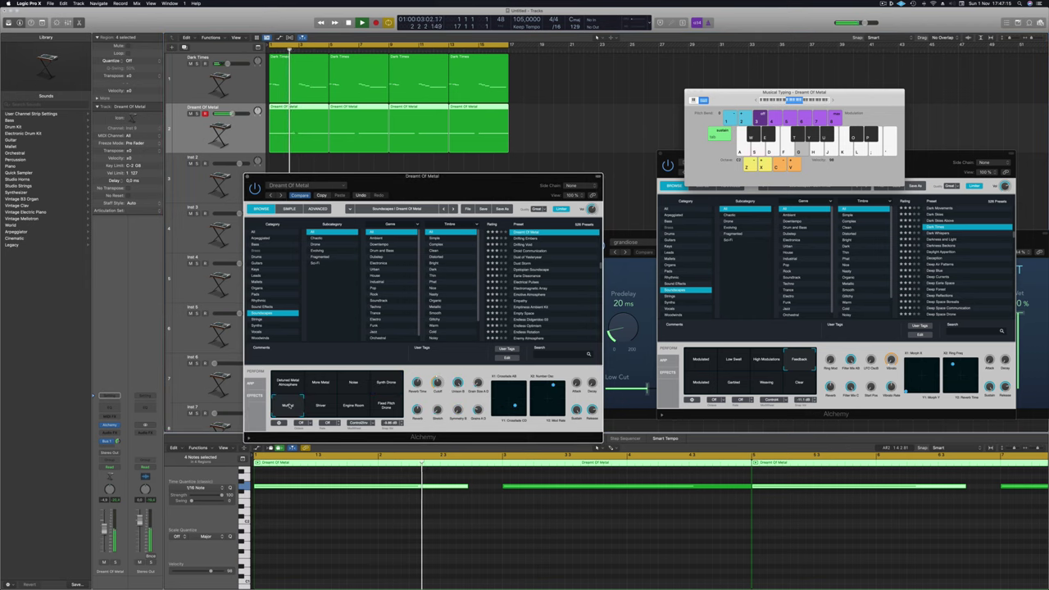
click(317, 405)
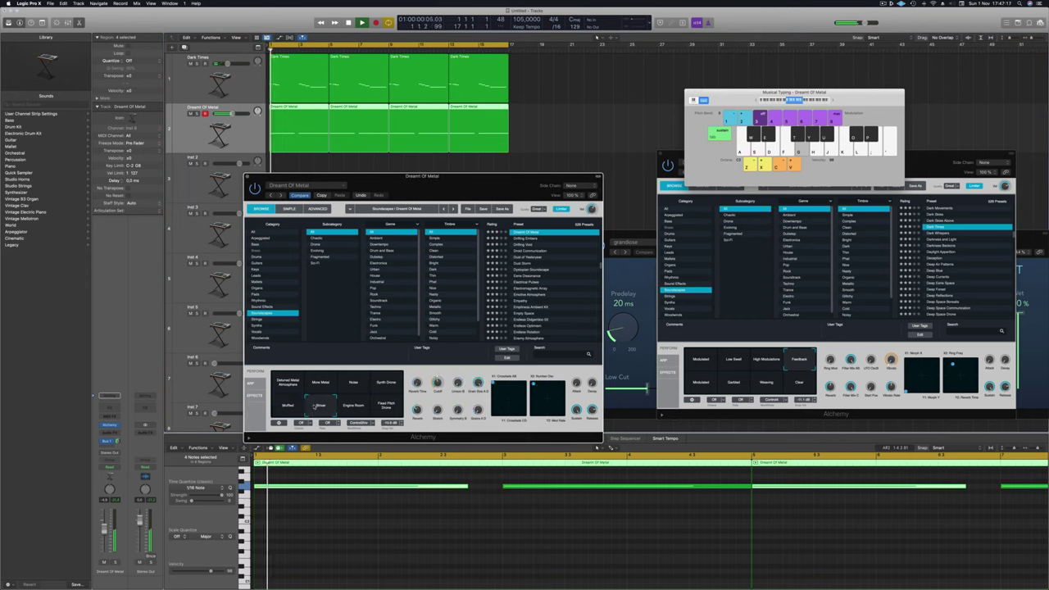
click(347, 405)
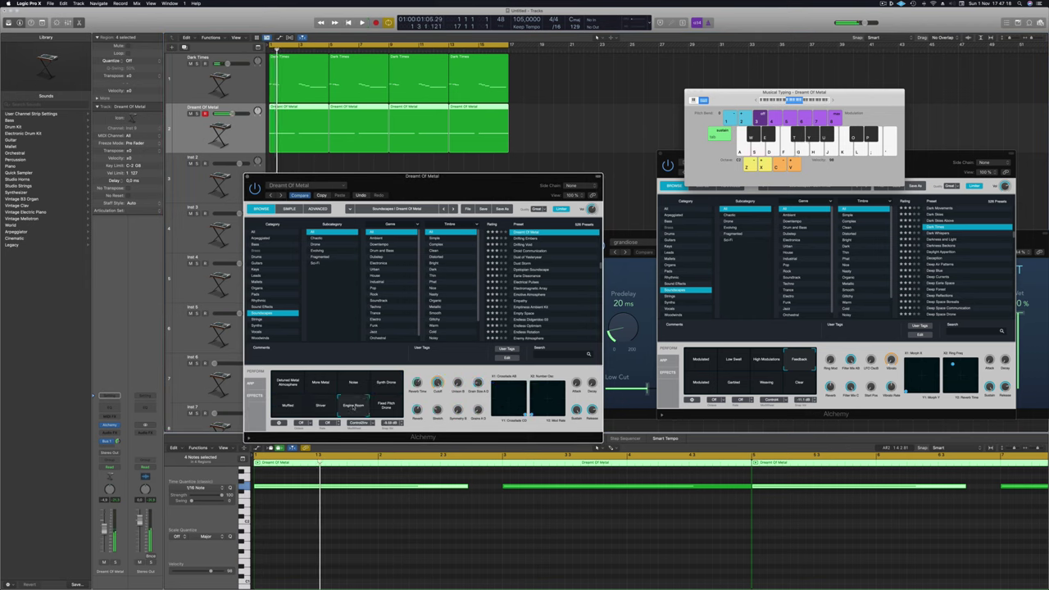
click(385, 406)
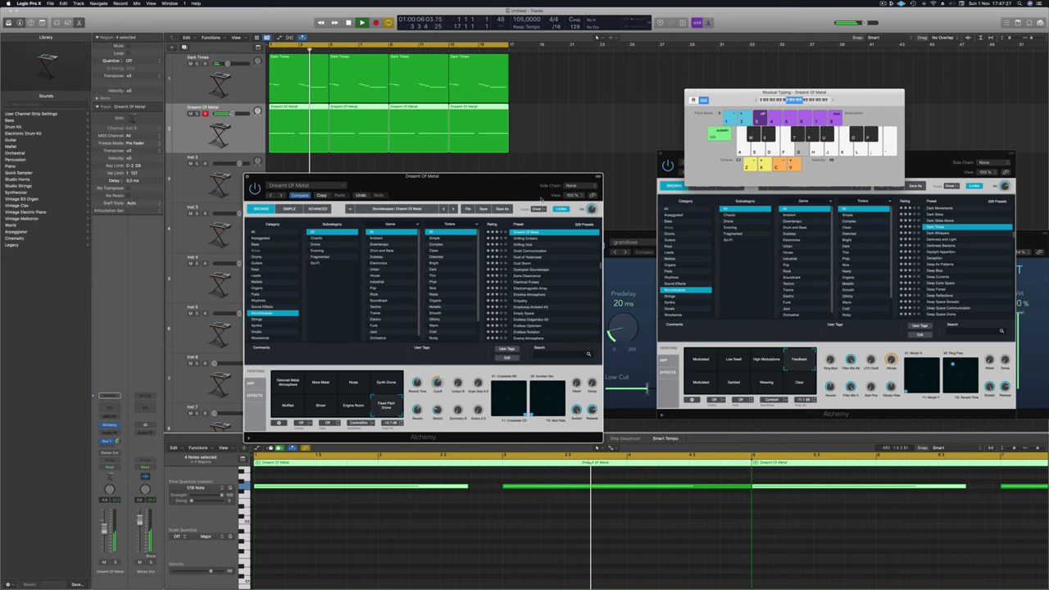
Choose the Detuned Metal Atmosphere variation for the second track and close its Alchemy window.
drag(541, 200, 736, 214)
click(483, 399)
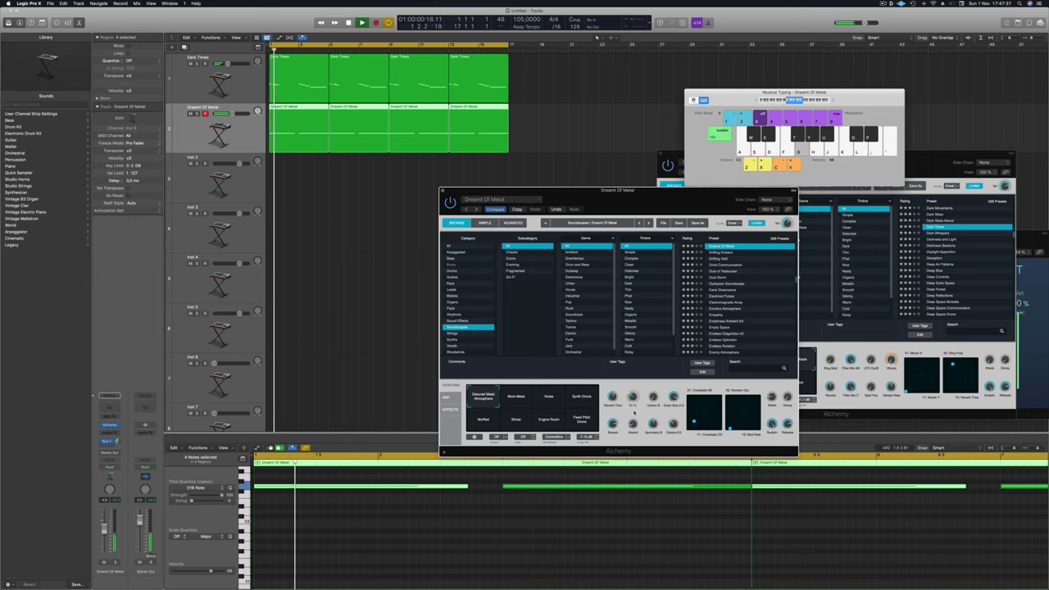
drag(590, 191, 410, 241)
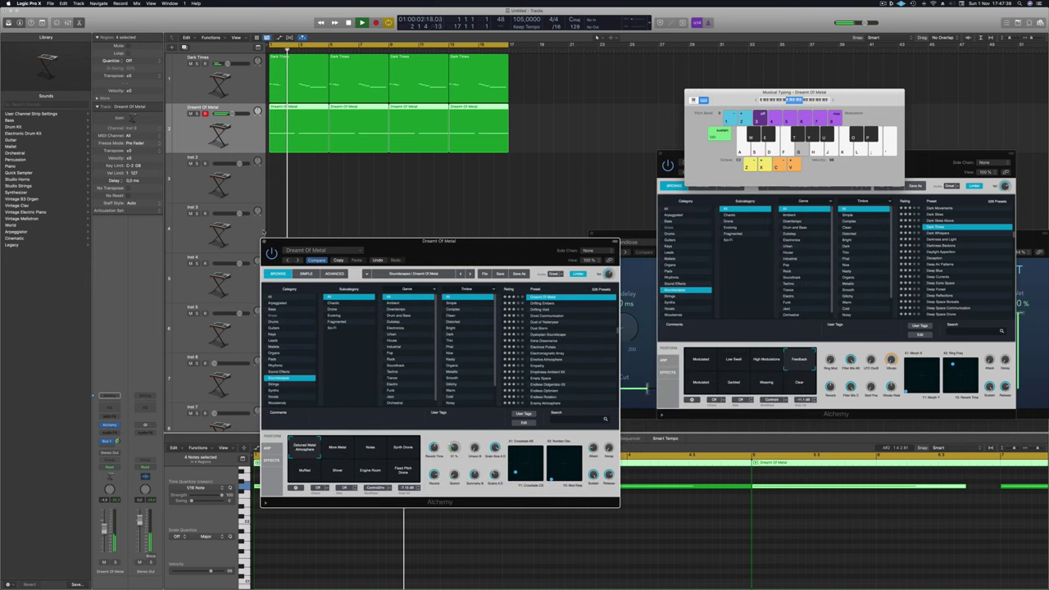
click(265, 240)
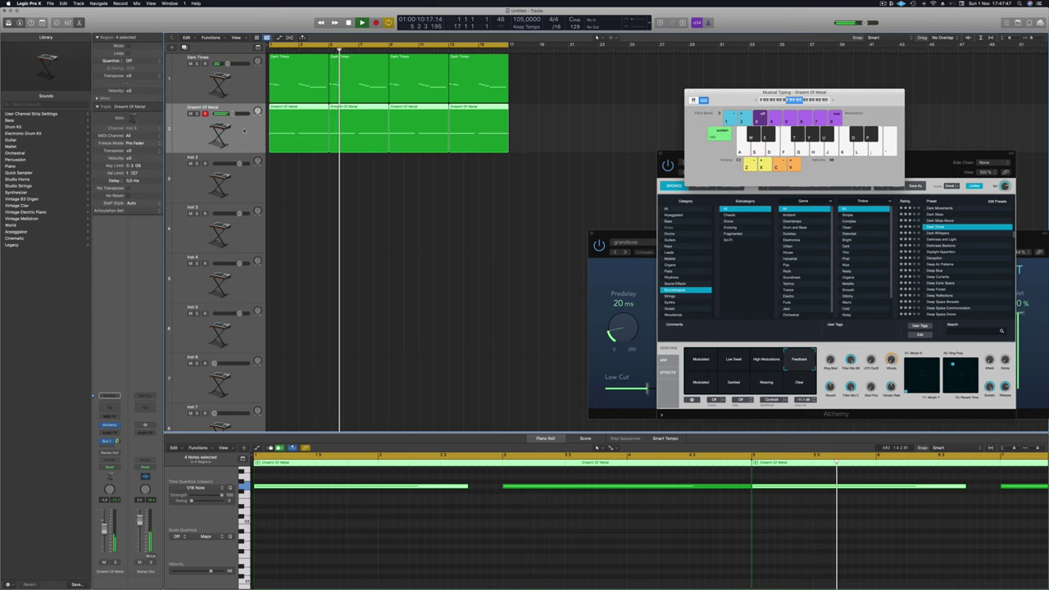
Duplicate the Dreamt Of Metal track with its settings and copy the first region onto the new track at bar 1.
key(super+d)
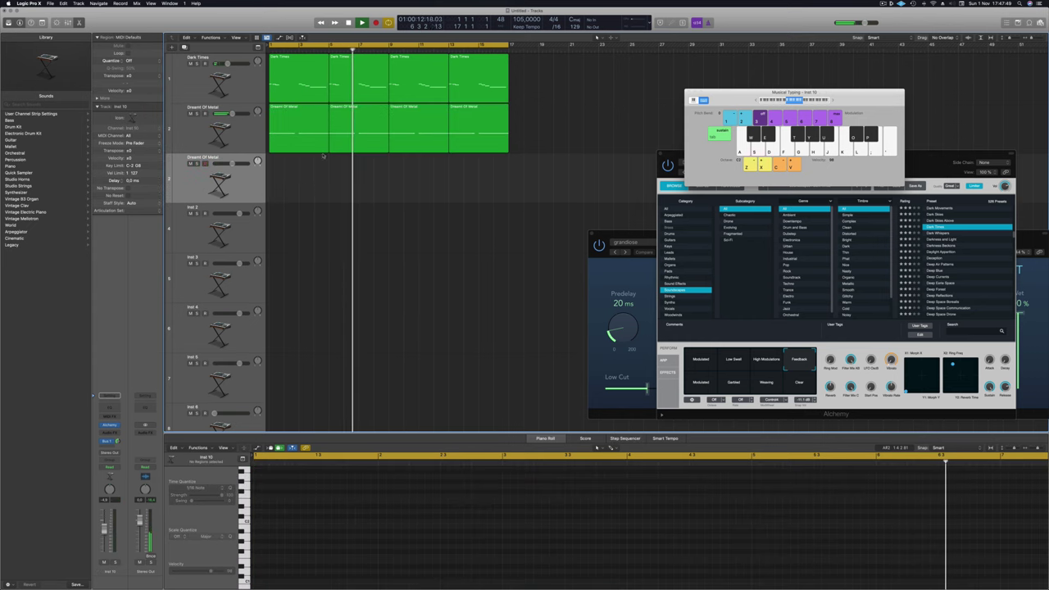
drag(295, 129, 284, 176)
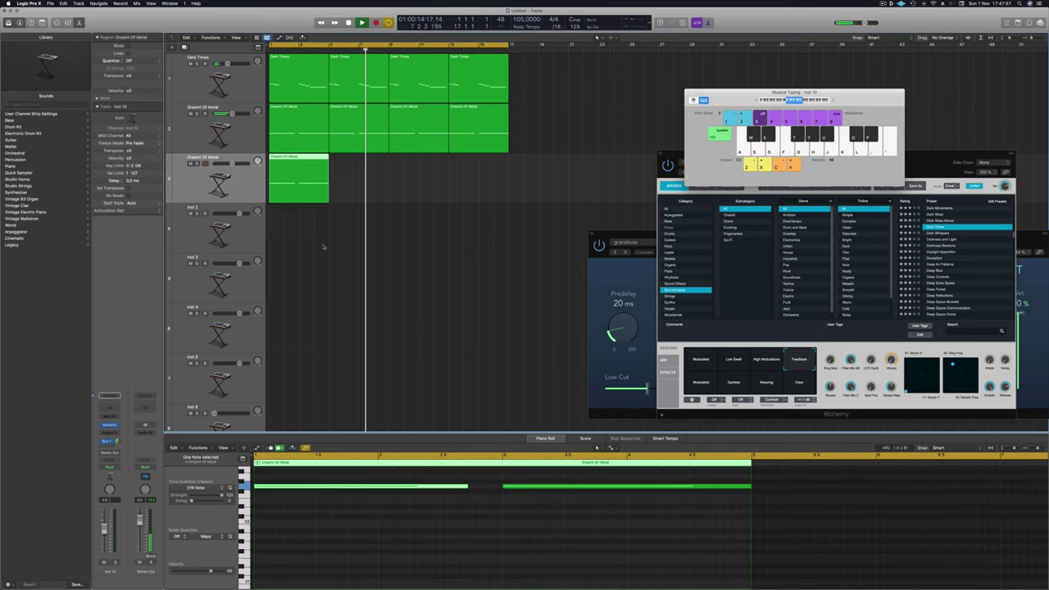
key(space)
key(super+Left)
key(super+Left)
key(super+Left)
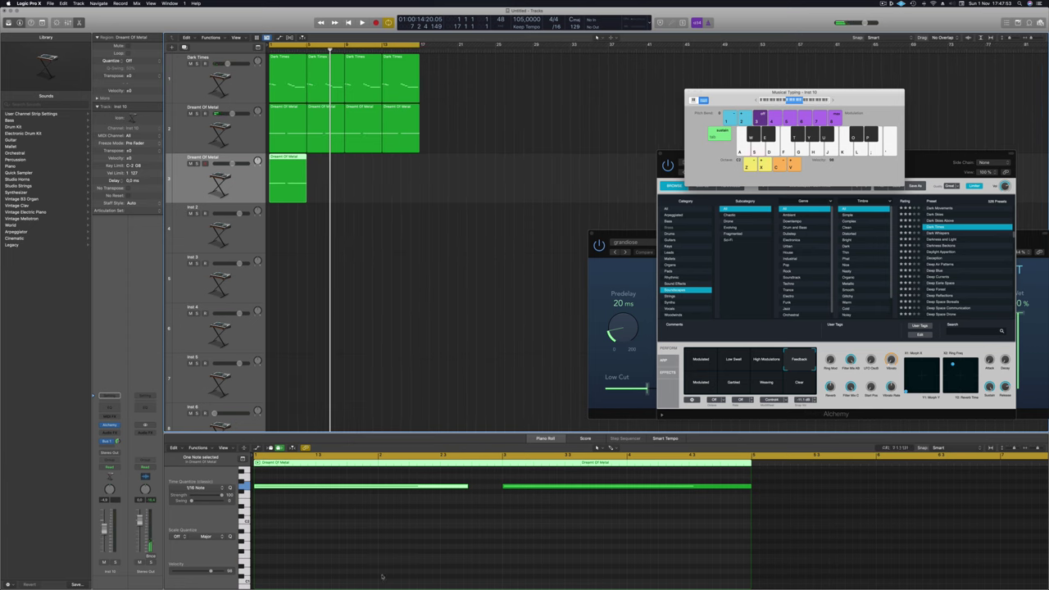
Double both notes of the new track's region one octave lower in the Piano Roll.
scroll(382, 575, down, 3)
click(654, 518)
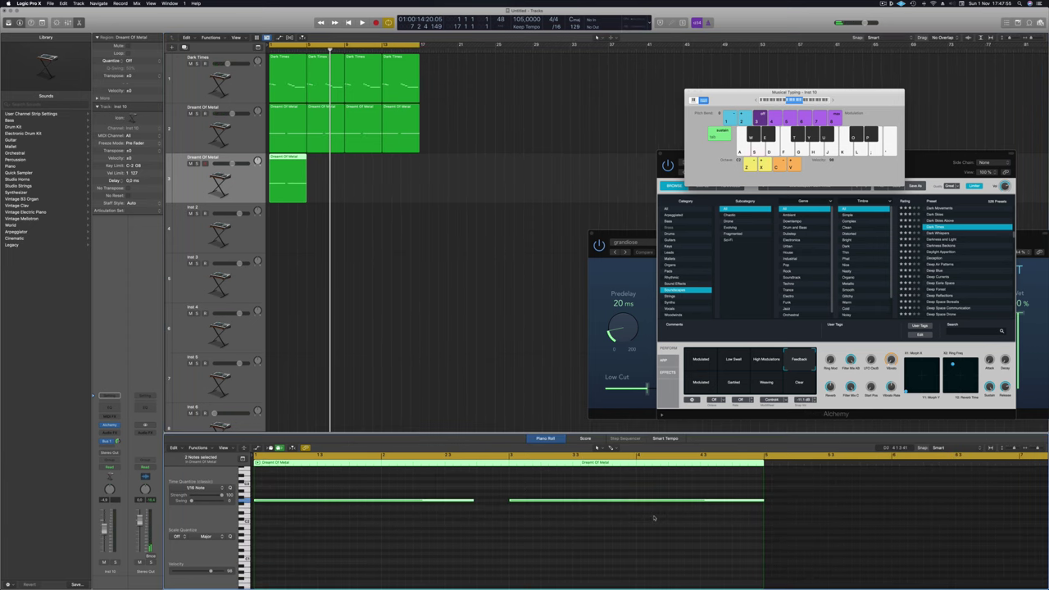
scroll(602, 531, up, 2)
scroll(268, 531, up, 3)
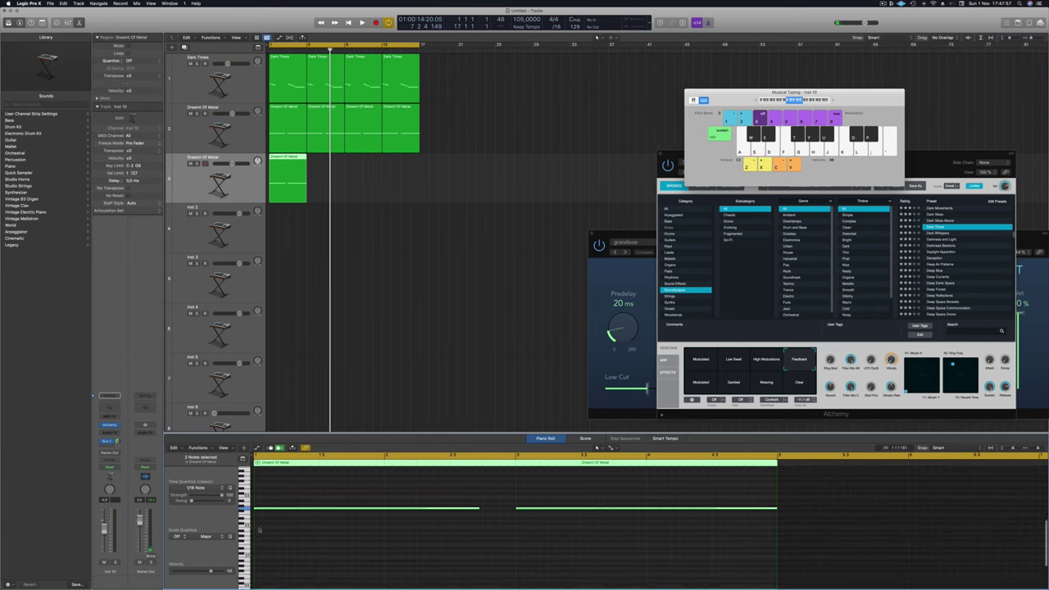
drag(267, 543, 268, 510)
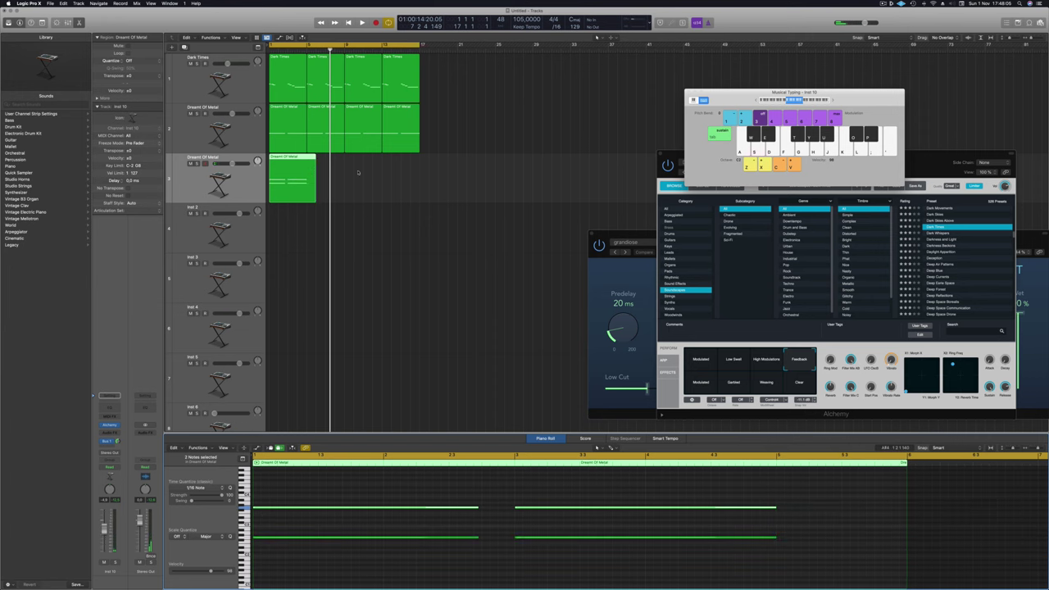
Trim the third track's region to end at bar 5, splitting its crossing notes, and copy it to fill up to bar 17.
super+double_click(306, 157)
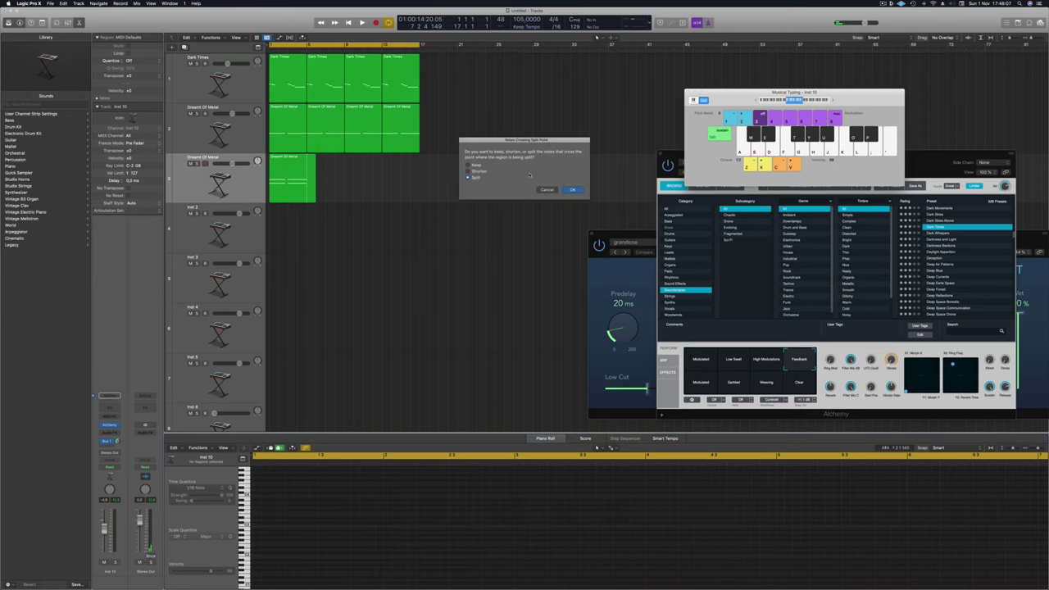
click(571, 190)
key(Delete)
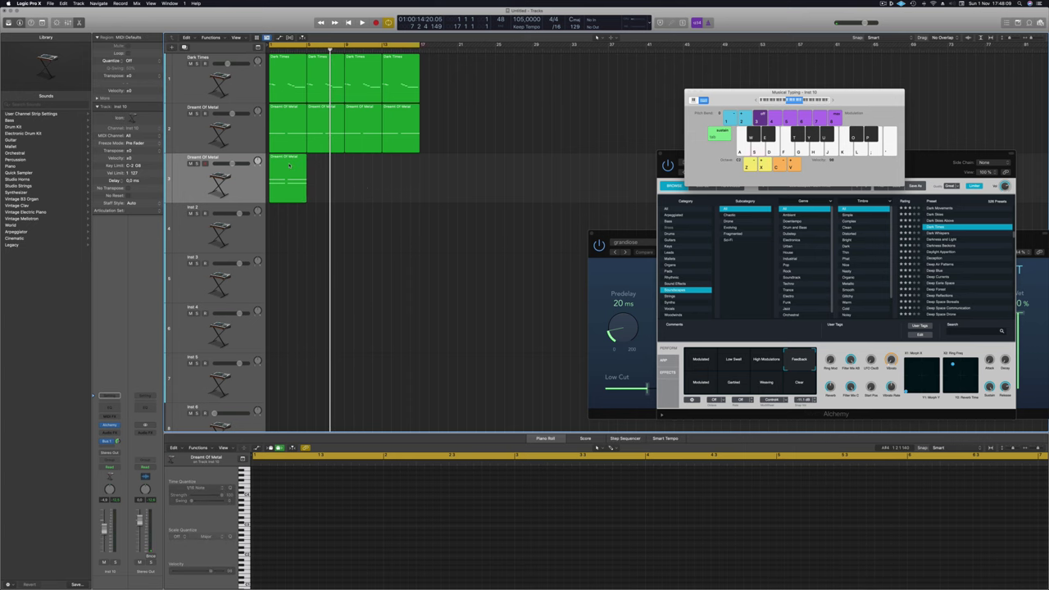
drag(283, 169, 321, 167)
mouse_move(354, 181)
mouse_down()
mouse_move(286, 170)
mouse_move(358, 167)
mouse_up()
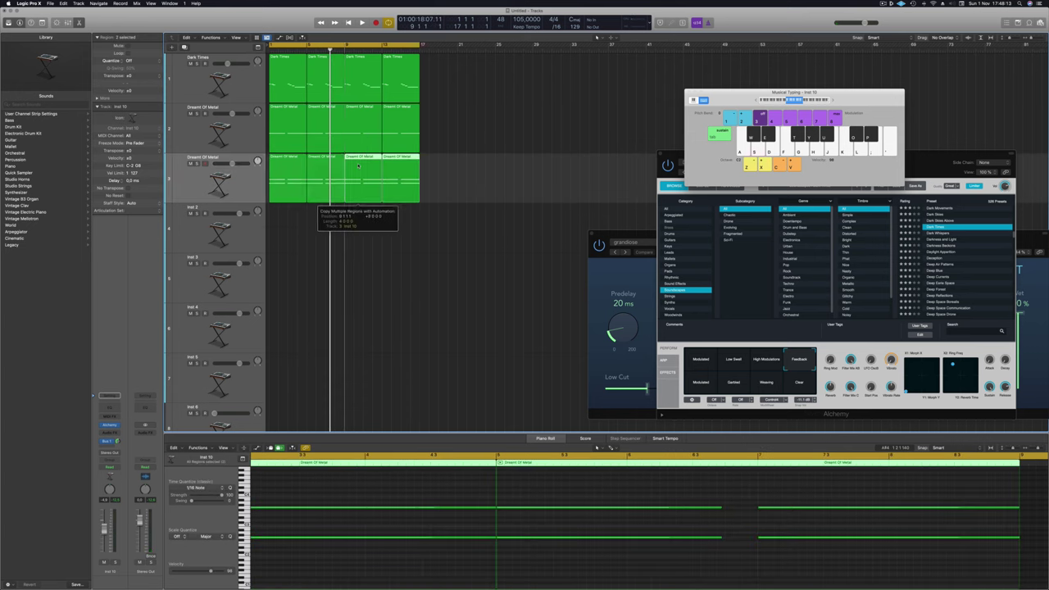
Open the third track's Alchemy and load the Wired Moments preset from the Arpeggiated category.
drag(911, 178, 710, 119)
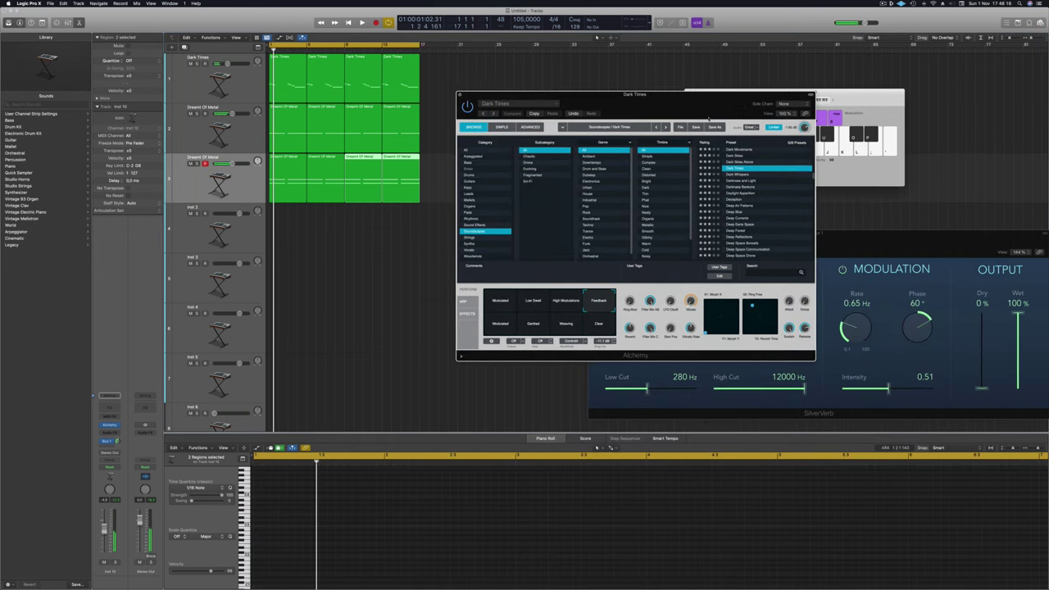
click(195, 181)
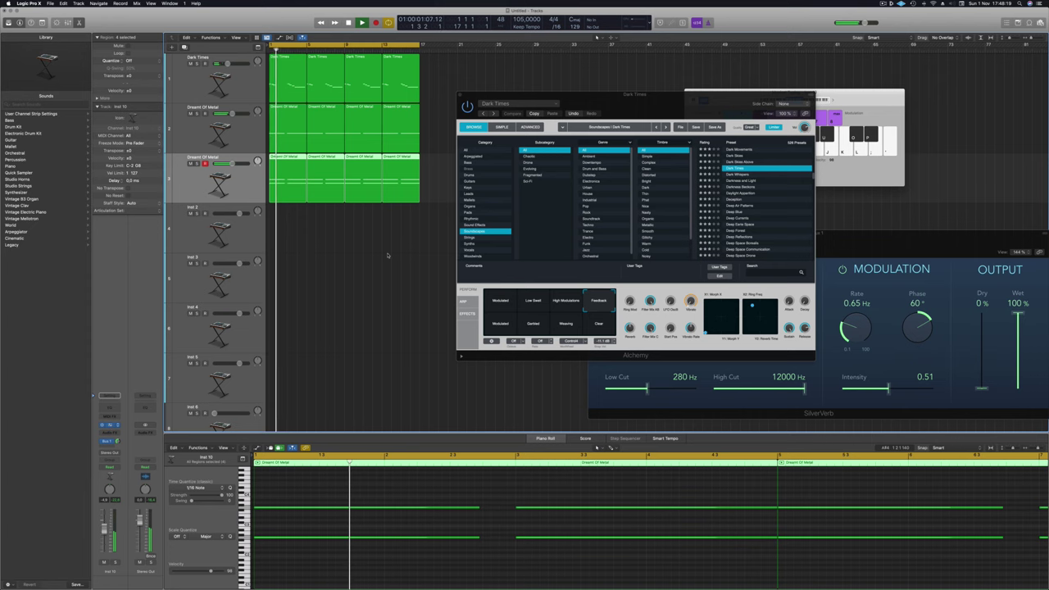
click(109, 425)
drag(553, 102, 661, 134)
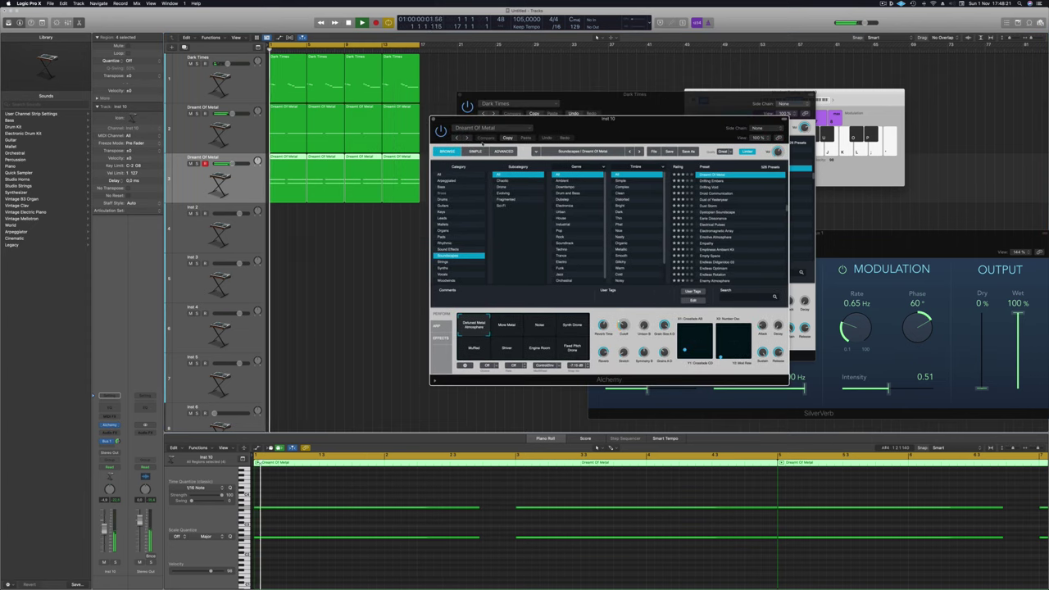
click(442, 180)
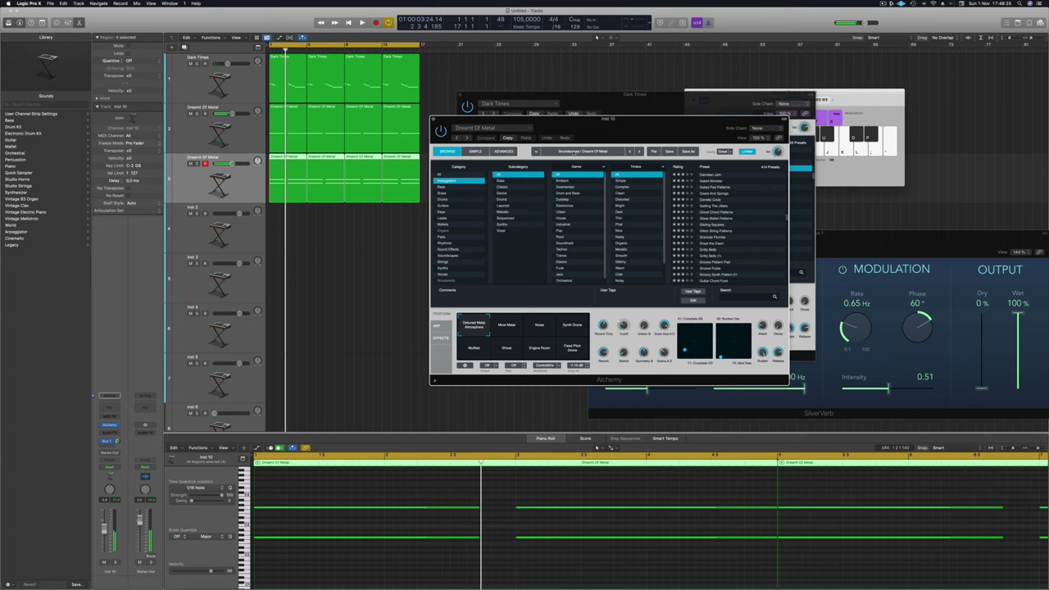
drag(708, 133, 693, 134)
scroll(722, 265, down, 15)
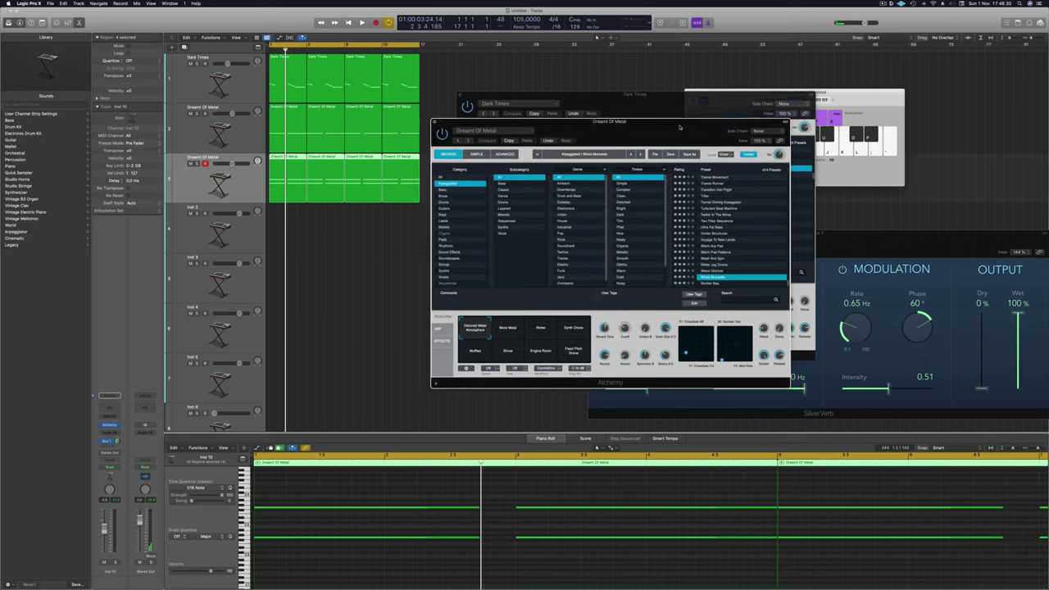
drag(682, 127, 673, 127)
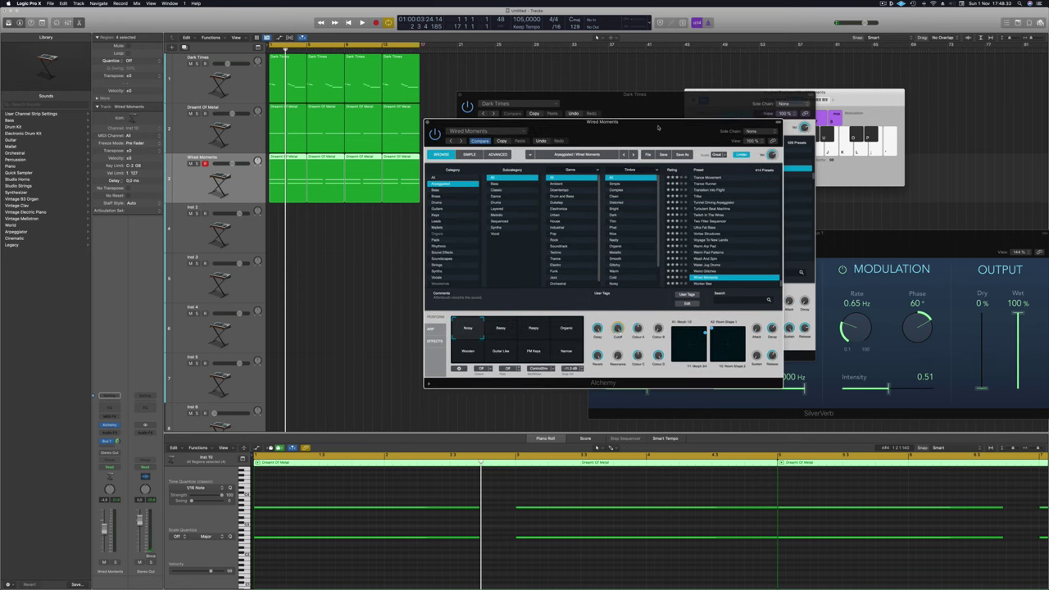
drag(657, 127, 629, 139)
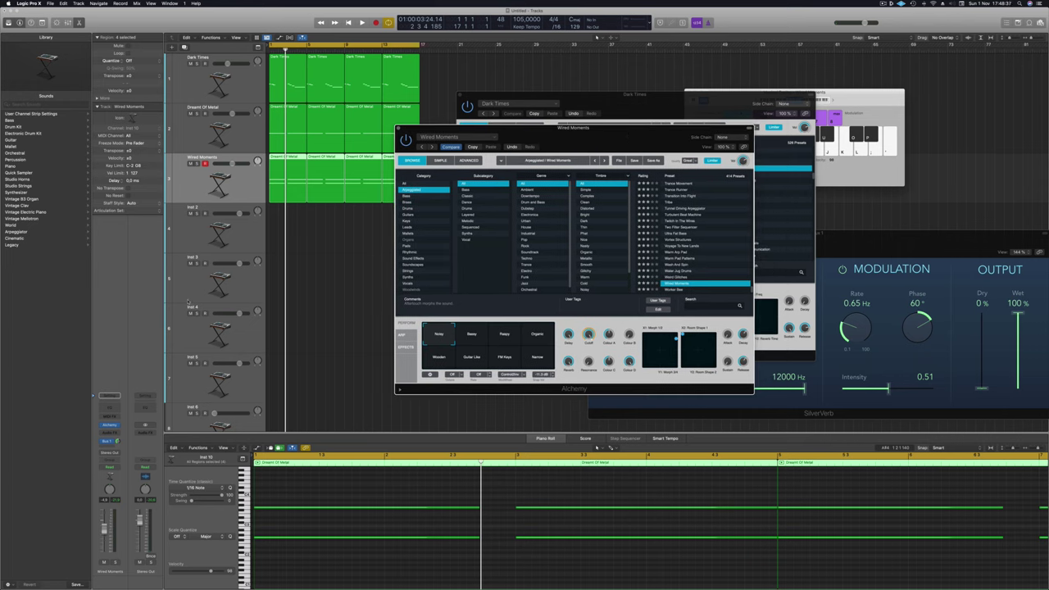
Lower the third track's volume while playing the arrangement from the beginning.
click(99, 529)
key(Return)
key(space)
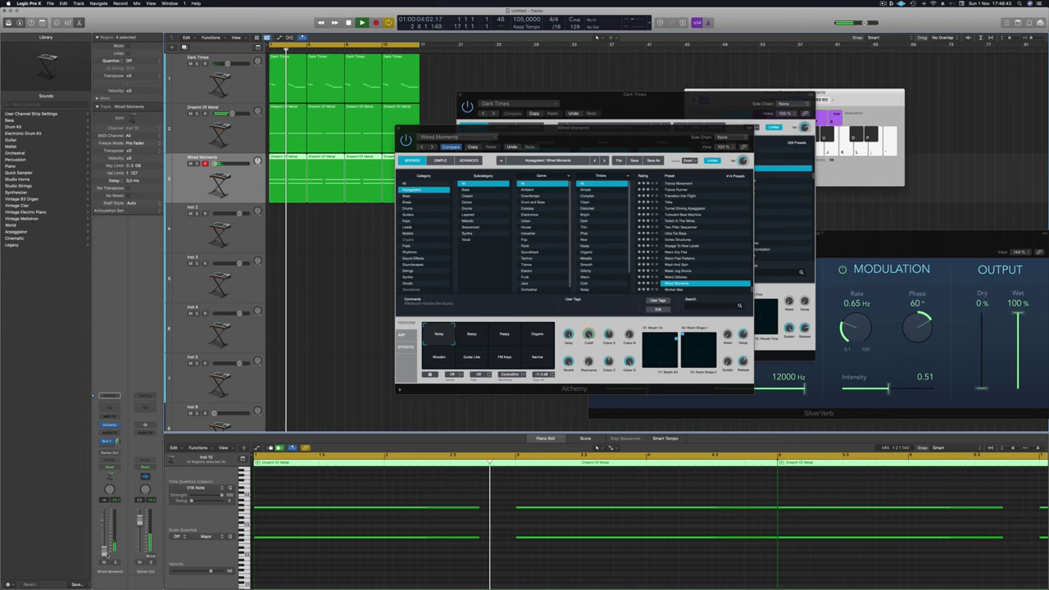
key(Return)
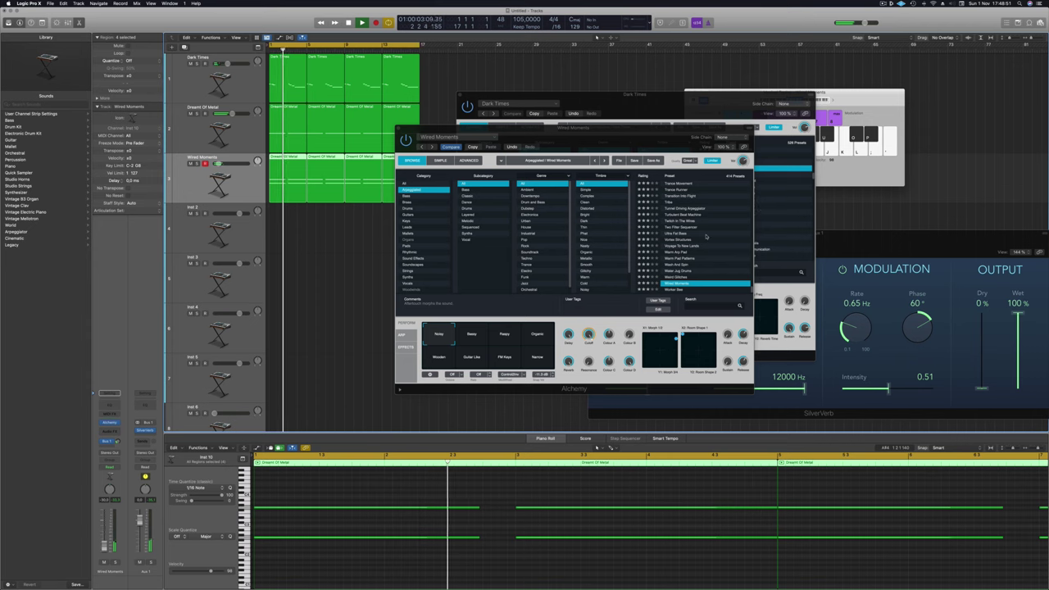
Compare the Bassy, Raspy, Organic, Wooden, Guitar Like and FM Keys variations of Wired Moments on the third track.
click(472, 336)
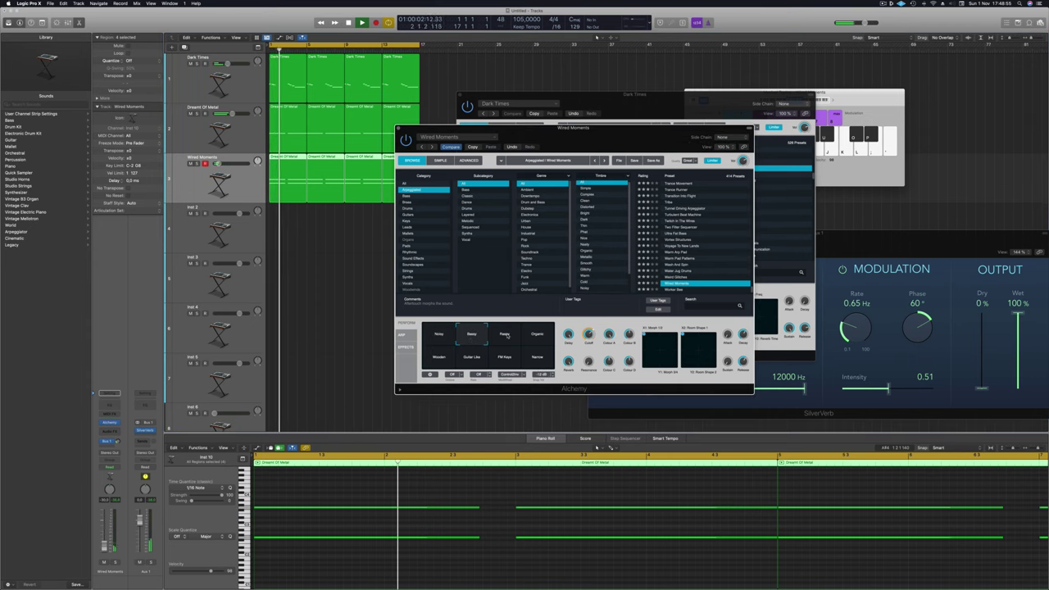
click(504, 334)
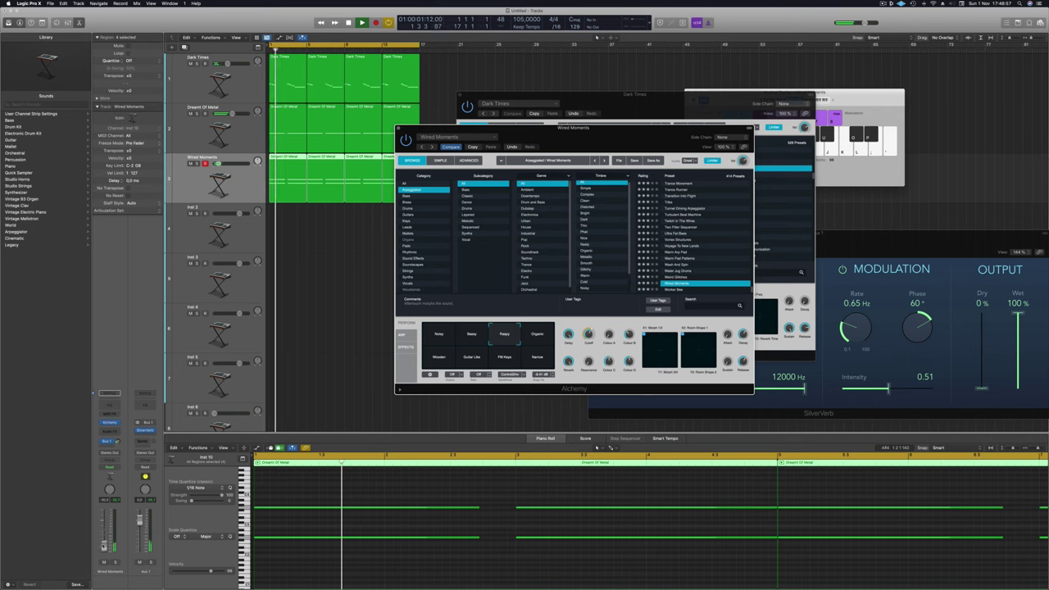
click(280, 467)
click(537, 336)
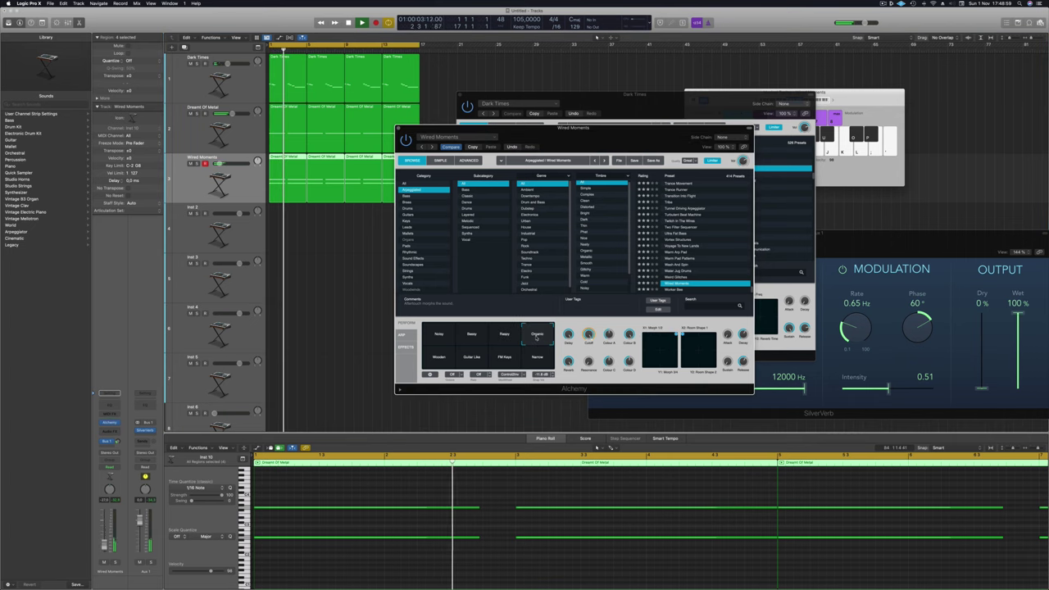
click(438, 355)
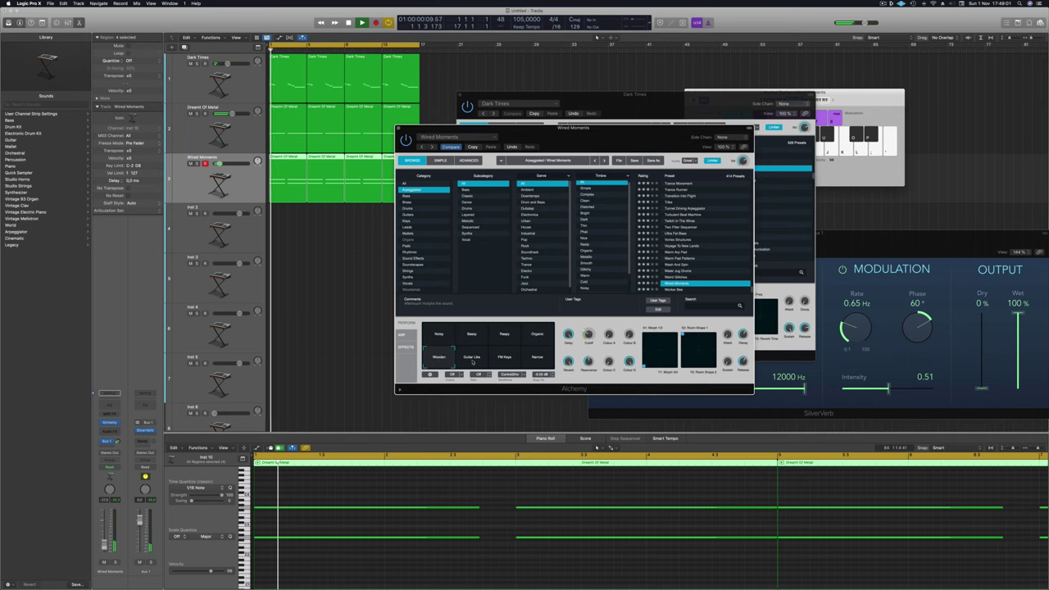
click(472, 362)
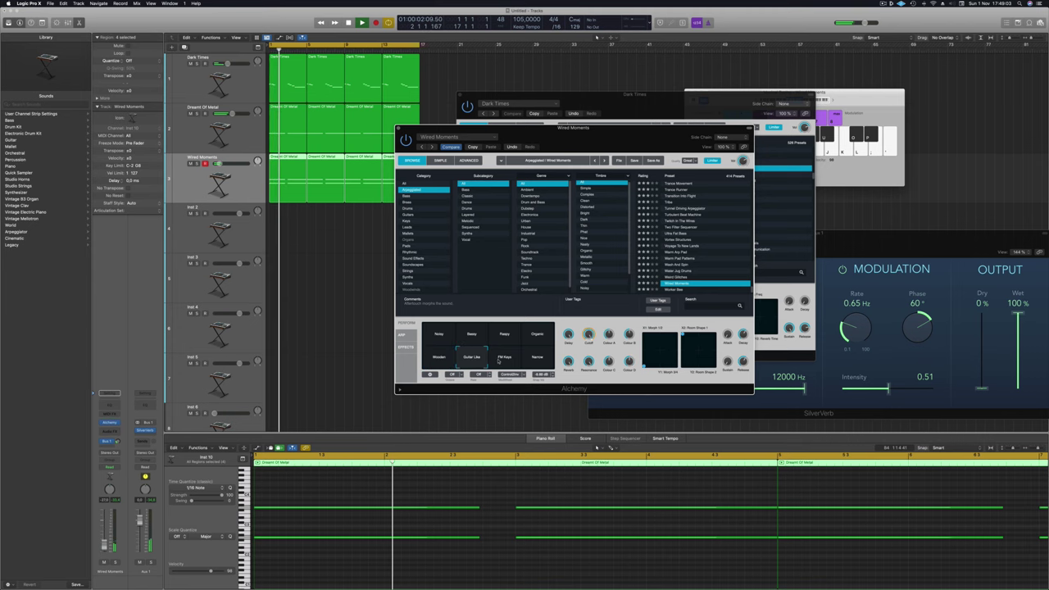
click(504, 359)
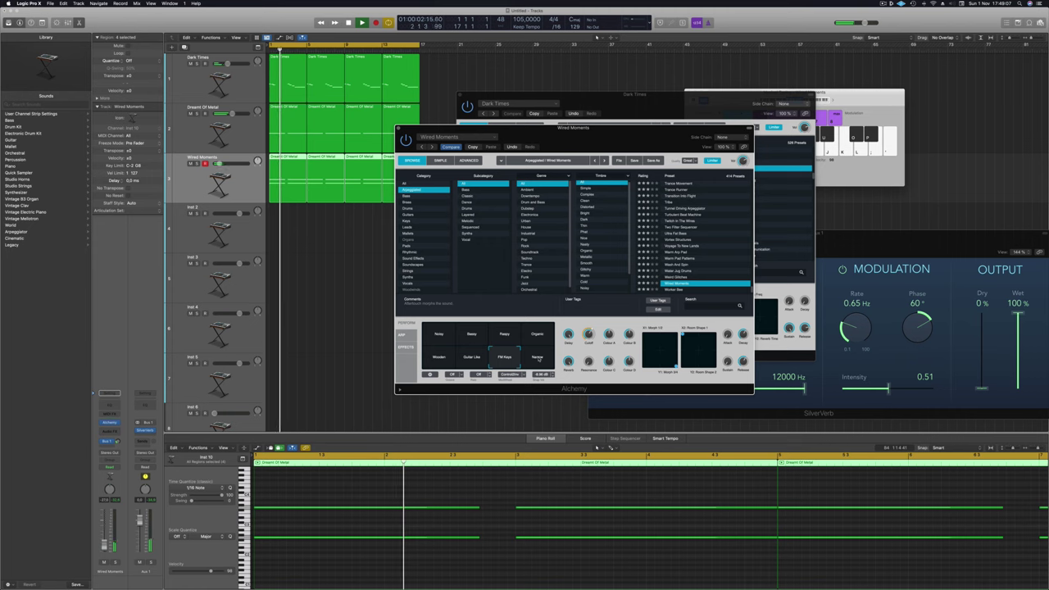
drag(605, 139, 683, 197)
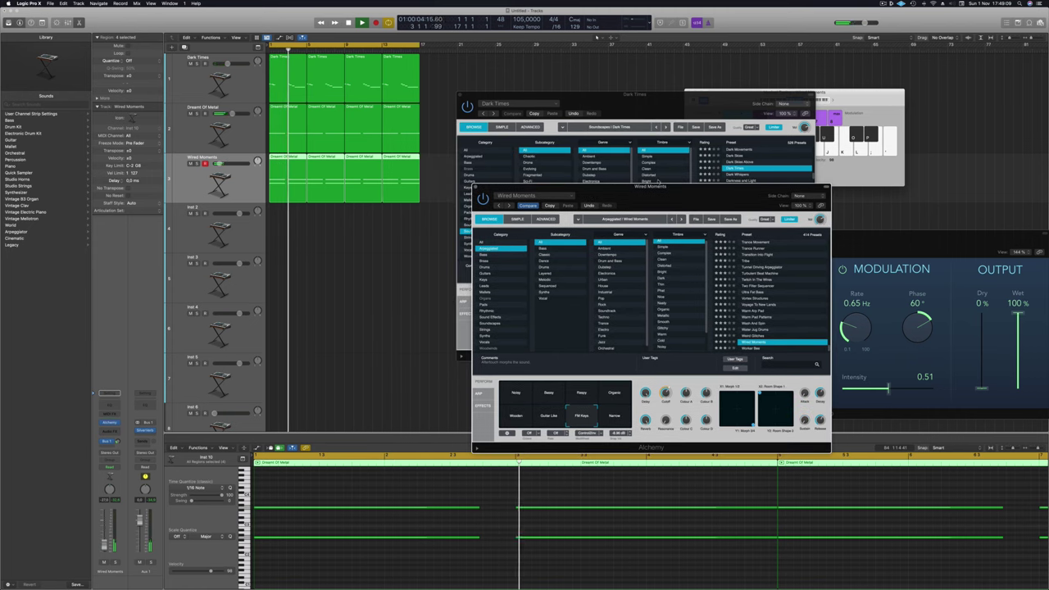
drag(549, 205, 432, 187)
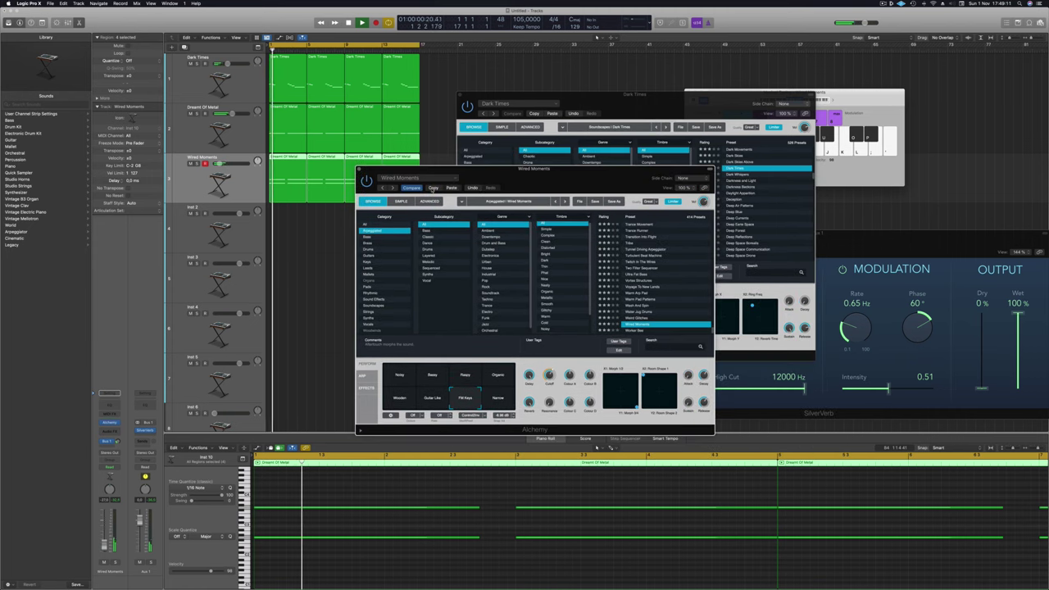
drag(510, 178, 520, 158)
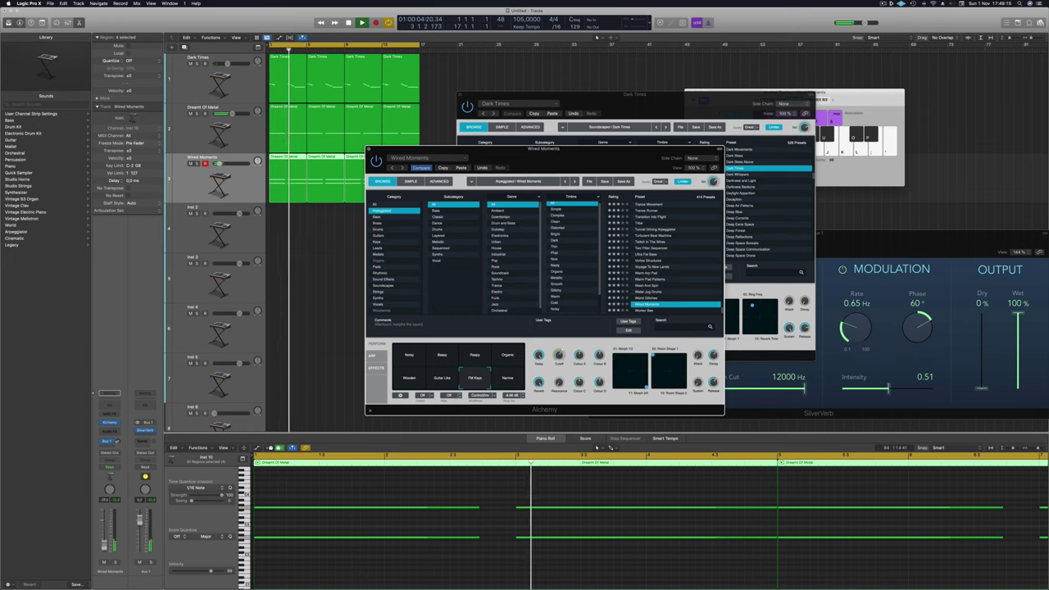
drag(501, 152, 529, 144)
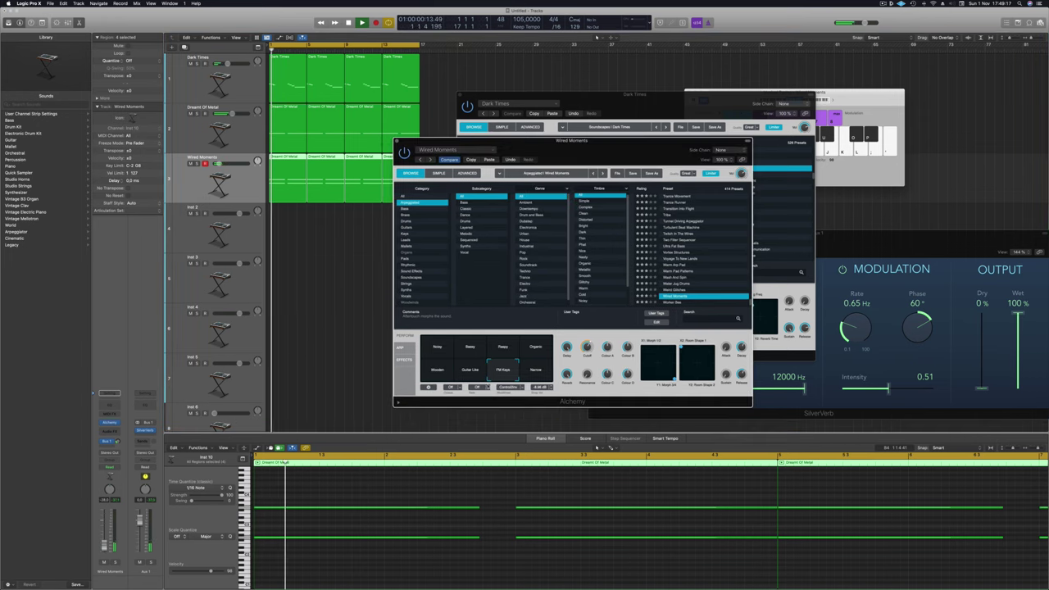
Lengthen the first pair of notes in the third track's first region to bar 3 in the Piano Roll, closing the gap.
click(496, 542)
key(super+Left)
key(super+Left)
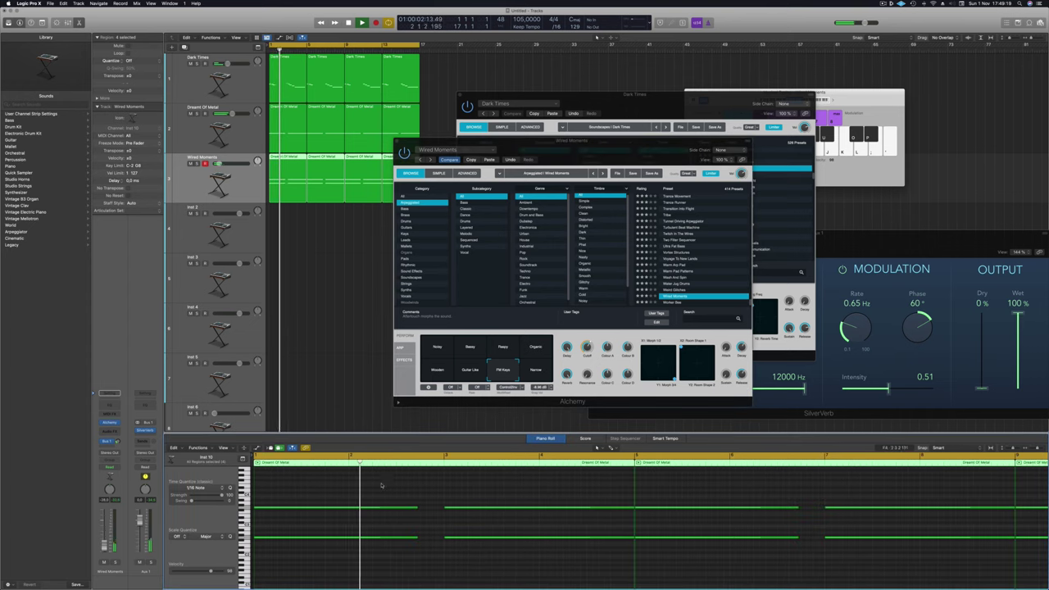
drag(381, 485, 440, 548)
drag(435, 489, 408, 563)
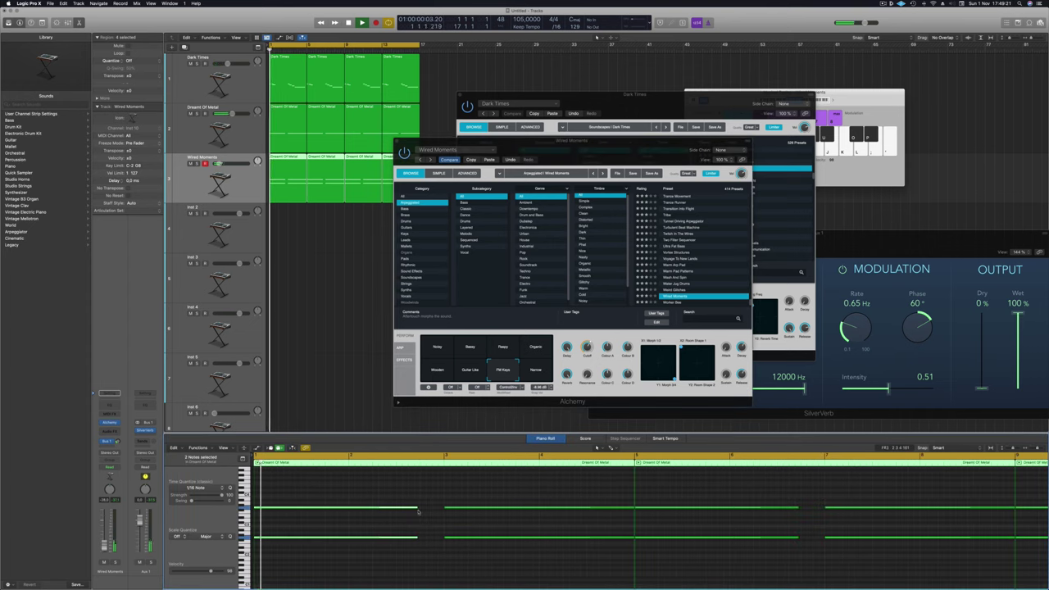
drag(418, 511, 442, 512)
Replace the third track's last three regions with copies of its edited first region up to bar 17.
drag(508, 144, 766, 156)
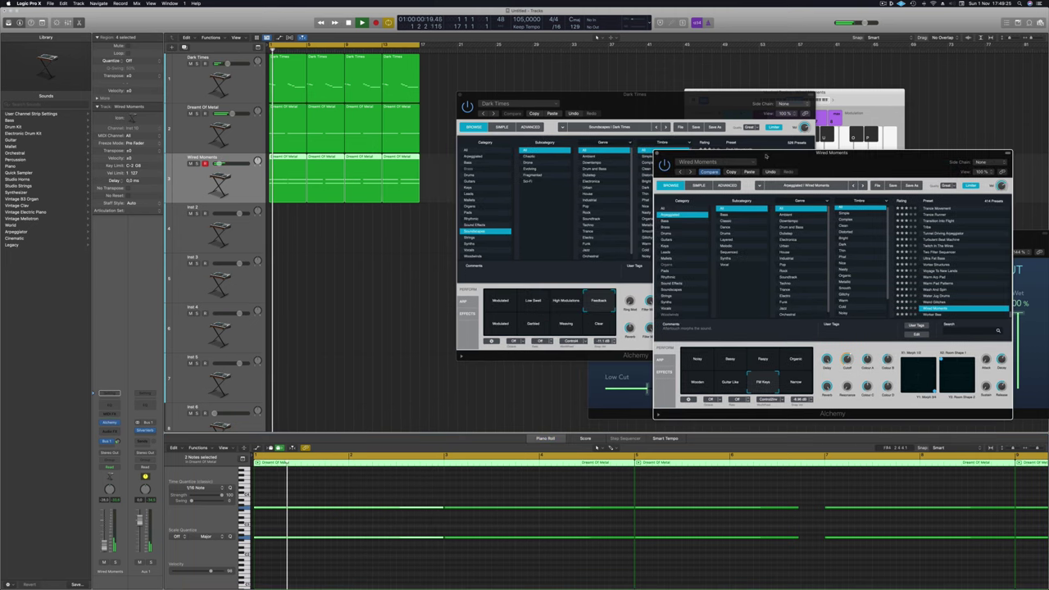
drag(429, 160, 331, 186)
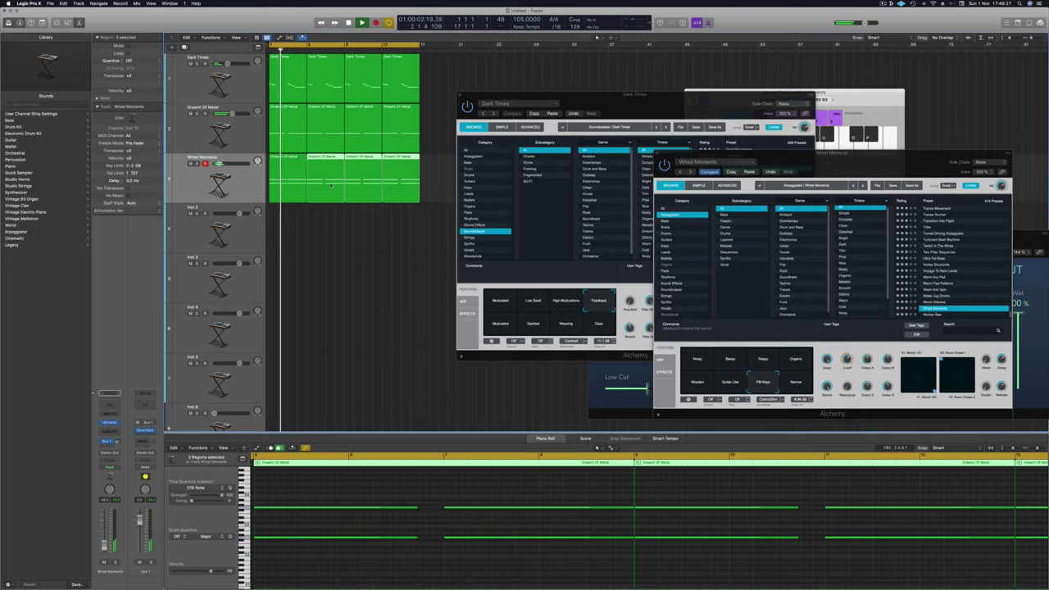
key(Delete)
click(279, 187)
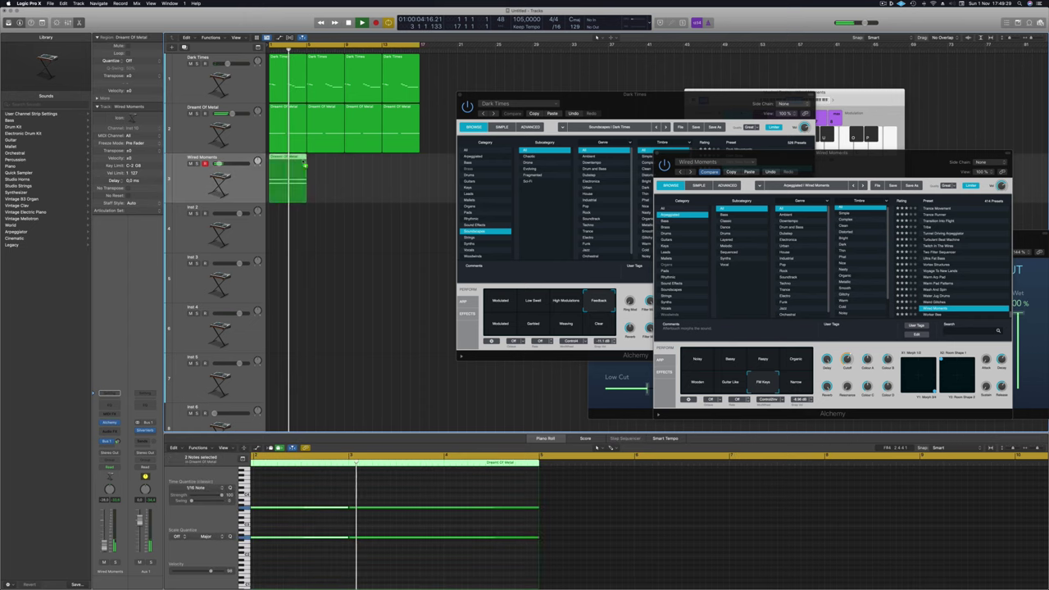
drag(279, 160, 394, 169)
Audition Wired Moments' Narrow variation, then Worker Bee, Weird Glitches, Water Jug Drums, Wash And Spin, Warm Pad Patterns and Warm Arp Pad on the third track.
drag(796, 160, 494, 196)
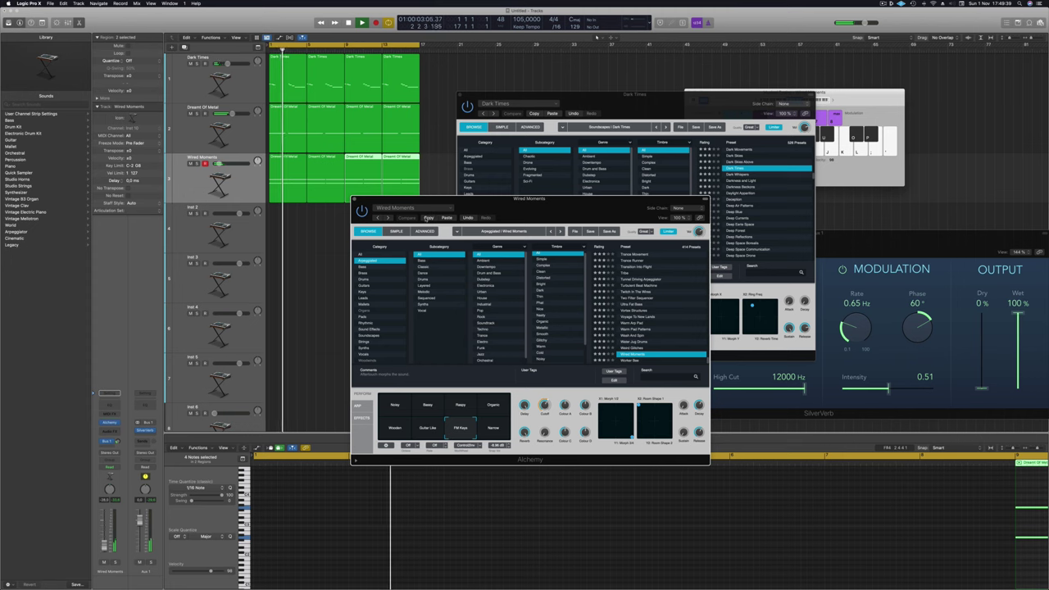
click(493, 427)
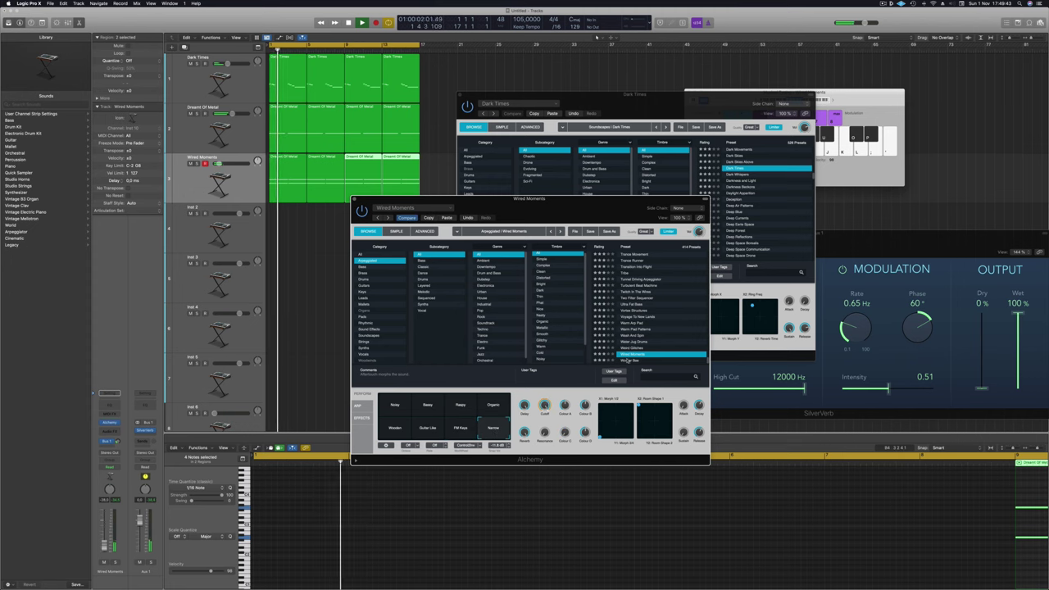
click(645, 360)
key(space)
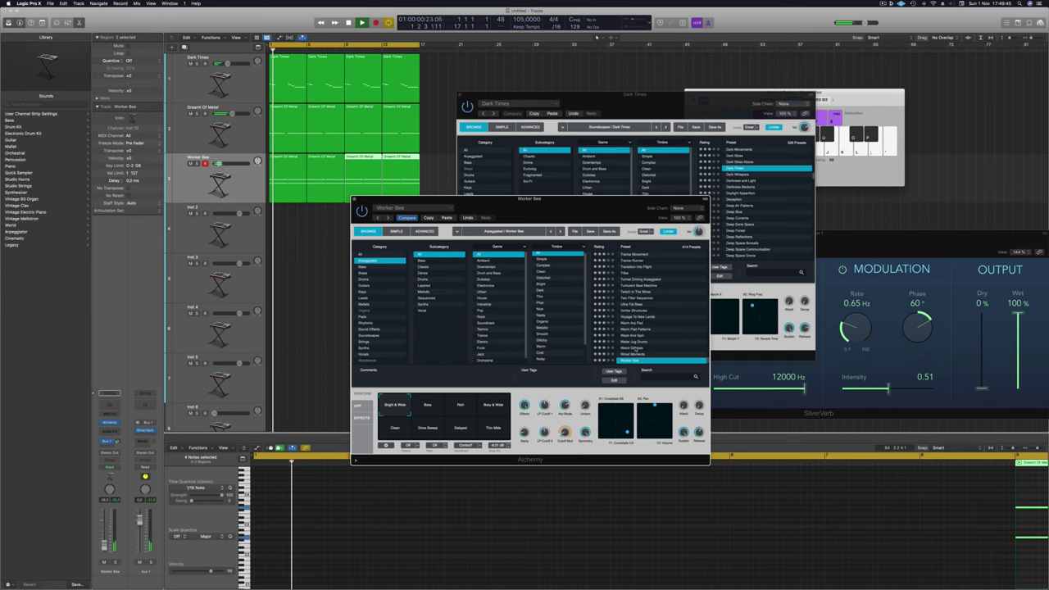
click(635, 349)
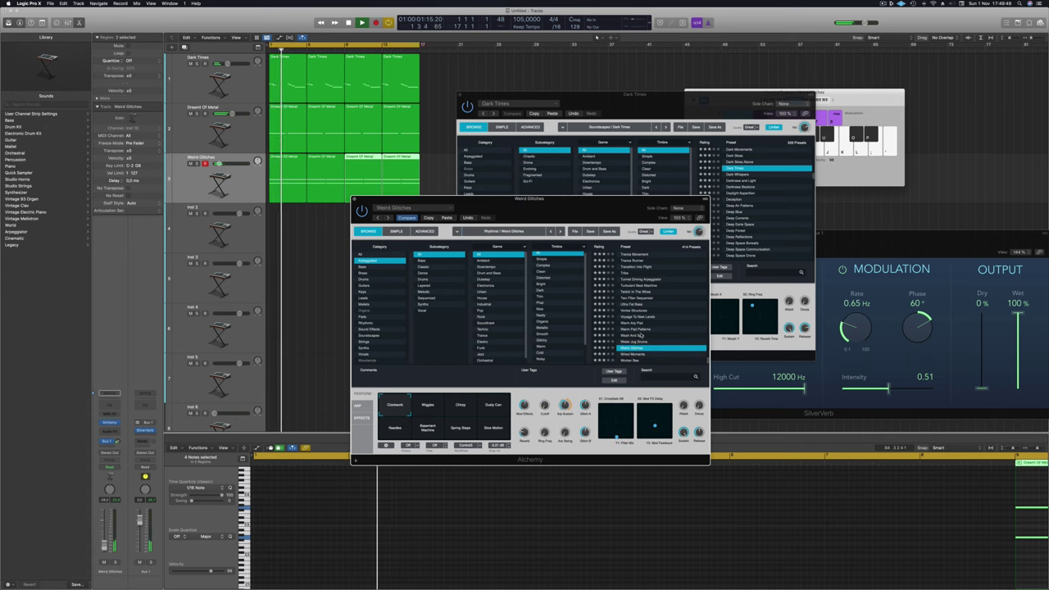
click(642, 340)
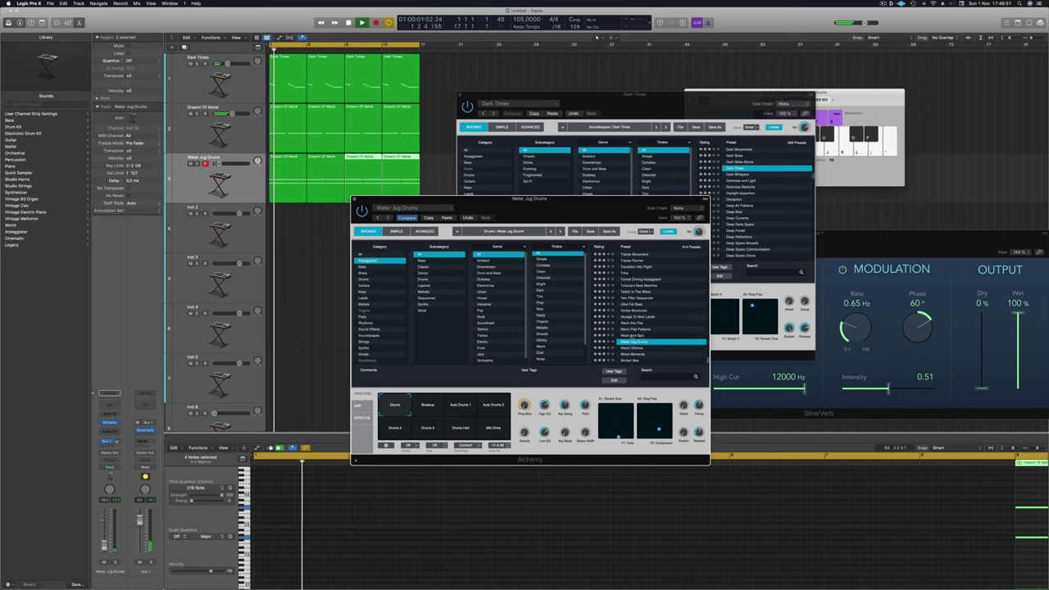
click(632, 336)
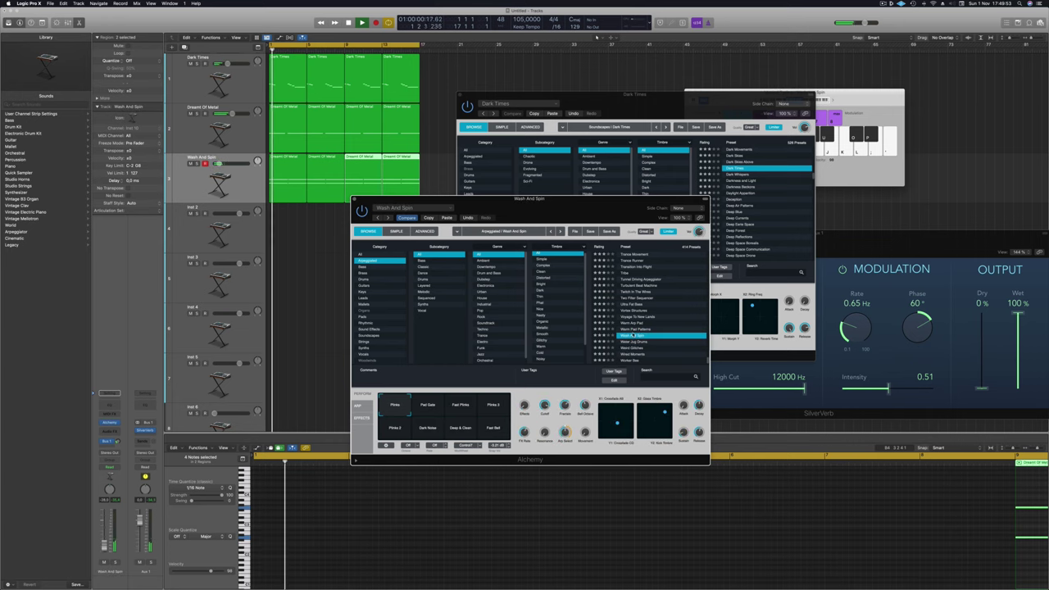
click(641, 329)
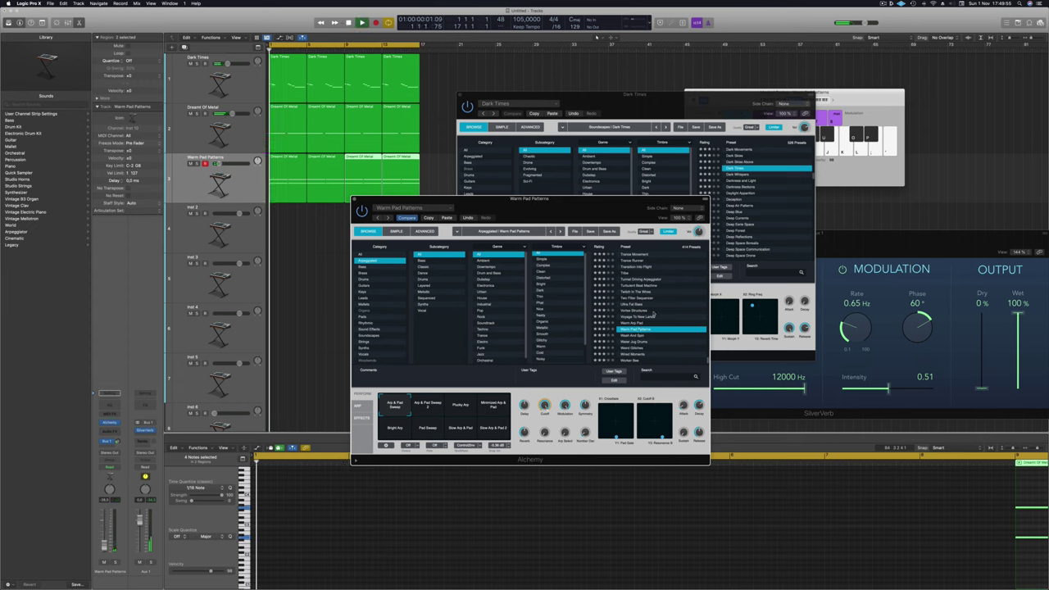
key(Up)
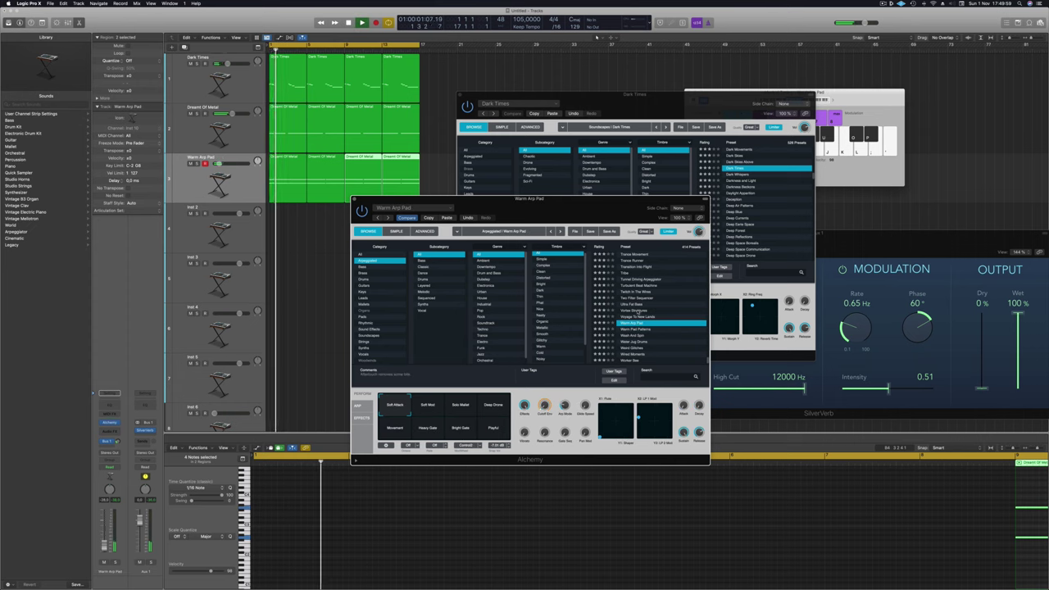
Audition Vortex Structures, Two Filter Sequencer with its Thin Squidgy variation, Twitch In The Wires, Turbulent Beat Machine and Tribe on the third track.
click(645, 310)
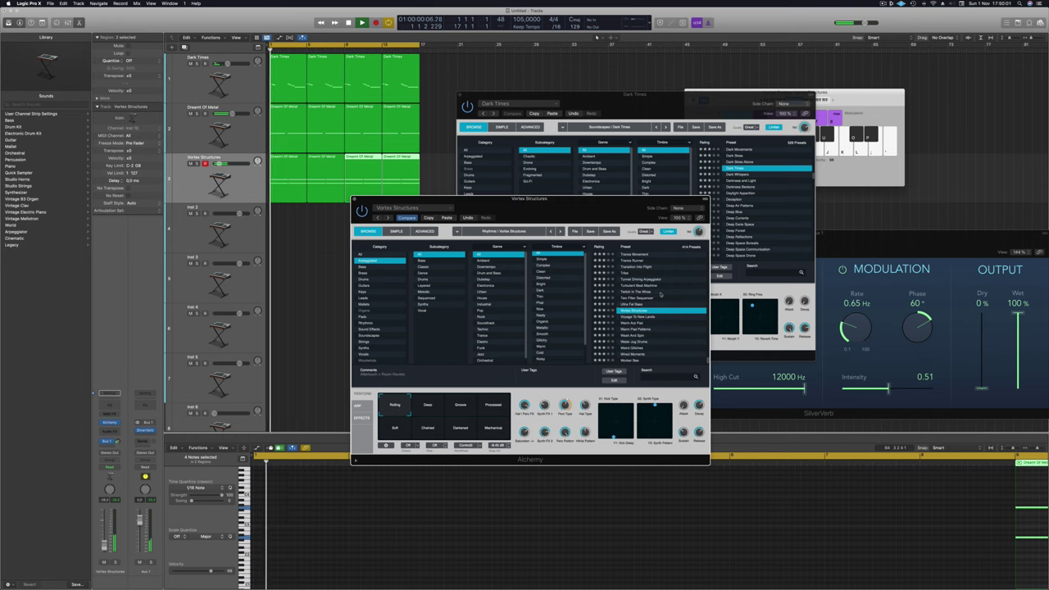
click(649, 298)
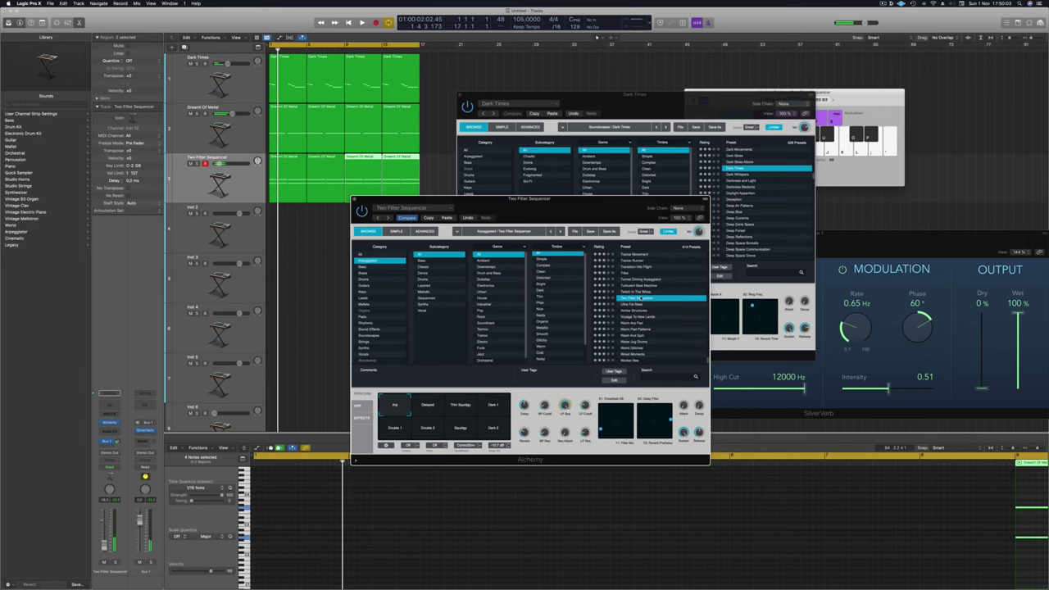
scroll(647, 300, up, 2)
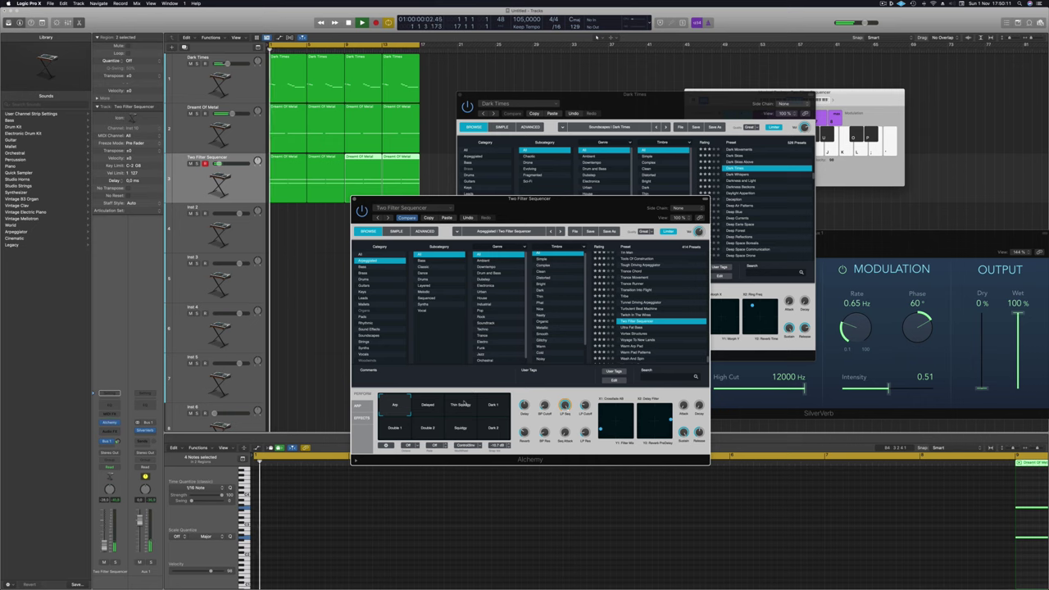
click(463, 403)
click(637, 315)
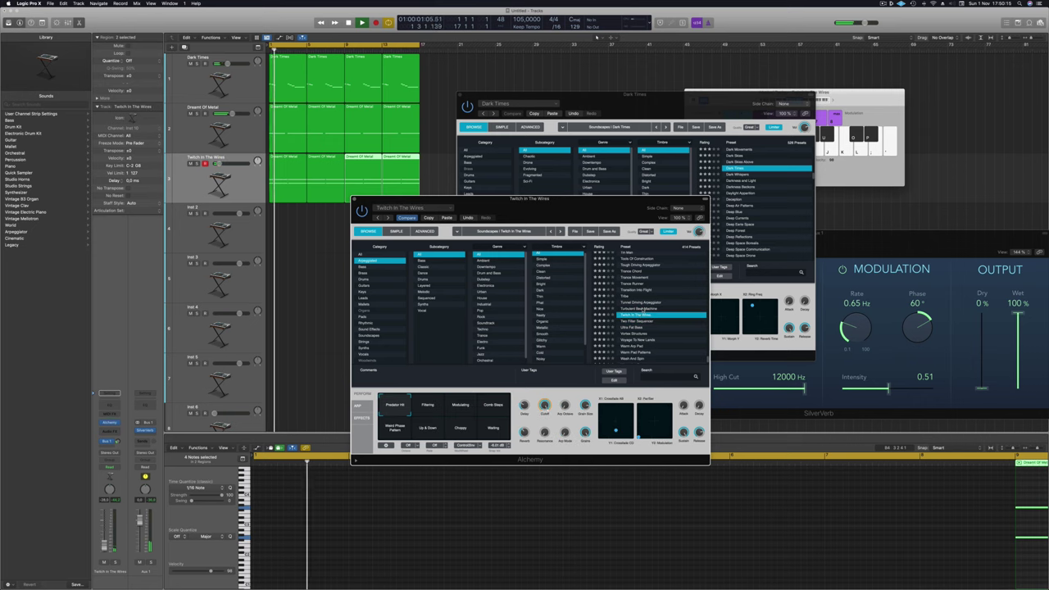
click(642, 309)
key(space)
key(space)
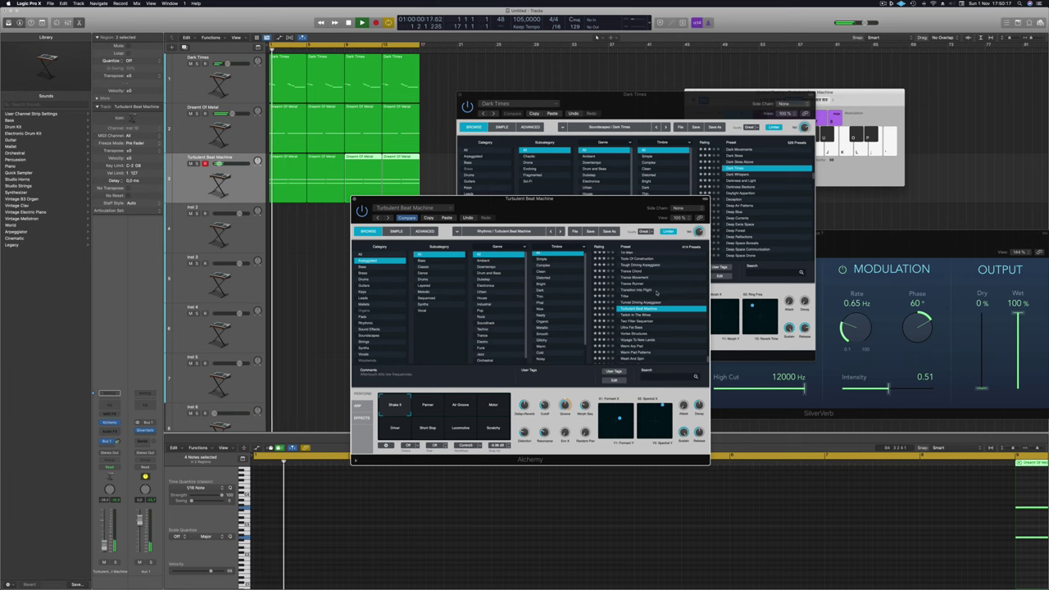
click(649, 296)
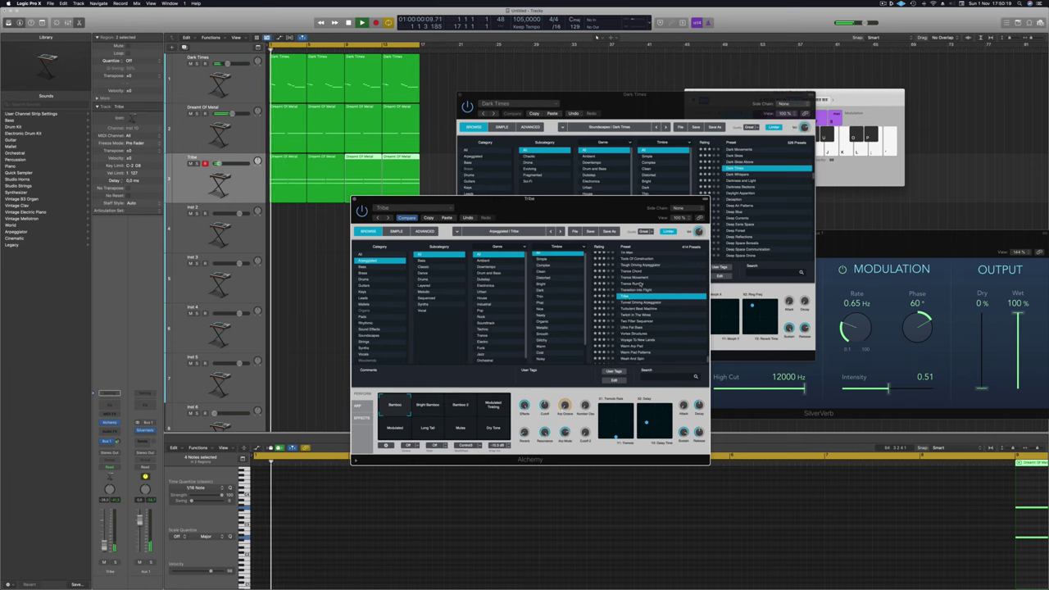
Paste the copied Wired Moments FM Keys settings back into the third track's Alchemy and close its window.
click(445, 219)
key(space)
key(space)
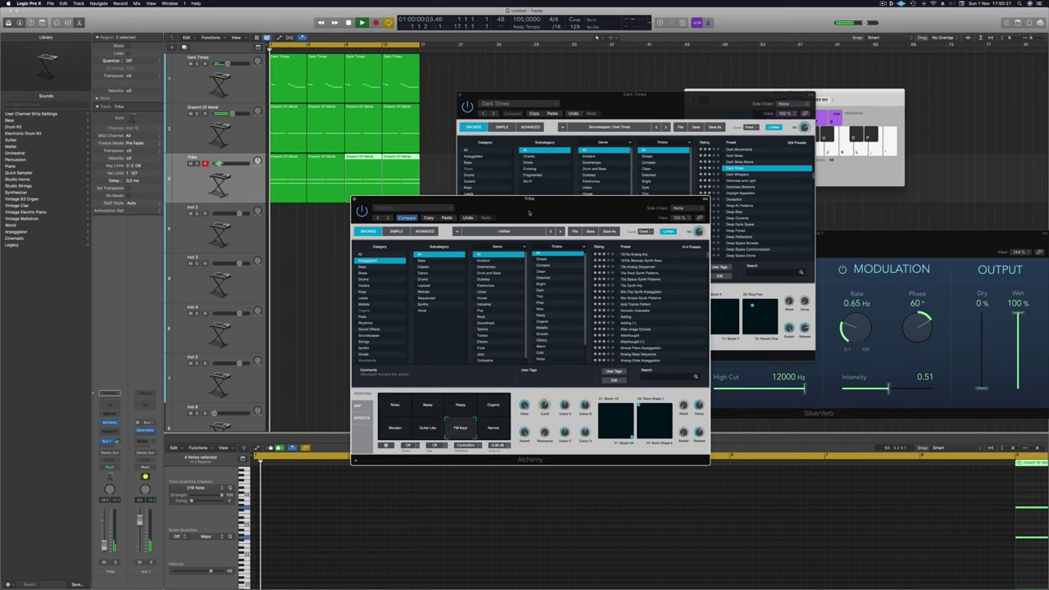
drag(581, 208, 687, 204)
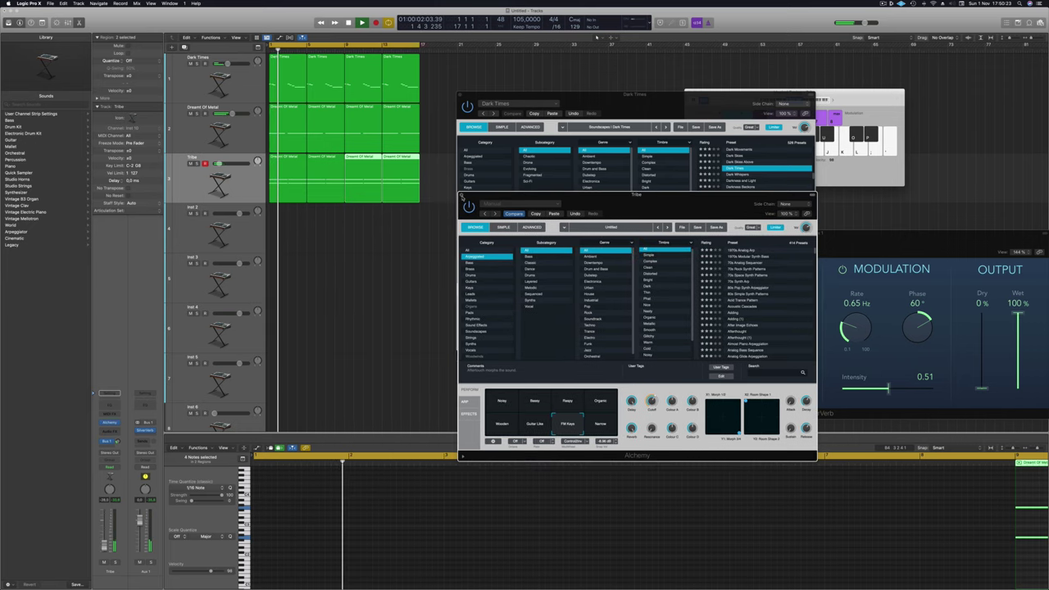
click(462, 195)
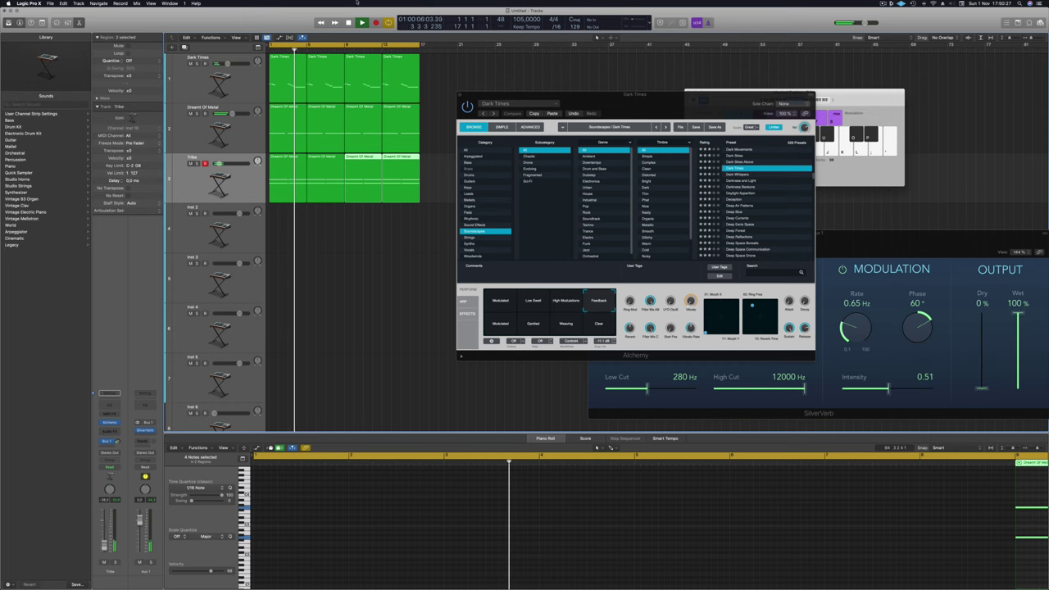
Play the arrangement from the beginning with the third track selected and insert a Channel EQ on that track.
drag(655, 95, 605, 104)
key(Return)
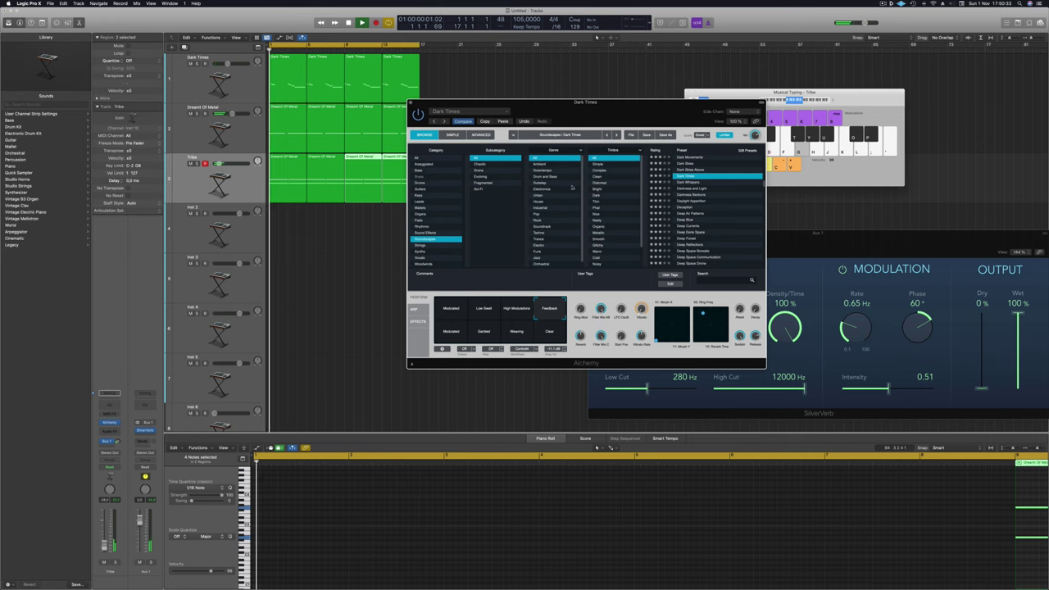
click(240, 184)
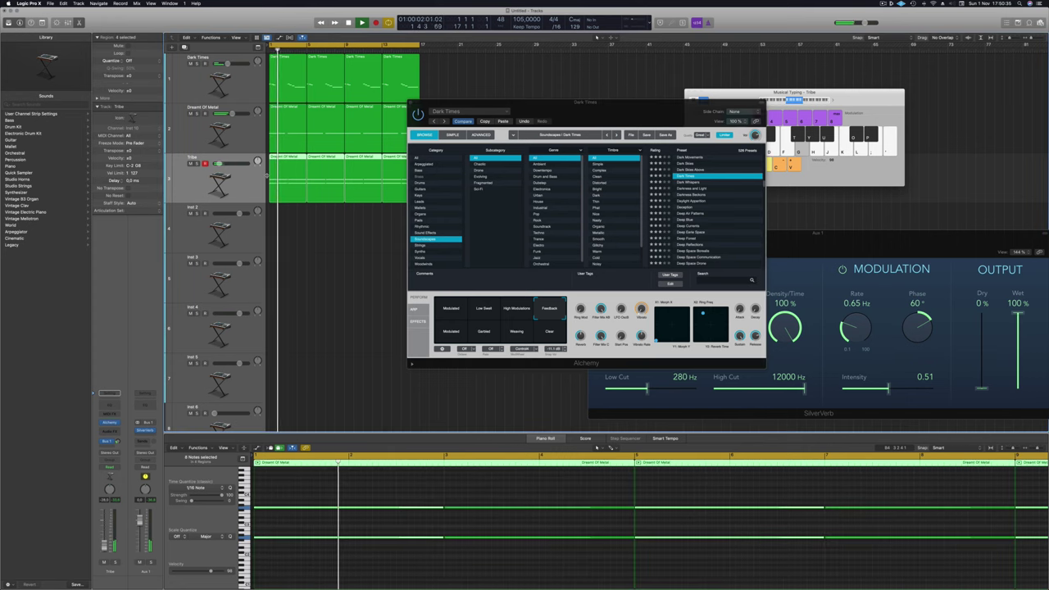
key(Return)
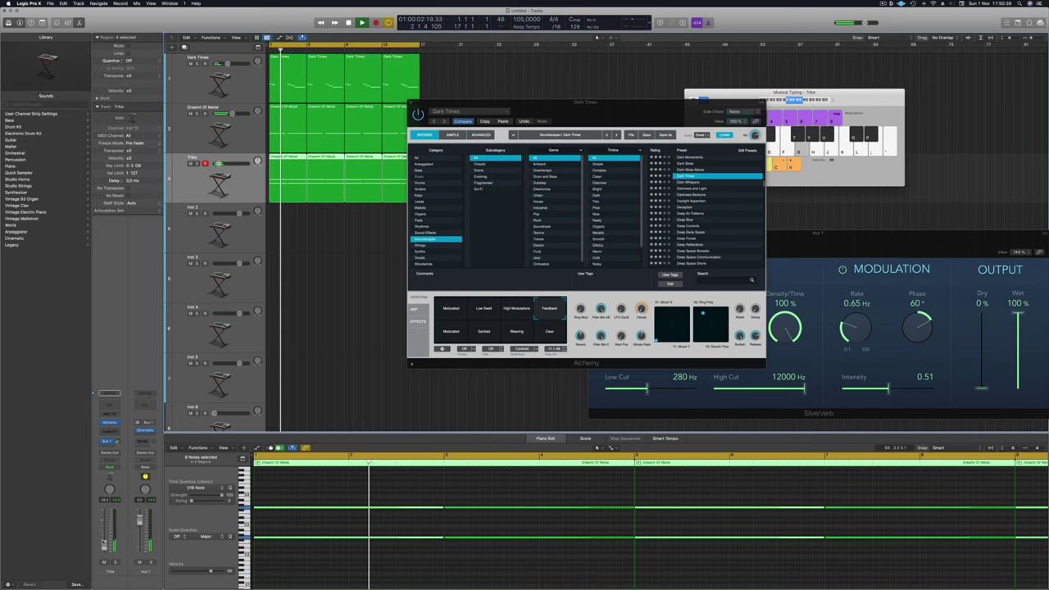
click(111, 403)
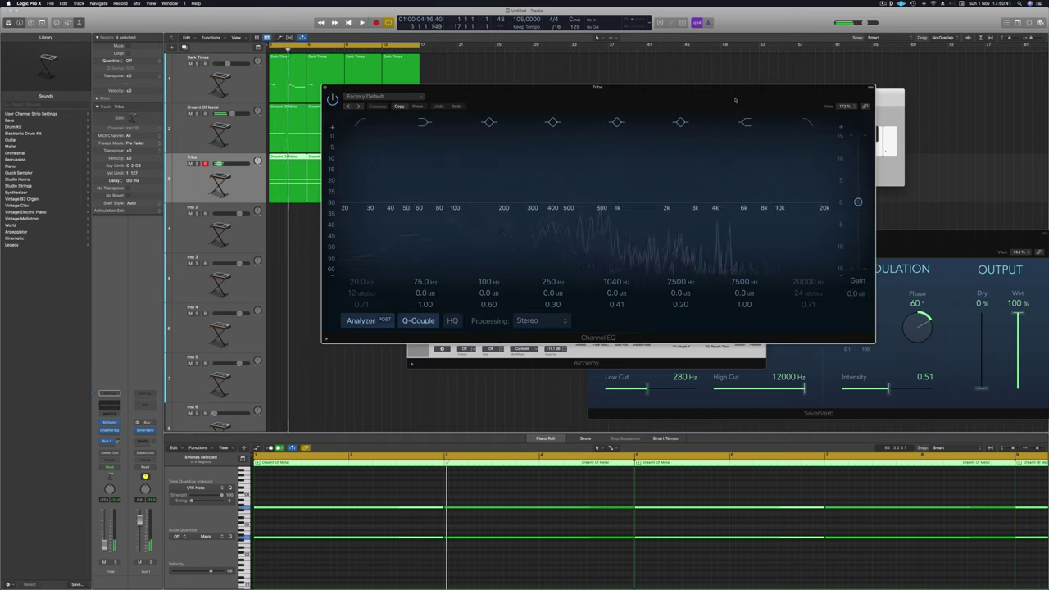
Set the Channel EQ's low cut to 151 Hz at 12 dB/Oct, and try a 2060 Hz high cut before switching that band off.
click(804, 119)
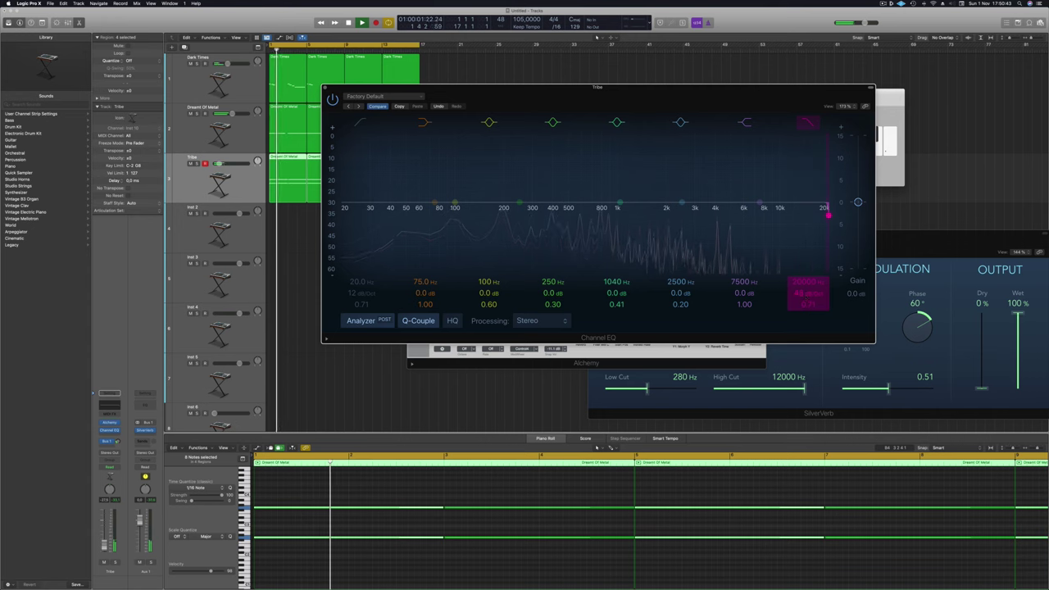
drag(805, 294, 805, 330)
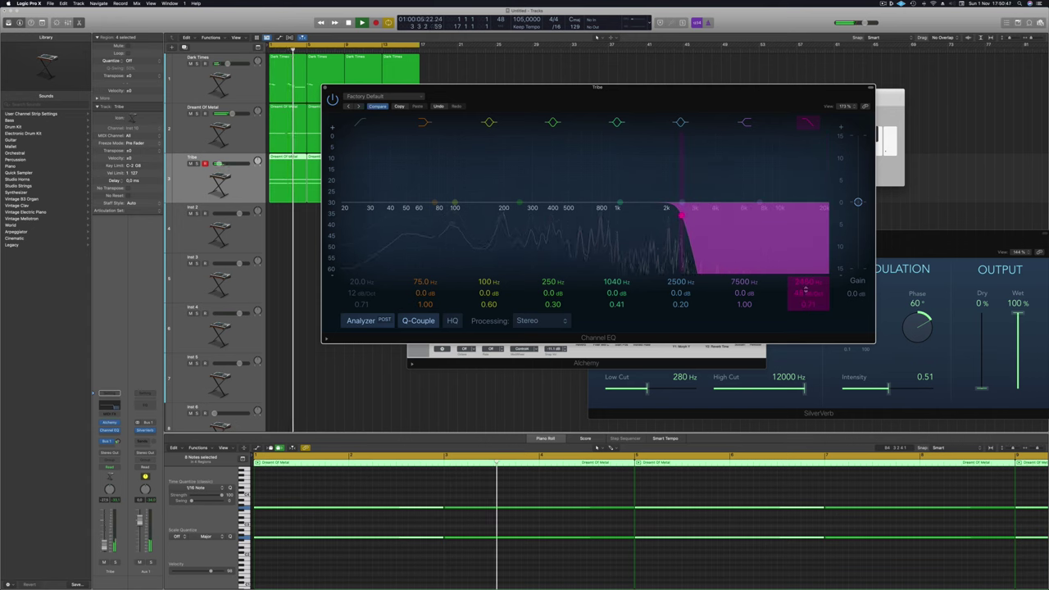
drag(806, 293, 807, 311)
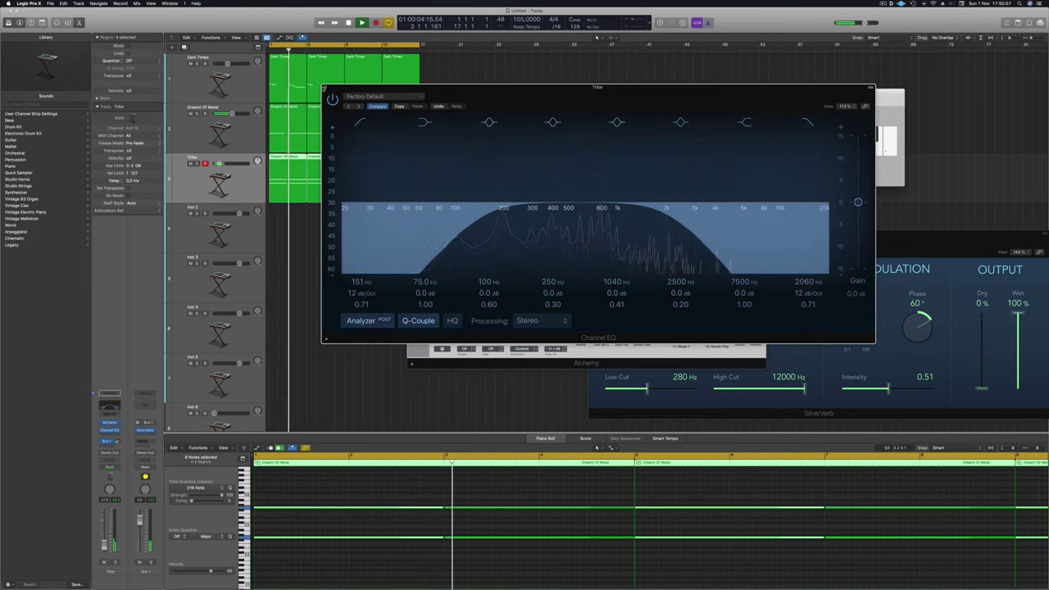
key(super+w)
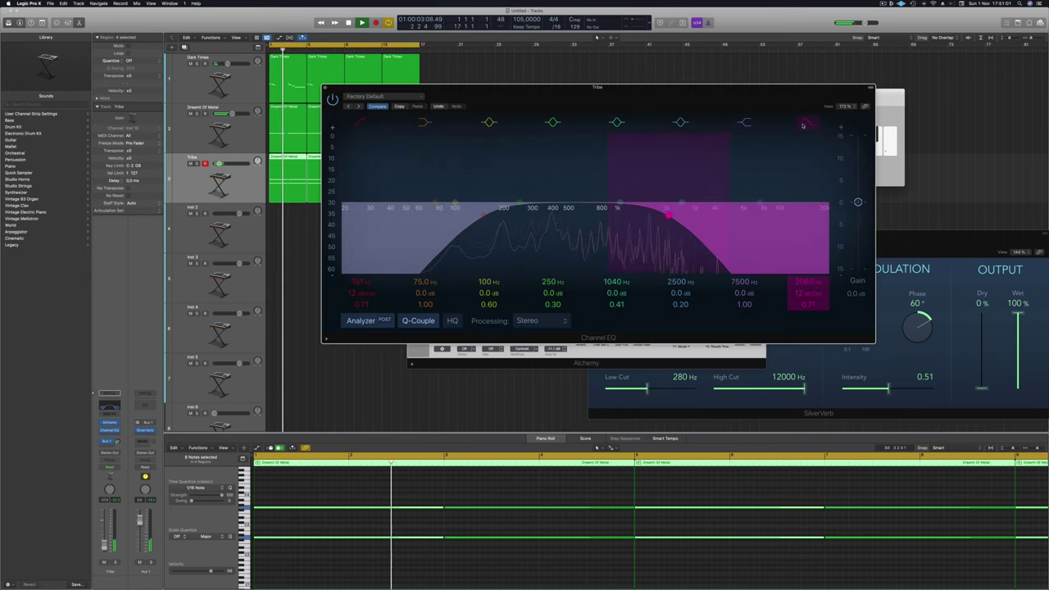
click(803, 126)
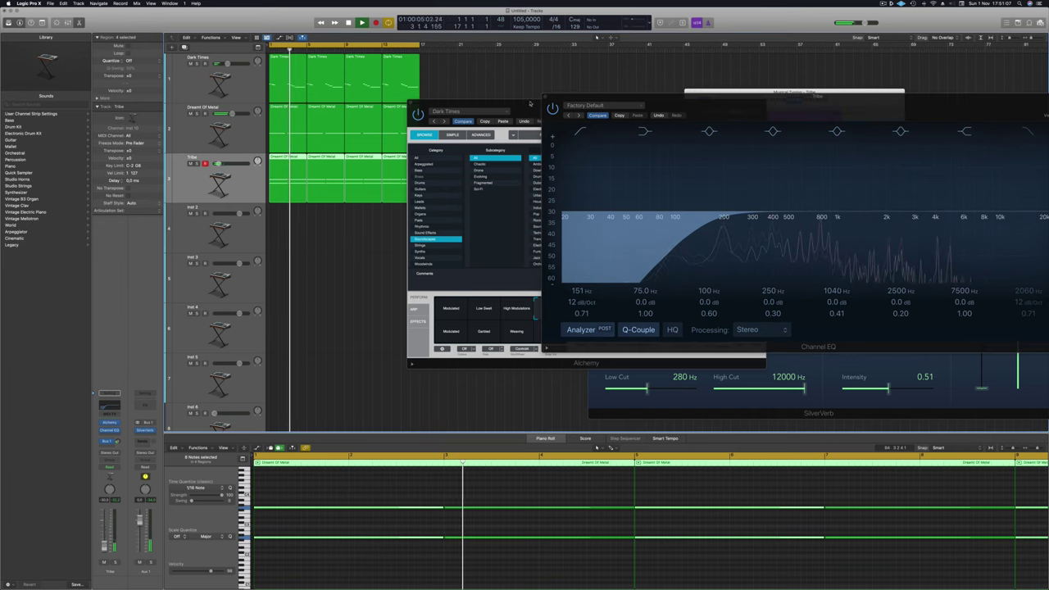
Close the Dark Times Alchemy and Channel EQ windows and clear the region selection.
drag(531, 104, 452, 161)
click(332, 161)
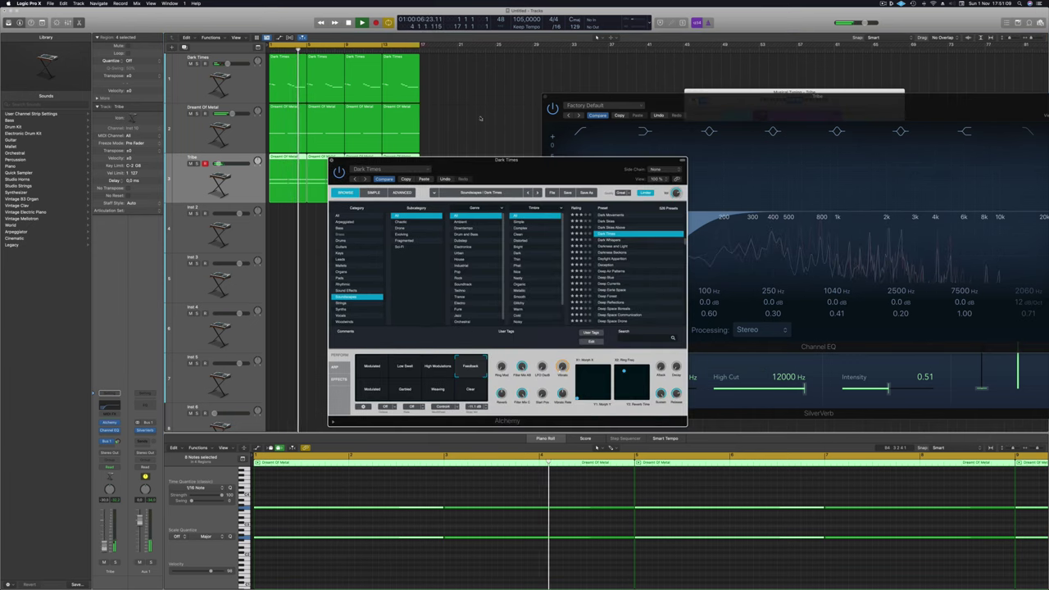
drag(709, 98, 455, 123)
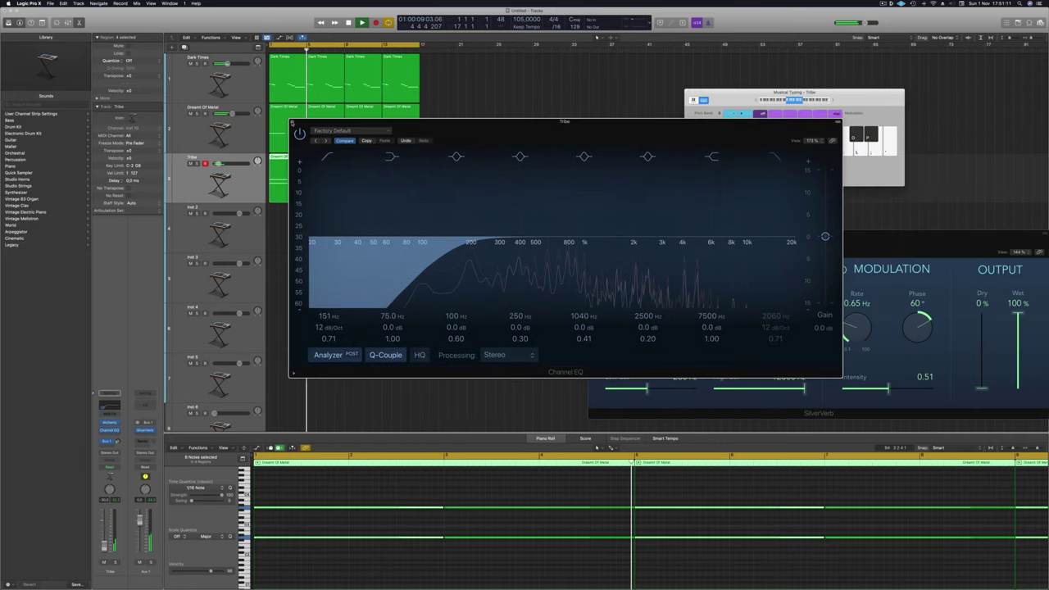
click(293, 122)
click(447, 224)
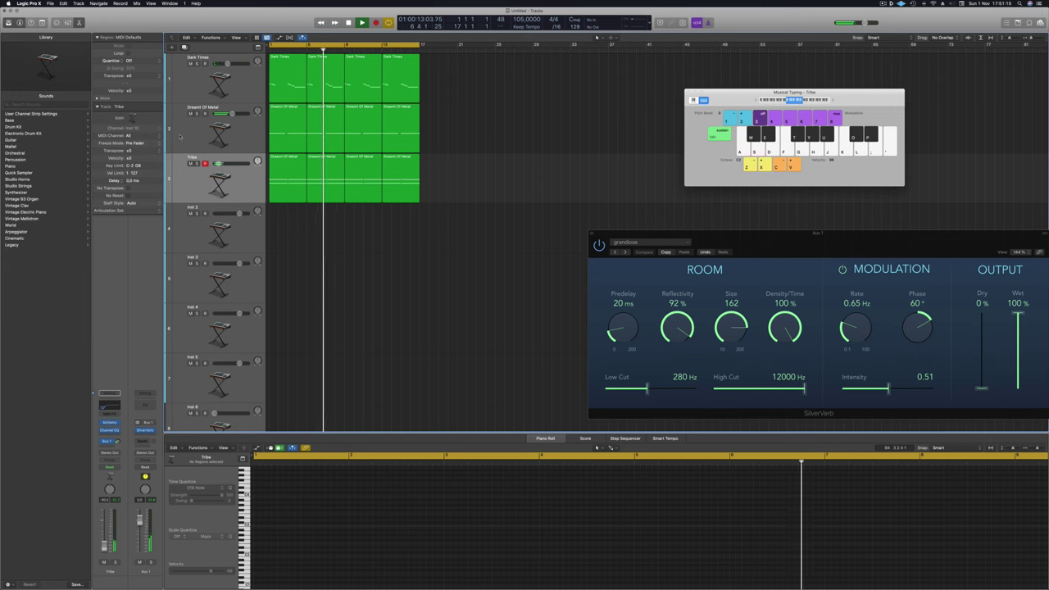
Duplicate the Dream Of Metal track with its settings and play the arrangement from the beginning.
click(180, 136)
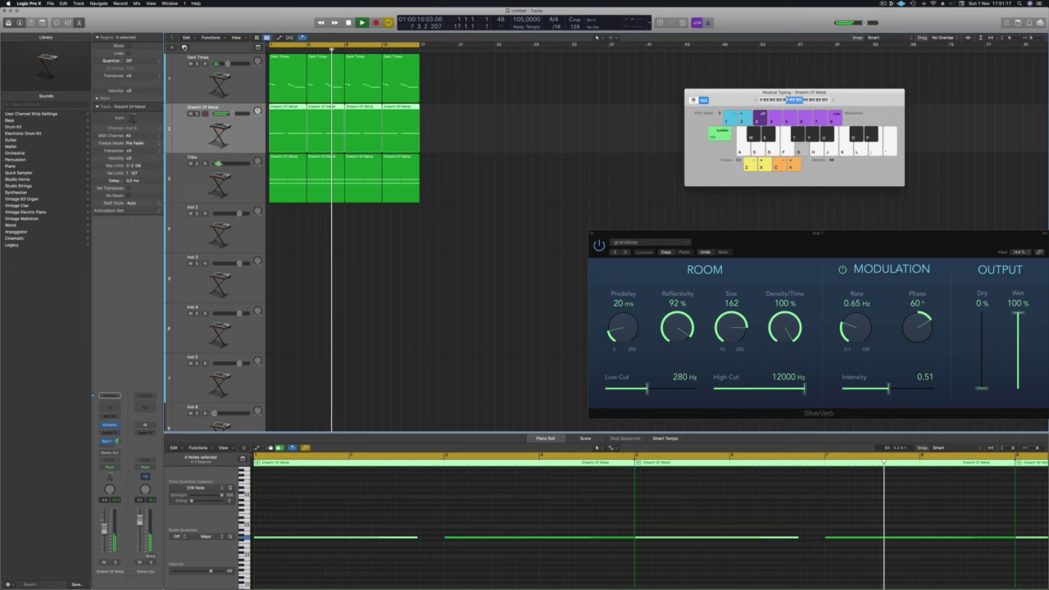
key(super+d)
key(Return)
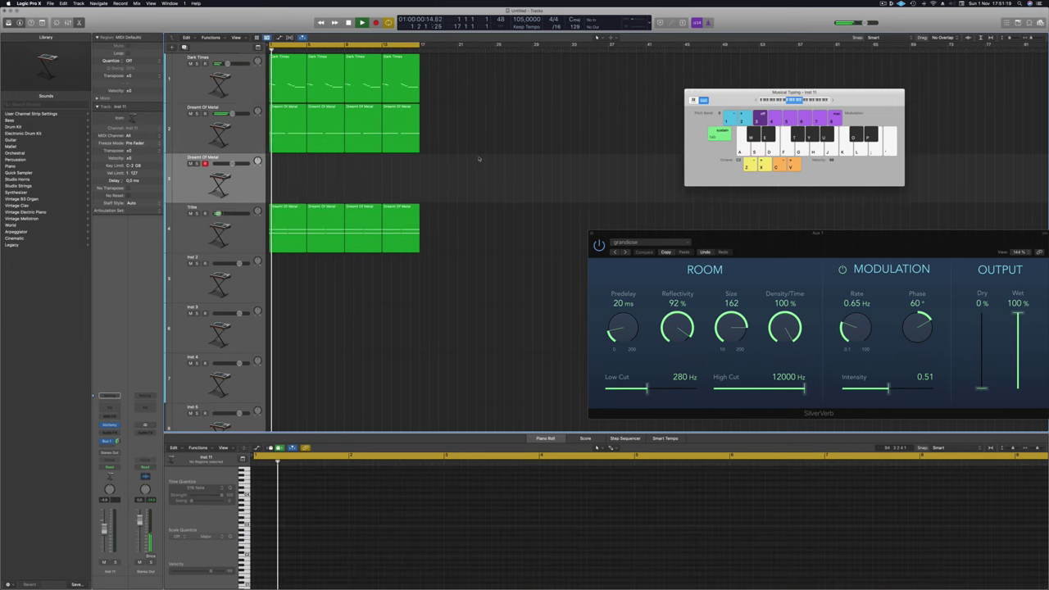
Try out notes on the duplicated Dream Of Metal track with Musical Typing, shifting the keyboard range to higher octaves.
key(j)
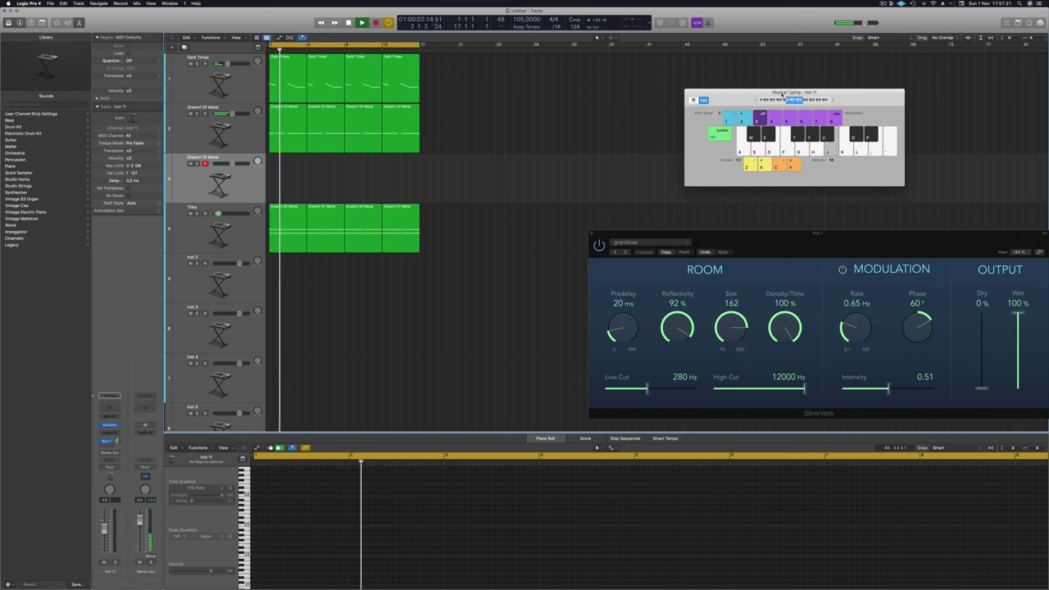
key(k)
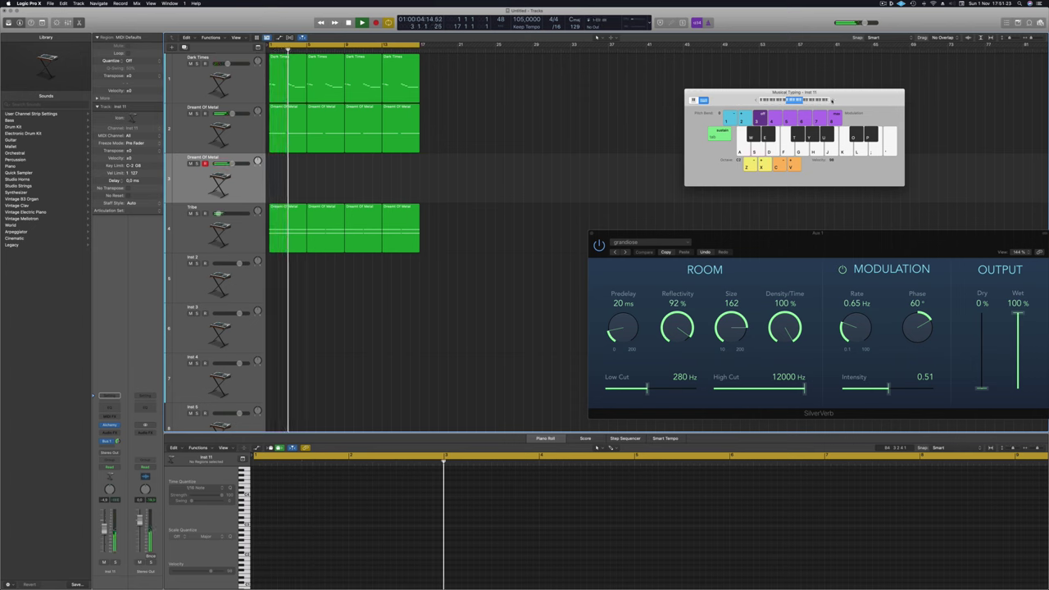
key(k)
key(semicolon)
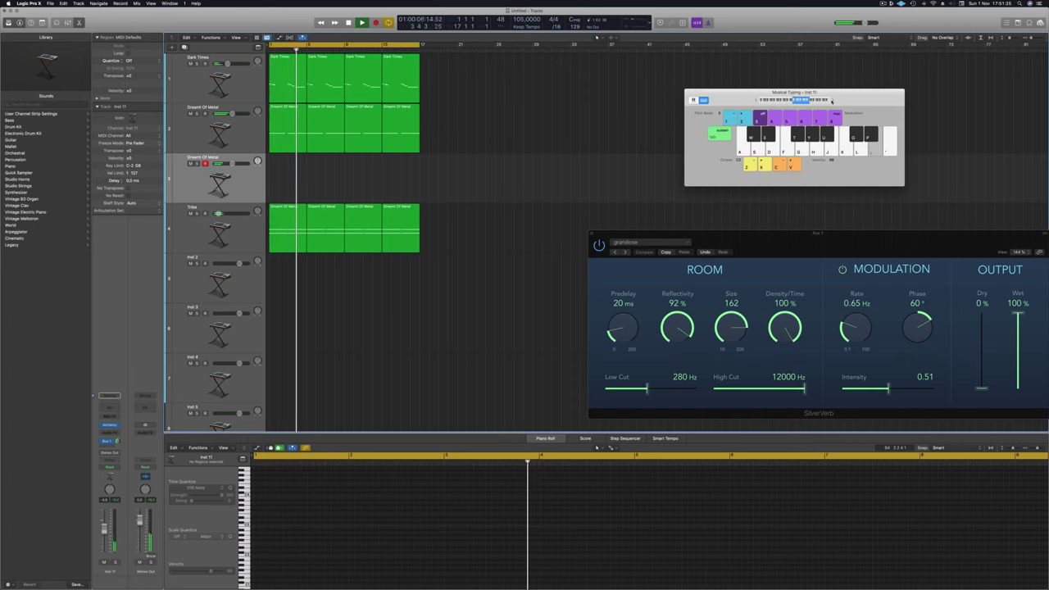
click(831, 101)
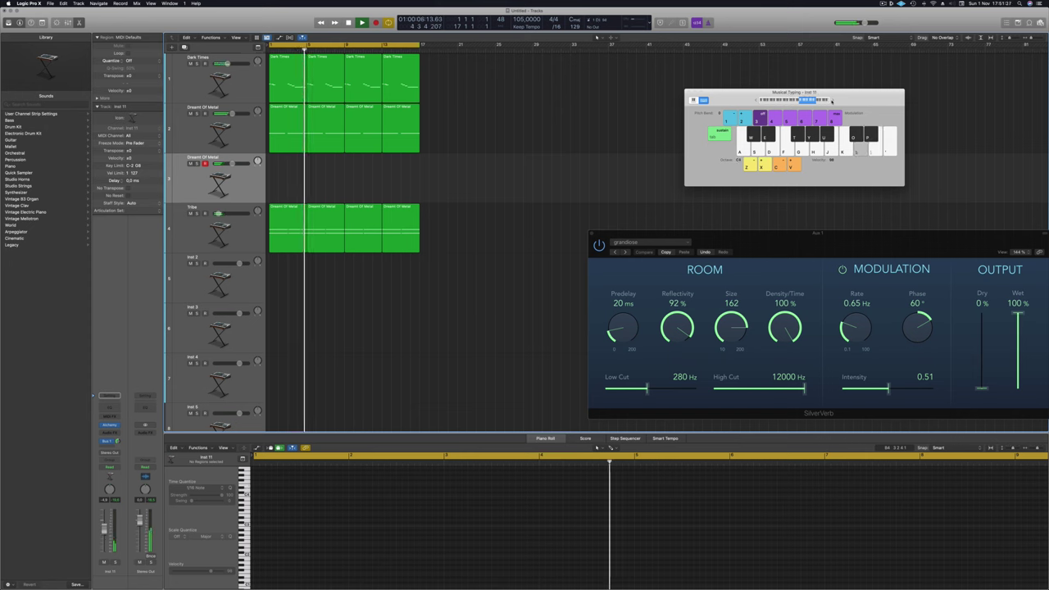
Try out notes an octave higher on the duplicated Dream Of Metal track with Musical Typing.
key(apostrophe)
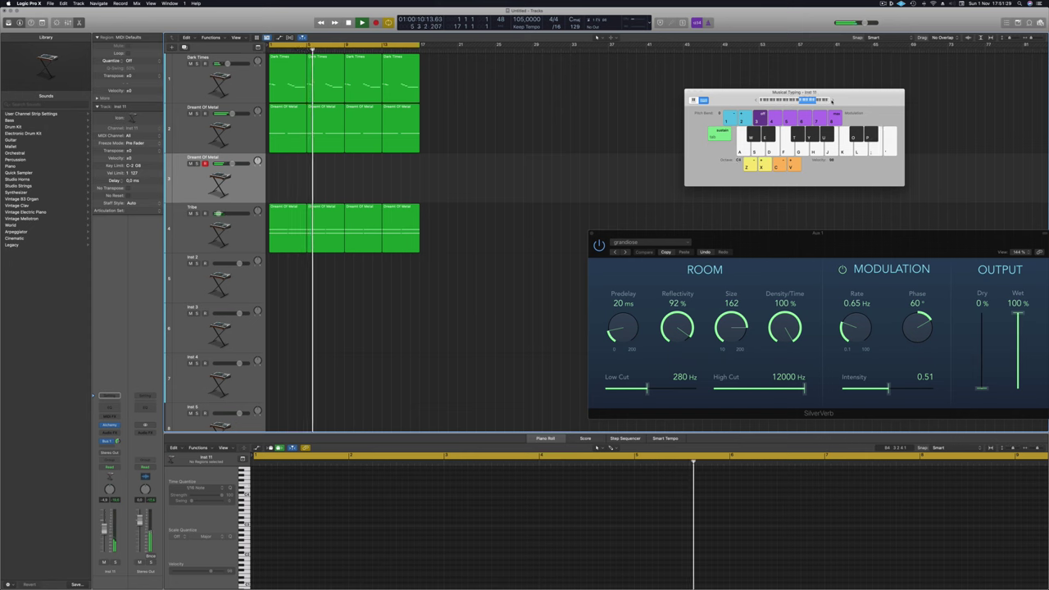
click(831, 100)
key(apostrophe)
key(l)
key(k)
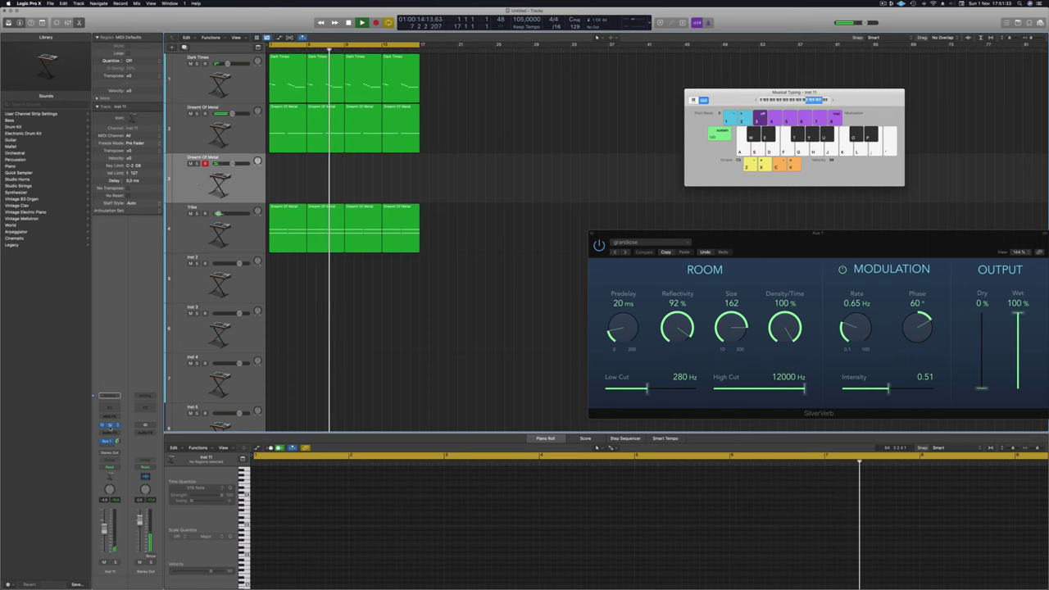
Load the Pads preset Deeper Emotion in the duplicated track's Alchemy, sorting the presets by rating and auditioning Perfect Pad 01 first.
click(109, 426)
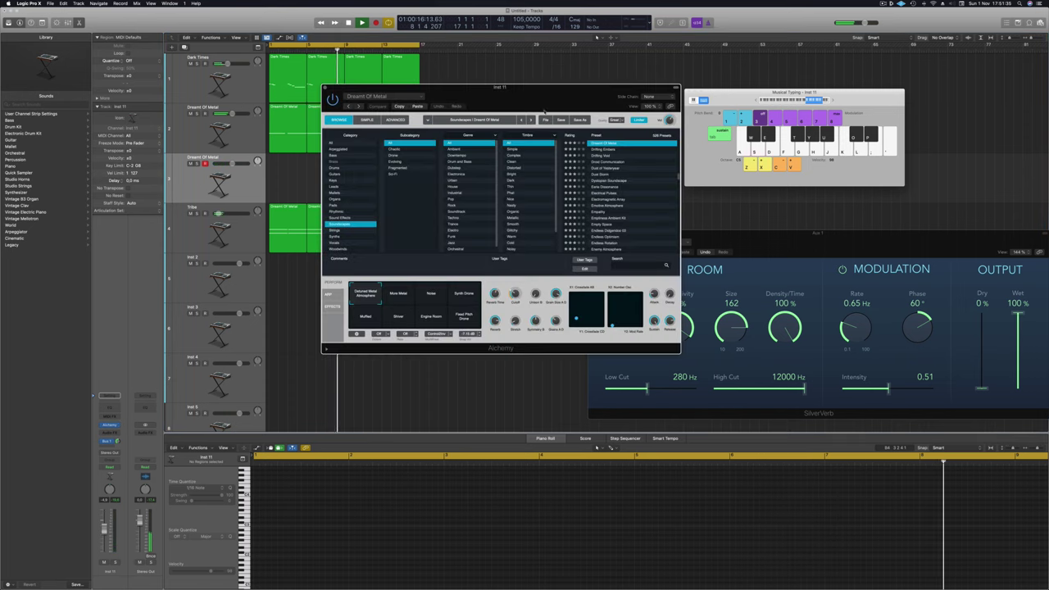
drag(543, 111, 659, 125)
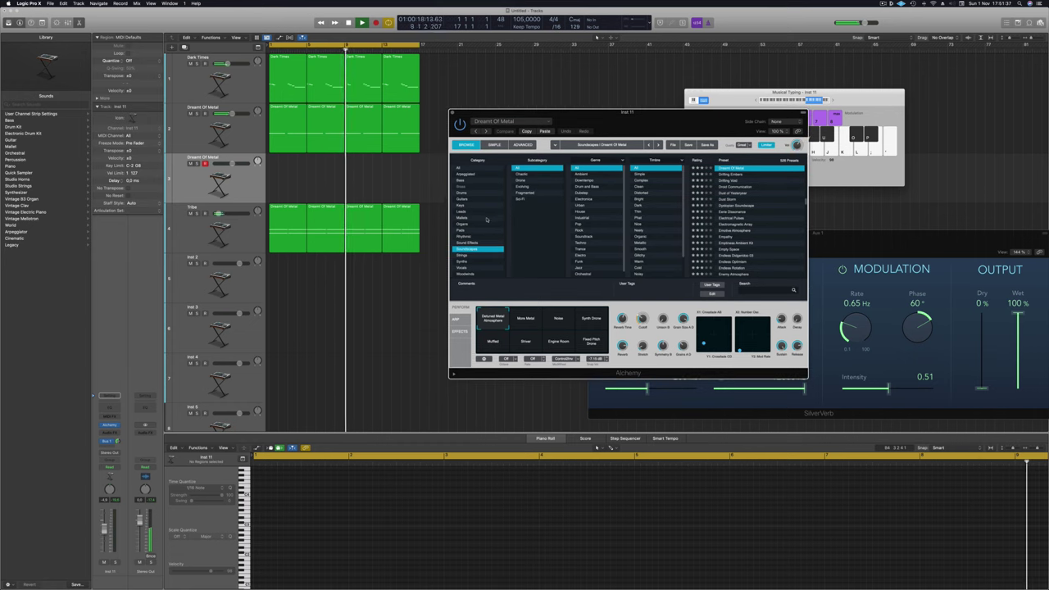
click(459, 231)
scroll(755, 196, up, 20)
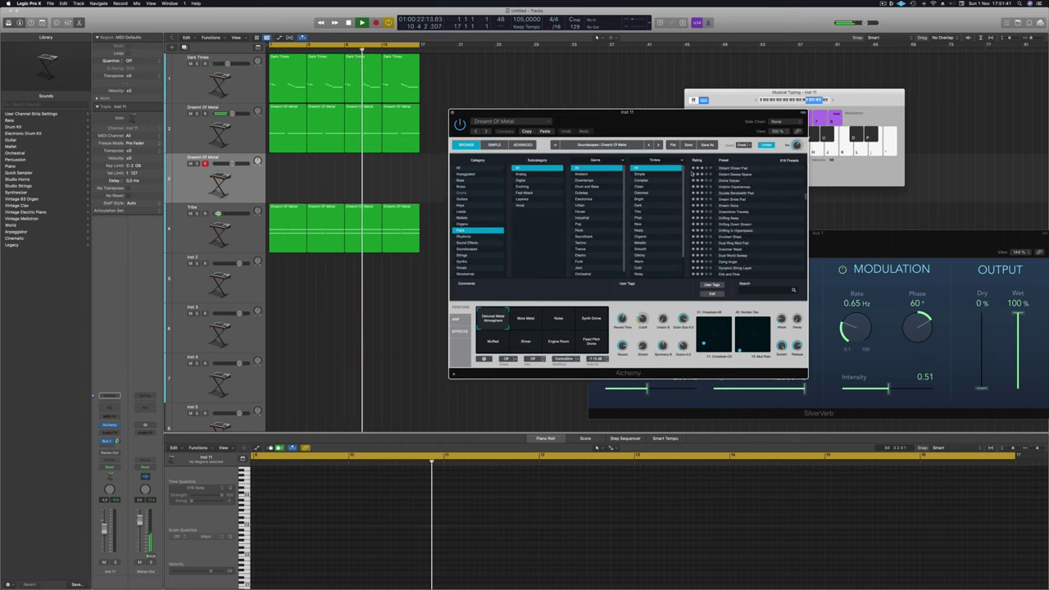
click(692, 160)
scroll(724, 187, down, 1)
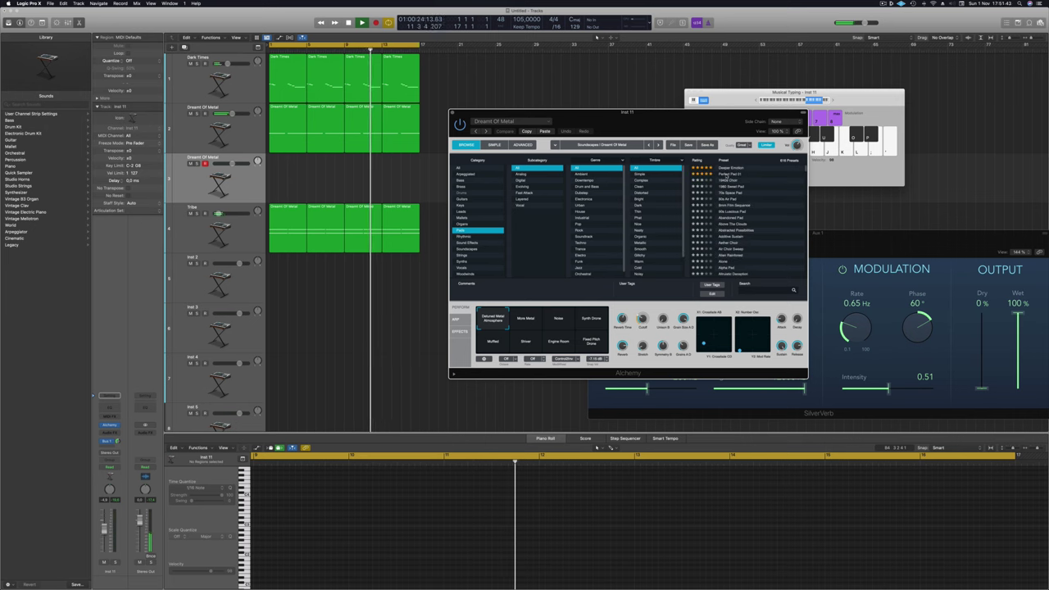
click(730, 168)
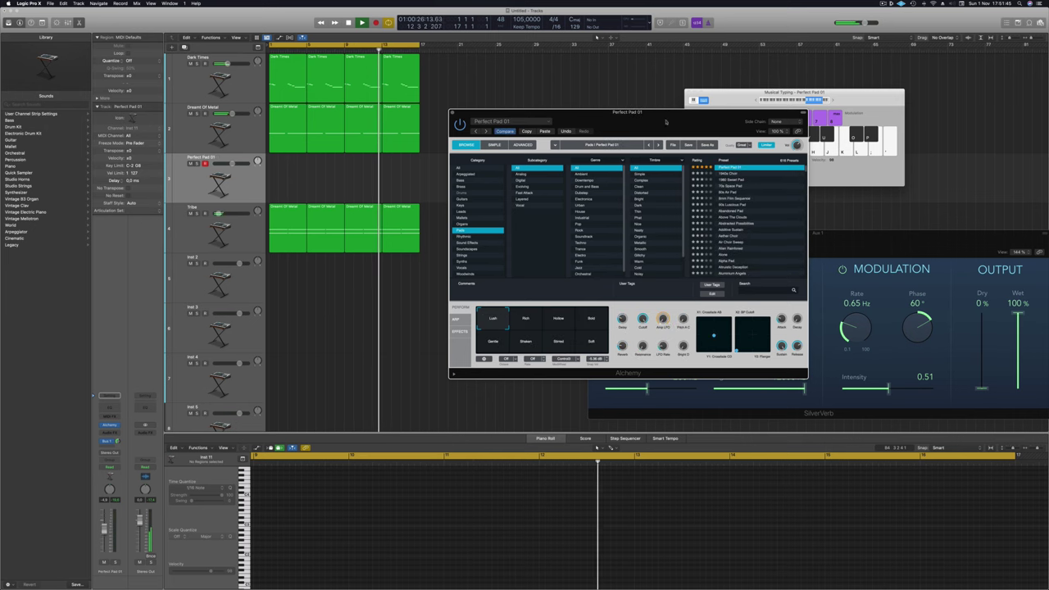
click(734, 168)
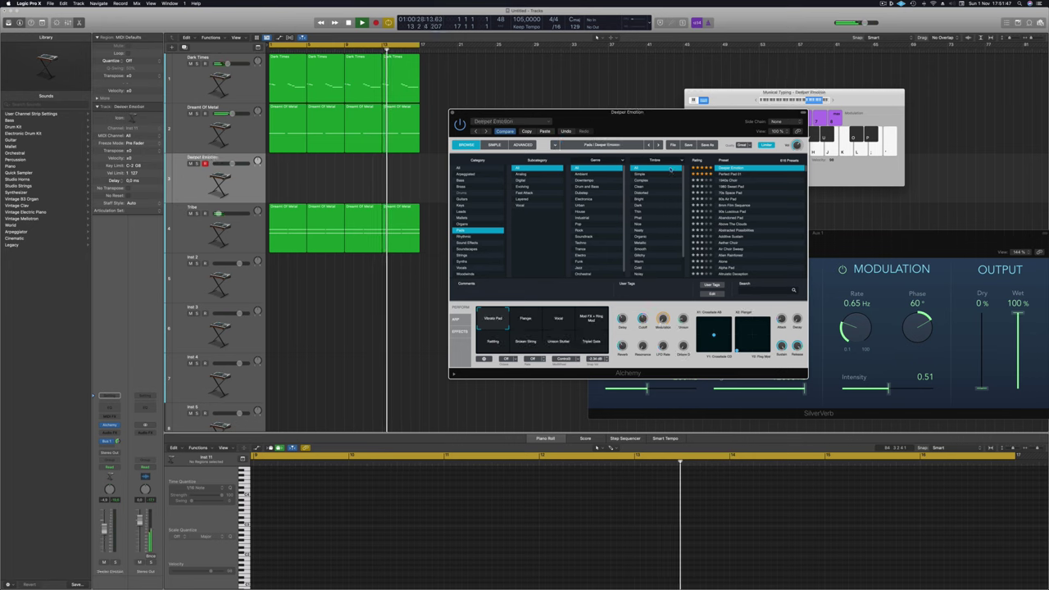
Lower the Deeper Emotion track's volume slightly and move the Alchemy window clear of Musical Typing.
drag(675, 121, 694, 109)
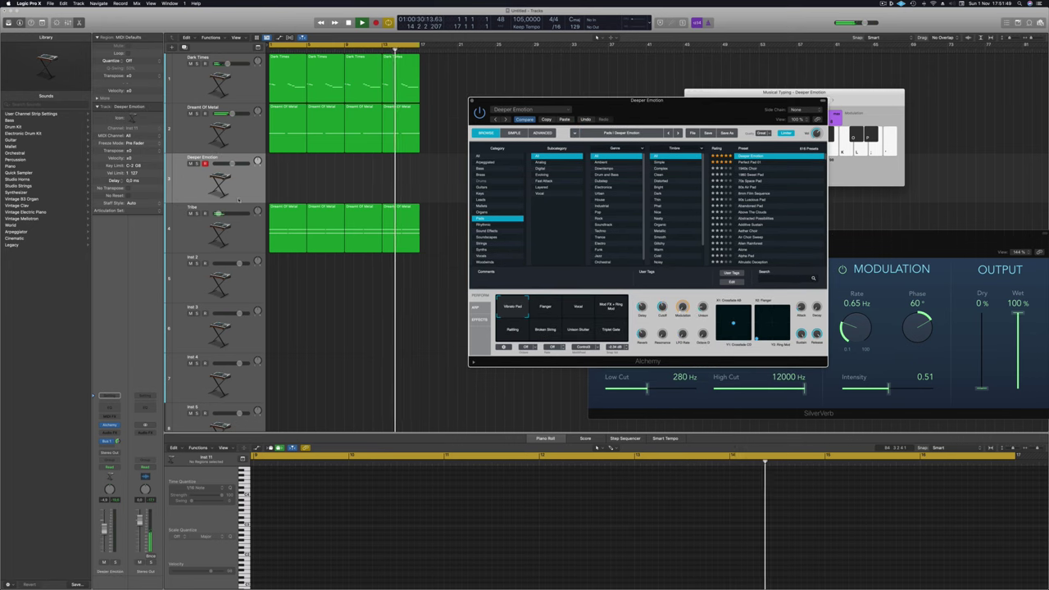
drag(103, 532, 103, 537)
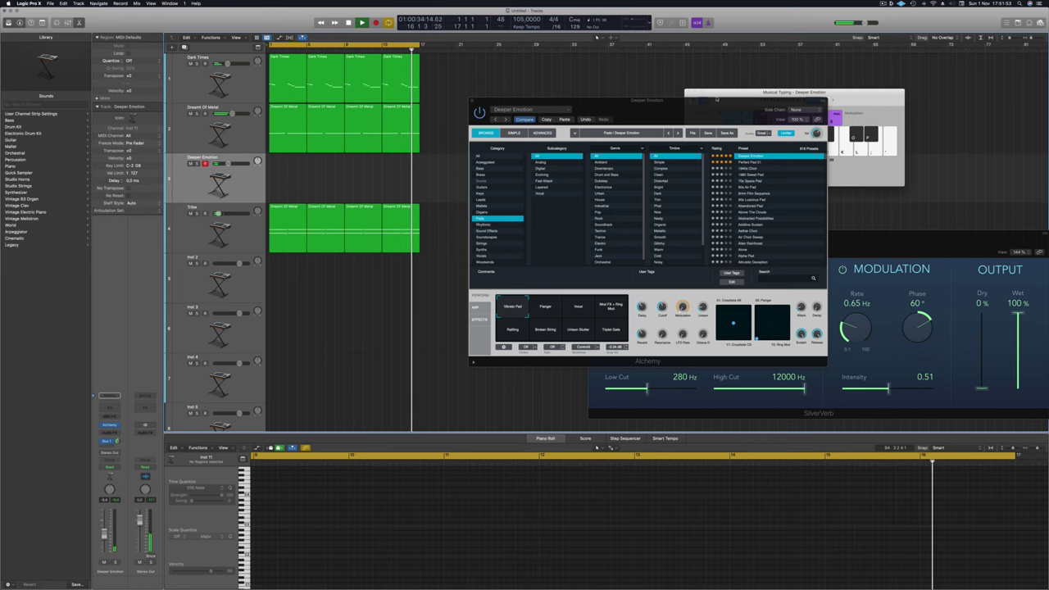
drag(716, 108, 682, 186)
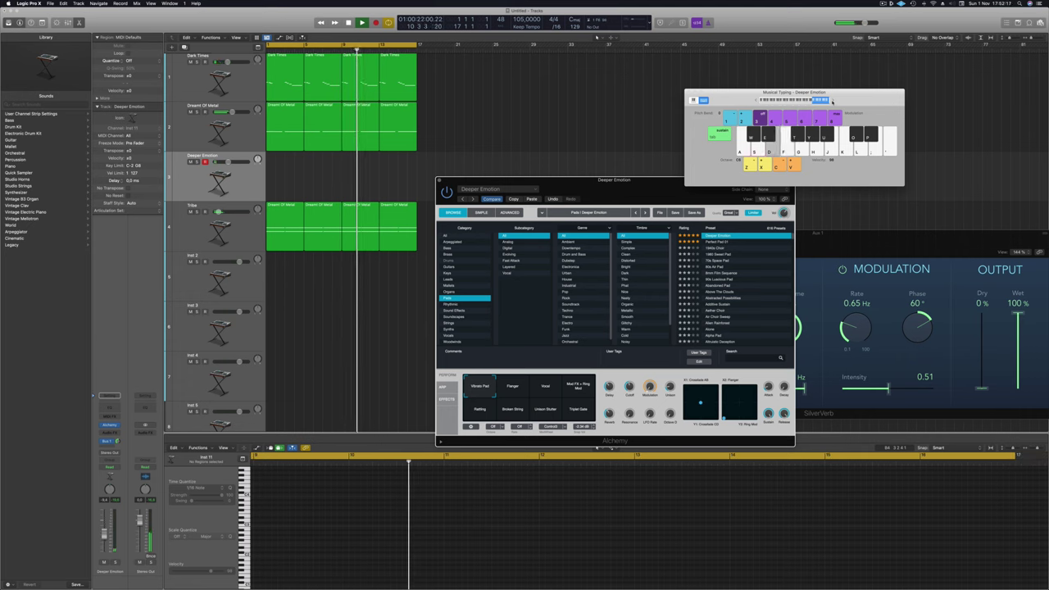
Record a slow melody on the Deeper Emotion track with Musical Typing while the arrangement plays, then stop recording.
key(r)
key(g)
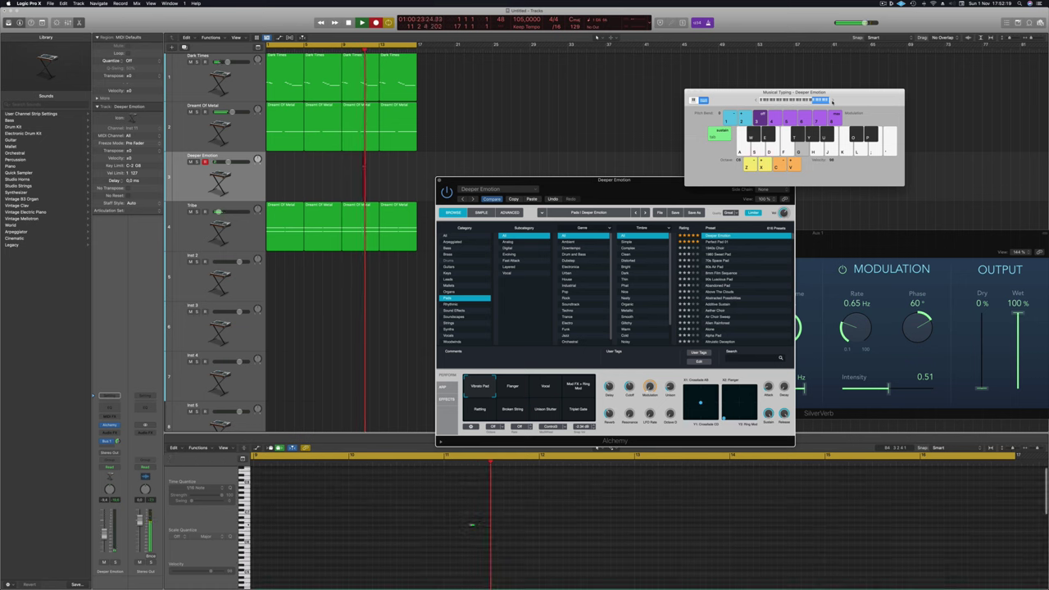
key(f)
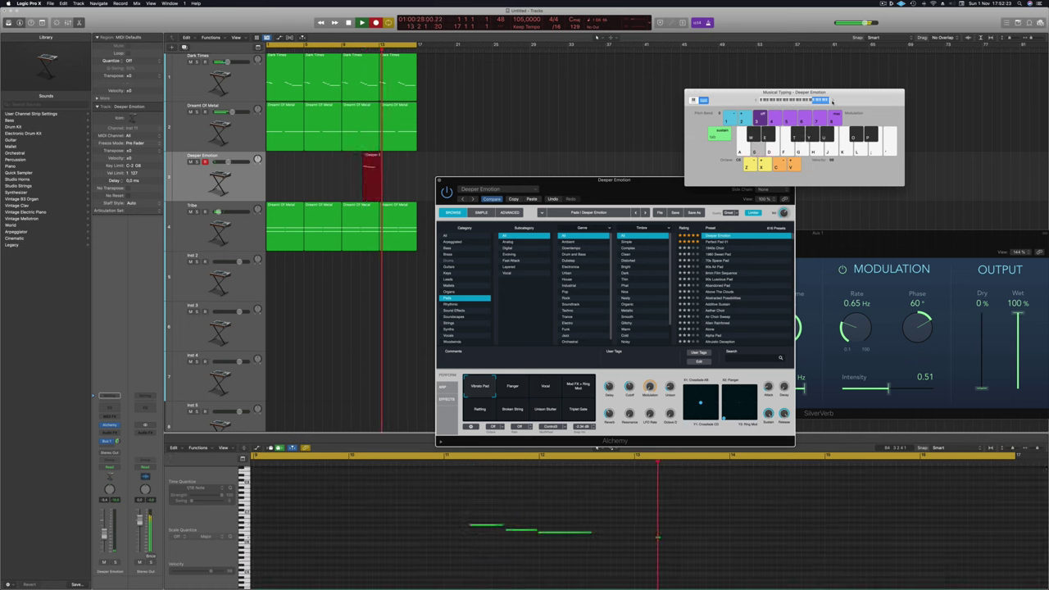
key(d)
key(g)
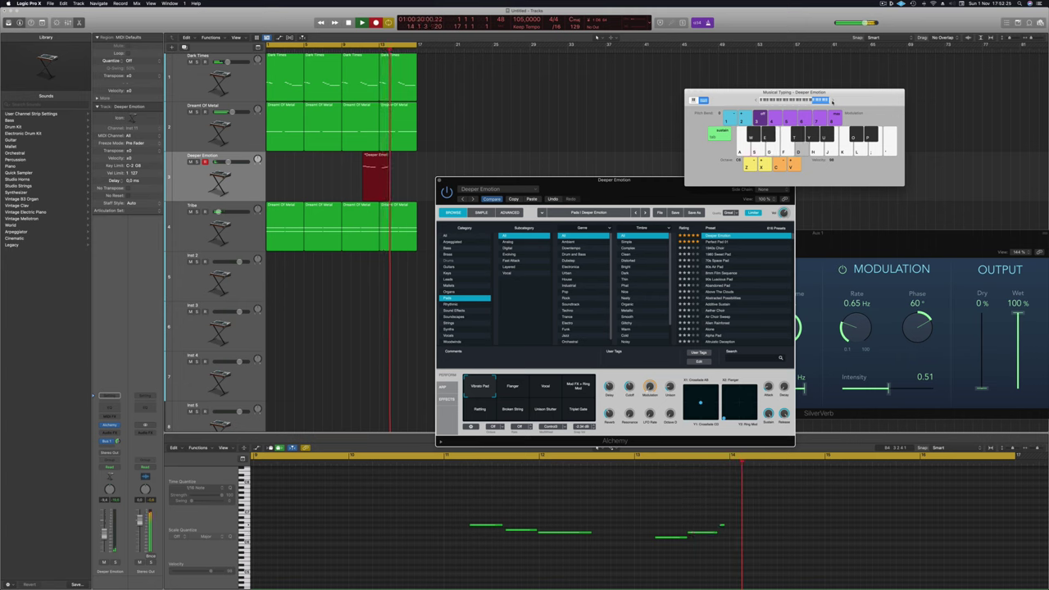
key(h)
key(j)
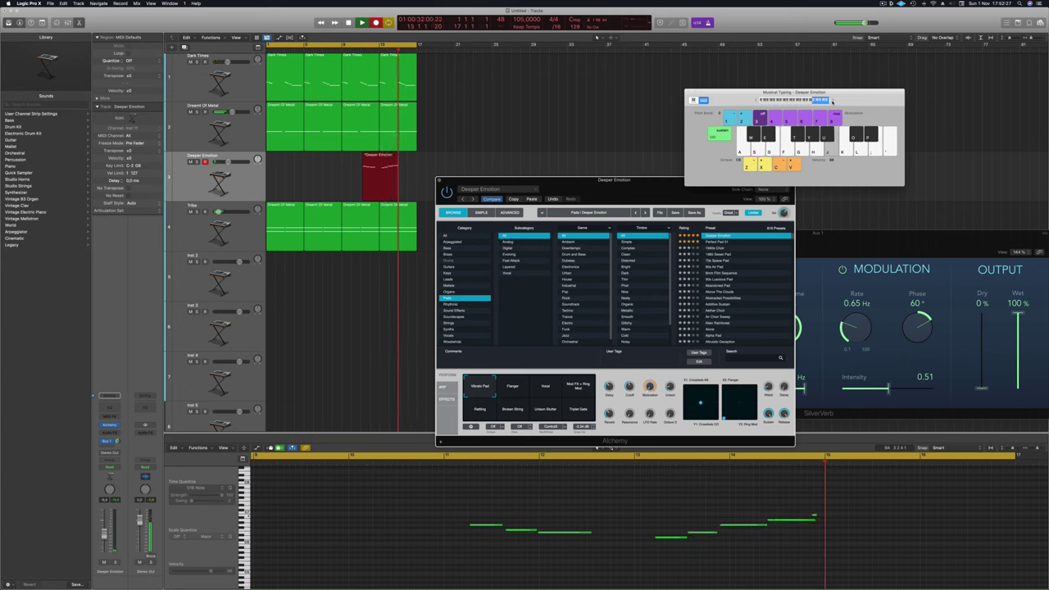
key(k)
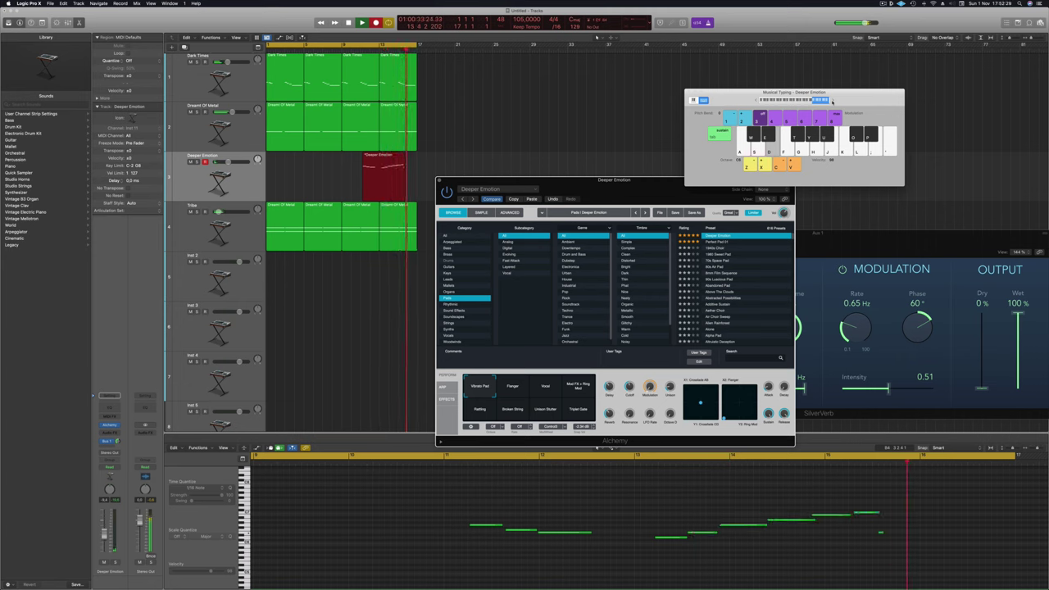
key(space)
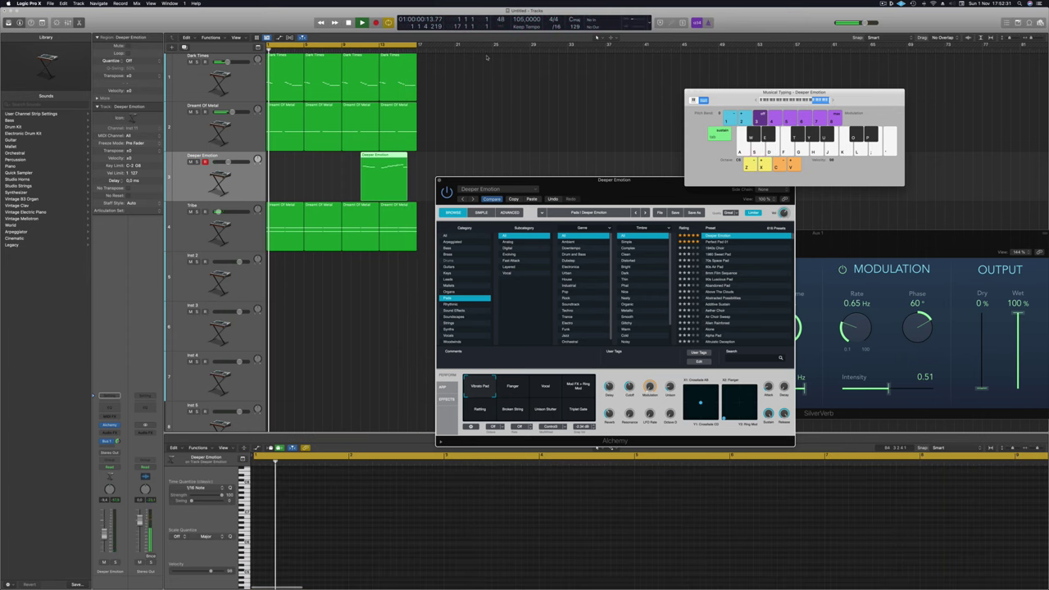
Move the recorded melody region to bar 1 and shift its first three notes to the start of the region.
drag(371, 154, 280, 155)
scroll(322, 518, down, 3)
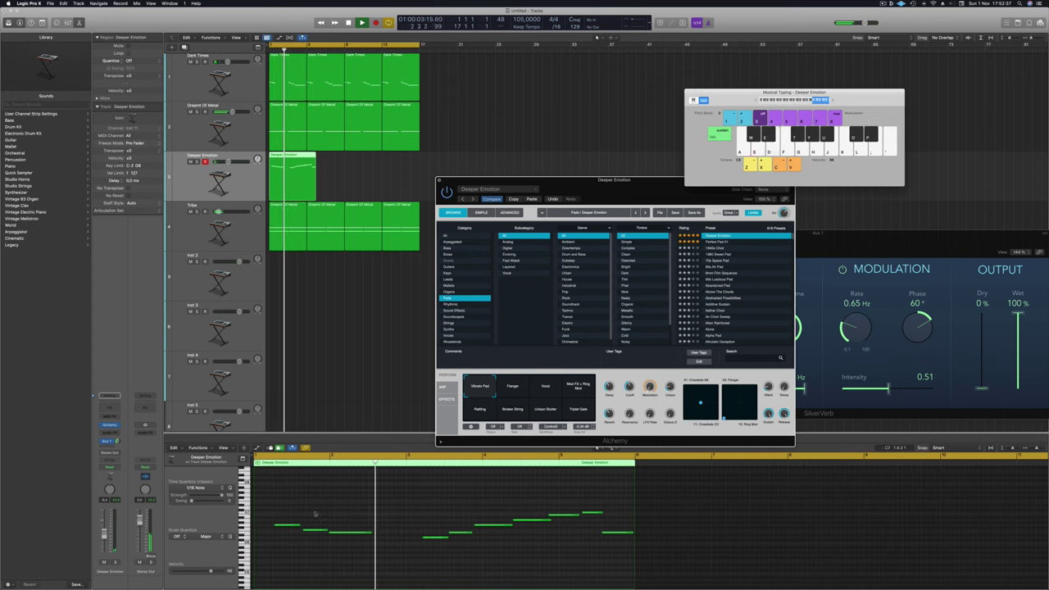
drag(279, 513, 347, 546)
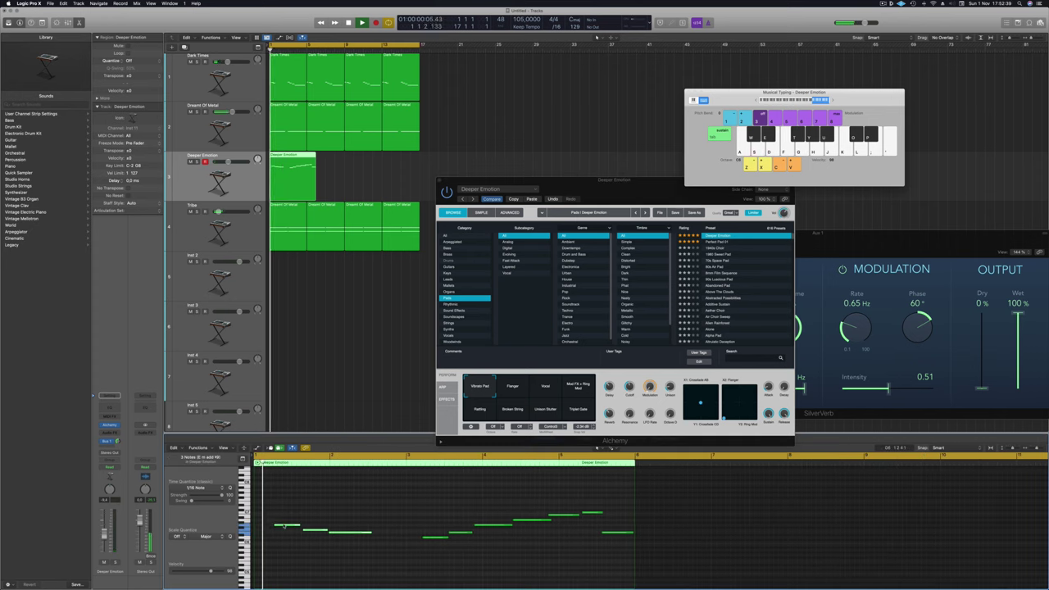
drag(277, 525, 263, 529)
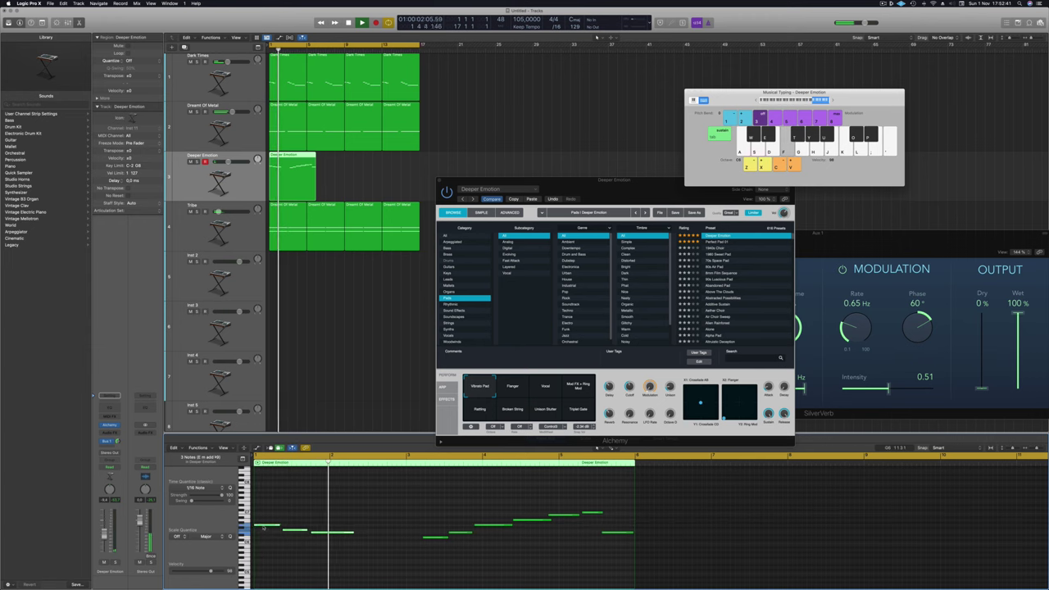
scroll(327, 555, up, 4)
scroll(328, 555, down, 5)
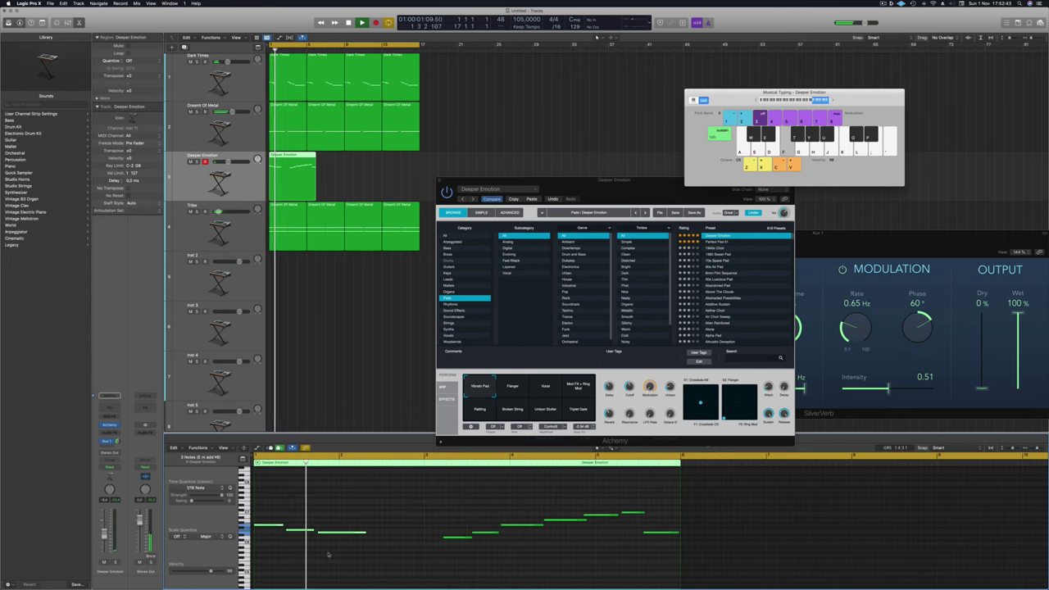
scroll(328, 555, down, 2)
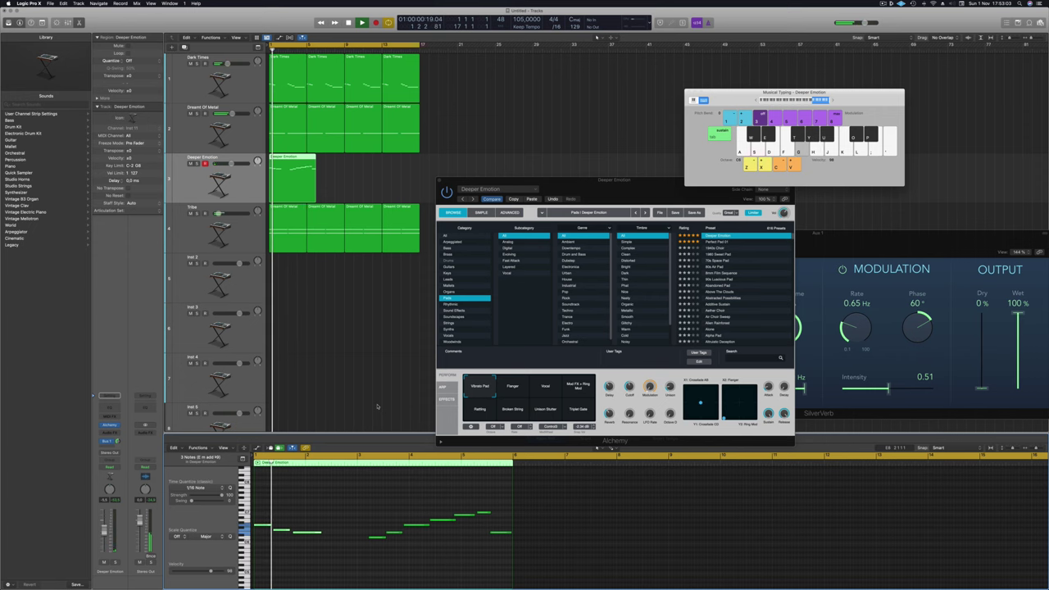
Stop playback and delete the recorded melody region from the Deeper Emotion track.
click(220, 187)
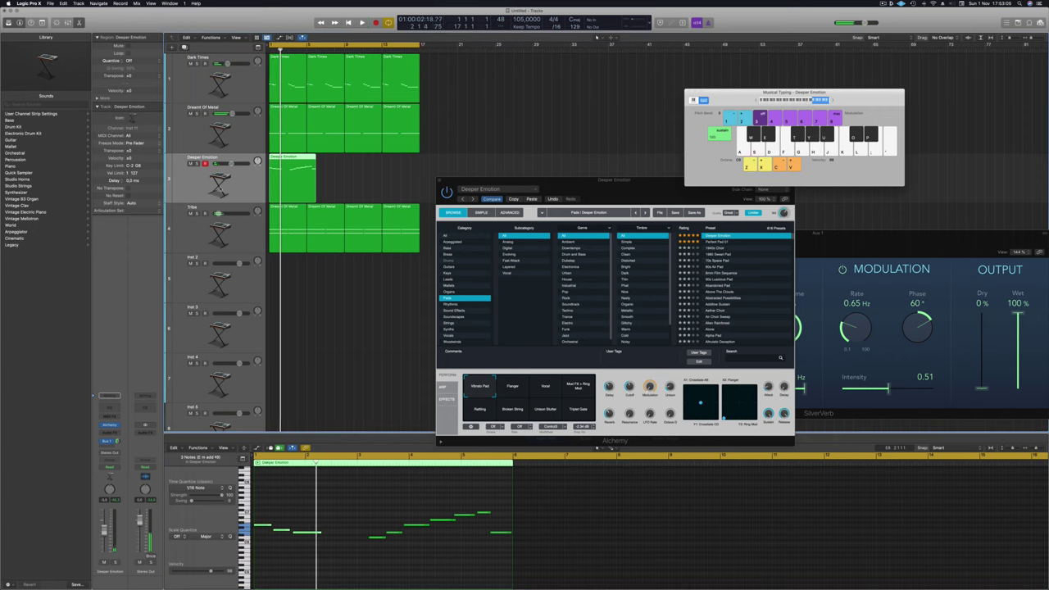
key(Return)
key(Delete)
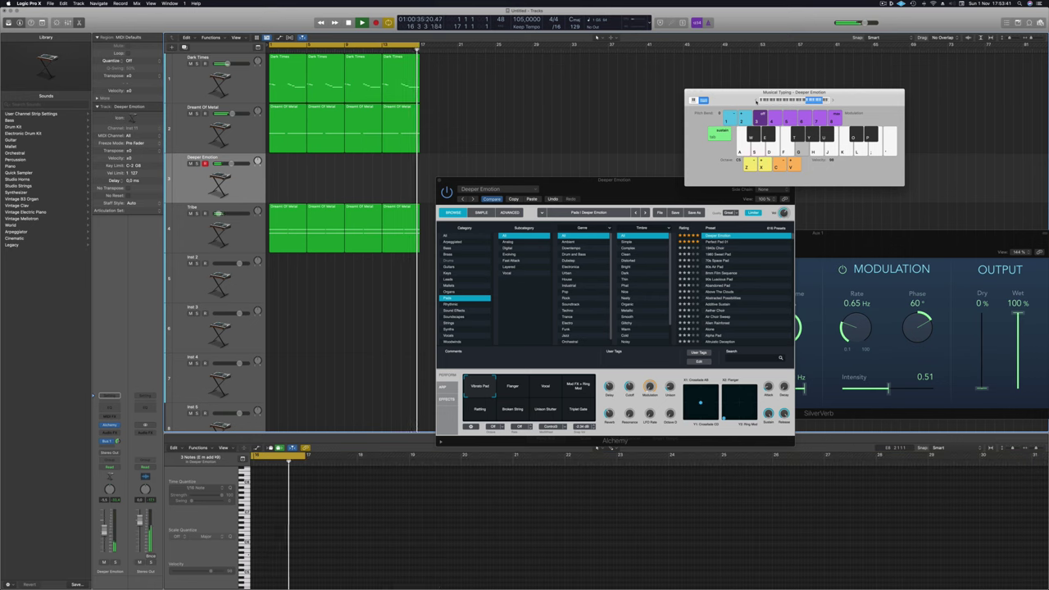
Record a steadily repeated G with Musical Typing on the Deeper Emotion track, running until about bar 5.
key(g)
key(r)
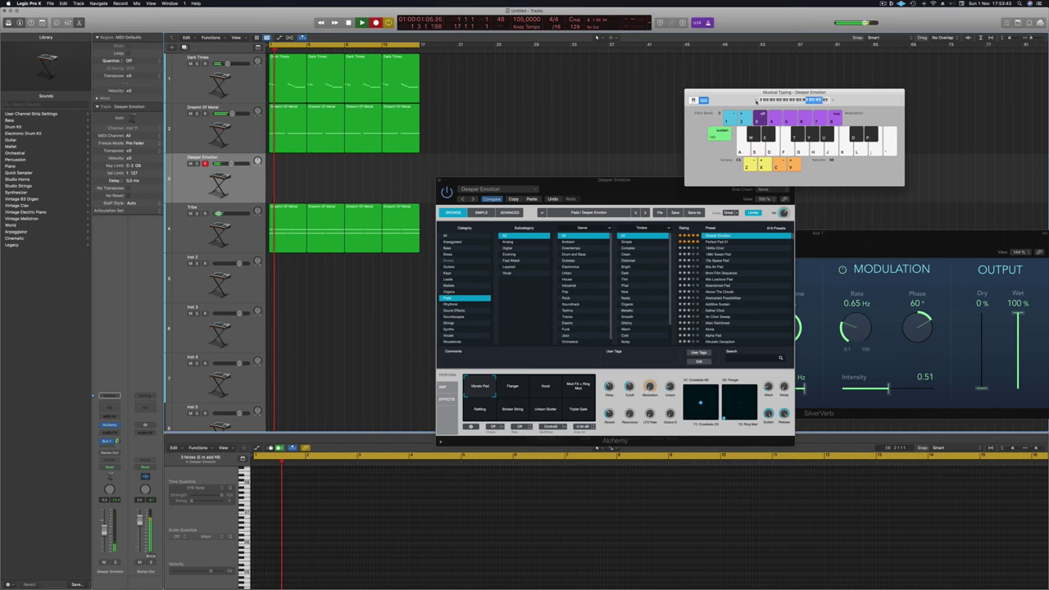
key(g)
key(g)
key(g)
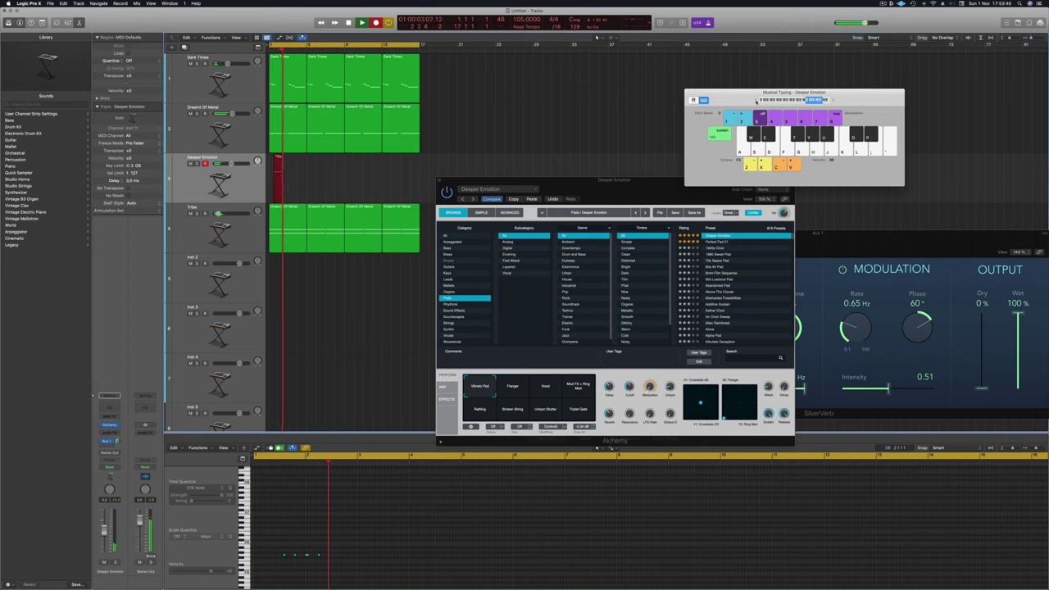
key(g)
key(g)
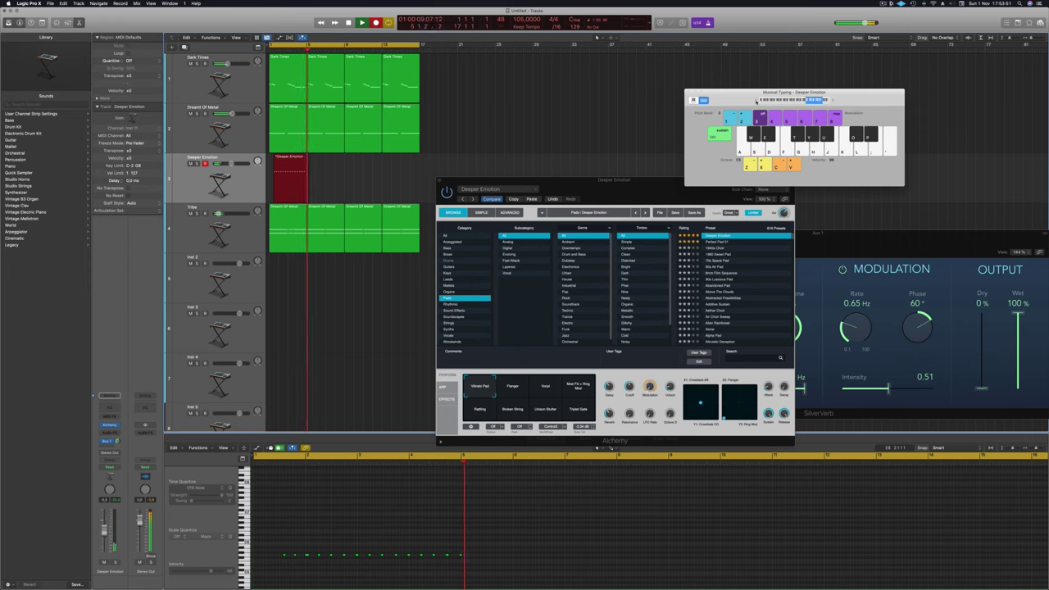
key(space)
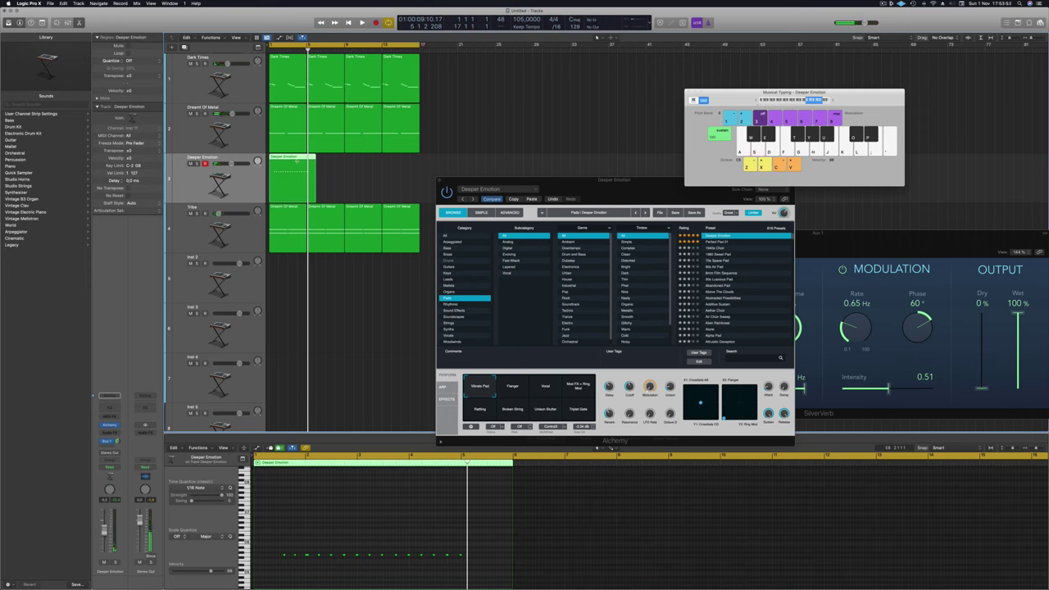
Split the repeated-note region at bar 3, splitting crossing notes, and move its second part to bar 1.
double_click(287, 183)
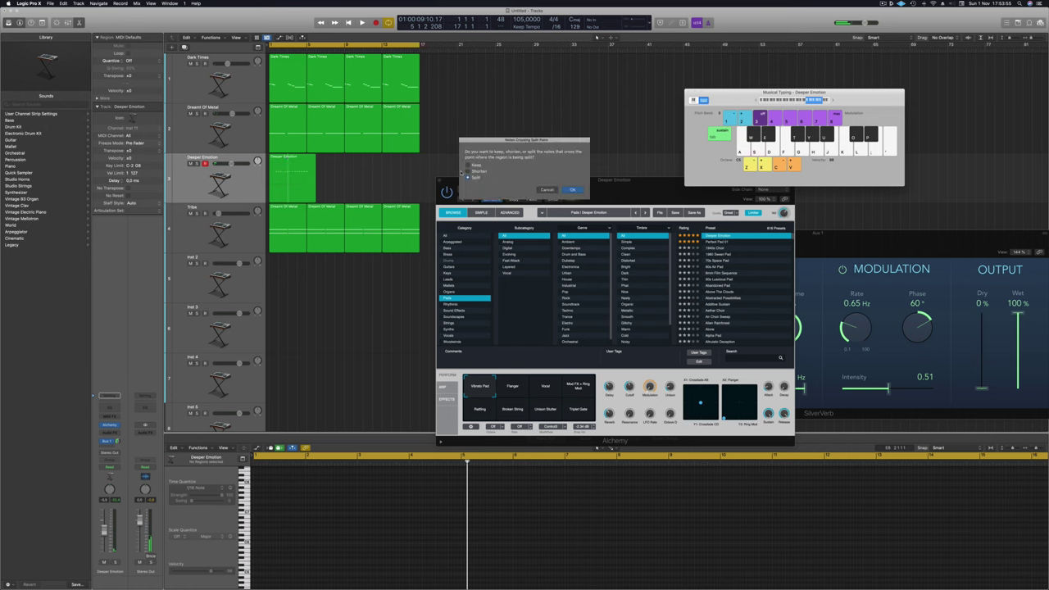
click(571, 189)
key(space)
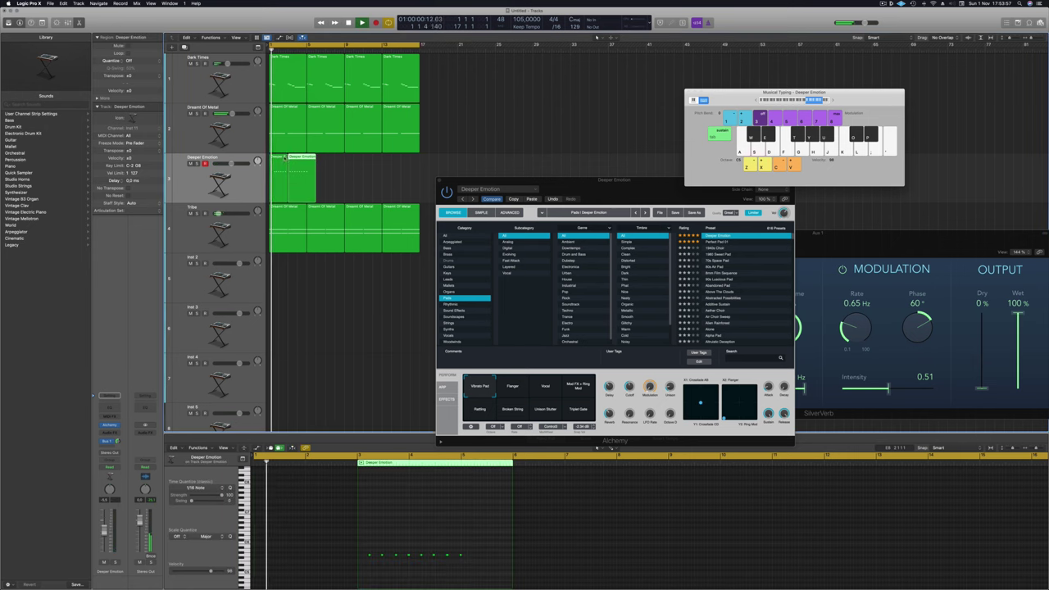
key(space)
drag(301, 156, 279, 162)
key(space)
Split the moved Deeper Emotion region at bar 3 and delete the leftover part to leave a two-bar region.
click(288, 170)
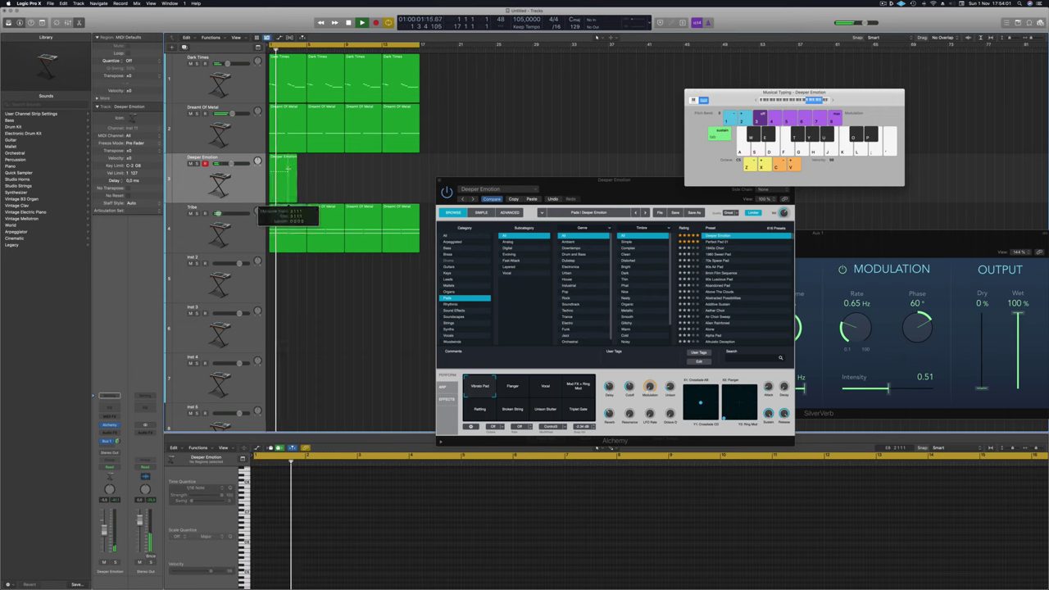
click(573, 190)
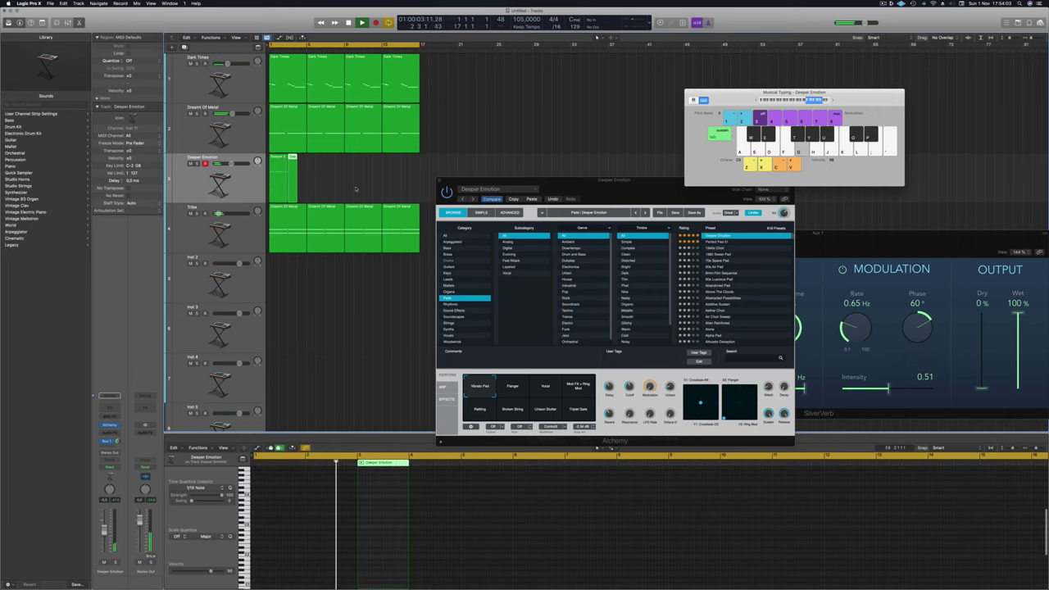
key(Delete)
key(space)
Try to select all the notes in the two-bar Deeper Emotion region, then clear the selection.
click(270, 168)
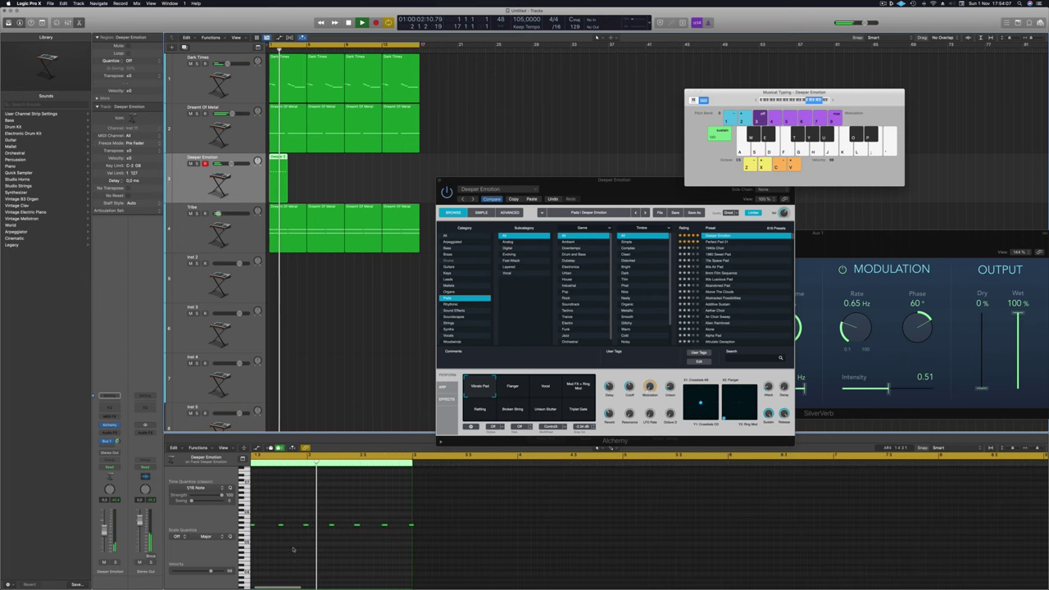
key(super+a)
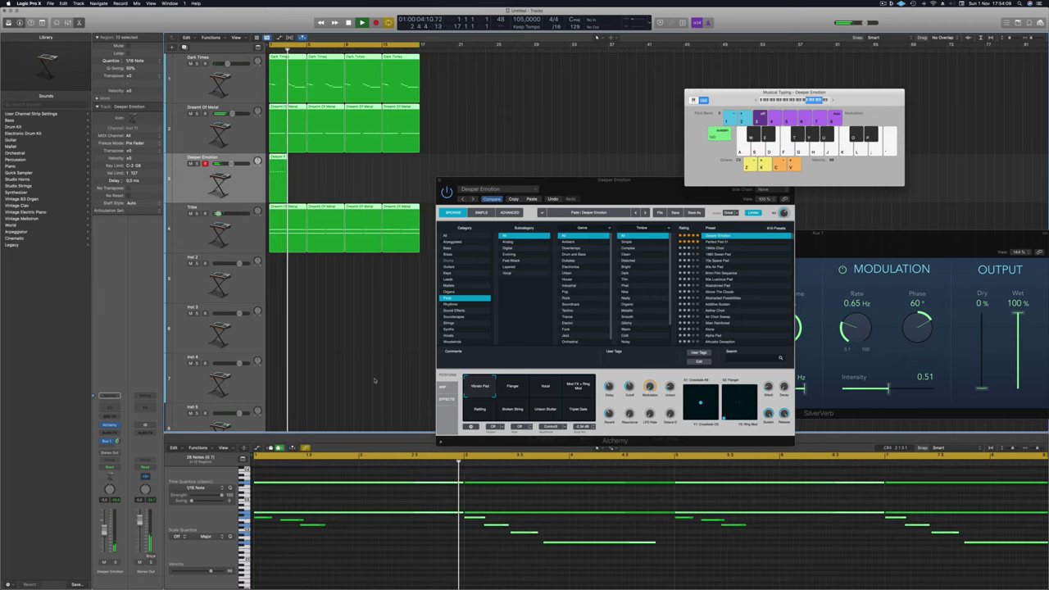
click(335, 346)
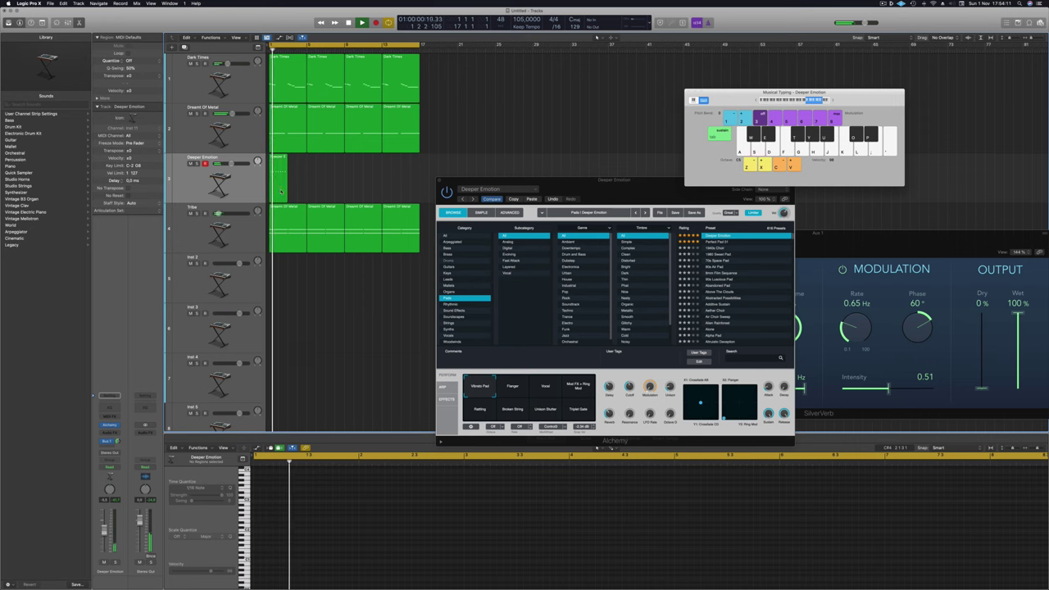
Copy the two-bar Deeper Emotion region three times so the four regions fill bars 1 to 8.
click(281, 190)
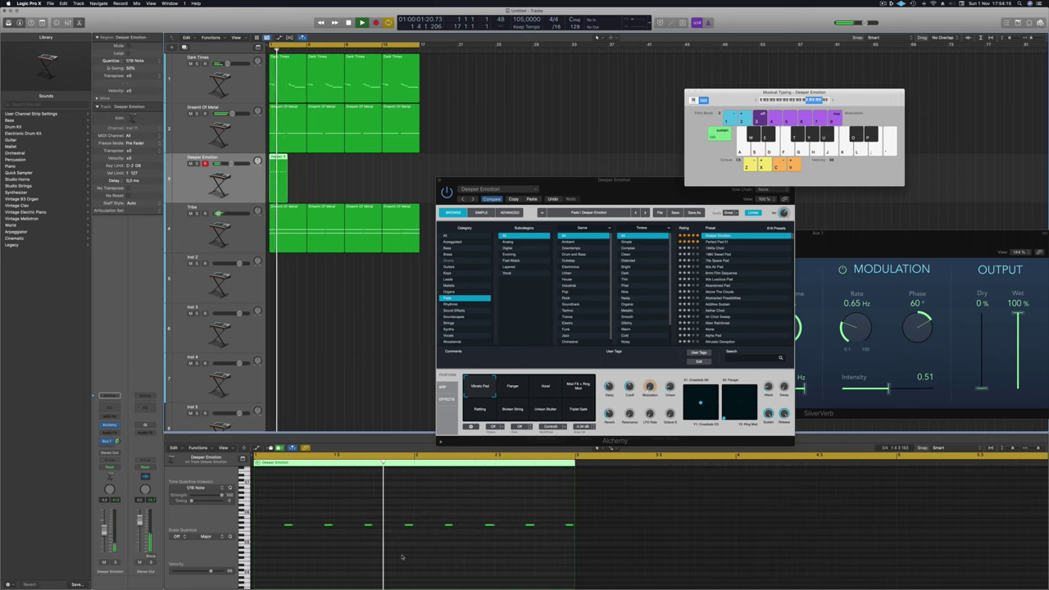
scroll(399, 558, down, 2)
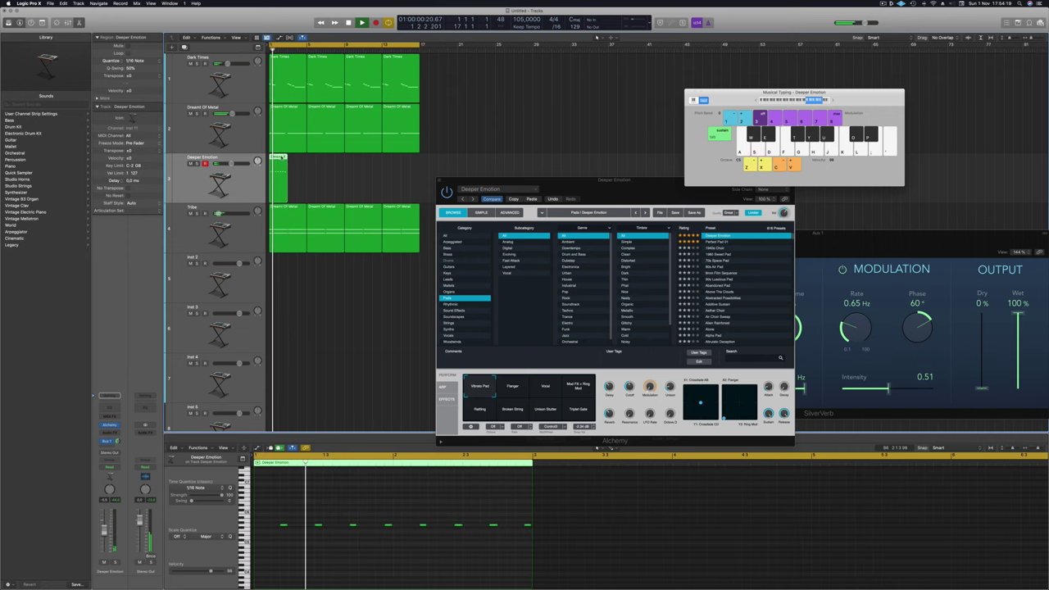
mouse_move(289, 157)
mouse_down()
mouse_move(319, 162)
mouse_move(279, 168)
mouse_up()
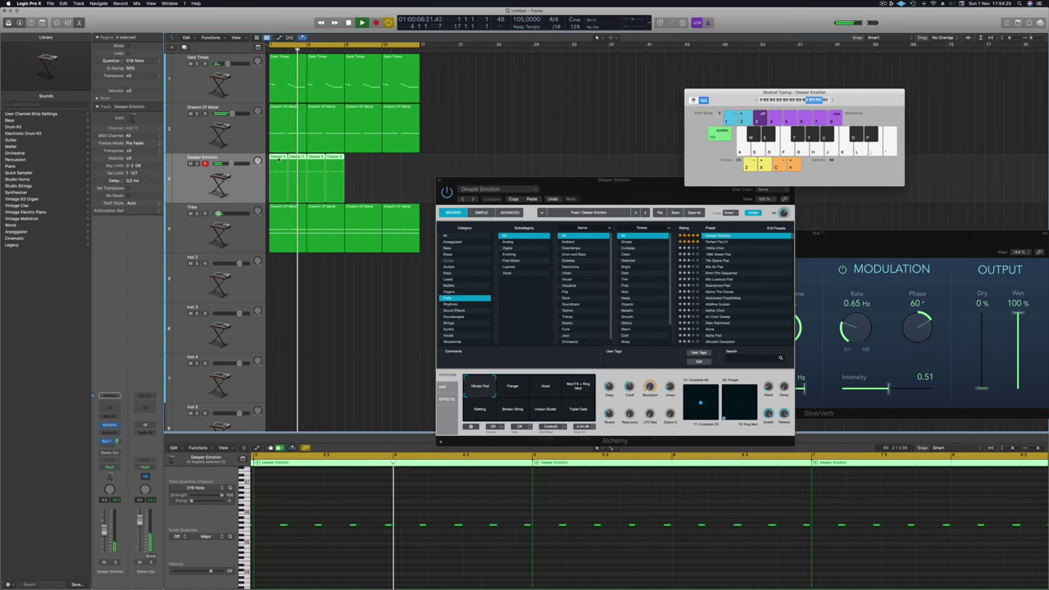
Select all the notes in the four Deeper Emotion regions and shift them earlier so the pattern starts on bar 1.
scroll(296, 518, down, 2)
scroll(296, 517, down, 2)
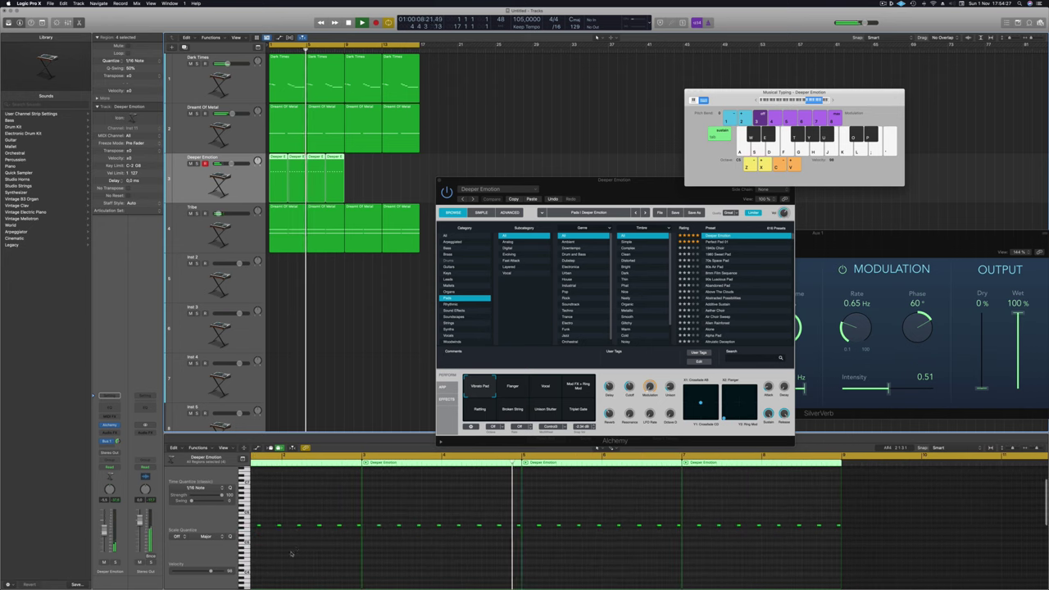
key(super+a)
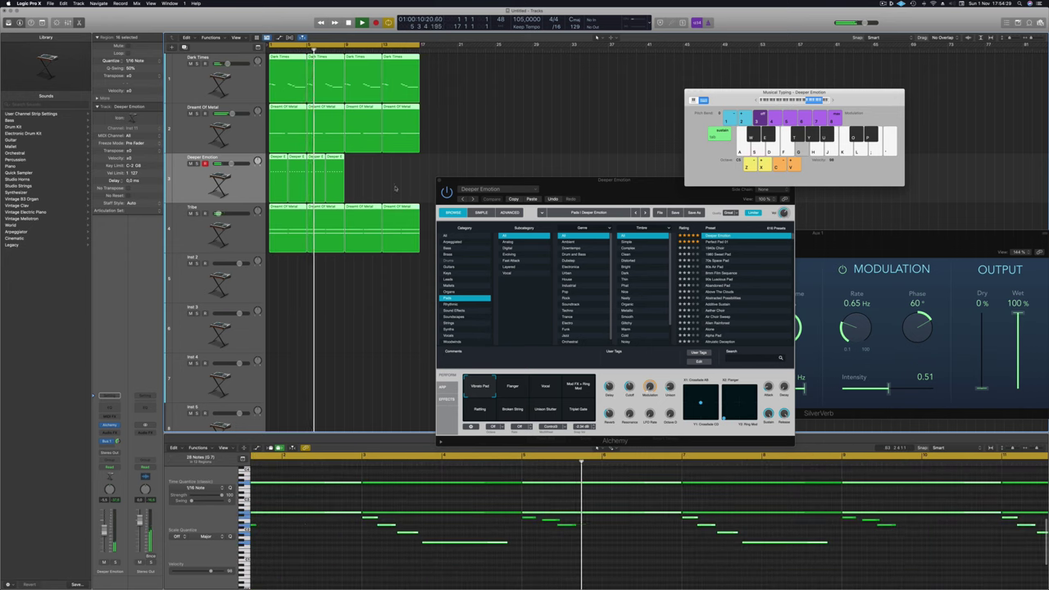
click(394, 187)
click(236, 182)
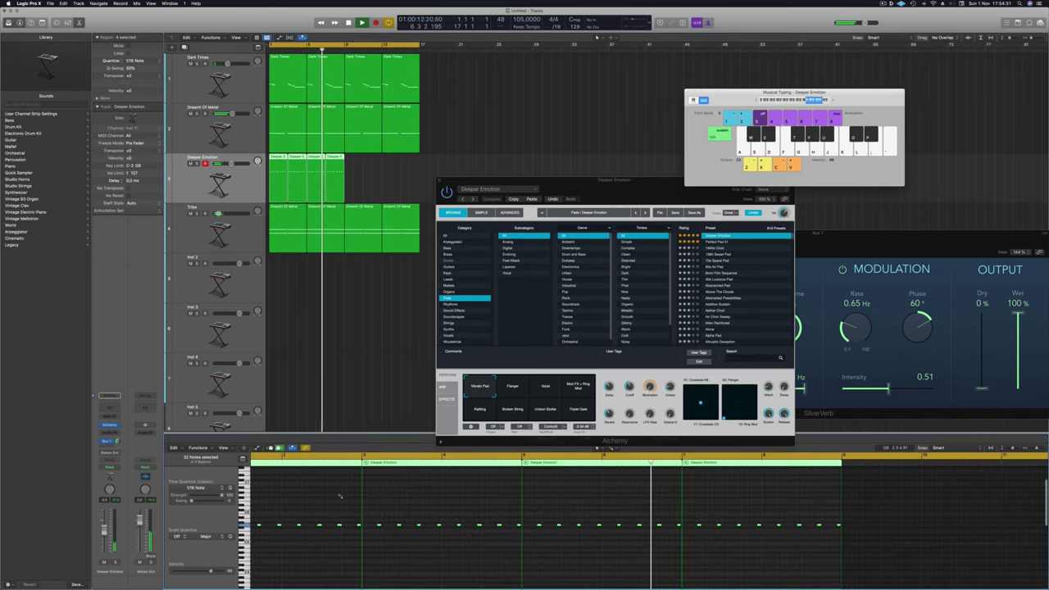
scroll(295, 532, left, 2)
key(super+a)
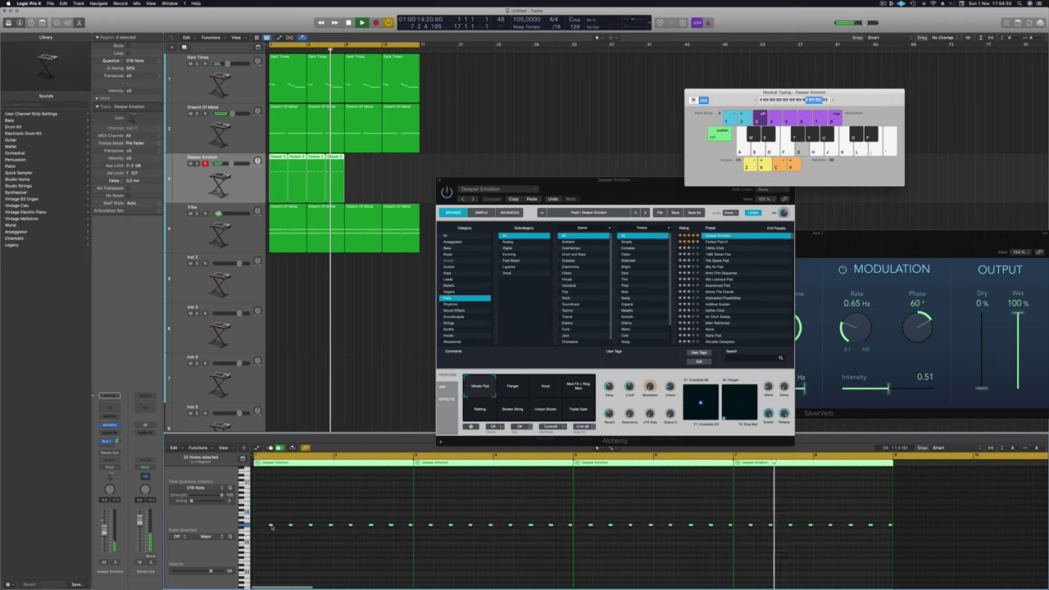
click(279, 537)
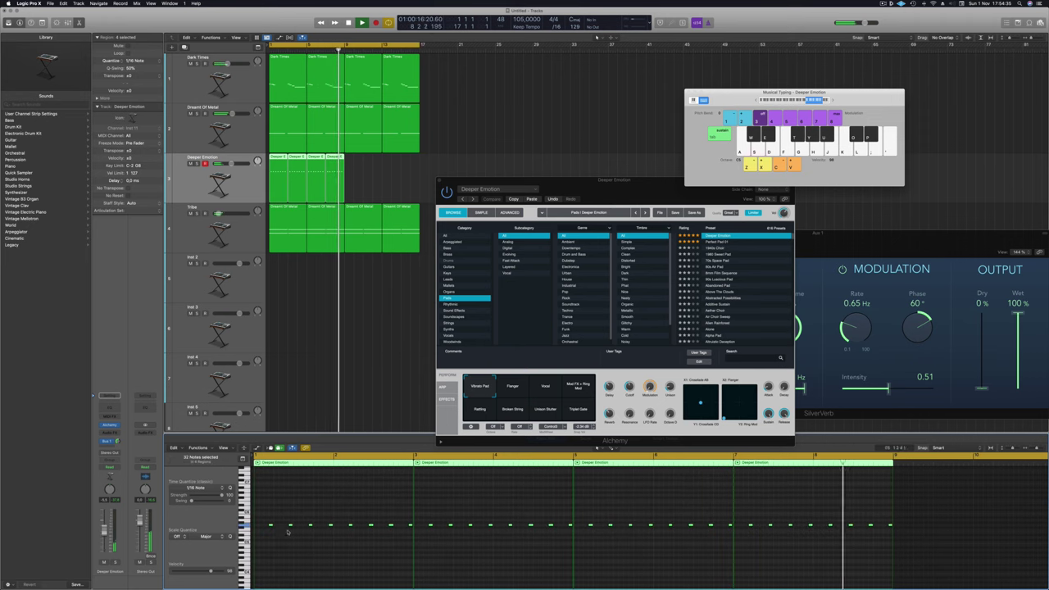
key(super+a)
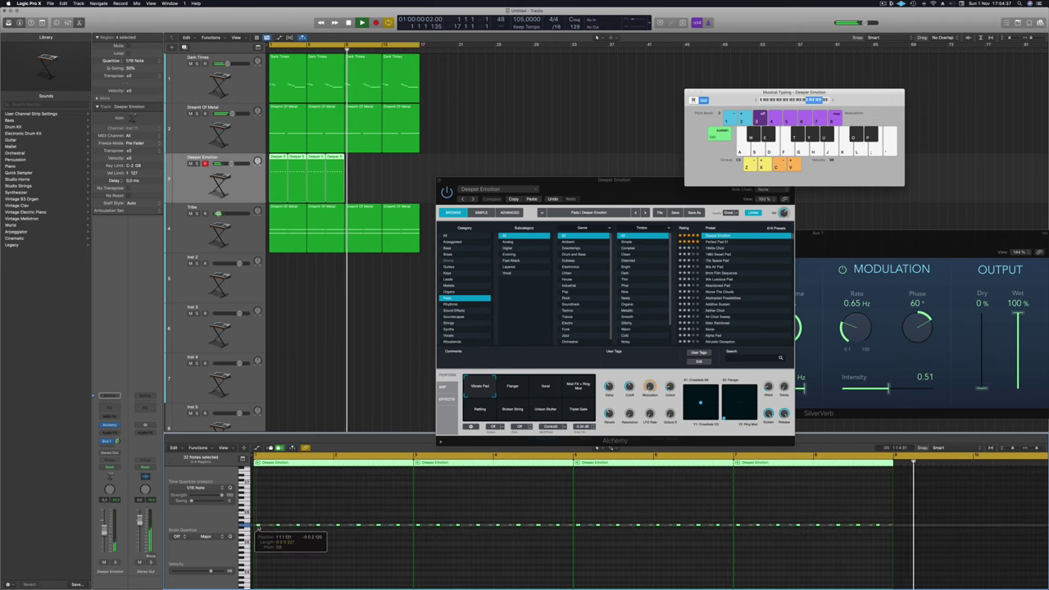
drag(265, 526, 256, 525)
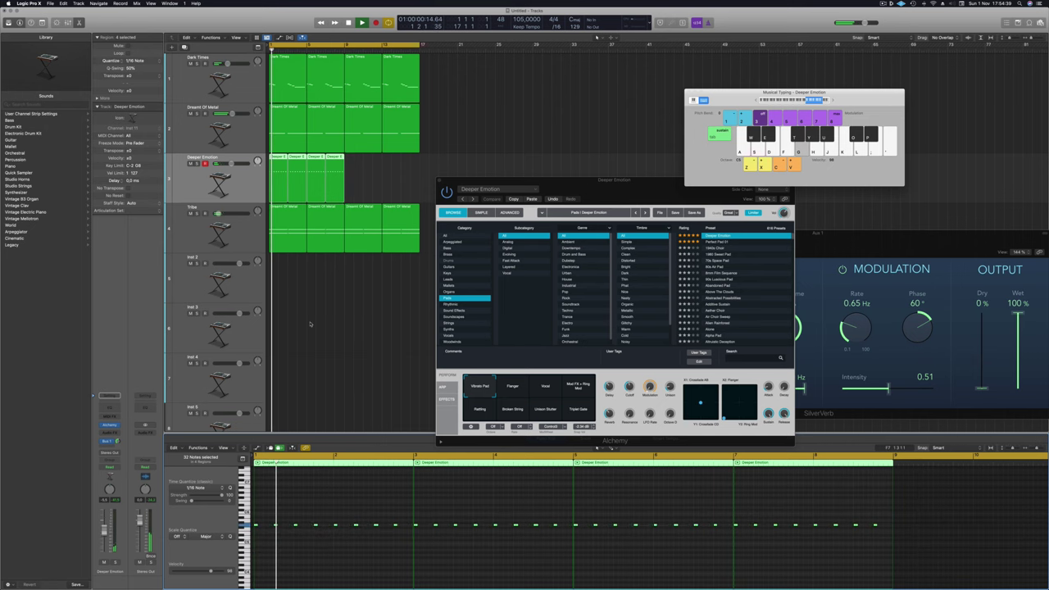
Try Alchemy's Flanger performance snapshot and copy the four Deeper Emotion regions to bar 9.
drag(583, 190, 573, 144)
click(502, 344)
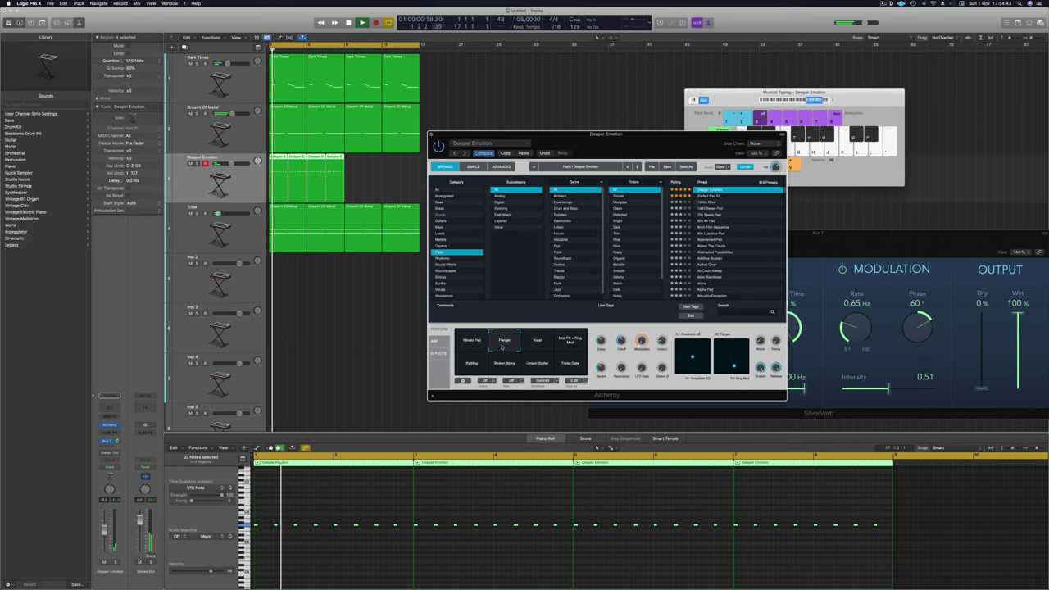
drag(270, 182, 352, 164)
Audition Vocal, Mod FX + Ring Mod, Broken String and Triplet Gate for Deeper Emotion, keep the Rattling snapshot, and close Alchemy.
mouse_move(619, 138)
mouse_down()
mouse_move(701, 119)
mouse_move(653, 119)
mouse_move(627, 147)
mouse_up()
click(546, 345)
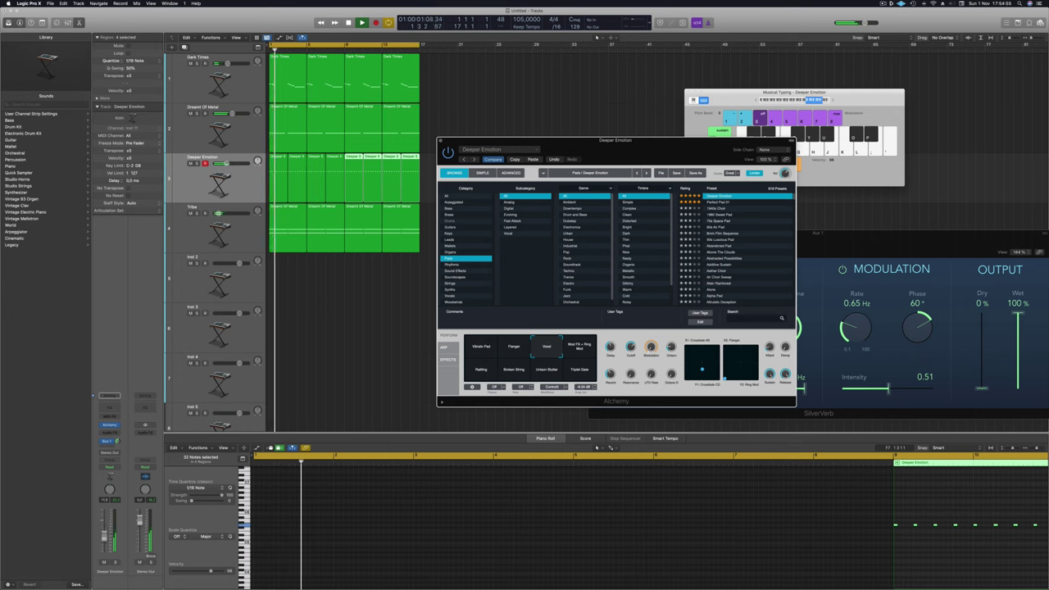
click(585, 347)
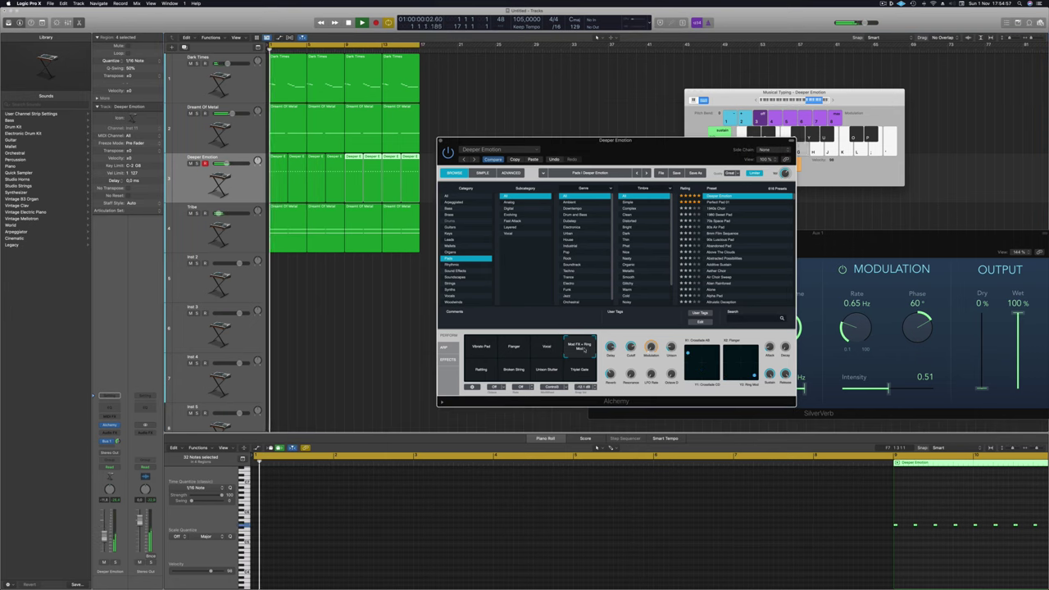
click(480, 372)
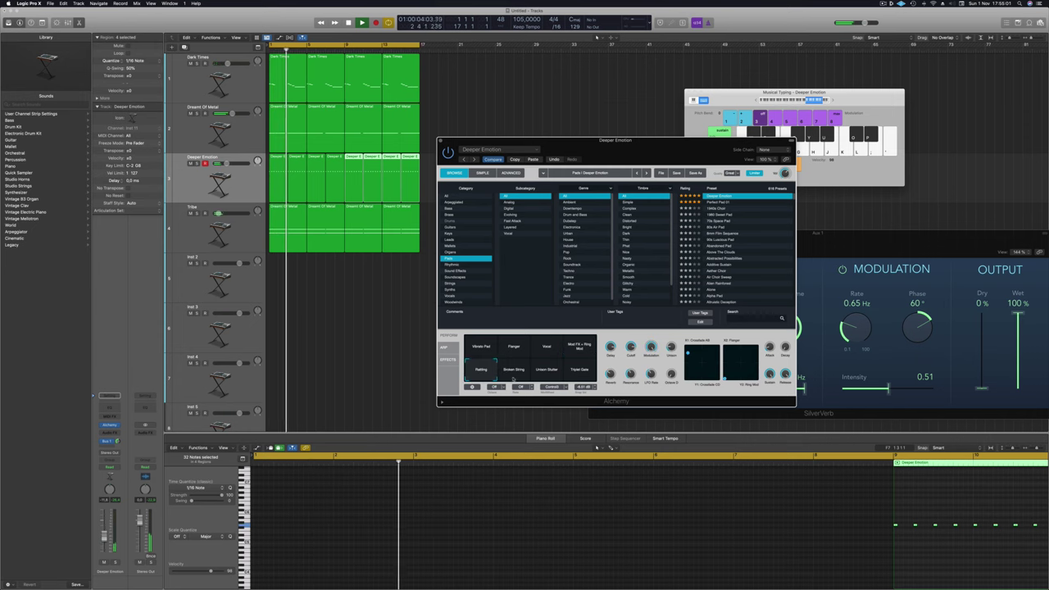
drag(631, 144, 683, 147)
click(560, 371)
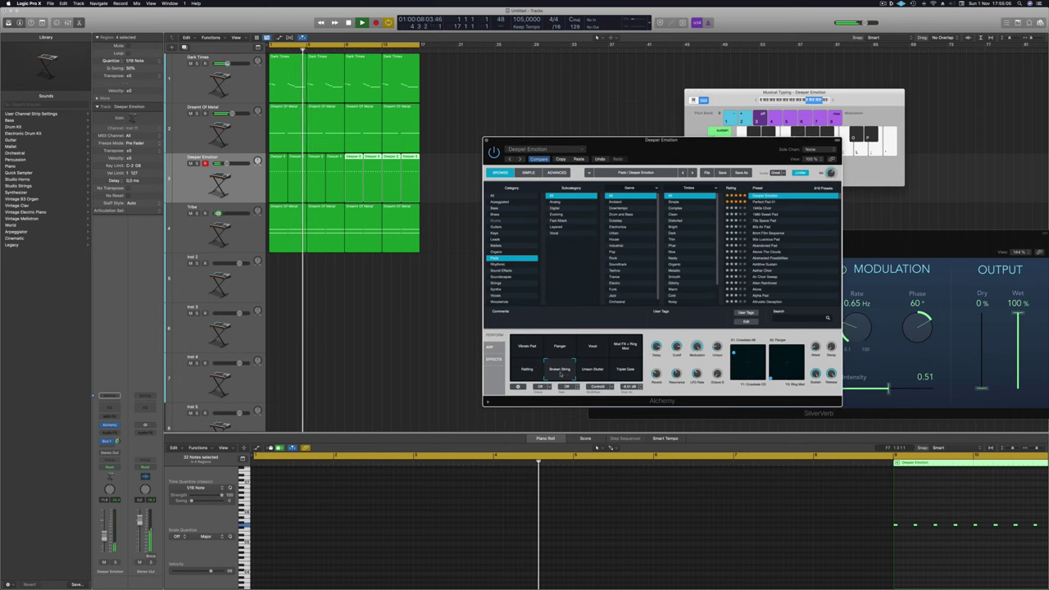
click(625, 370)
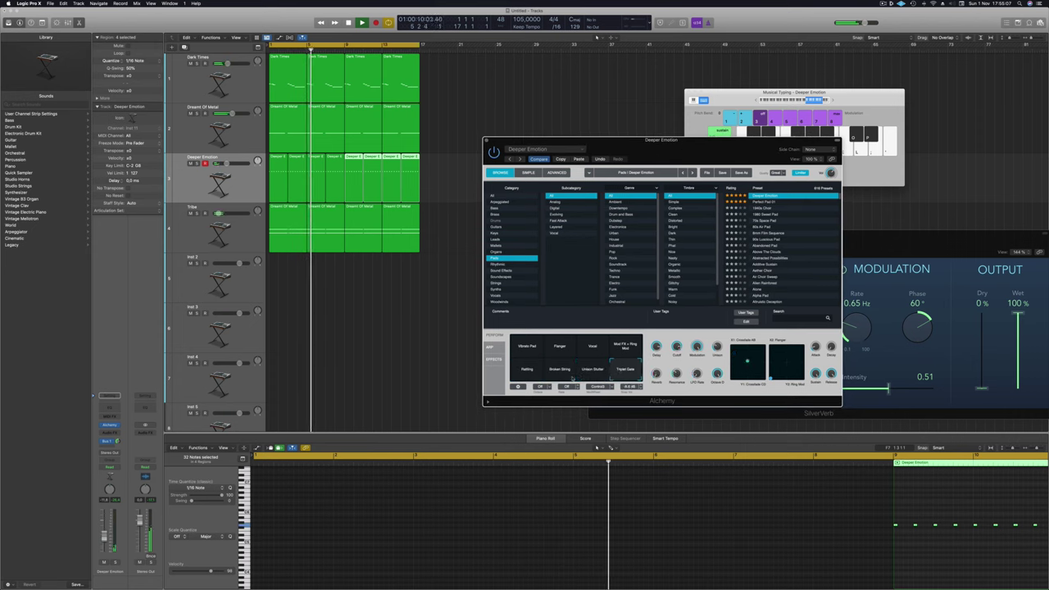
click(523, 376)
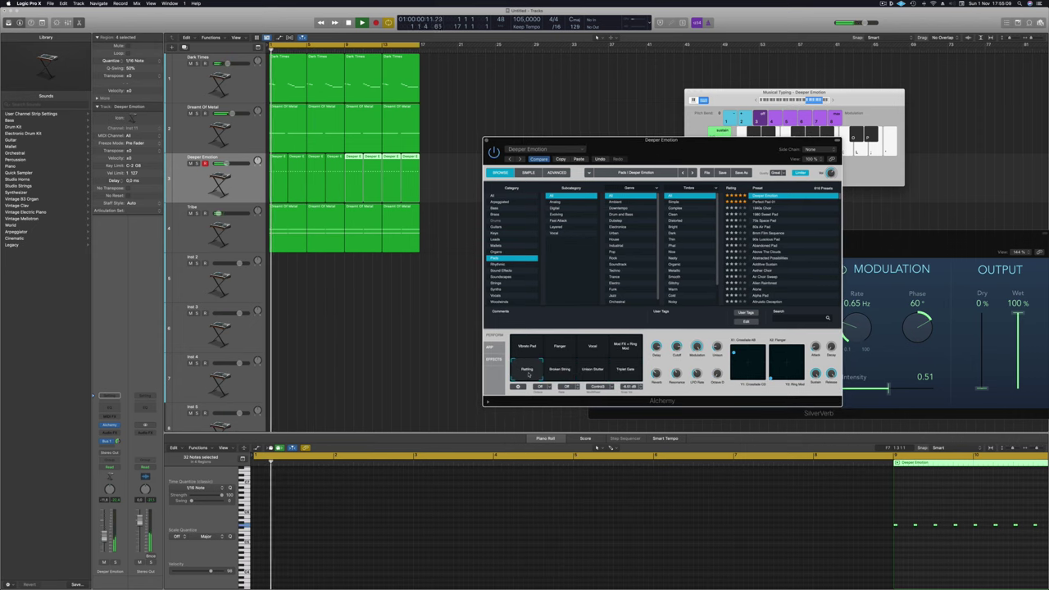
drag(678, 155, 600, 155)
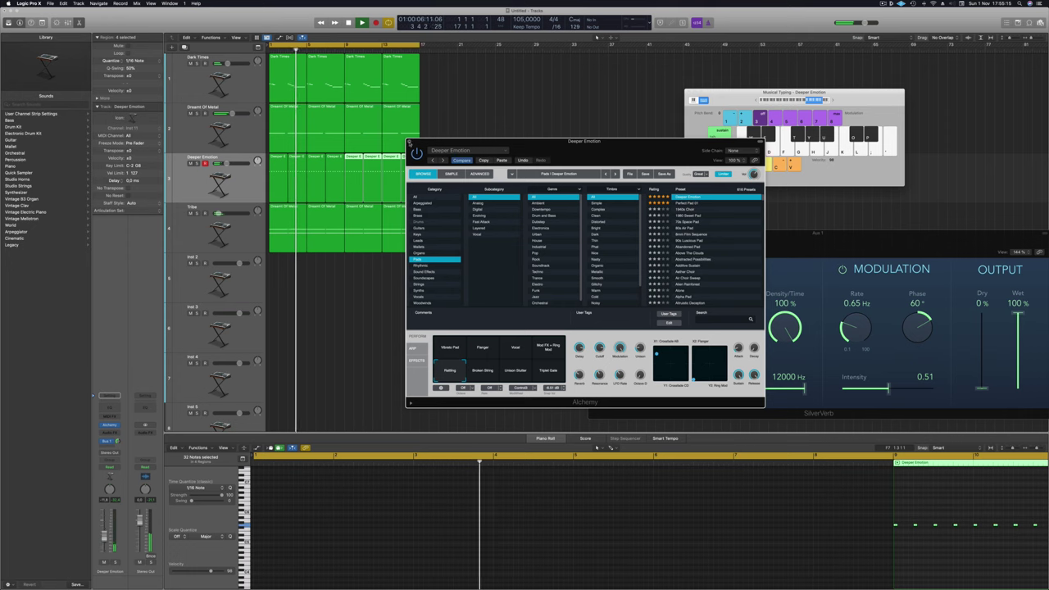
click(410, 142)
Mute the Tribe track briefly to compare the mix without it, and unmute it.
click(203, 174)
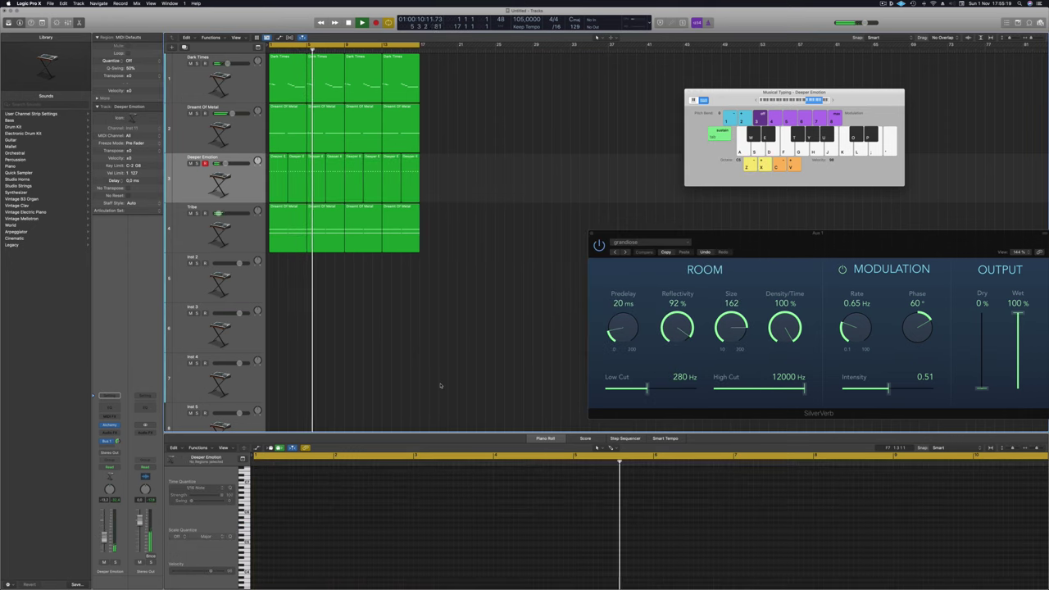
click(475, 179)
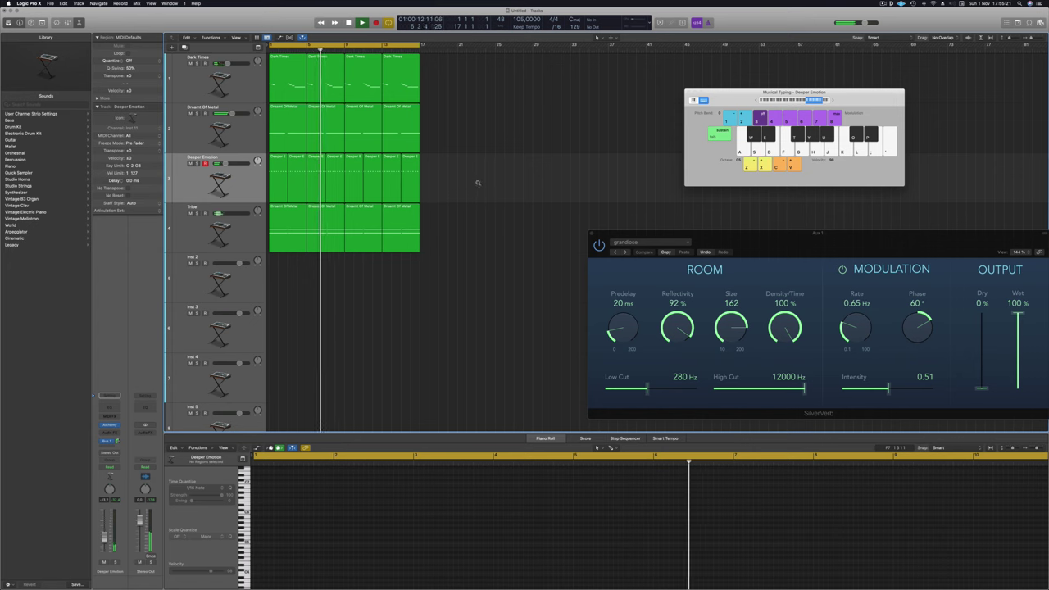
scroll(476, 179, down, 1)
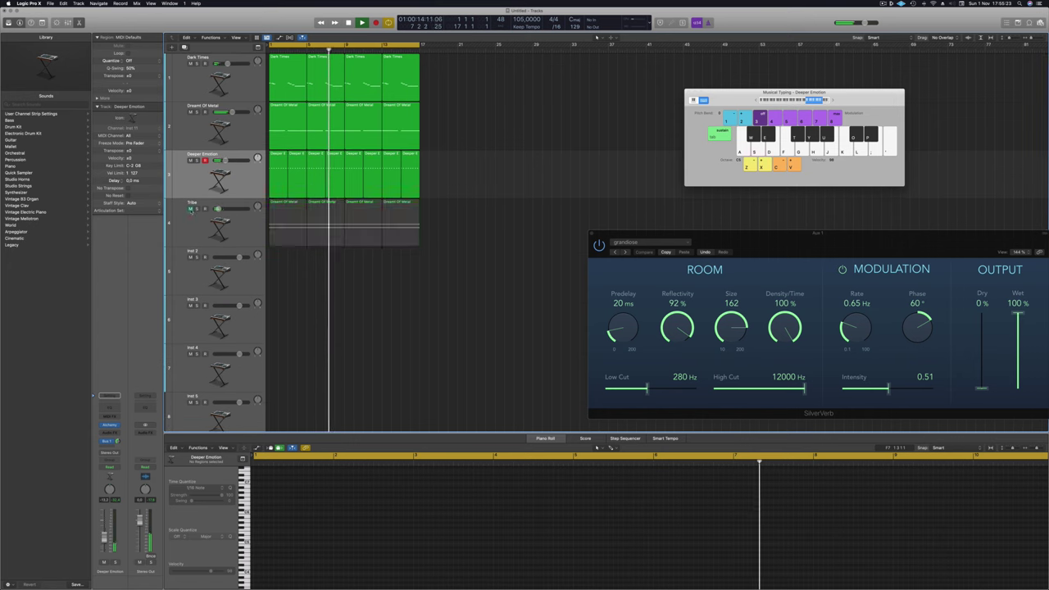
click(192, 212)
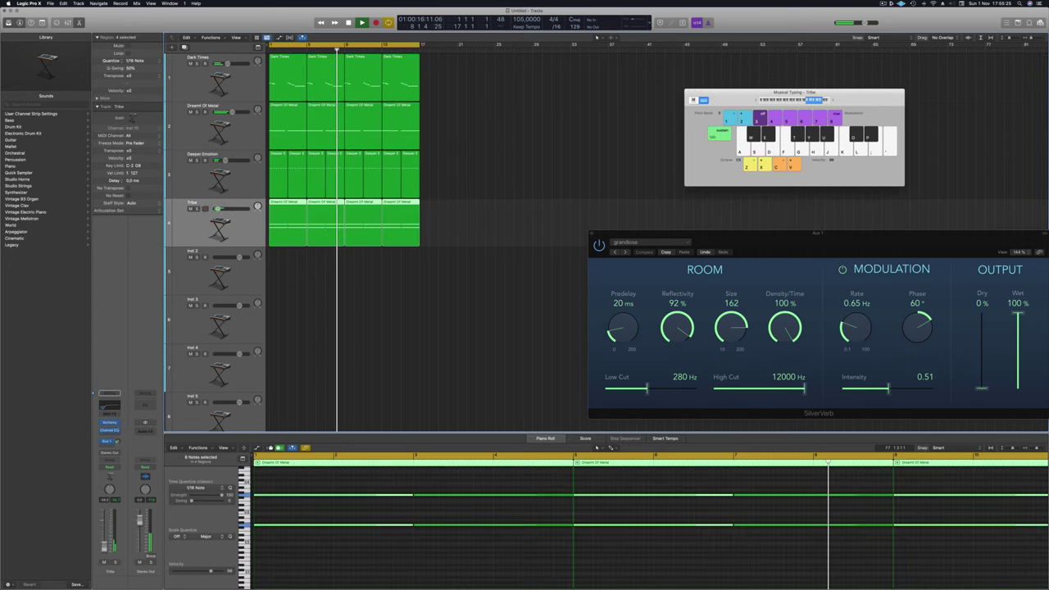
click(488, 352)
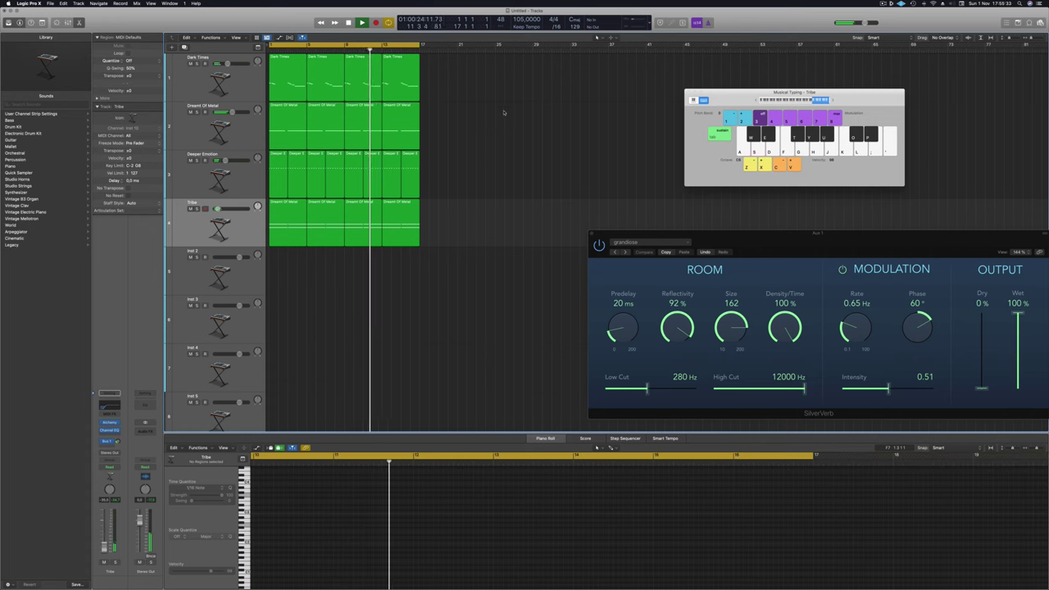
Mute the Dark Times track during playback.
click(190, 63)
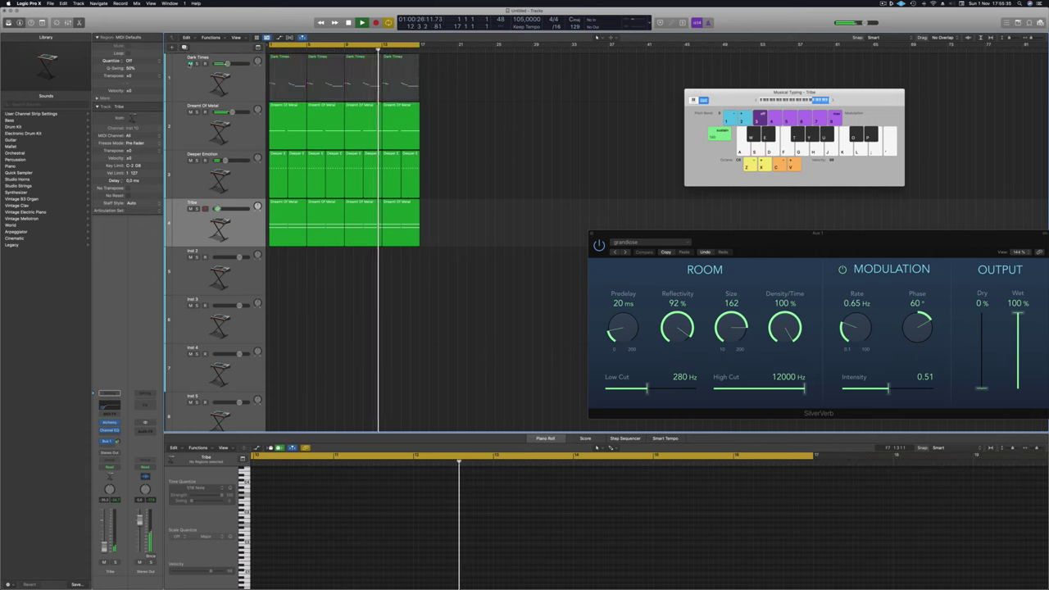
click(185, 82)
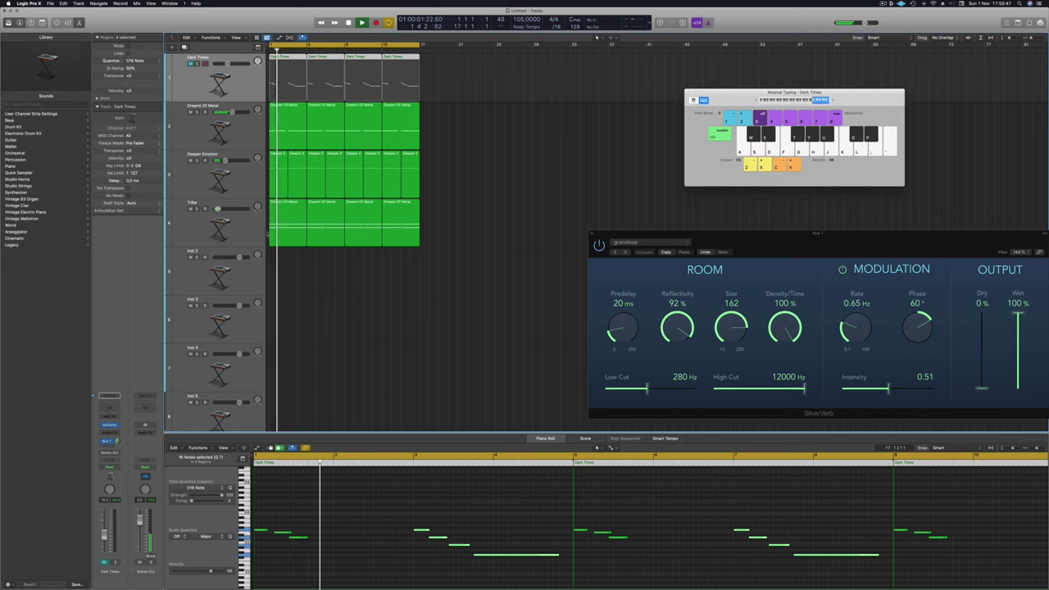
click(240, 226)
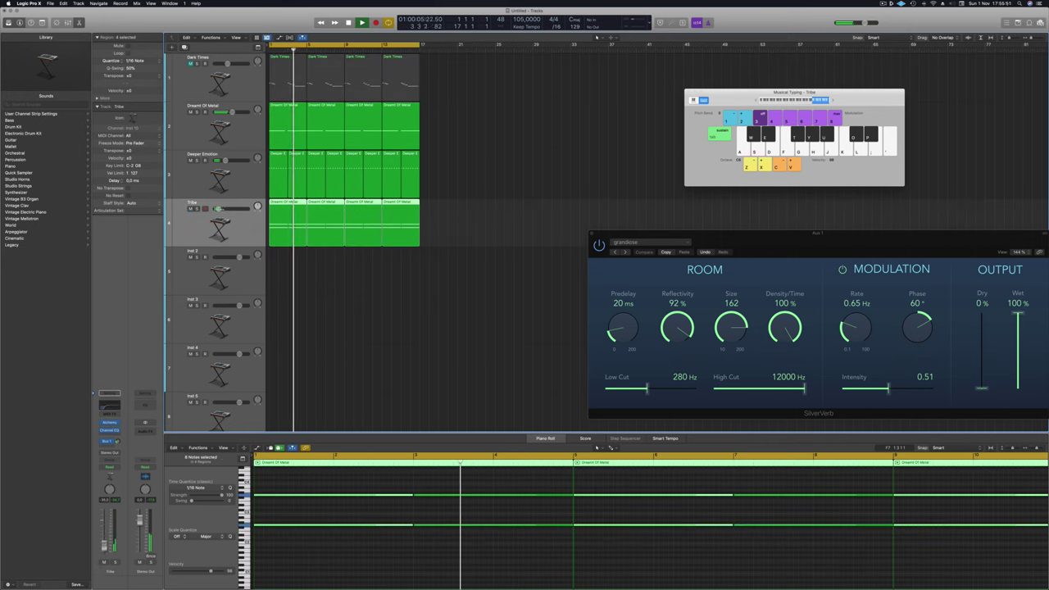
click(294, 282)
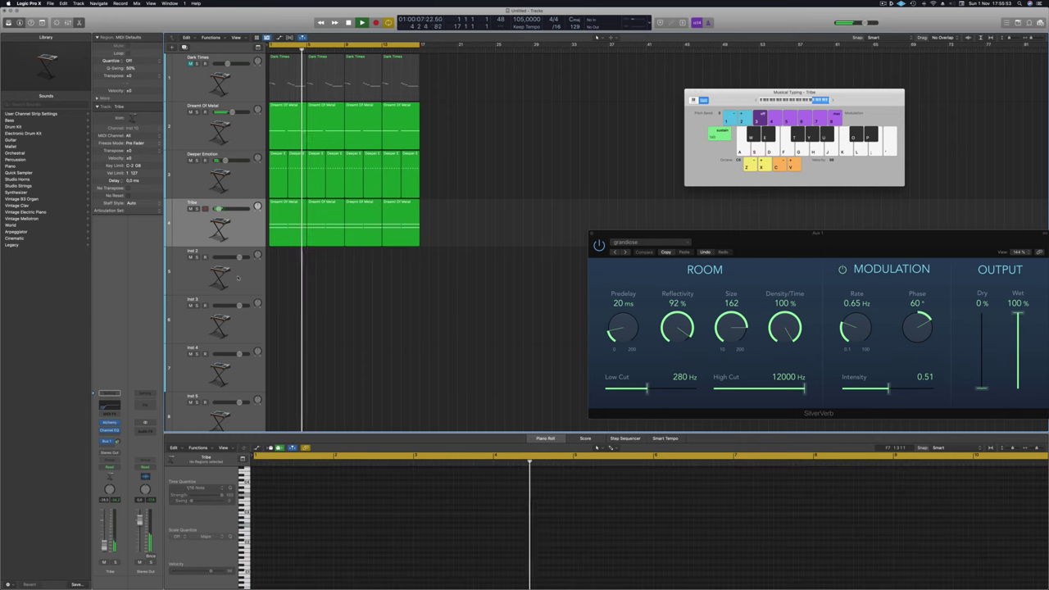
Open Alchemy on the Inst 2 track and add a send to Bus 1.
click(243, 279)
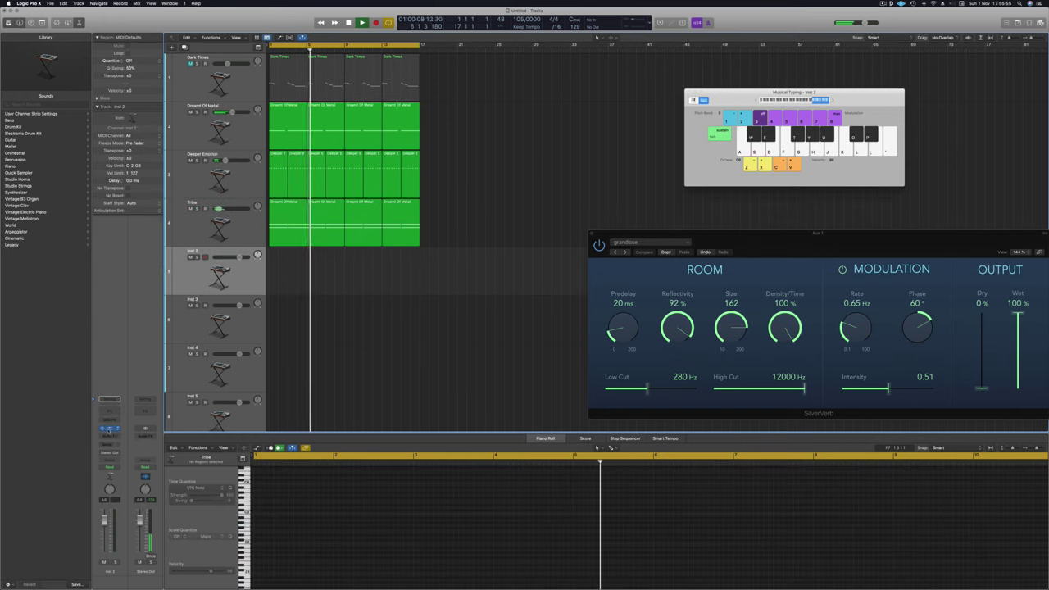
click(109, 427)
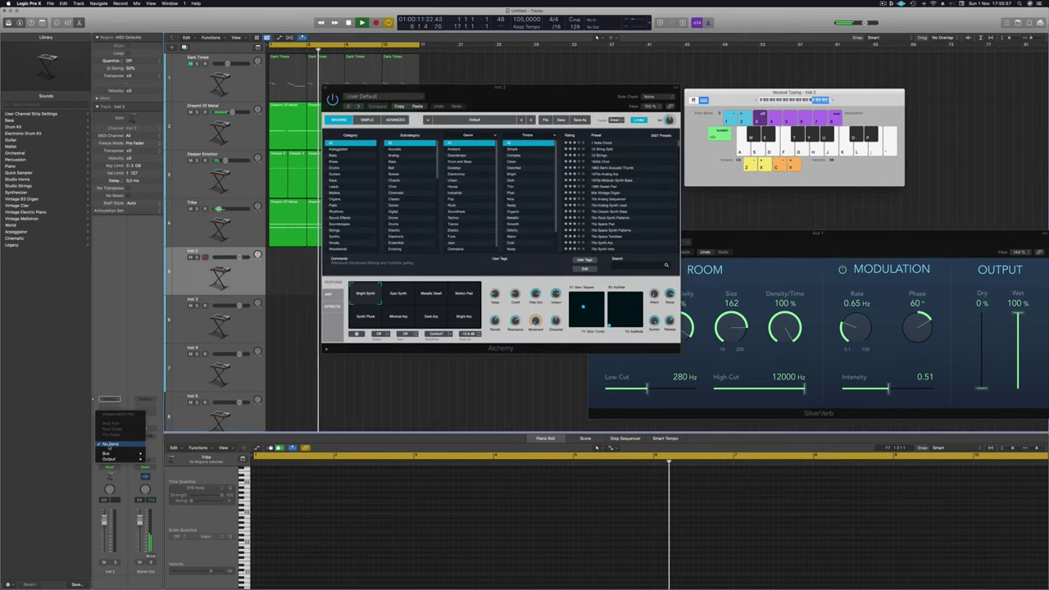
click(110, 446)
mouse_move(123, 453)
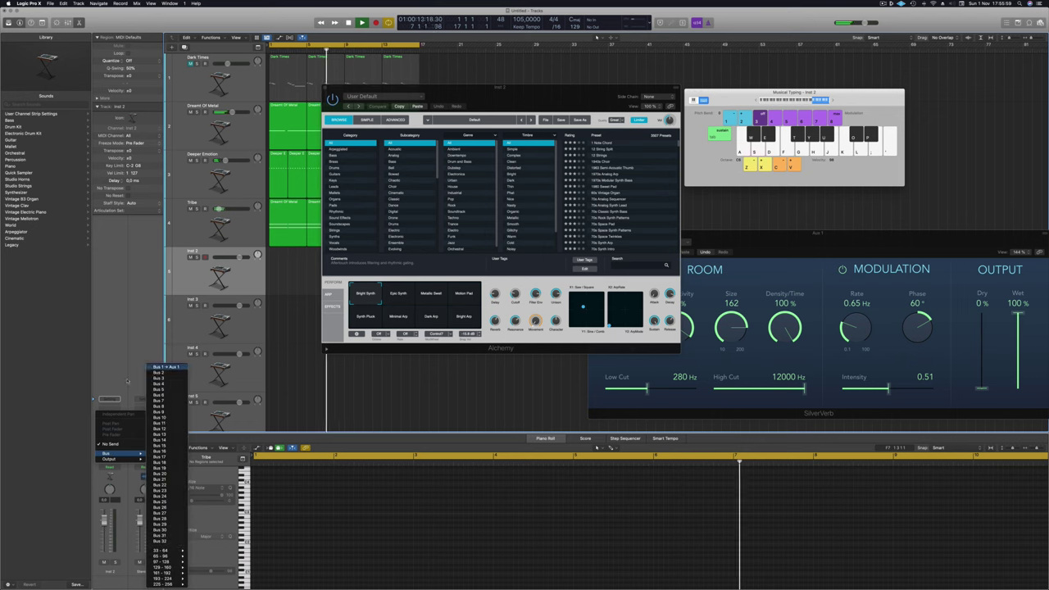
click(166, 367)
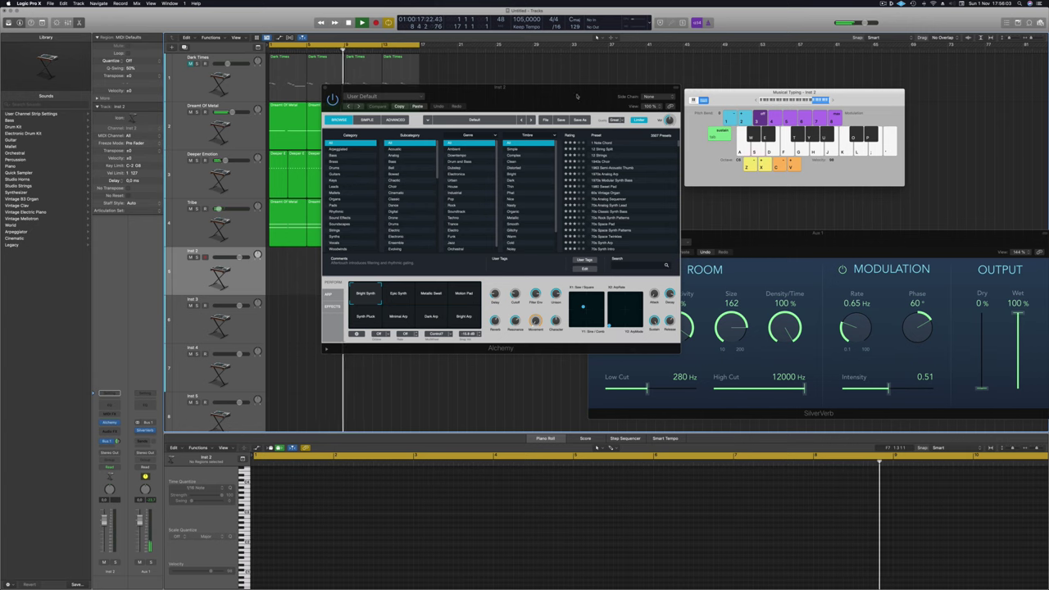
Load the Fantasia Frets preset from Alchemy's Guitars category on the Inst 2 track and lower the track's volume.
mouse_move(576, 96)
mouse_down()
mouse_move(598, 100)
mouse_move(573, 113)
mouse_up()
click(332, 190)
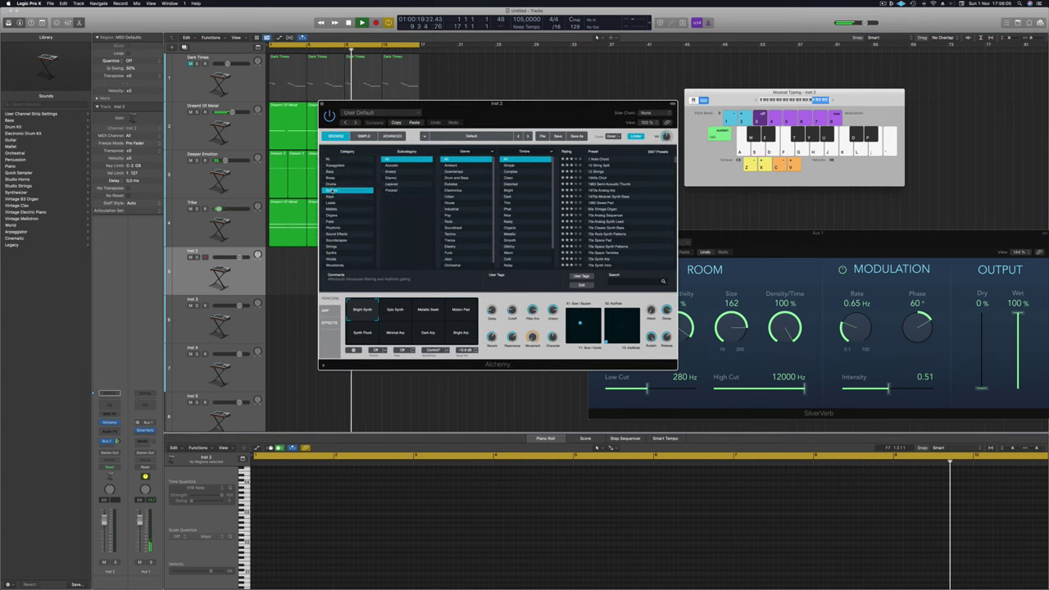
scroll(627, 182, down, 5)
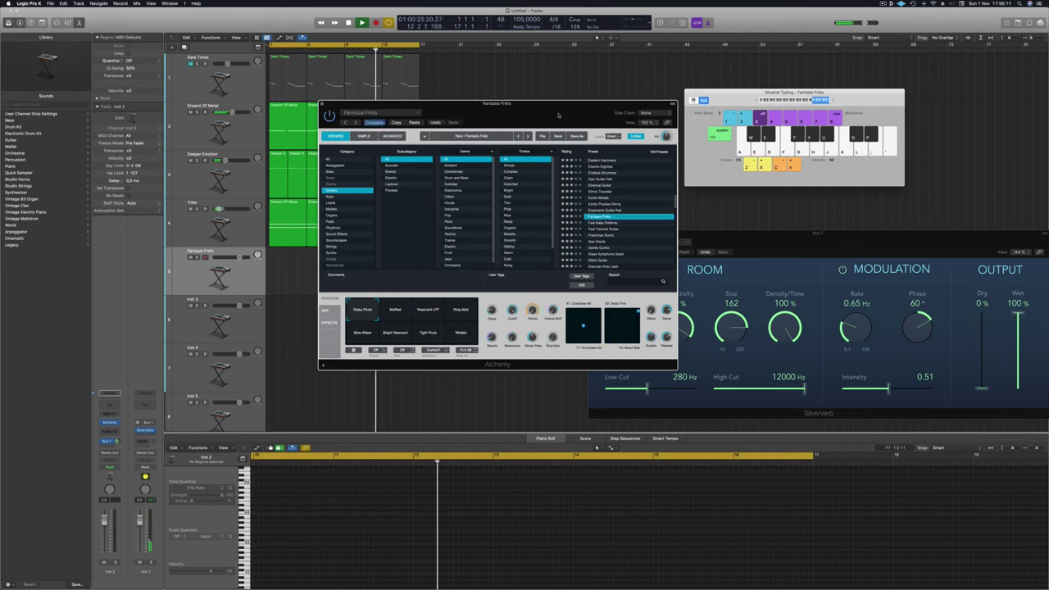
drag(565, 115, 646, 153)
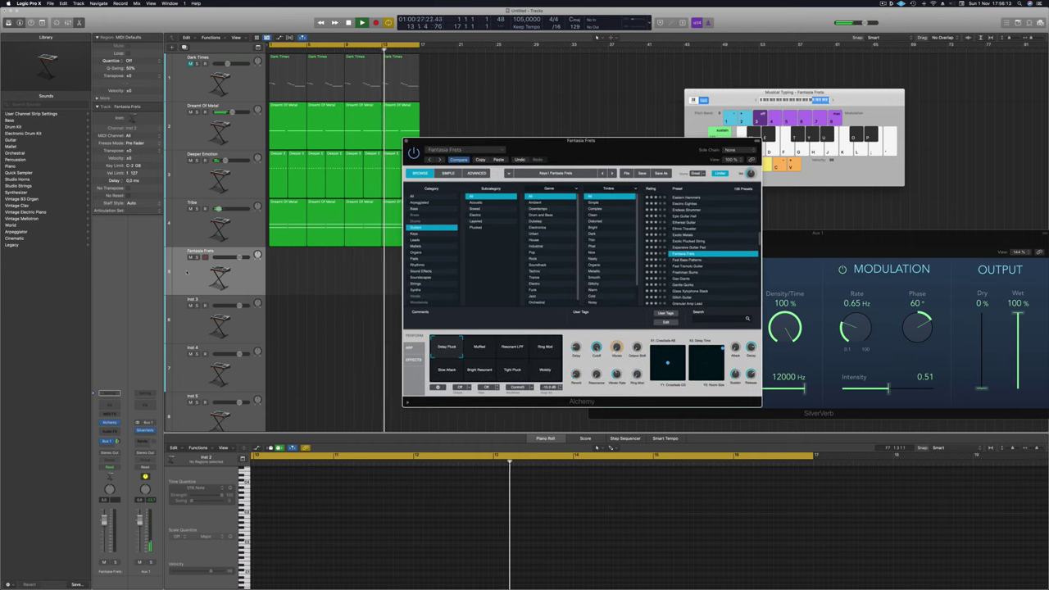
drag(240, 258, 233, 257)
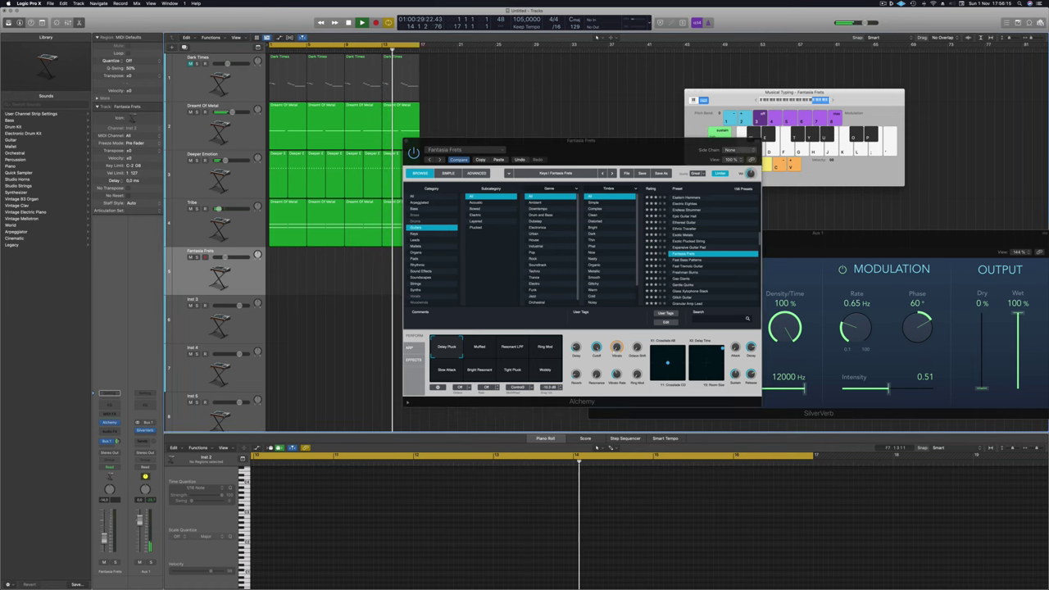
Try out the Fantasia Frets sound, shift the Musical Typing keyboard to a lower octave, and reposition its window.
key(f)
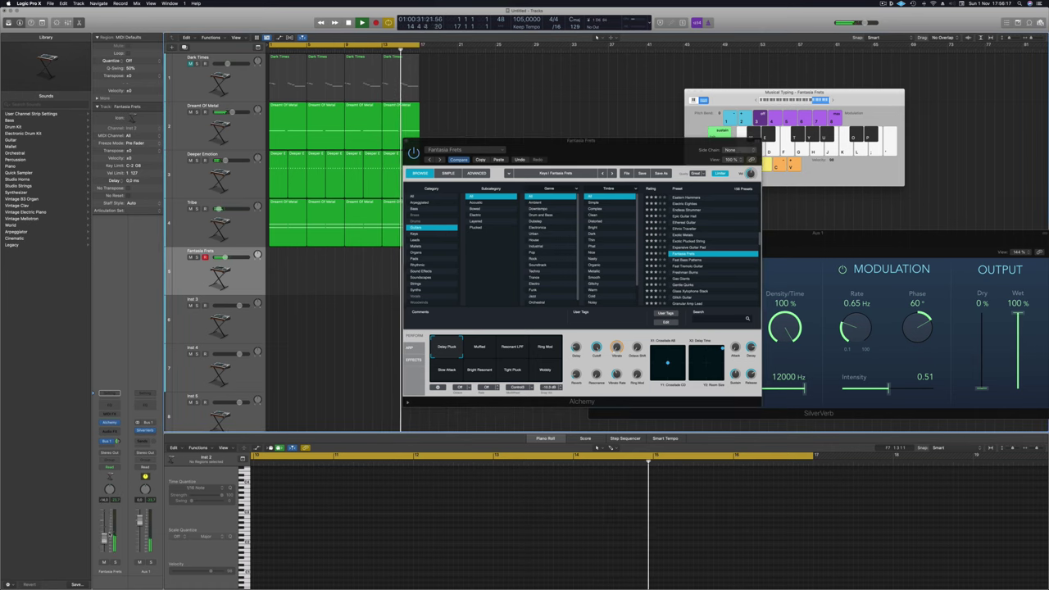
click(801, 99)
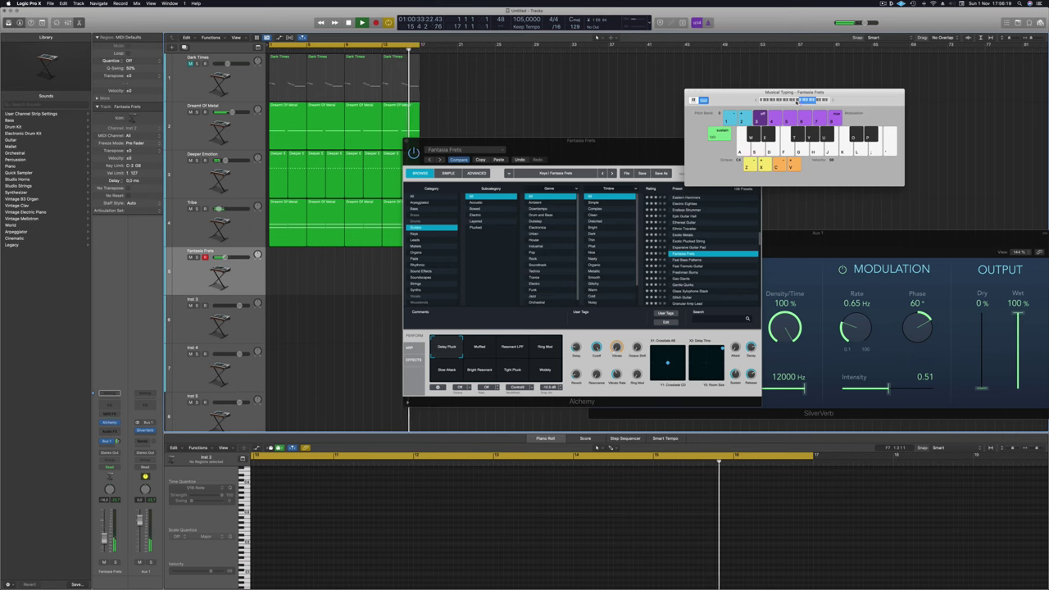
drag(749, 97, 715, 100)
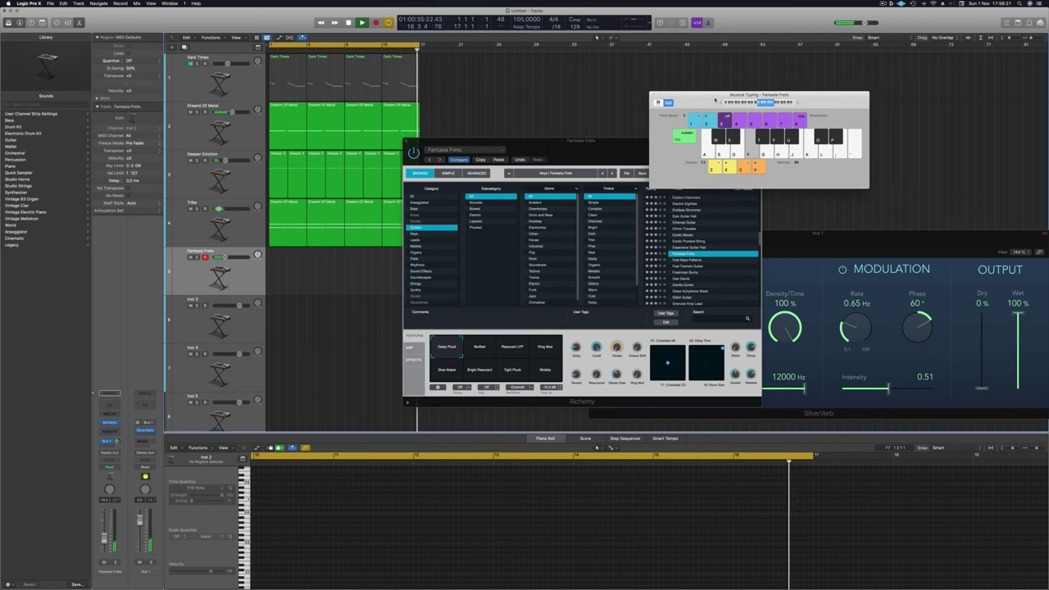
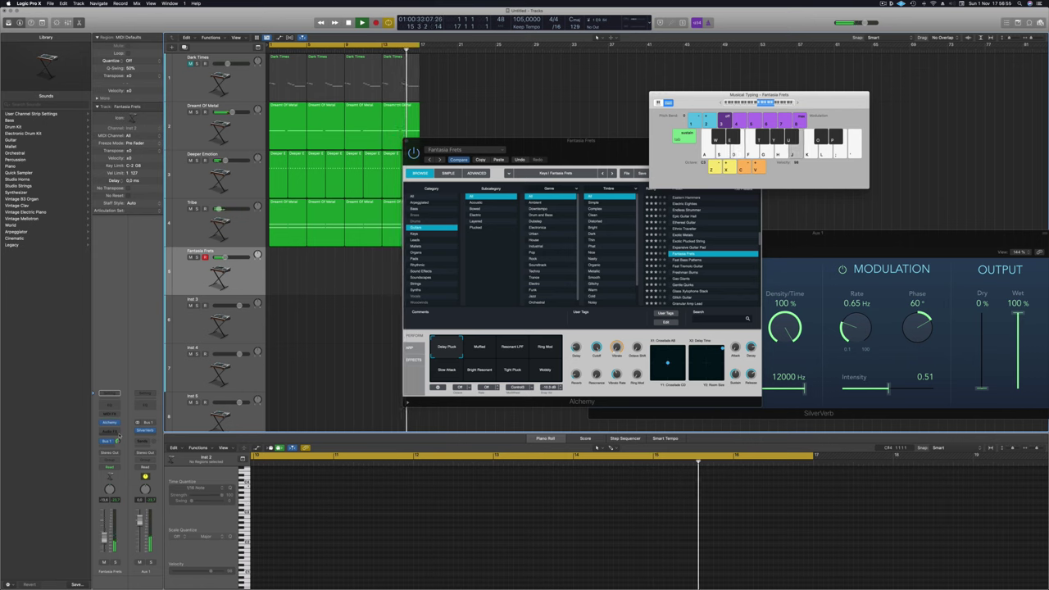
Record a slow Fantasia Frets melody across the looped section with Musical Typing, stop recording, and play the take back.
key(r)
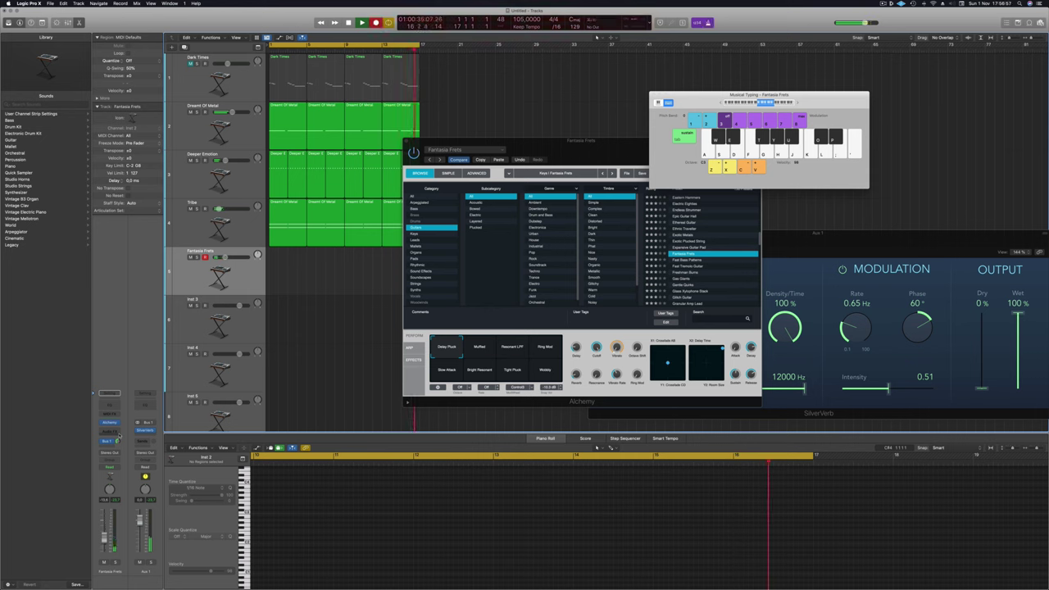
key(space)
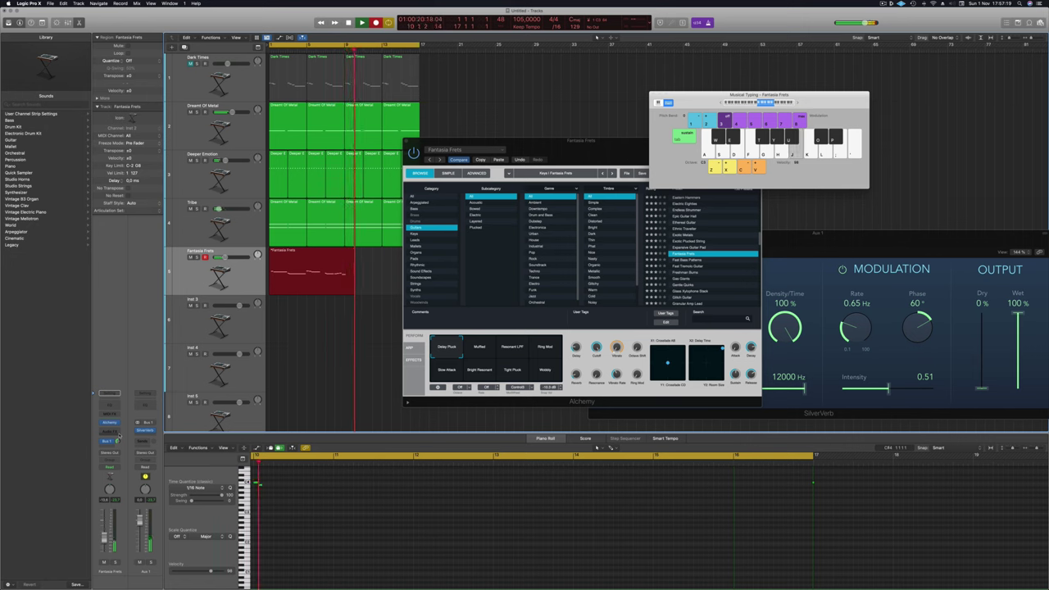
key(h)
key(f)
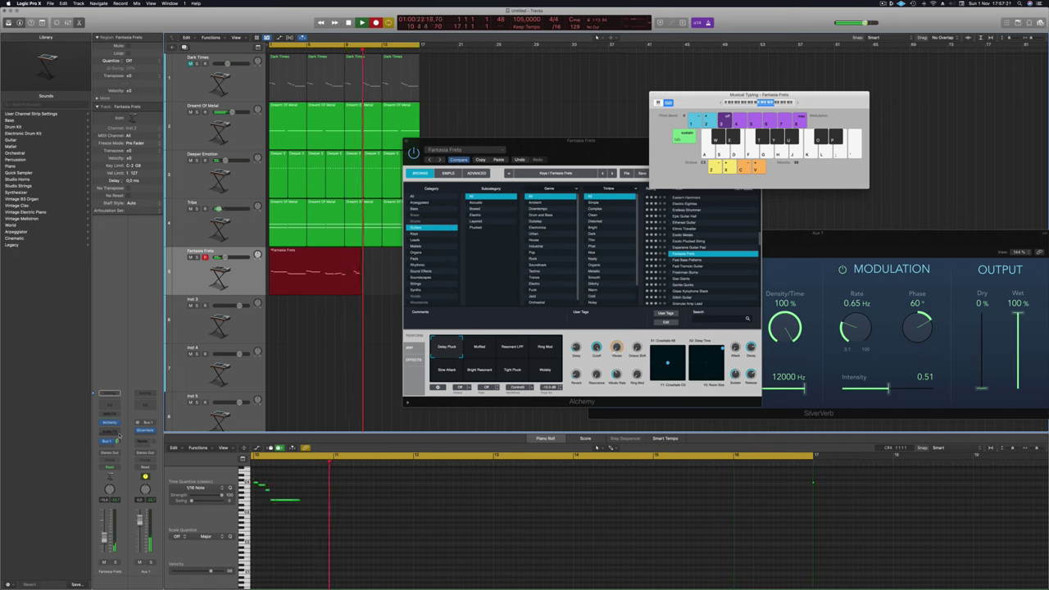
key(k)
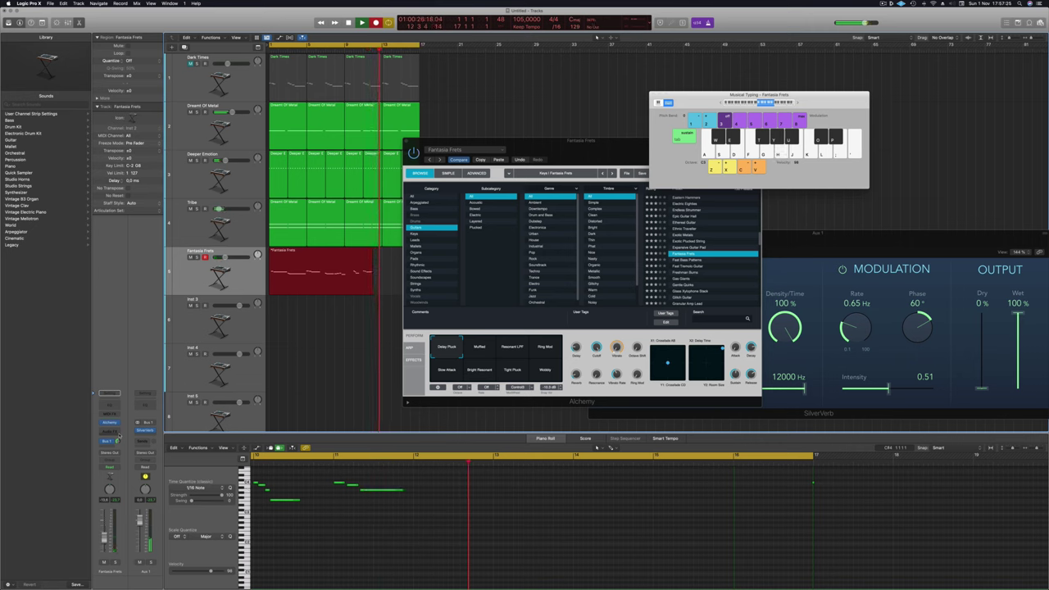
key(d)
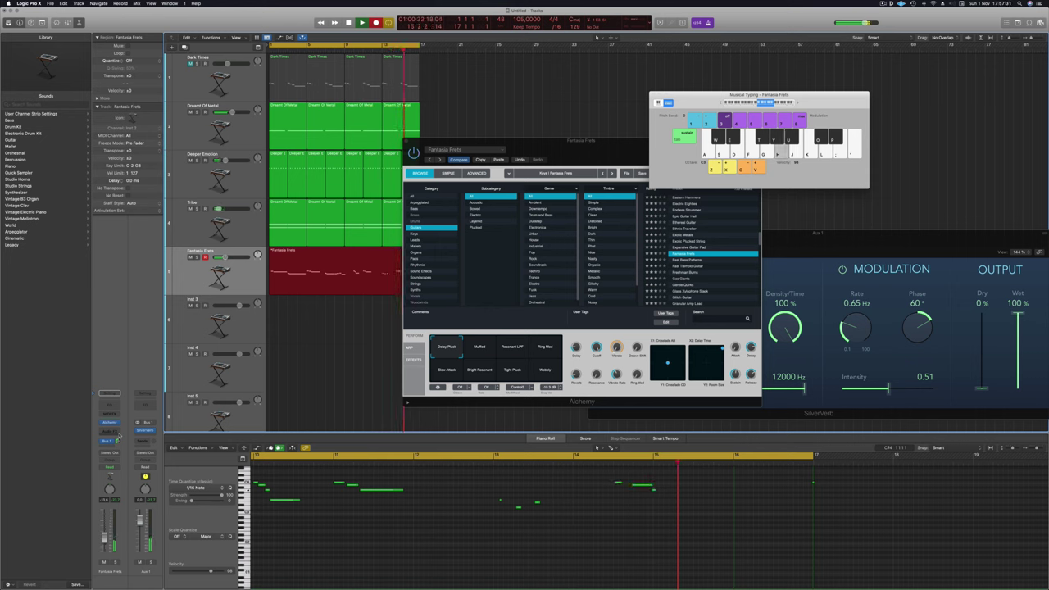
key(space)
key(space)
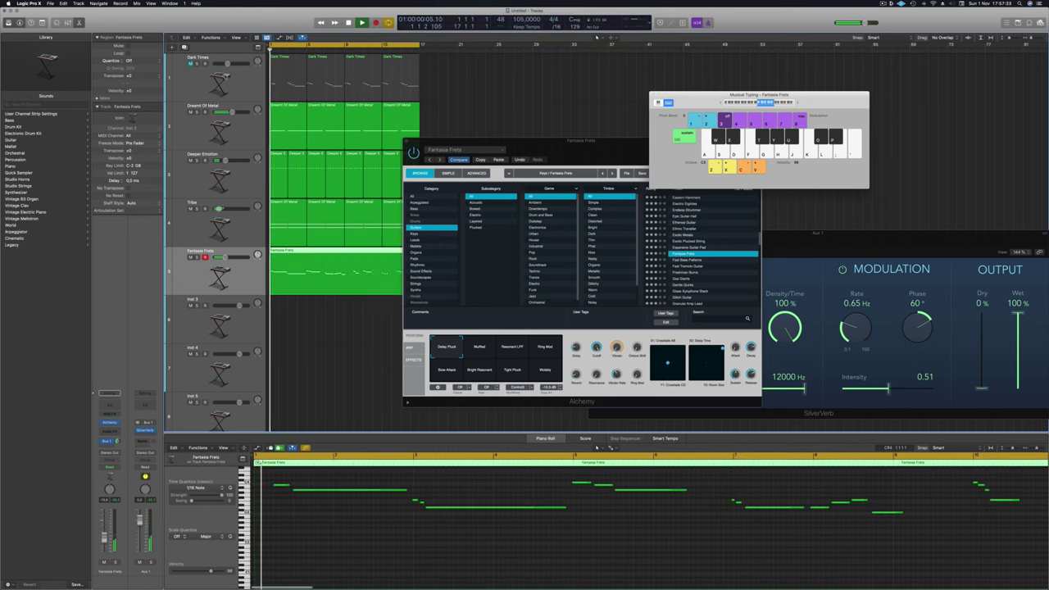
Split the long Fantasia Frets region at bar 5, also splitting the notes that cross the split point.
drag(568, 145, 707, 128)
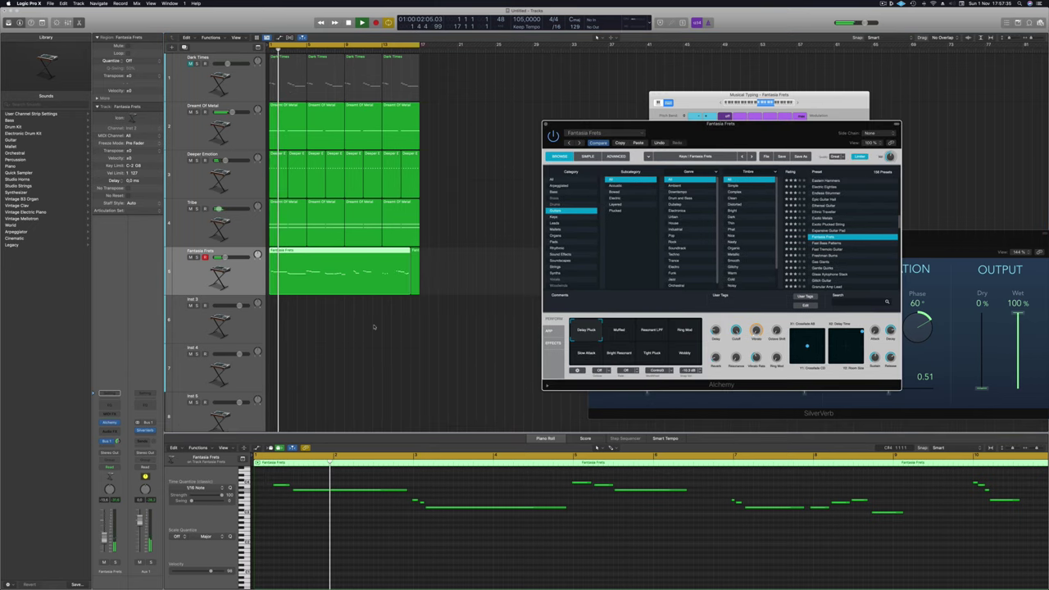
key(super+Left)
key(super+Left)
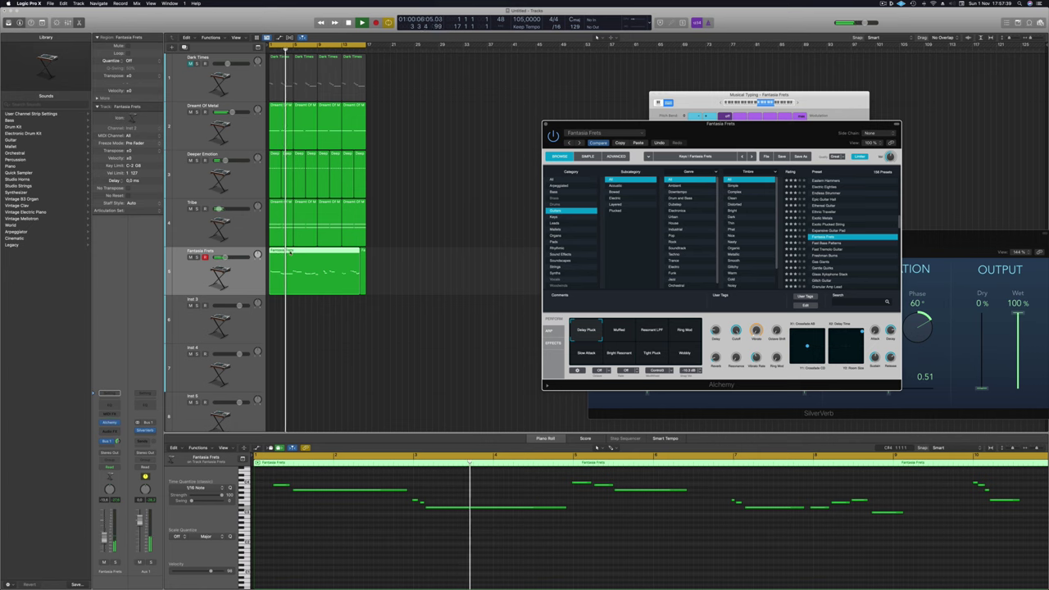
super+click(293, 252)
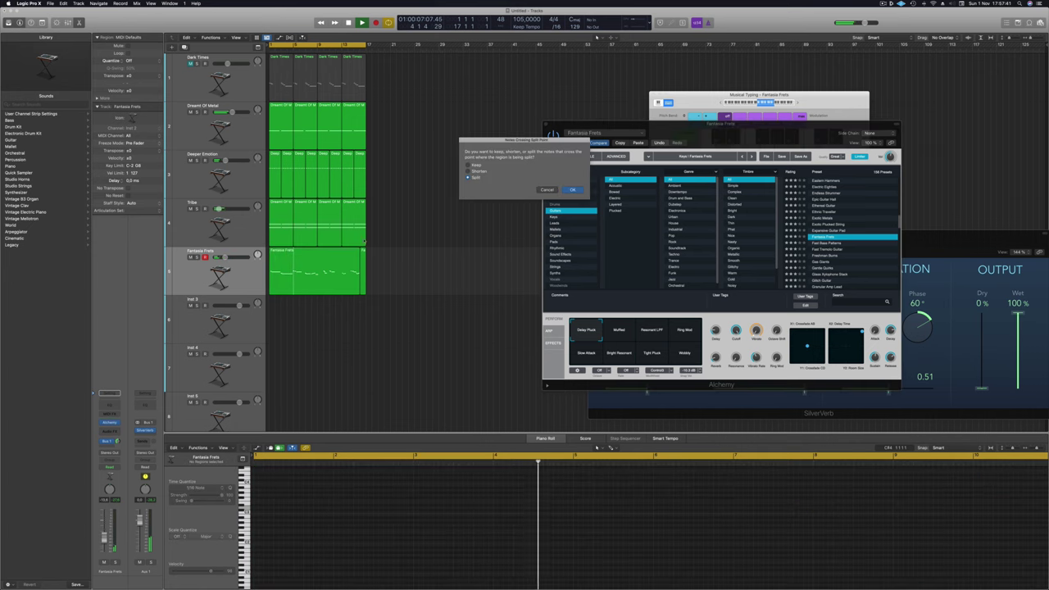
click(572, 191)
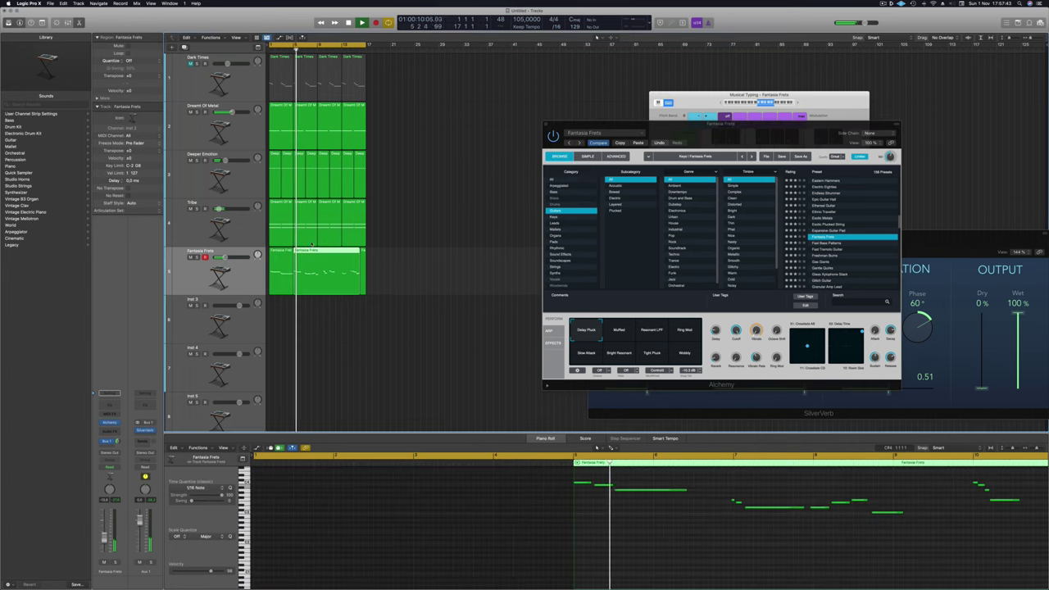
Delete the first four-bar Fantasia Frets region and move the following region to the start of bar 1.
scroll(686, 542, down, 3)
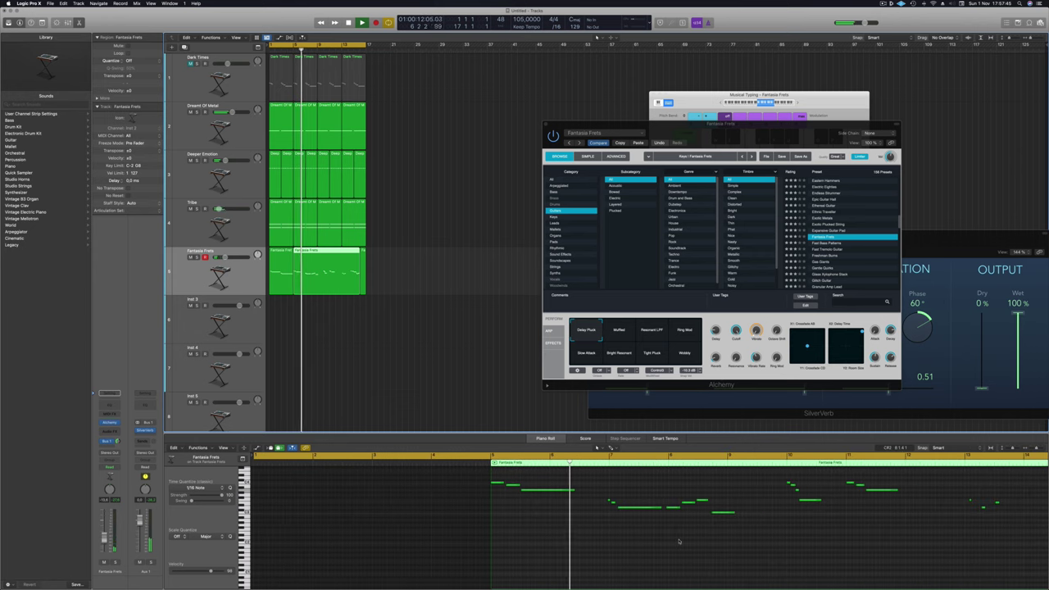
scroll(666, 534, up, 3)
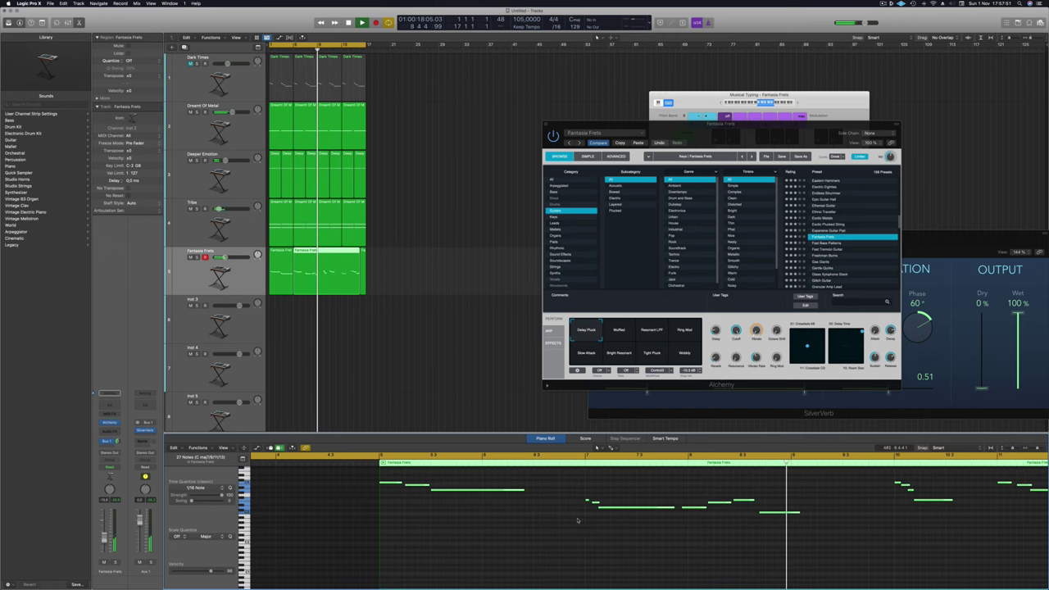
key(space)
key(space)
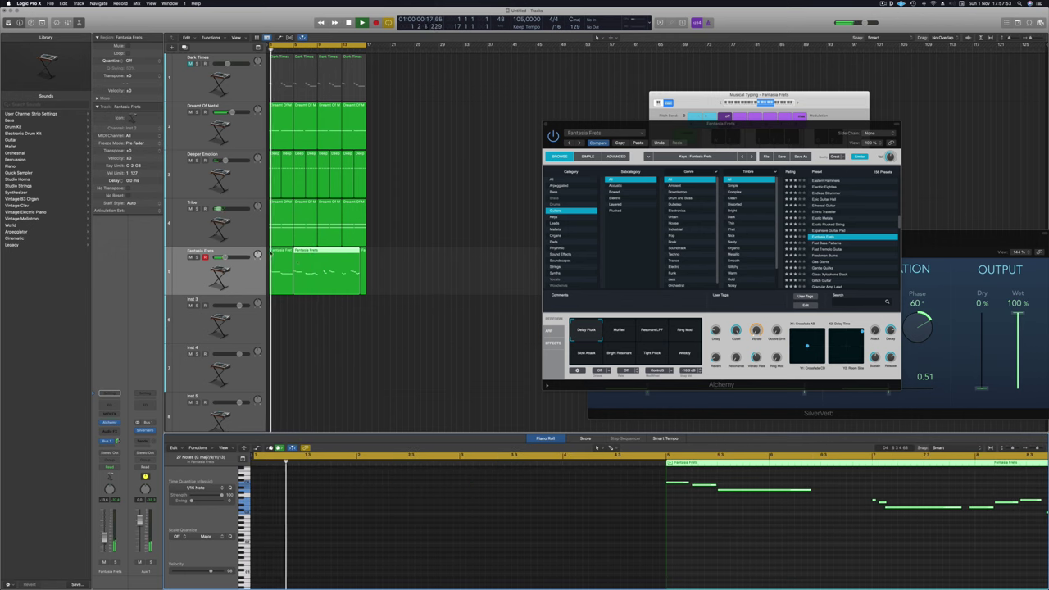
key(Delete)
key(space)
key(space)
drag(320, 256, 298, 257)
key(space)
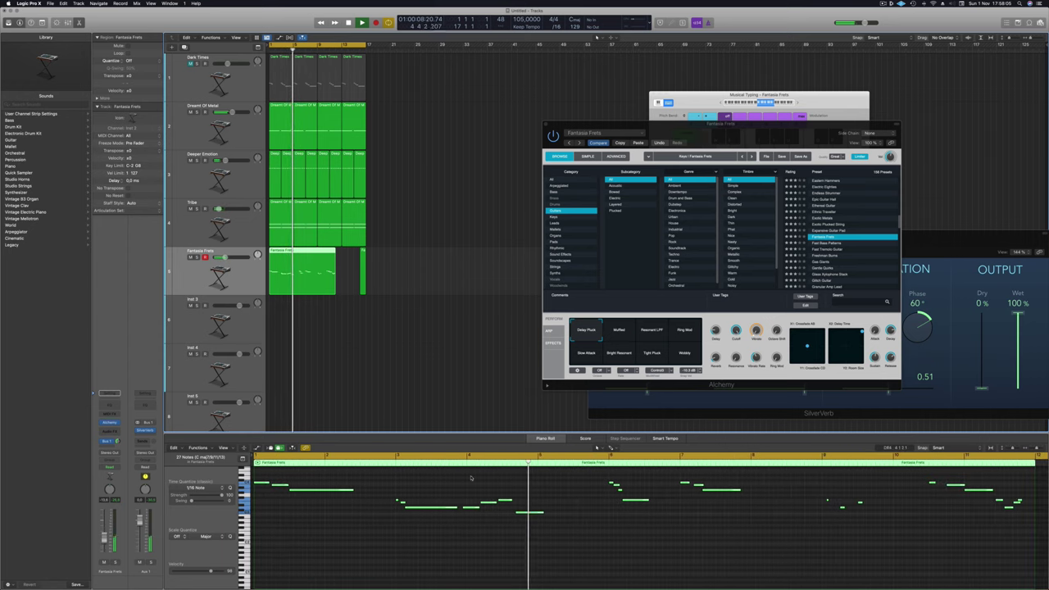
Delete the four closing notes before bar 5, split the Fantasia Frets region at bar 5 and remove the part after it.
drag(470, 490, 548, 538)
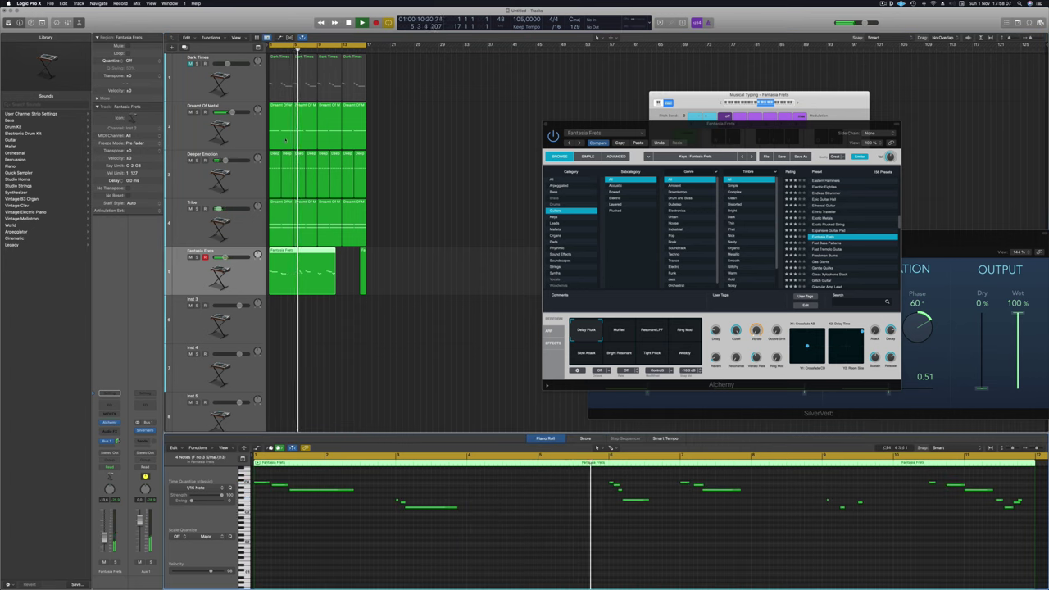
double_click(294, 253)
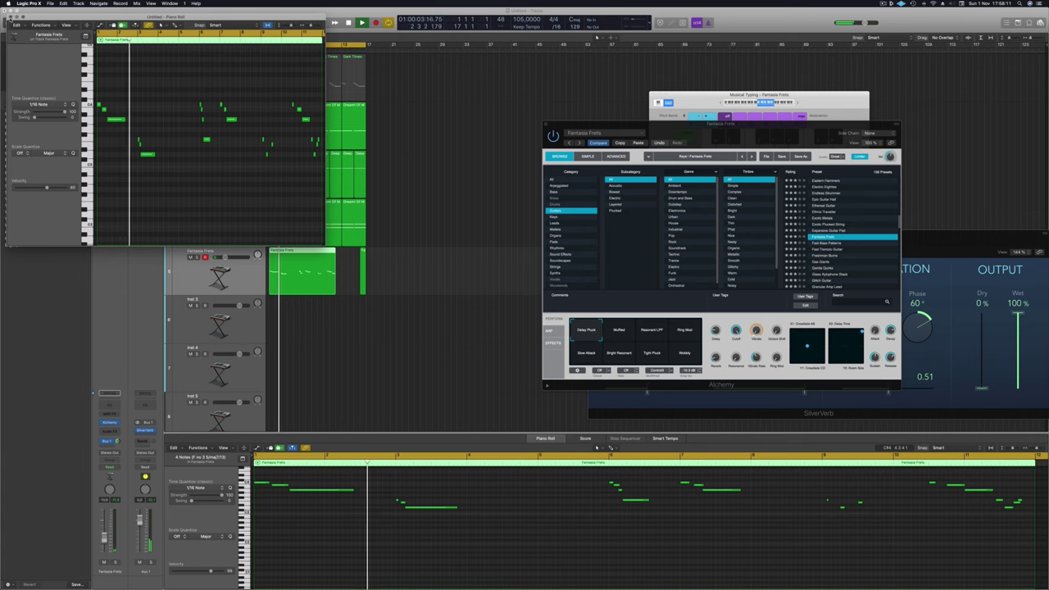
key(super+w)
super+double_click(293, 256)
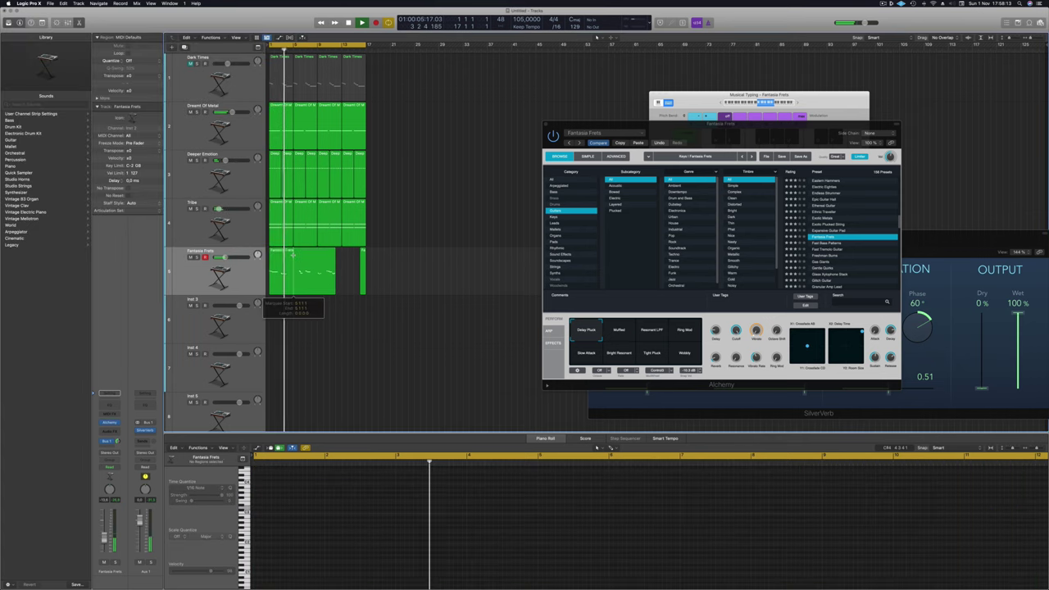
key(Delete)
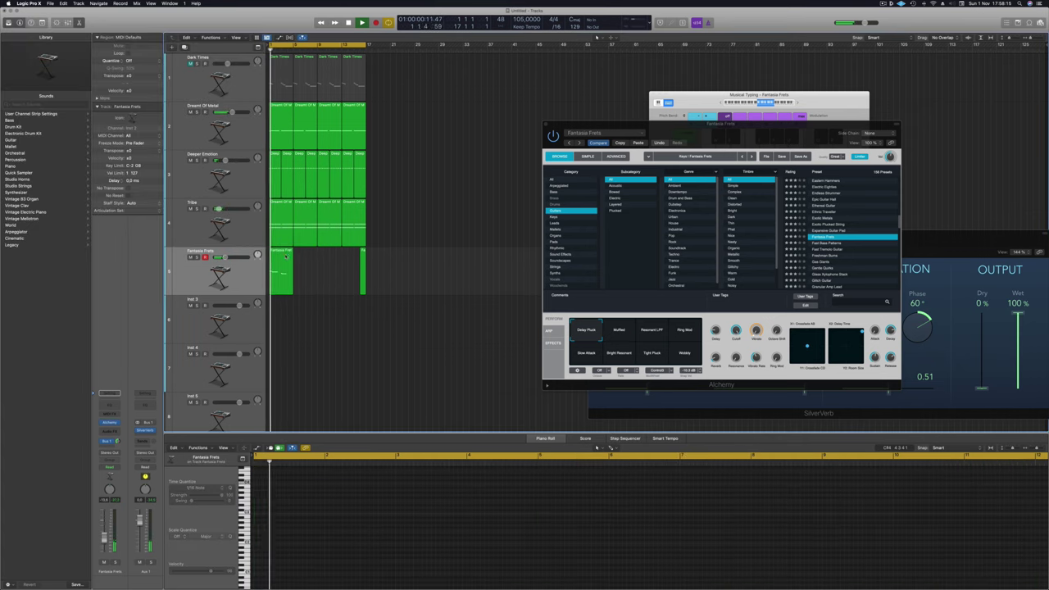
Remove the leftover Fantasia Frets fragment near bar 16 and copy the four-bar region repeatedly to fill the track up to bar 17.
click(361, 278)
click(288, 275)
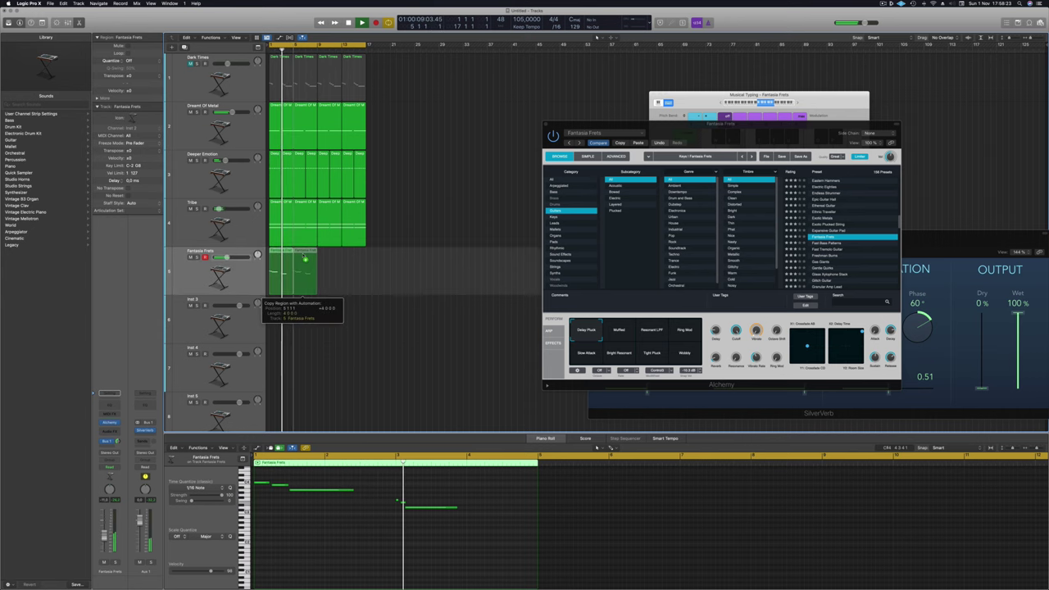
drag(305, 259, 327, 259)
Duplicate the Fantasia Frets track with its settings and copy its four regions onto the new track.
click(251, 265)
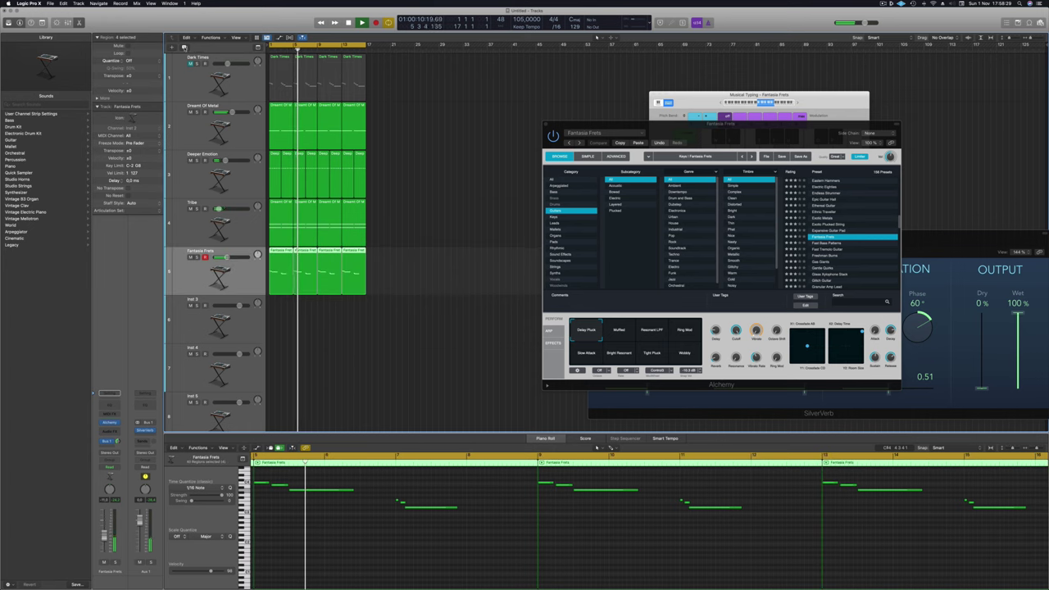
key(super+d)
drag(403, 269, 245, 323)
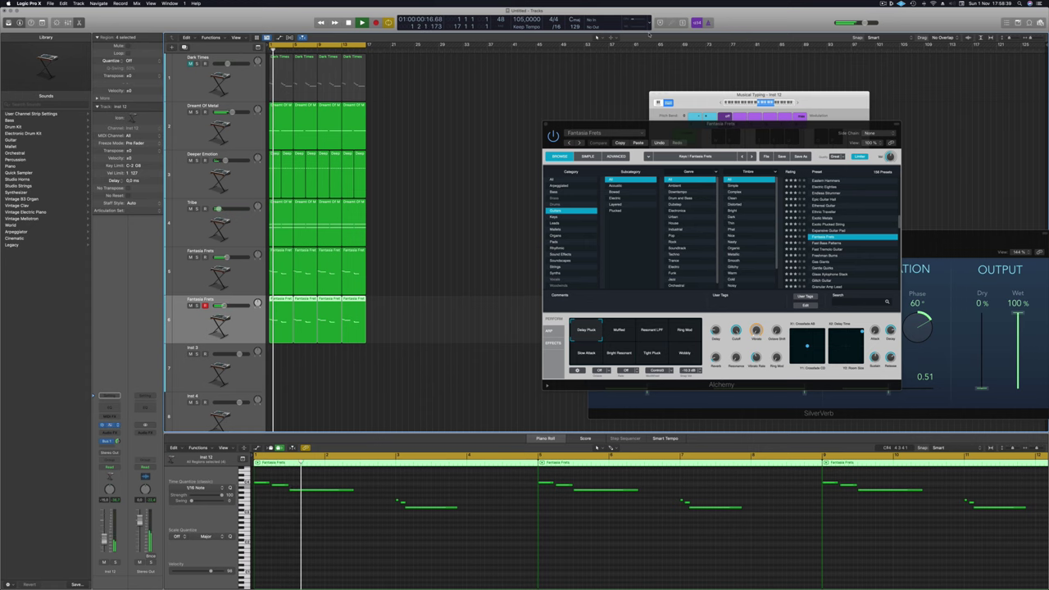
Audition the performance snapshots of the duplicated track's Fantasia Frets preset in Alchemy and choose Resonant LPF.
drag(572, 104, 731, 149)
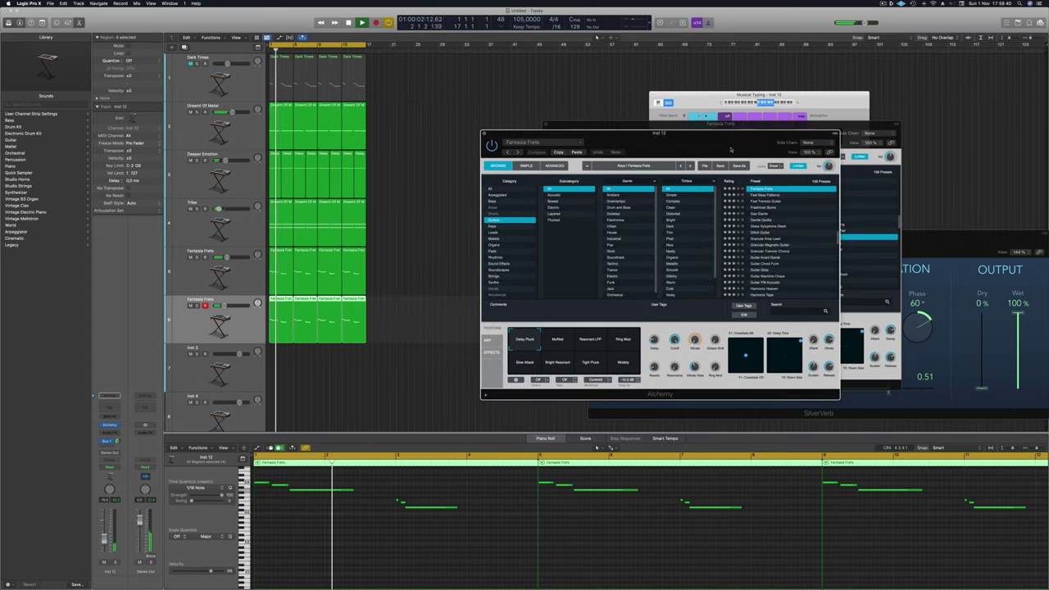
click(557, 339)
click(490, 554)
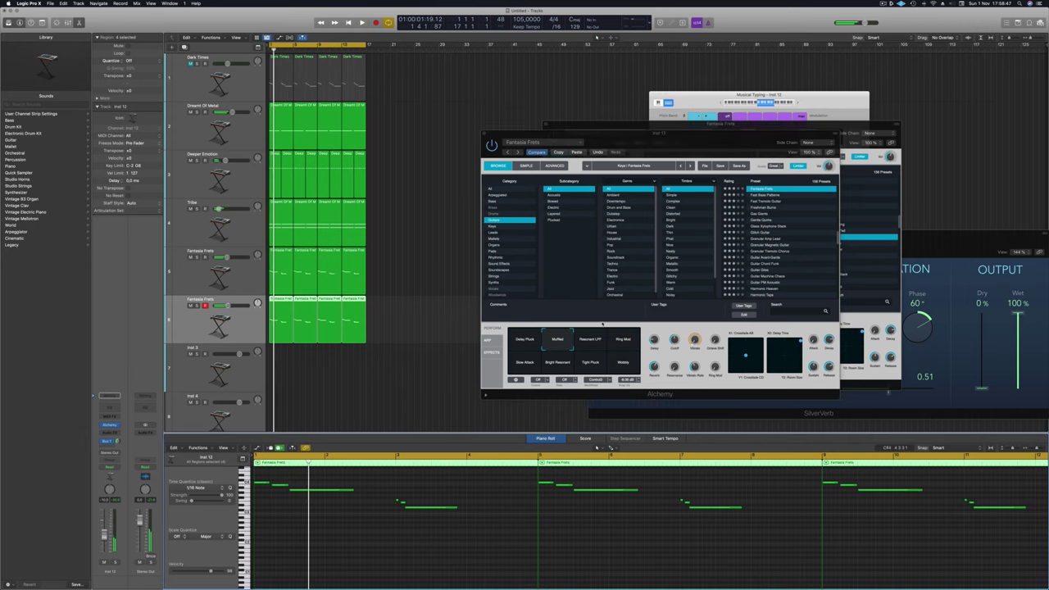
click(594, 345)
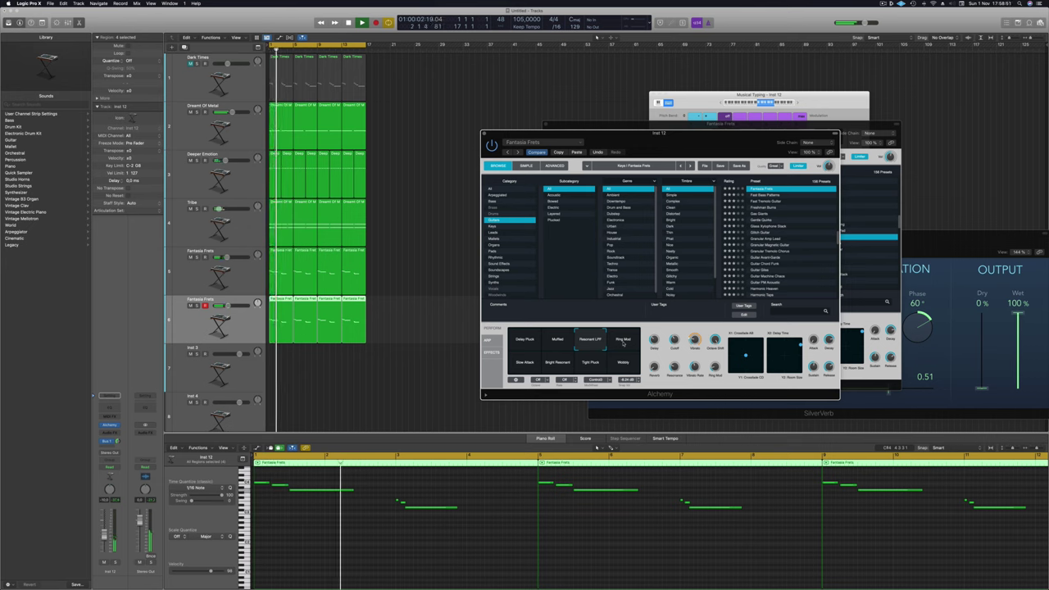
click(525, 362)
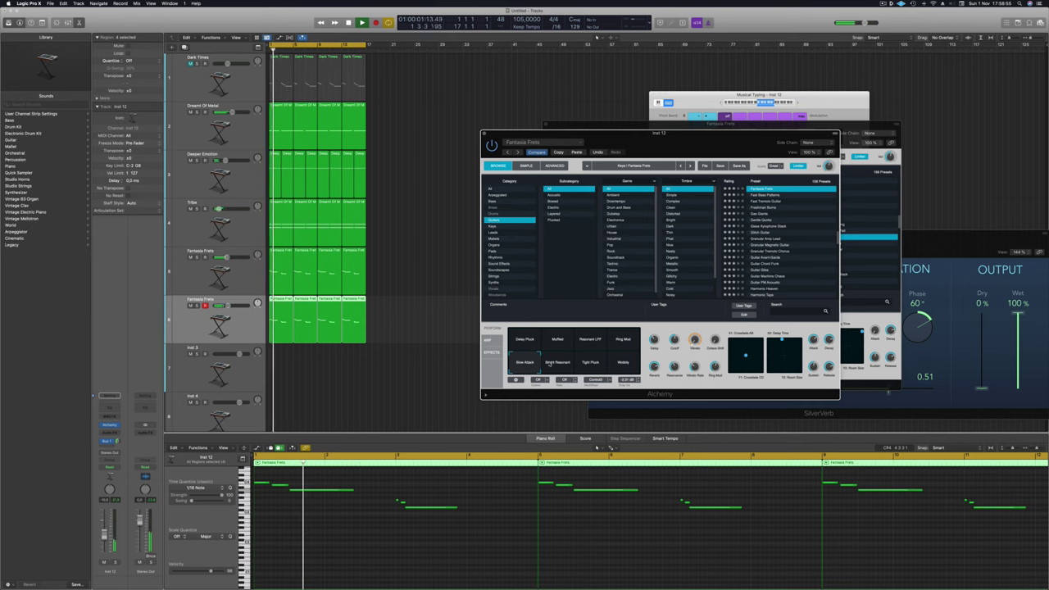
click(549, 363)
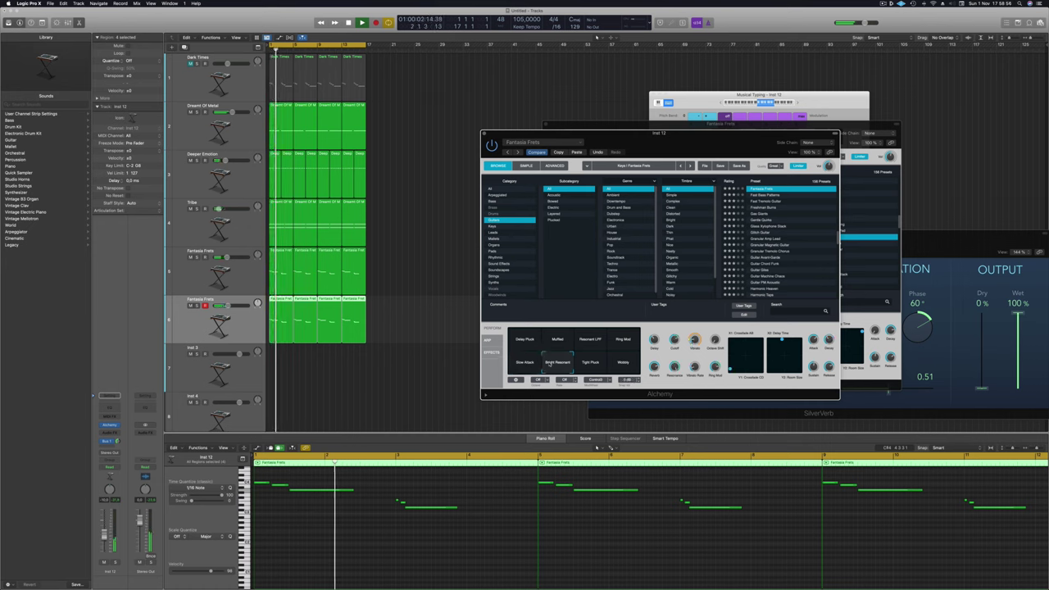
click(590, 365)
click(591, 339)
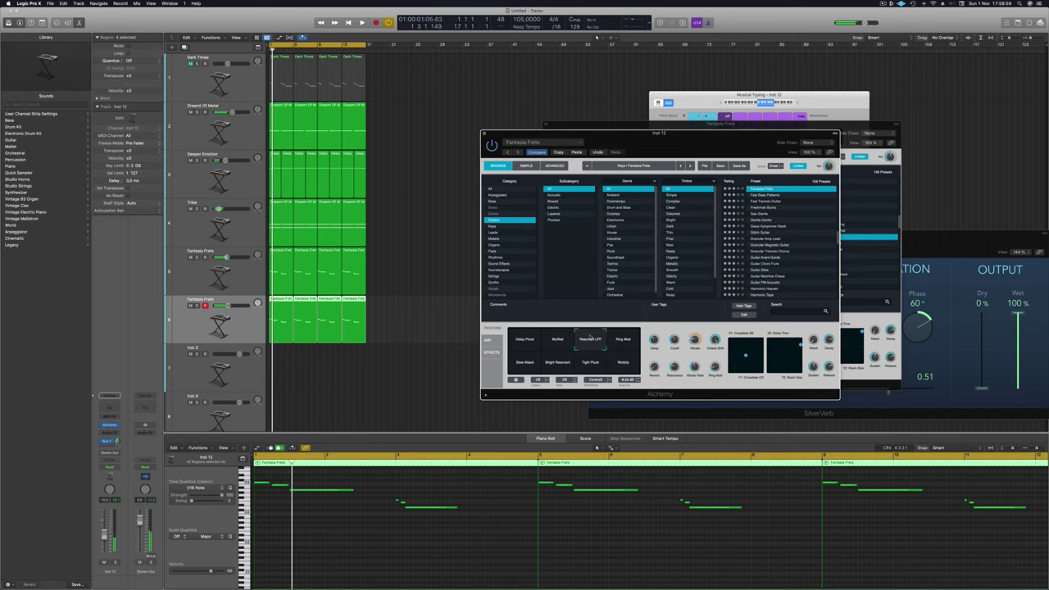
Play the arrangement from the beginning to check the layered Fantasia Frets parts, and close both Alchemy windows.
drag(709, 142, 685, 143)
key(Return)
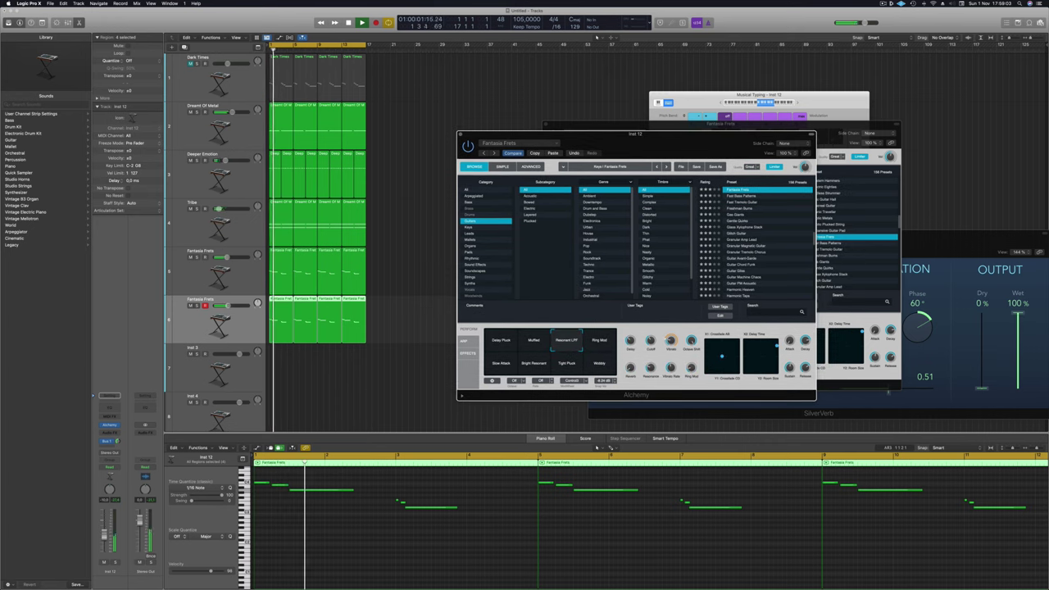
click(597, 448)
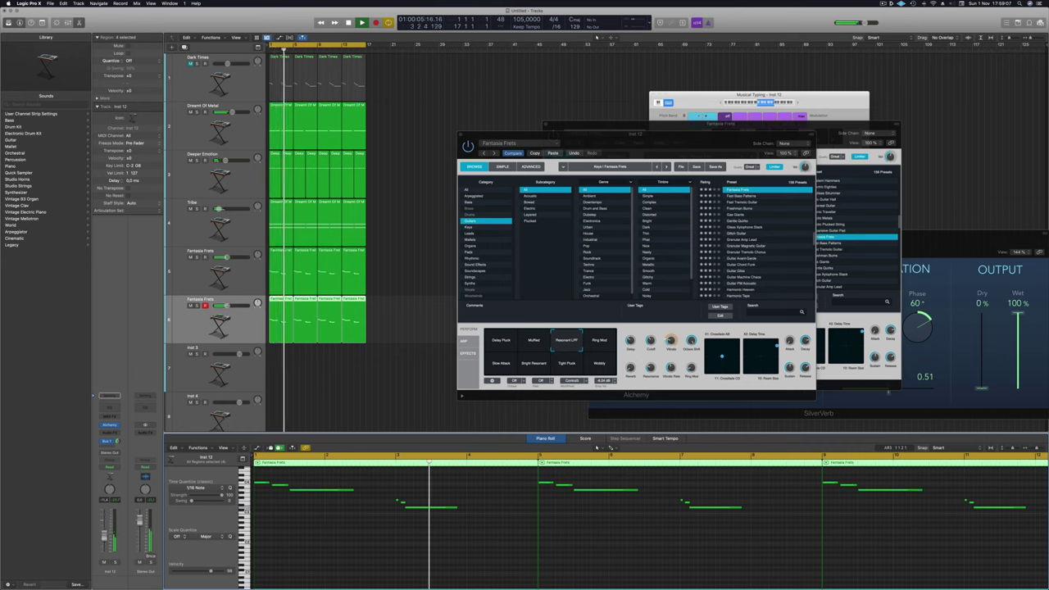
drag(478, 133, 544, 123)
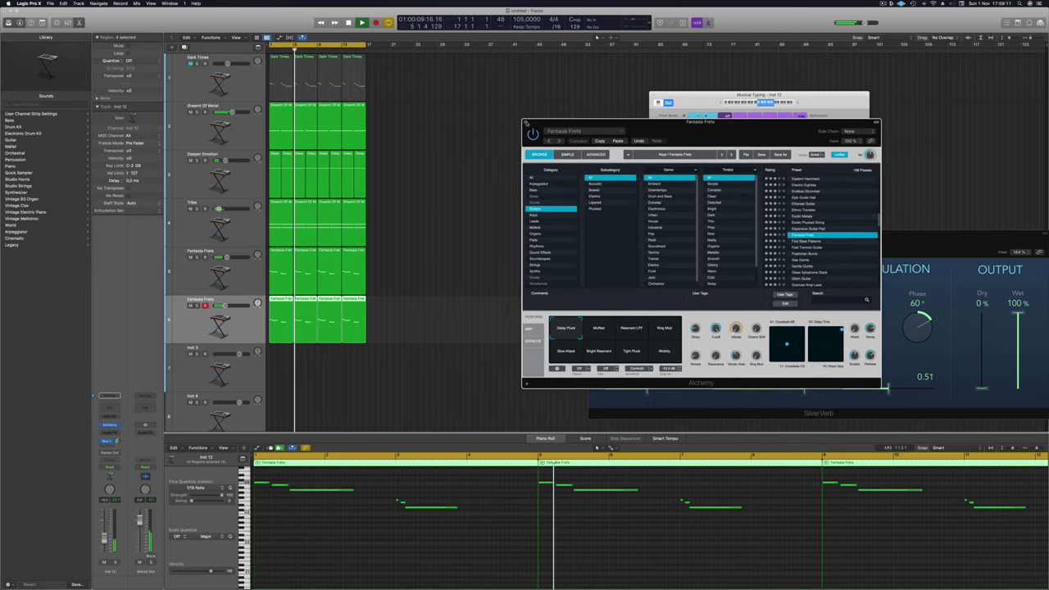
key(super+w)
click(402, 173)
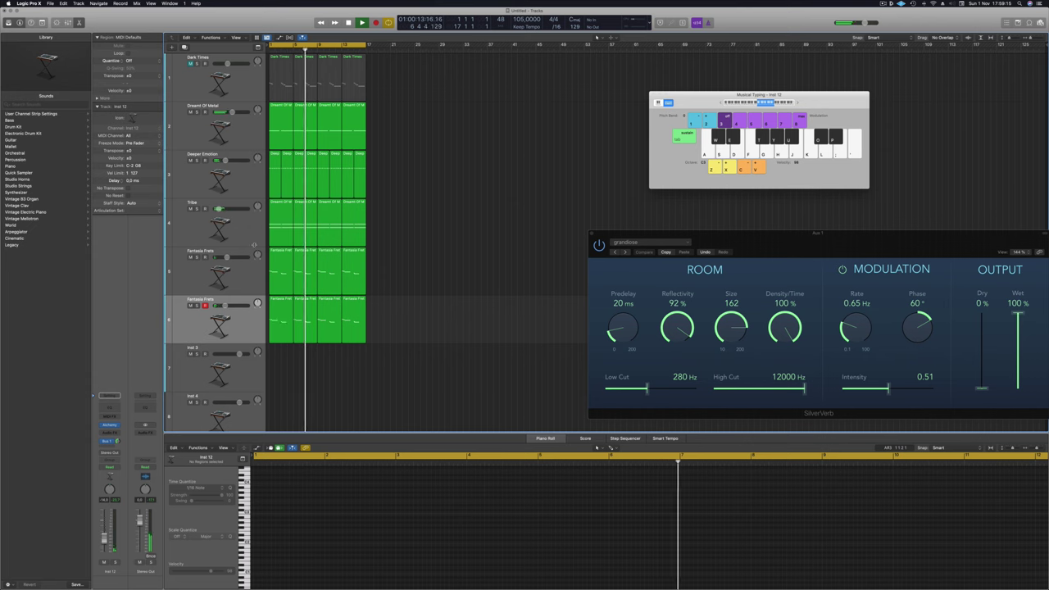
Duplicate the second Fantasia Frets track and load Alchemy's Dark Impact preset from the Sound Effects category on the new track.
click(242, 322)
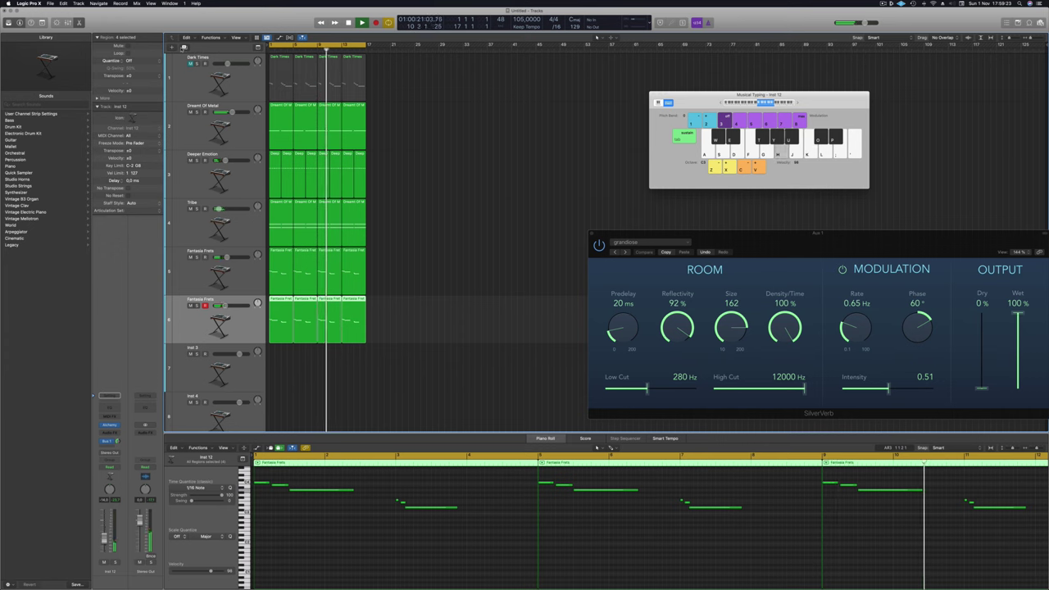
key(super+d)
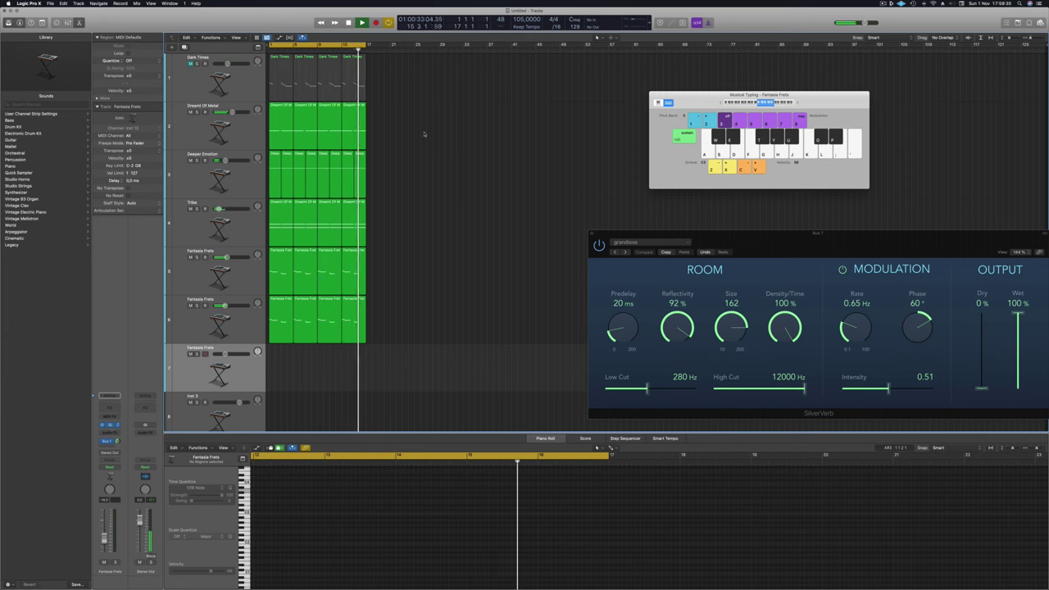
click(109, 425)
drag(510, 96, 549, 97)
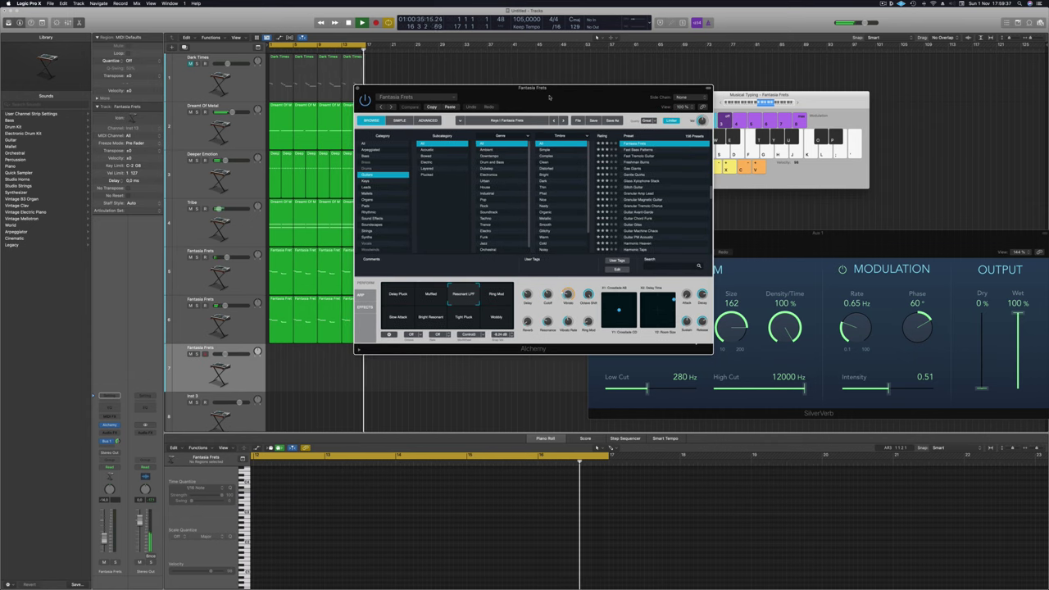
click(375, 218)
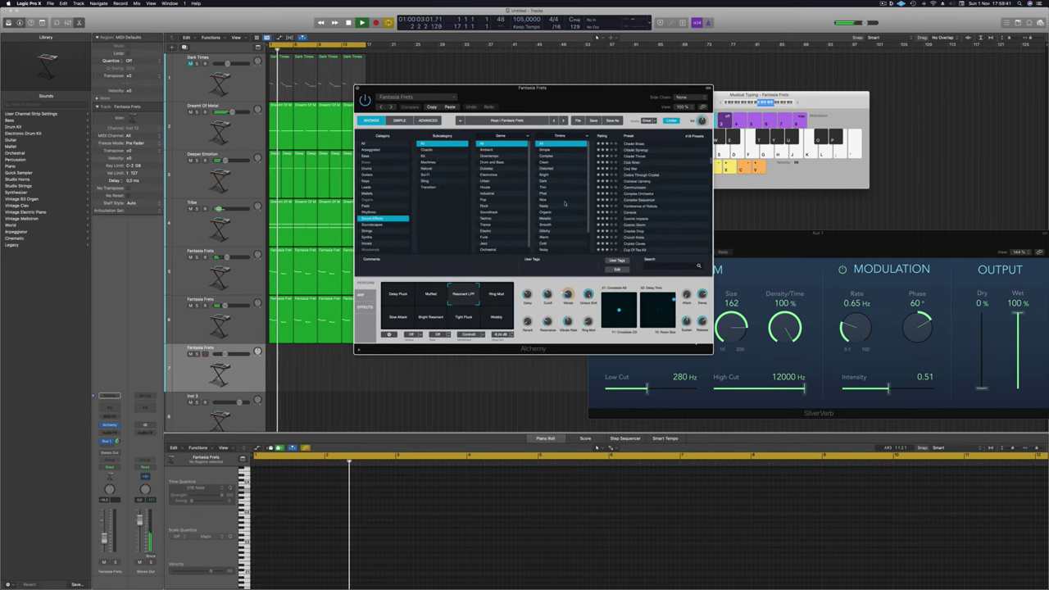
scroll(655, 183, down, 5)
scroll(656, 184, down, 4)
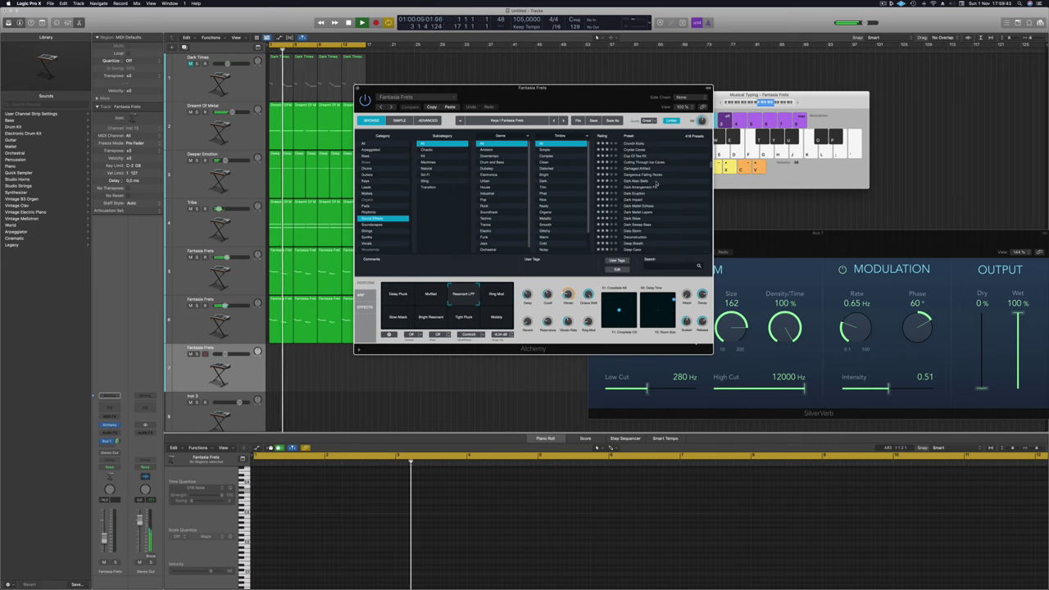
click(631, 200)
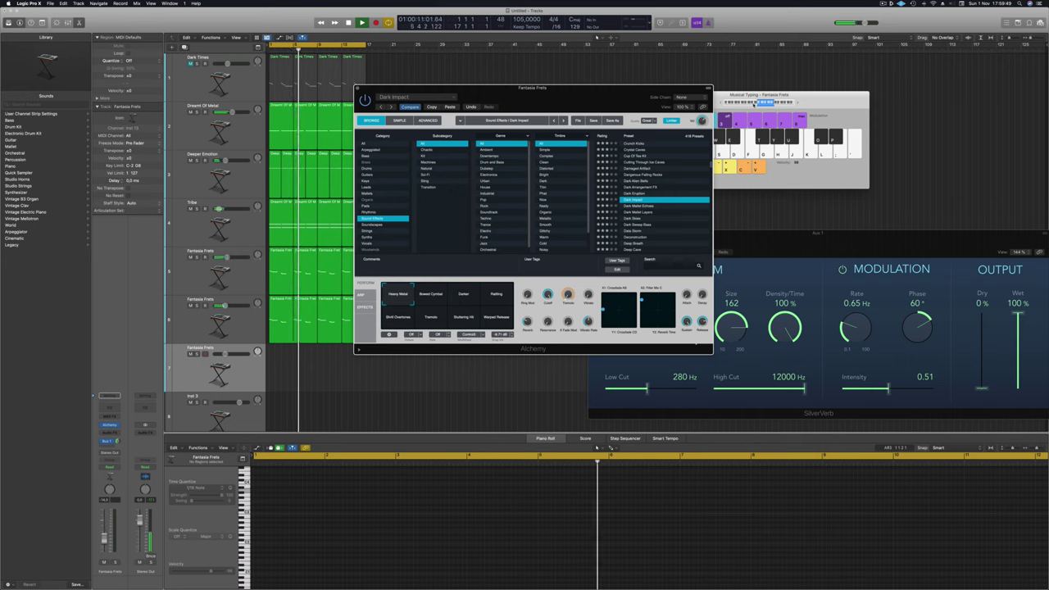
Shift the Musical Typing range down to octave C2, play a test note and slightly lower the new track's volume.
click(754, 103)
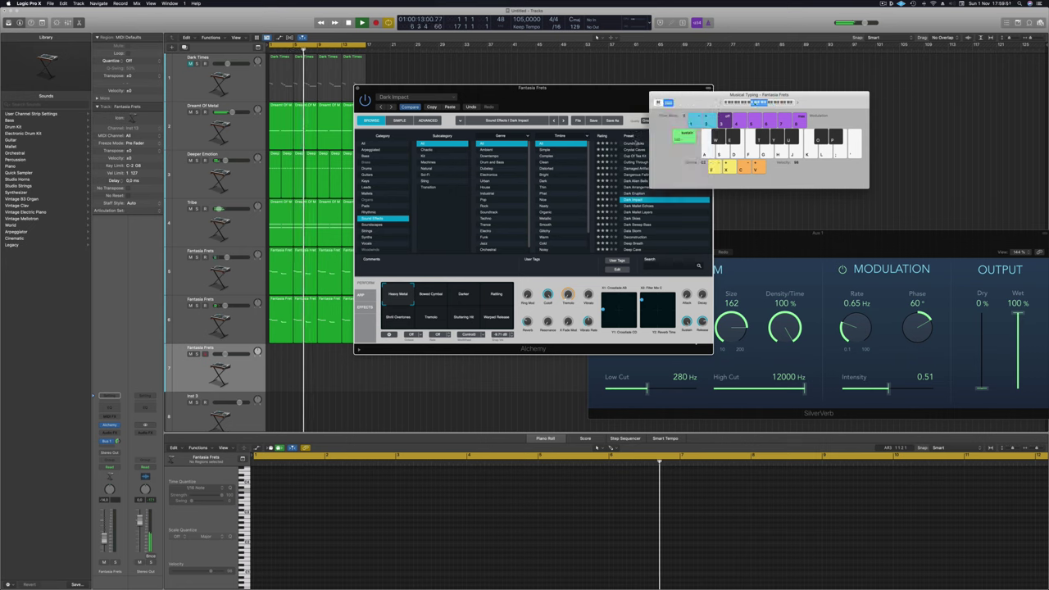
key(d)
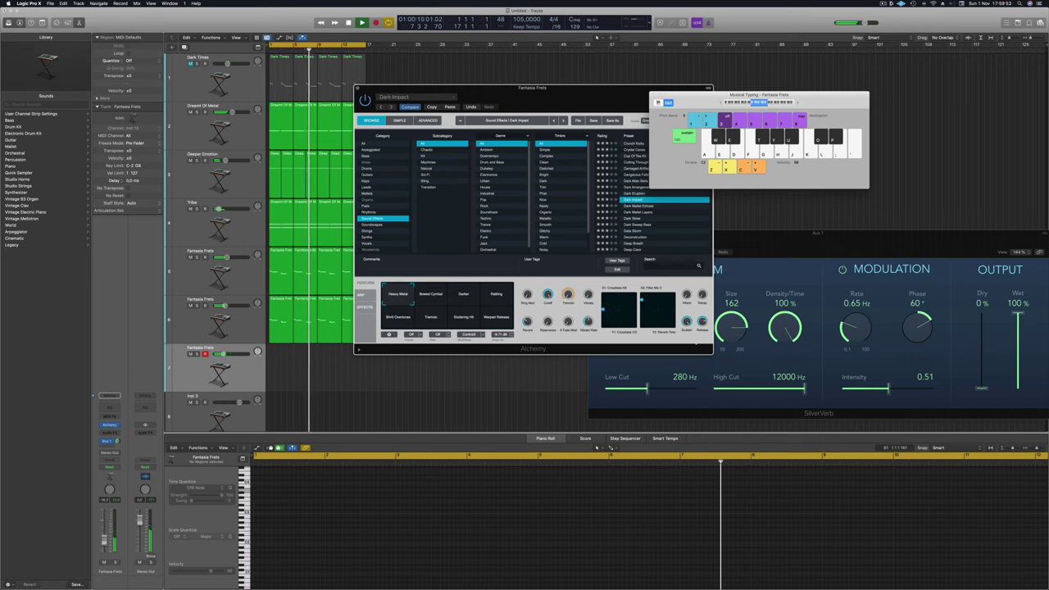
drag(104, 536, 104, 540)
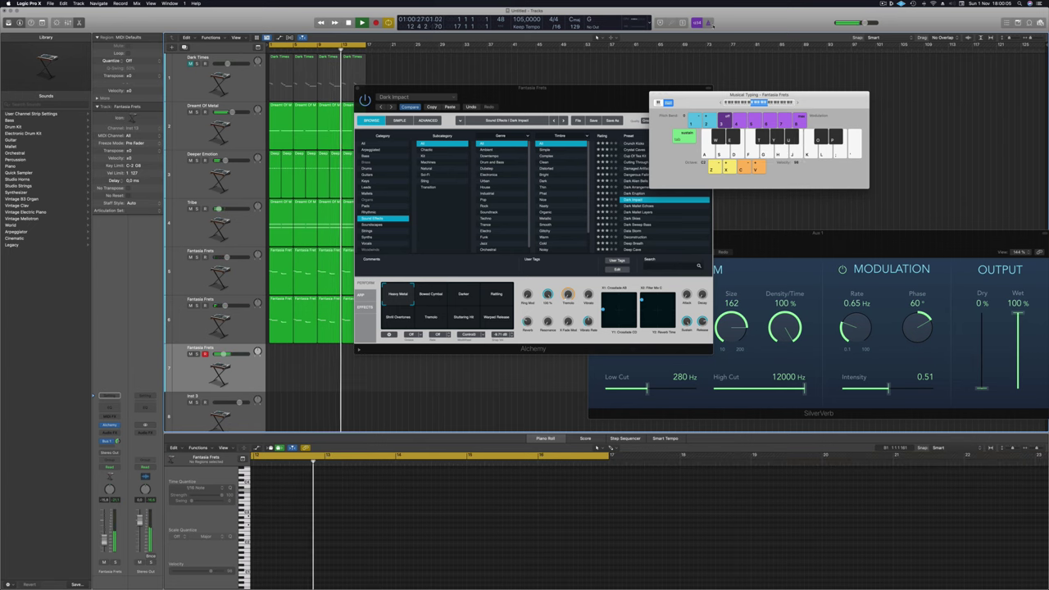
drag(581, 87, 622, 144)
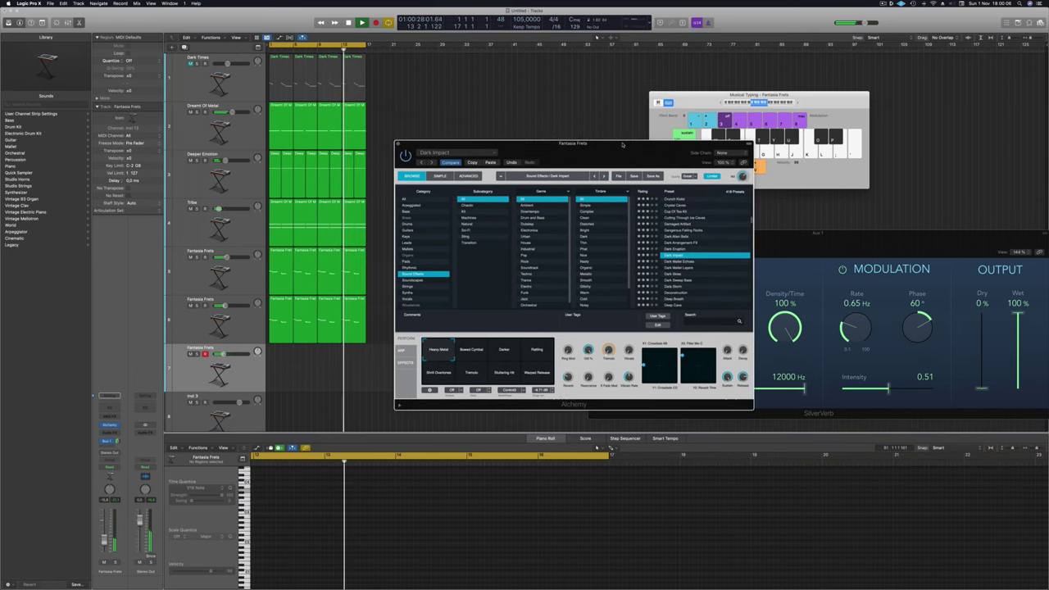
Audition Dark Impact's Bowed Cymbal and Darker snapshots, shift the Musical Typing range up an octave and play several test notes.
click(485, 350)
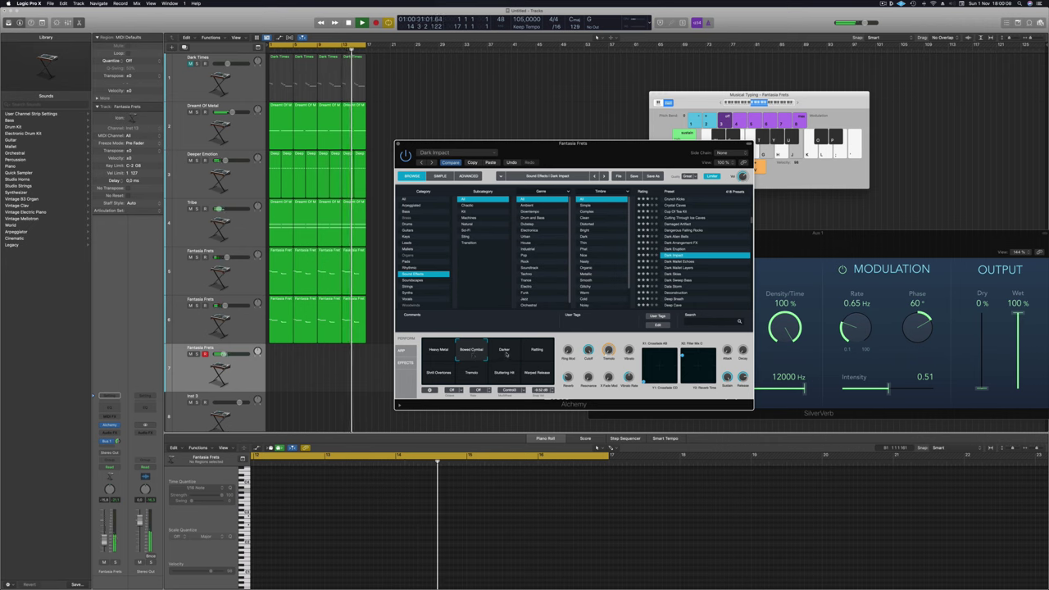
click(505, 352)
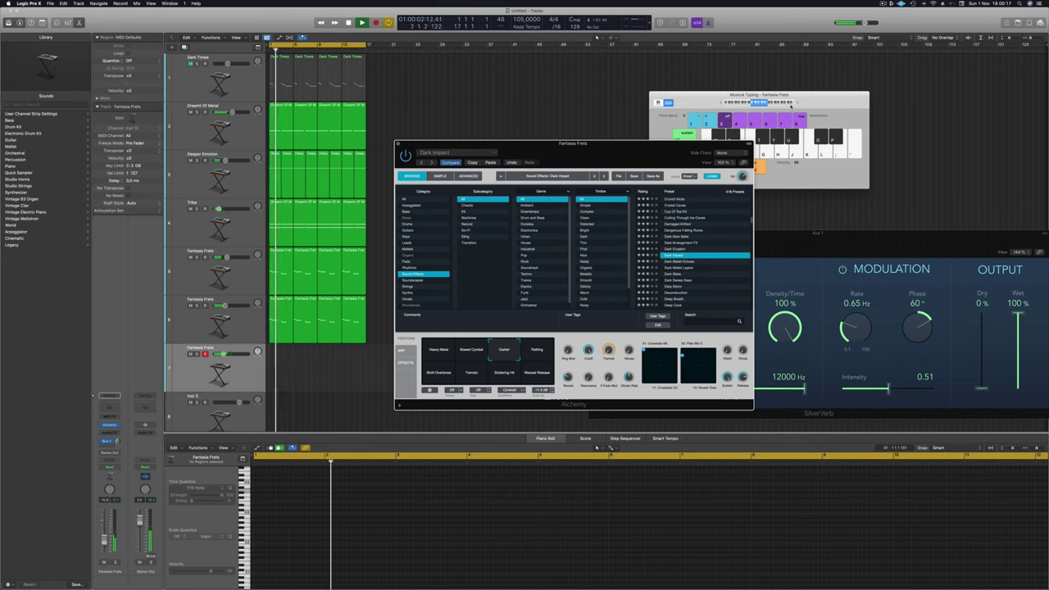
click(792, 104)
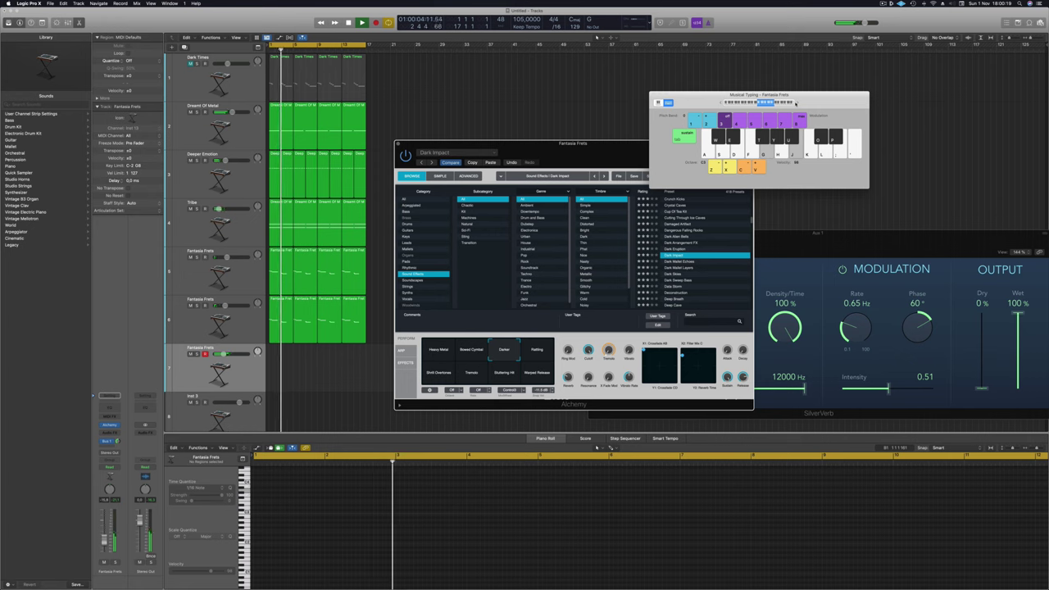
key(f)
key(f)
key(h)
key(j)
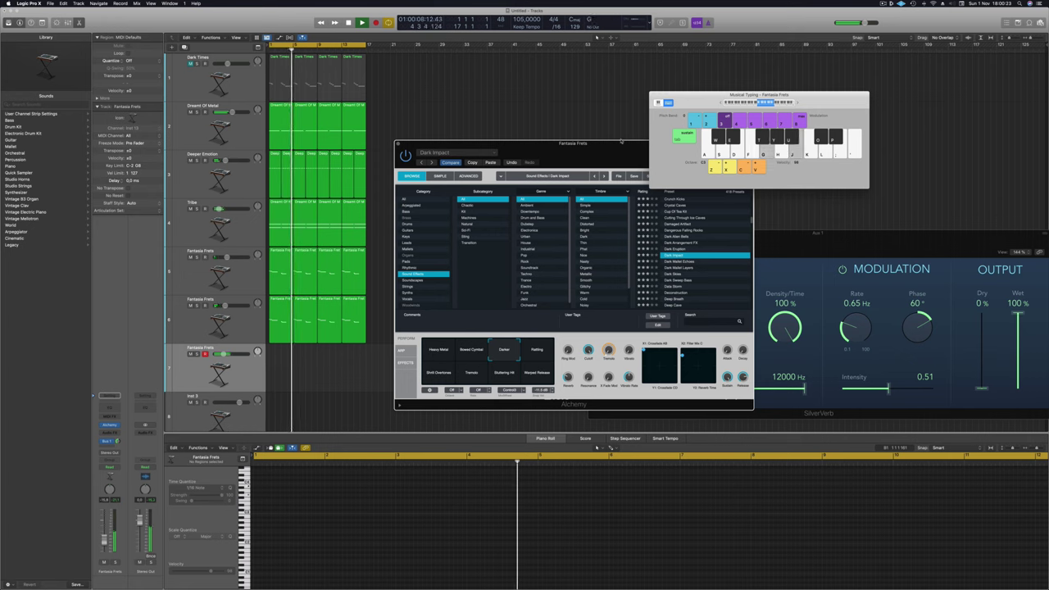
Load the Dark Mallet Echoes preset, move the Alchemy and Musical Typing windows apart, and test notes in two octave ranges.
drag(621, 142, 583, 138)
click(636, 258)
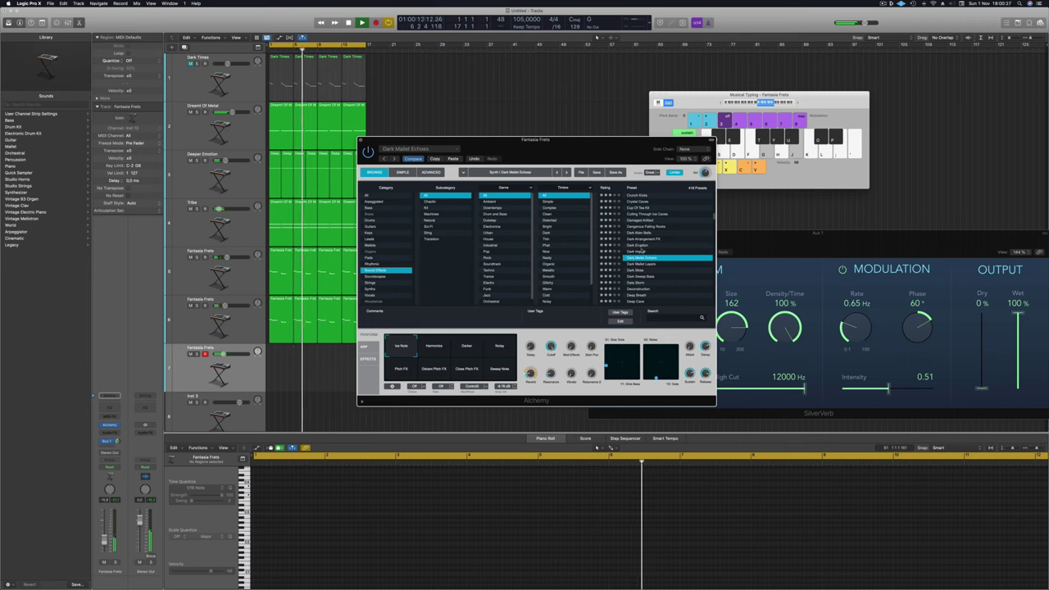
click(720, 103)
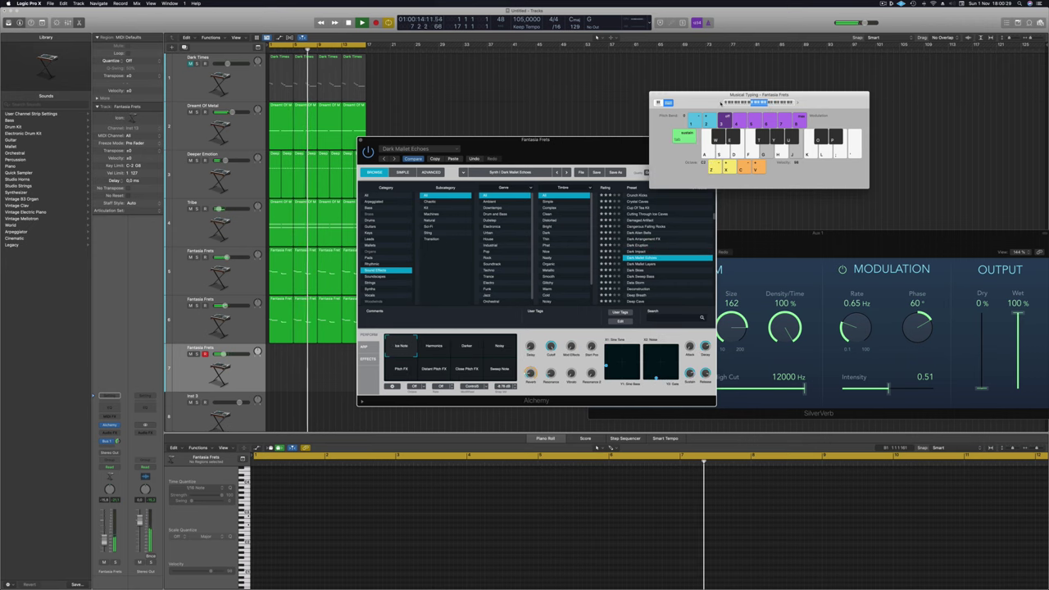
drag(720, 103, 790, 68)
drag(585, 144, 587, 54)
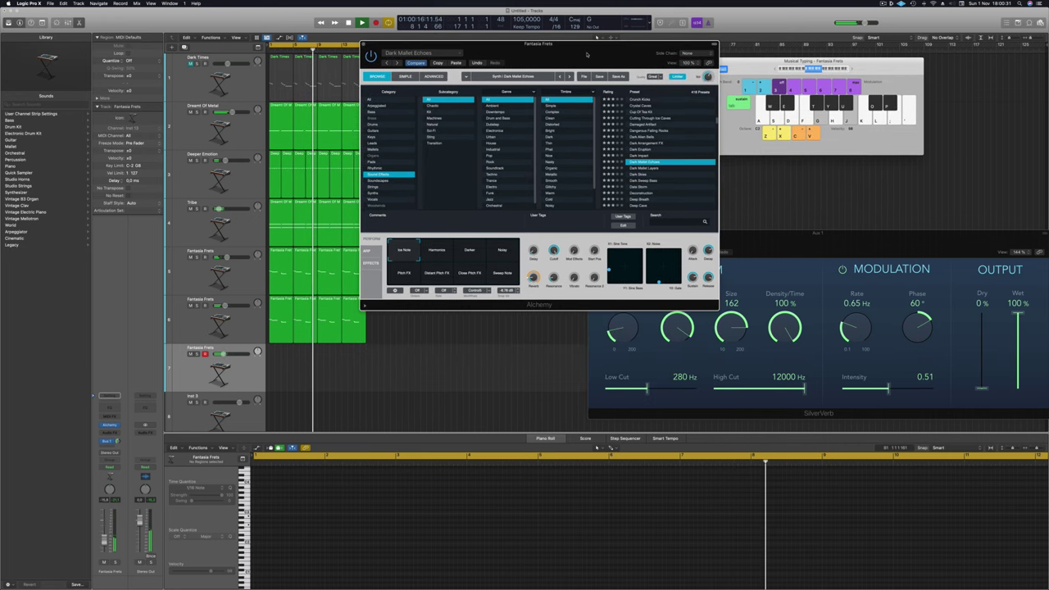
key(j)
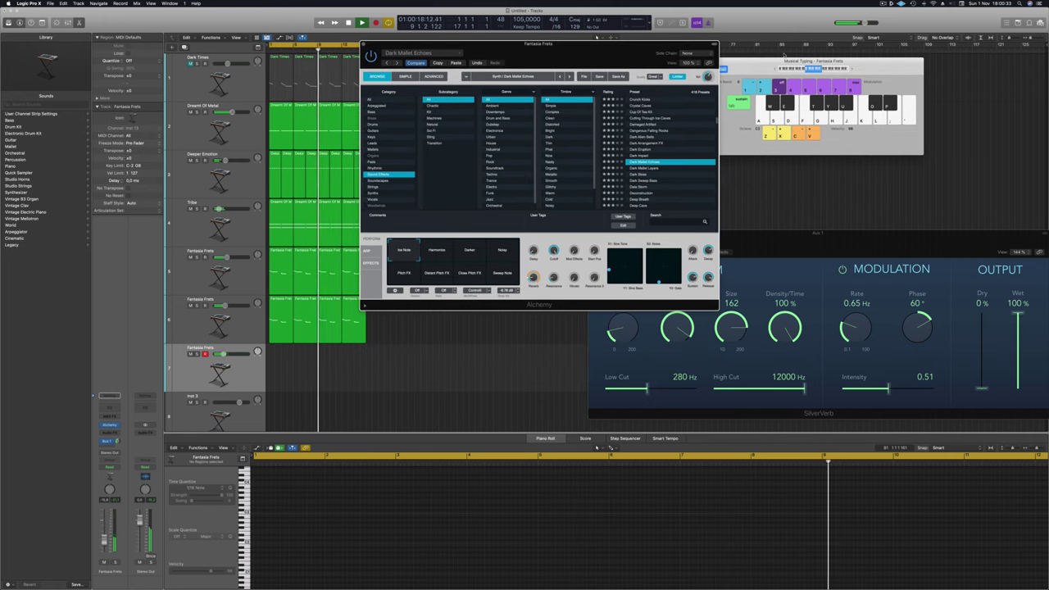
click(776, 69)
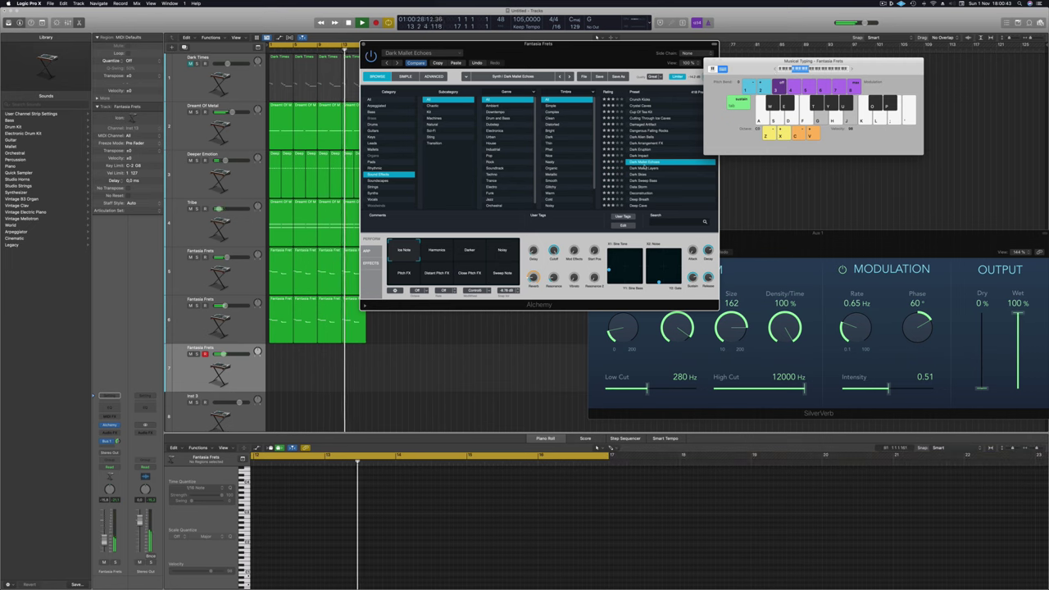
Load the Dark Mallet Layers preset, raise the Musical Typing range and audition its Cavern, Deep, Perc Pad, Bright Fade, Early Mod and Warm snapshots.
click(647, 168)
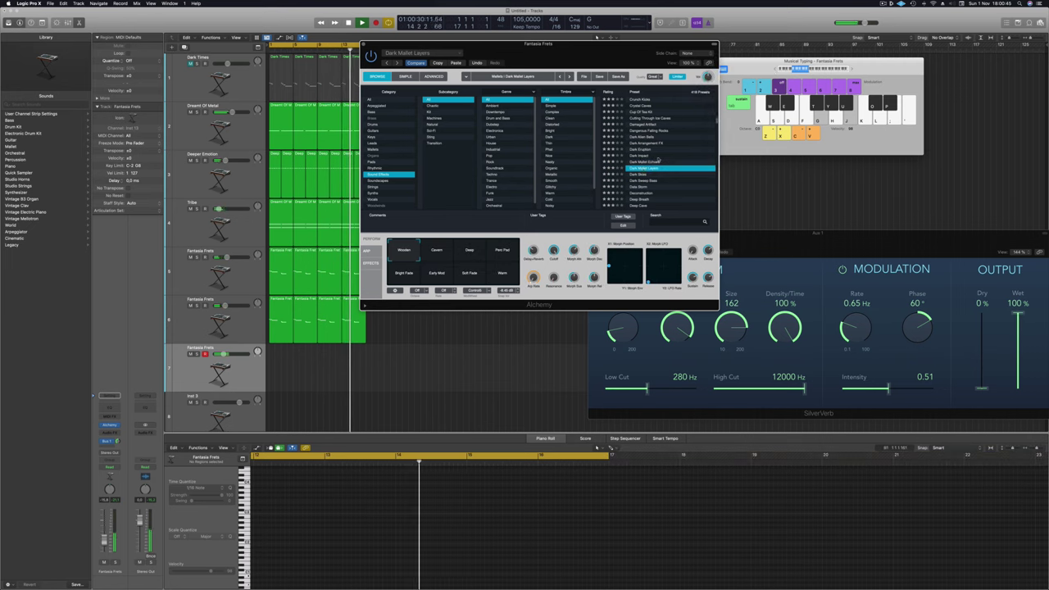
click(852, 70)
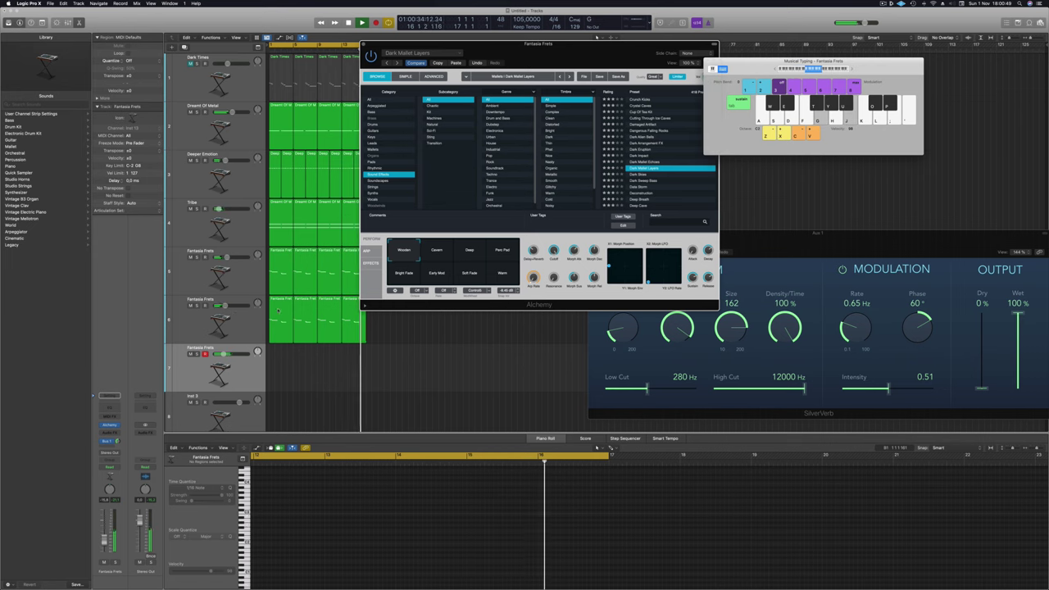
click(438, 252)
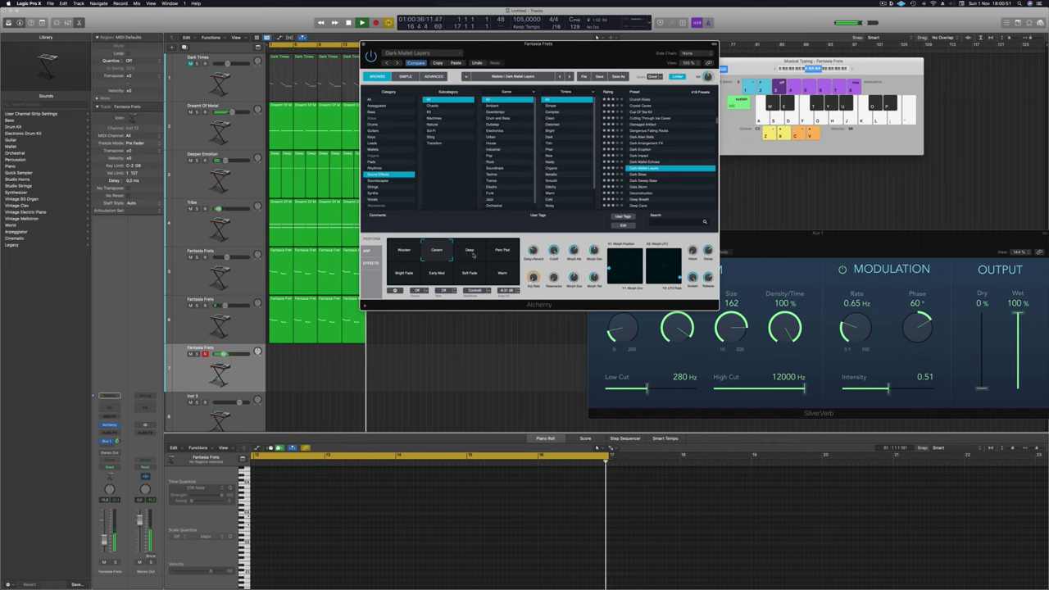
click(471, 252)
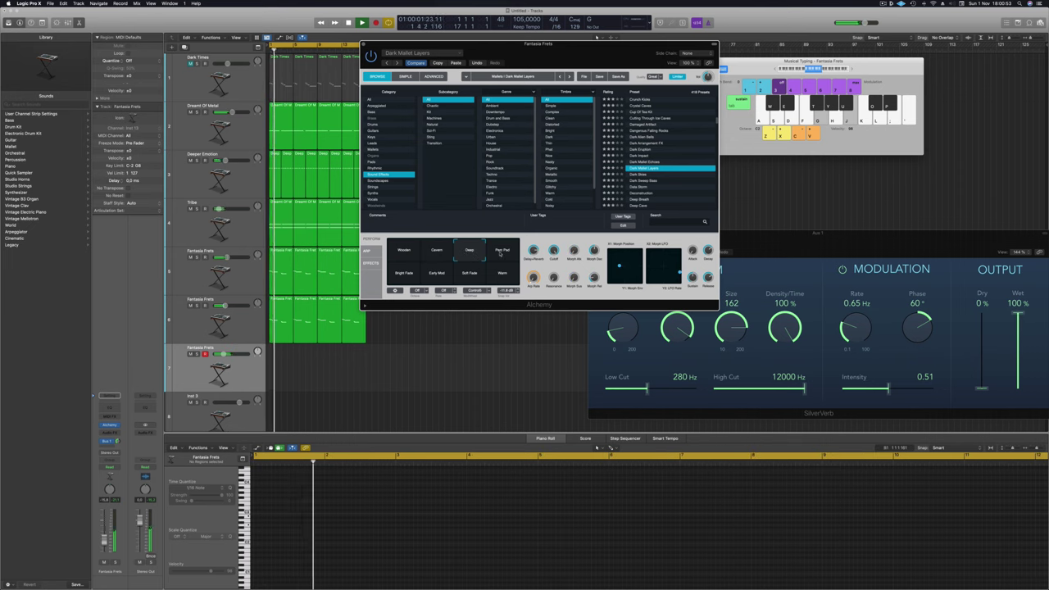
click(501, 252)
click(404, 274)
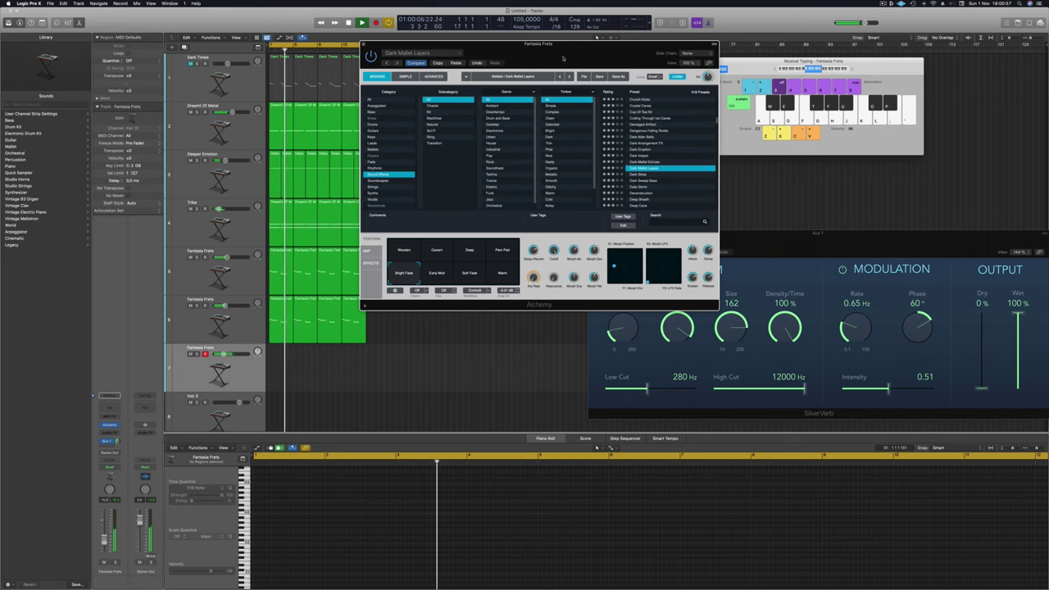
drag(564, 57, 724, 98)
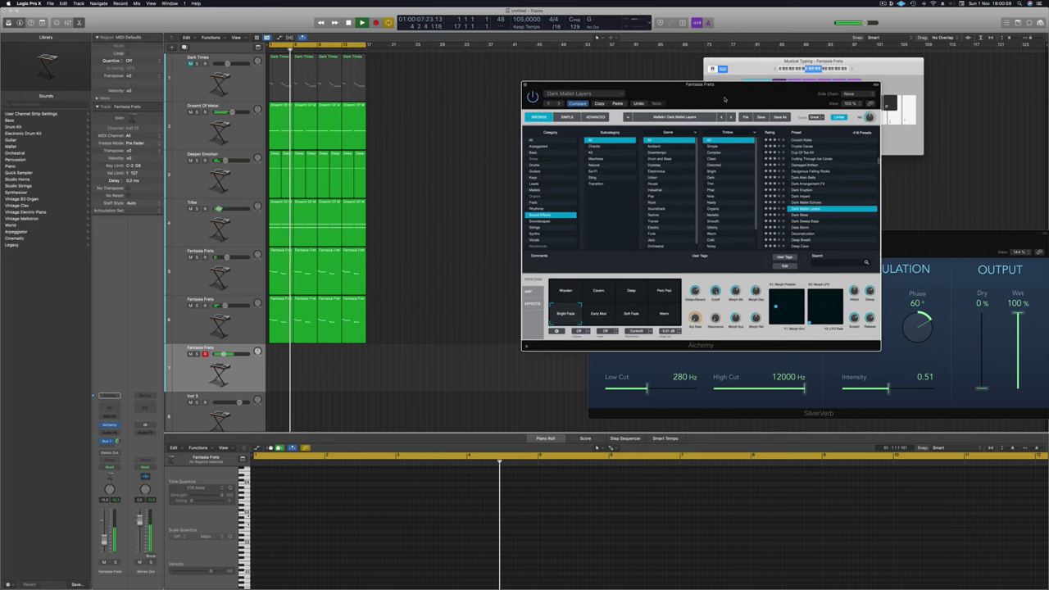
click(610, 317)
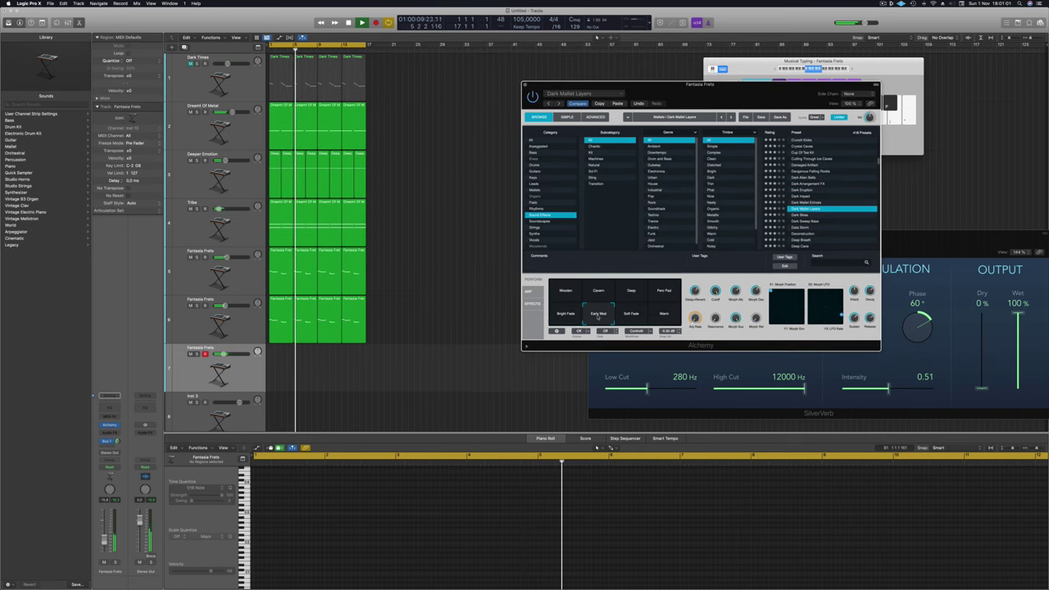
click(664, 315)
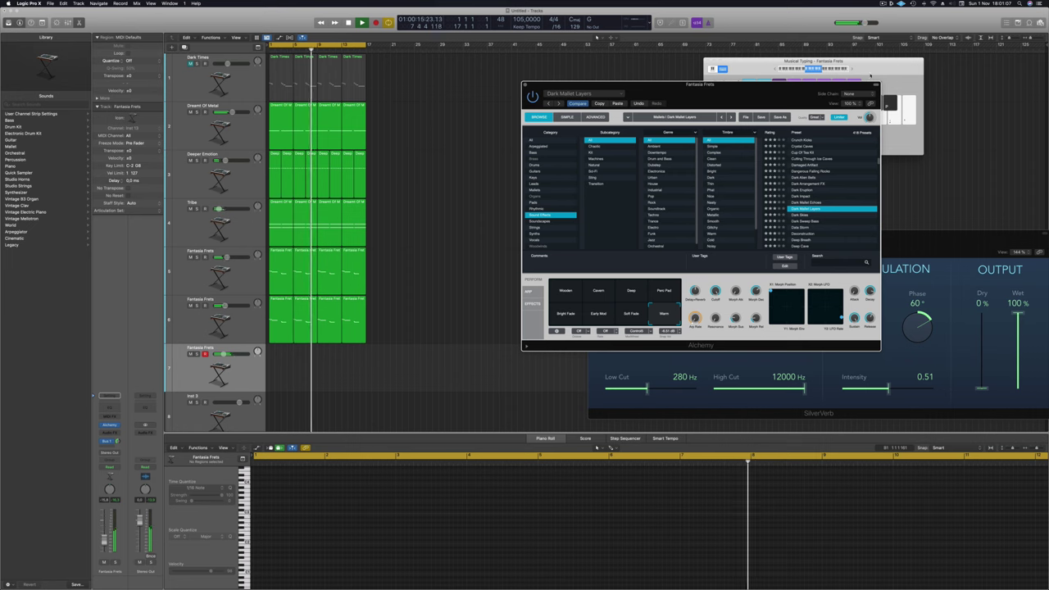
Raise the Musical Typing range another octave, reload Dark Mallet Layers and select its Warm snapshot.
click(846, 69)
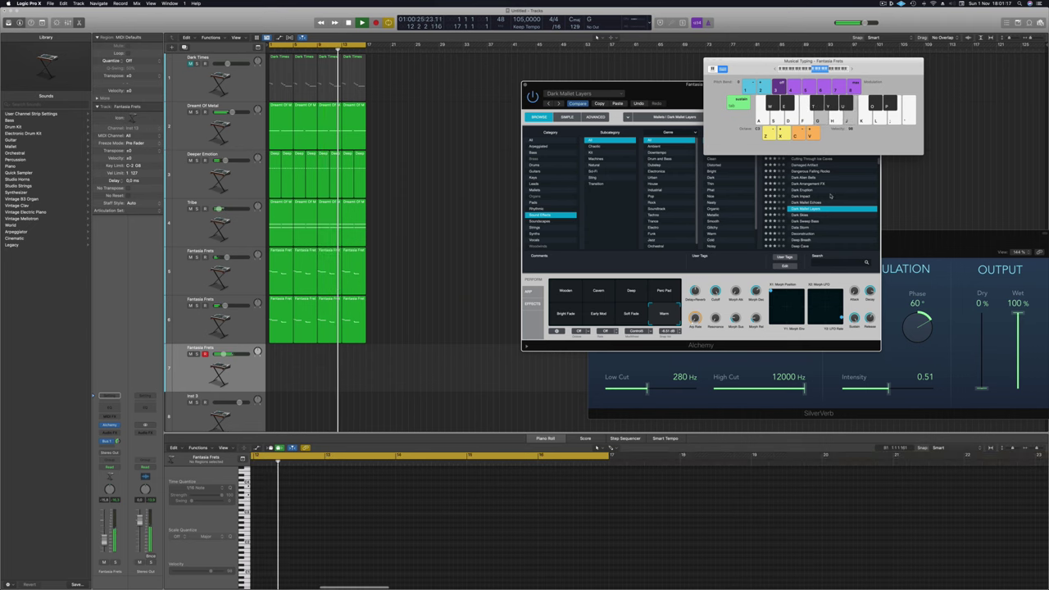
click(809, 221)
click(811, 210)
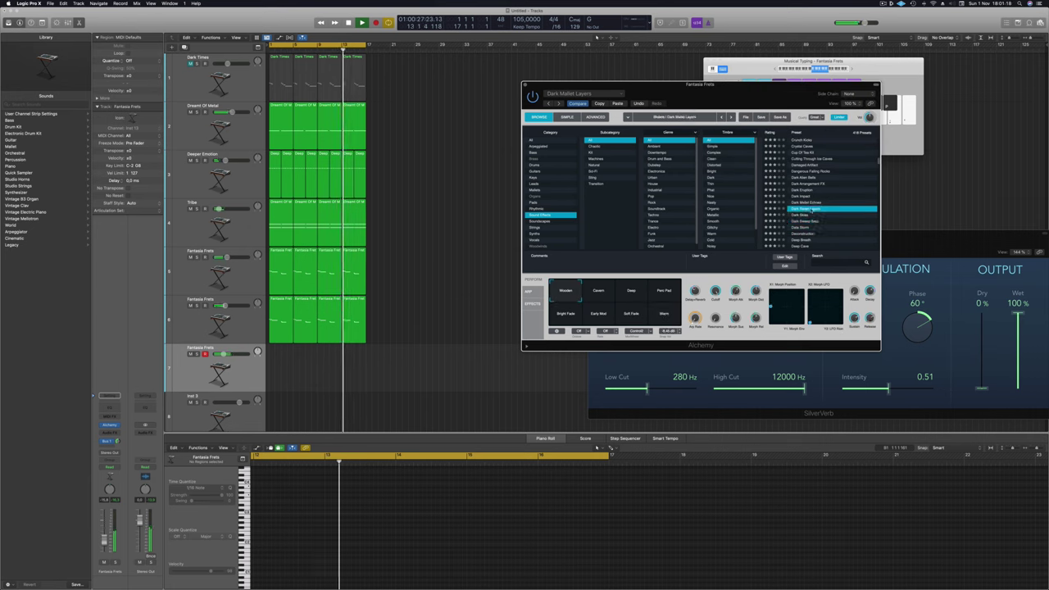
click(663, 314)
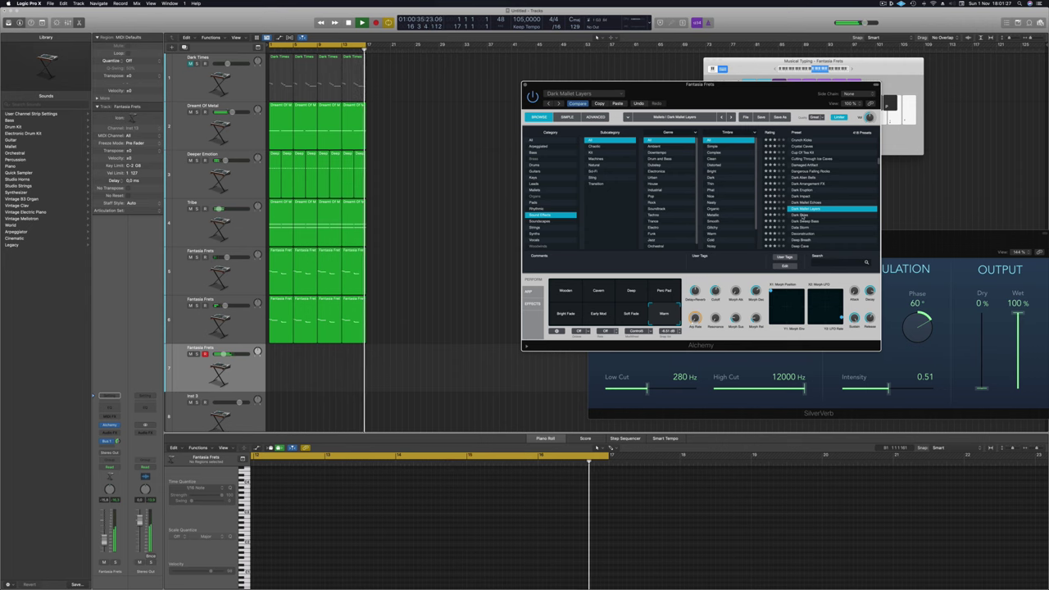
Try the Dark Skies, Data Storm and Deconstruction presets, and slightly raise the new track's volume.
click(802, 216)
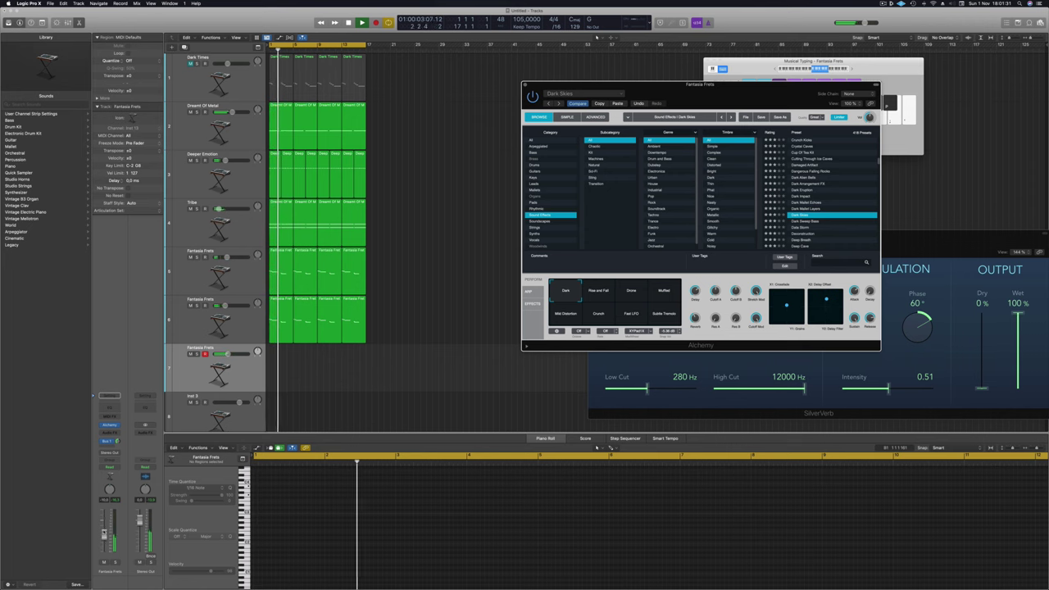
drag(104, 539, 104, 534)
click(805, 228)
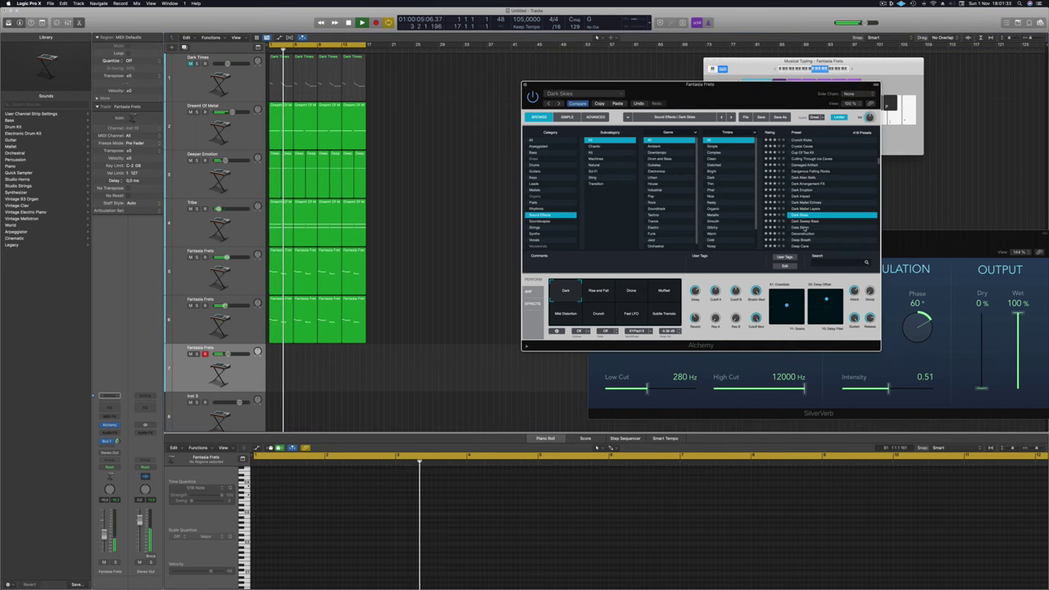
click(804, 228)
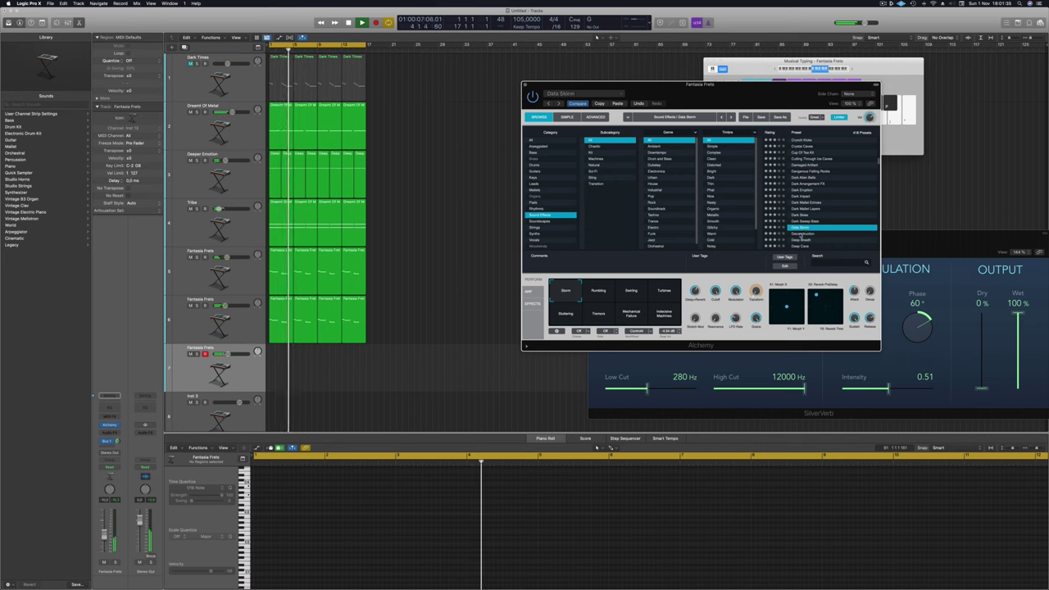
click(800, 234)
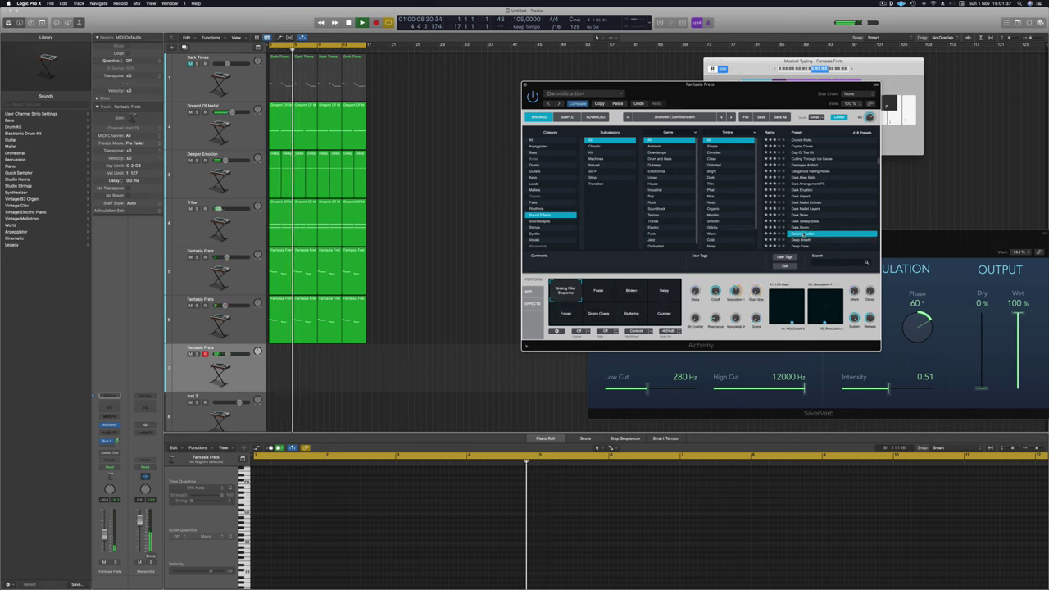
Audition the Deep Breath, Deharmonizer and Deserted Moon presets on the new track.
scroll(803, 233, down, 2)
click(801, 213)
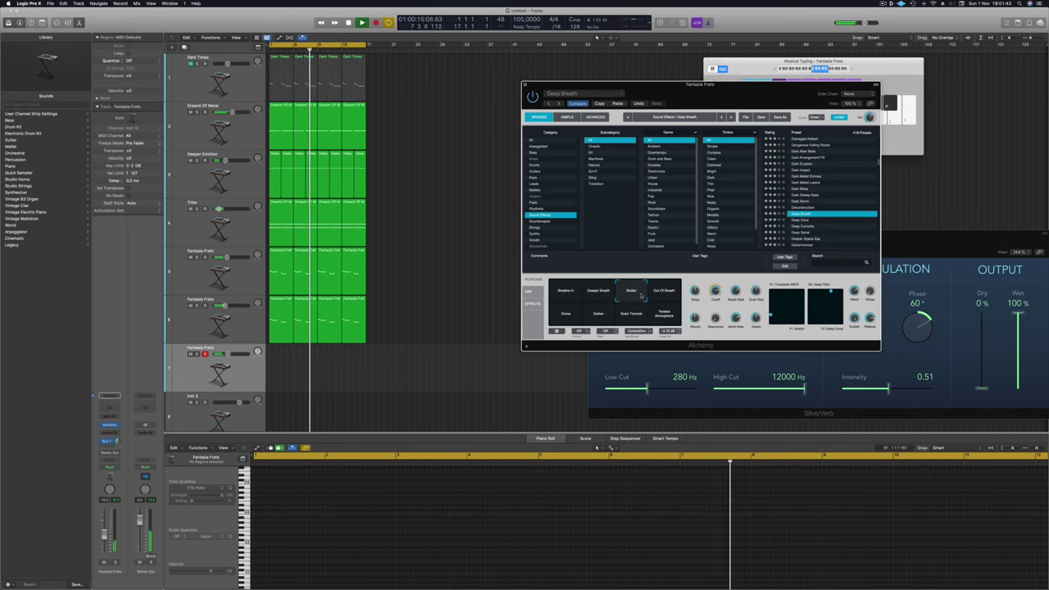
scroll(836, 204, down, 1)
scroll(837, 204, down, 1)
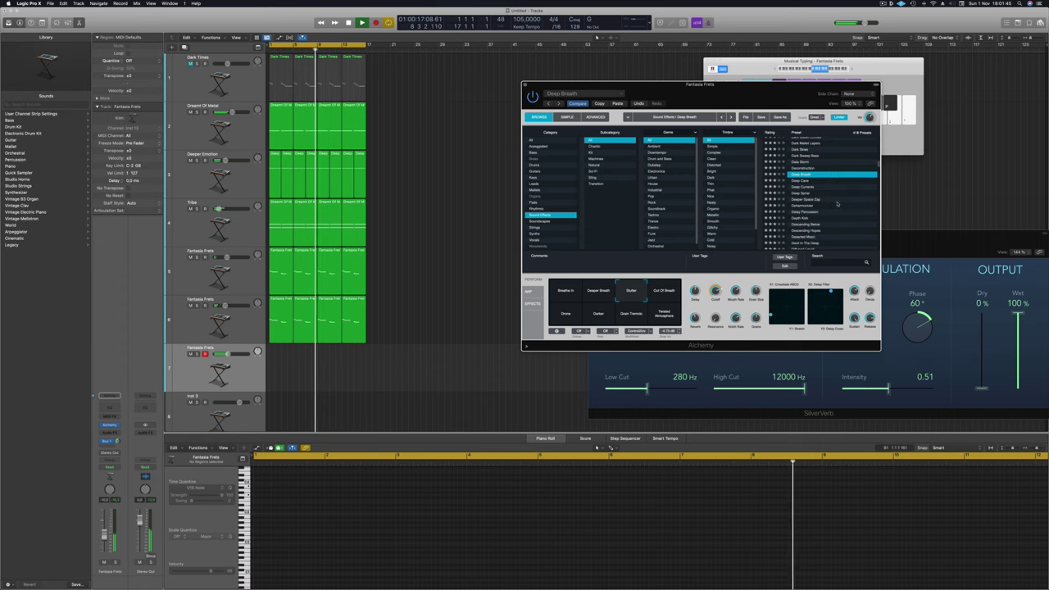
click(807, 205)
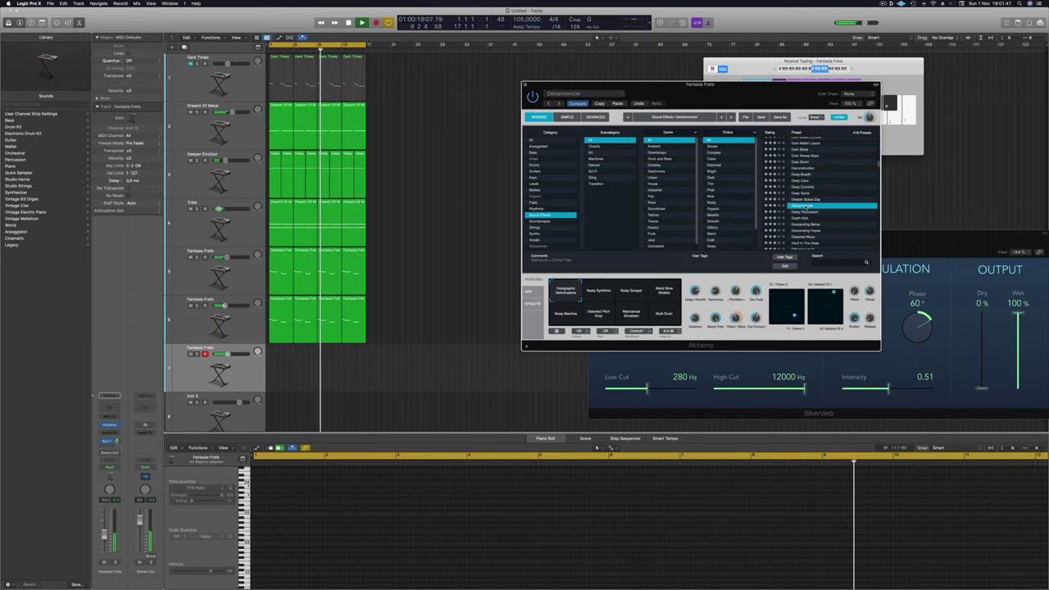
scroll(806, 204, down, 2)
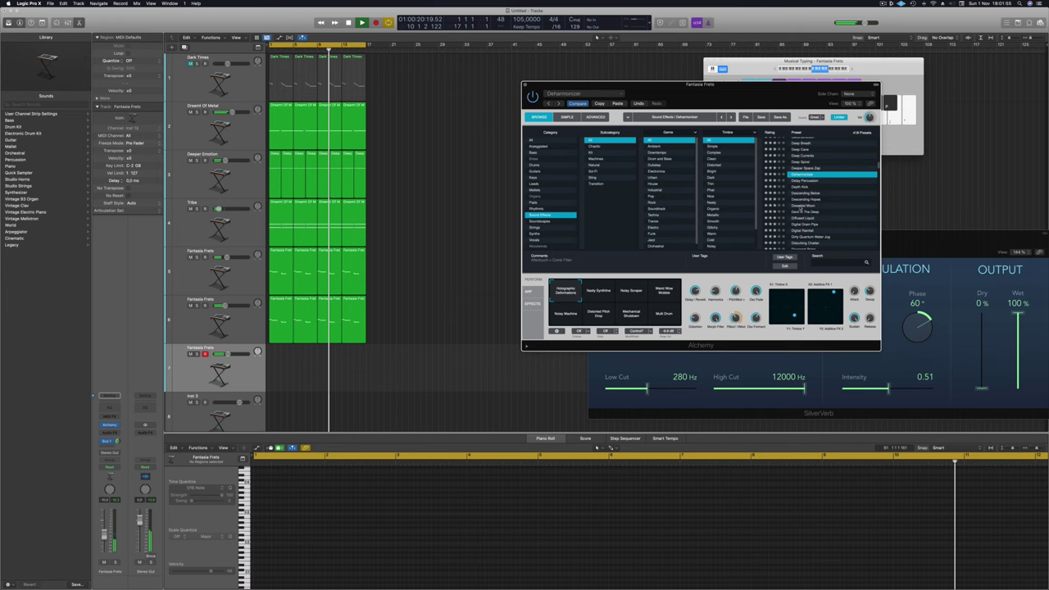
drag(769, 105, 745, 101)
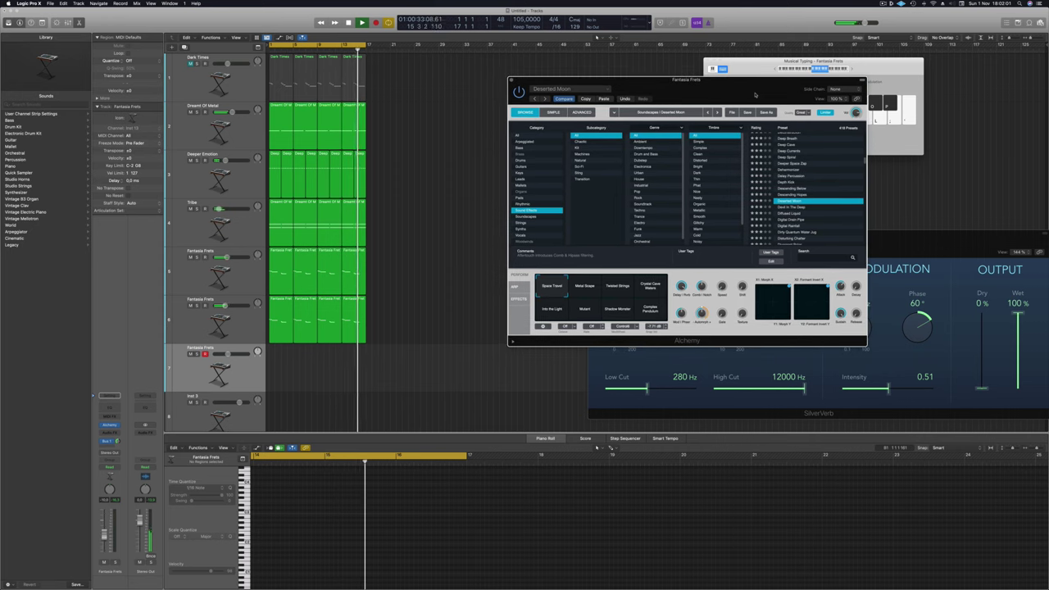
Audition the Drop preset with its third snapshot, and try the Dub FX preset.
scroll(820, 179, down, 2)
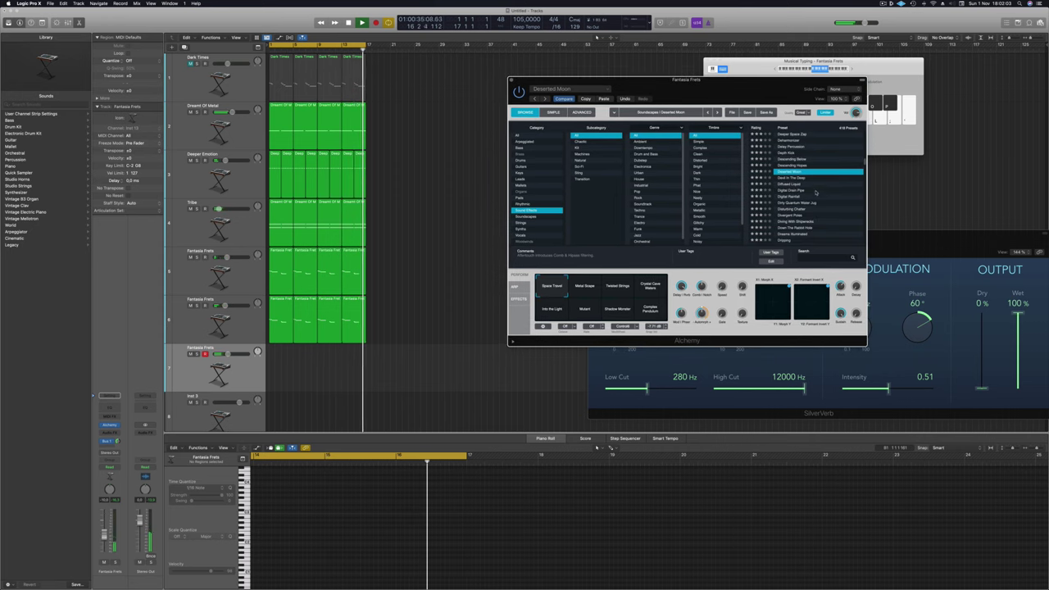
scroll(815, 191, down, 2)
click(781, 227)
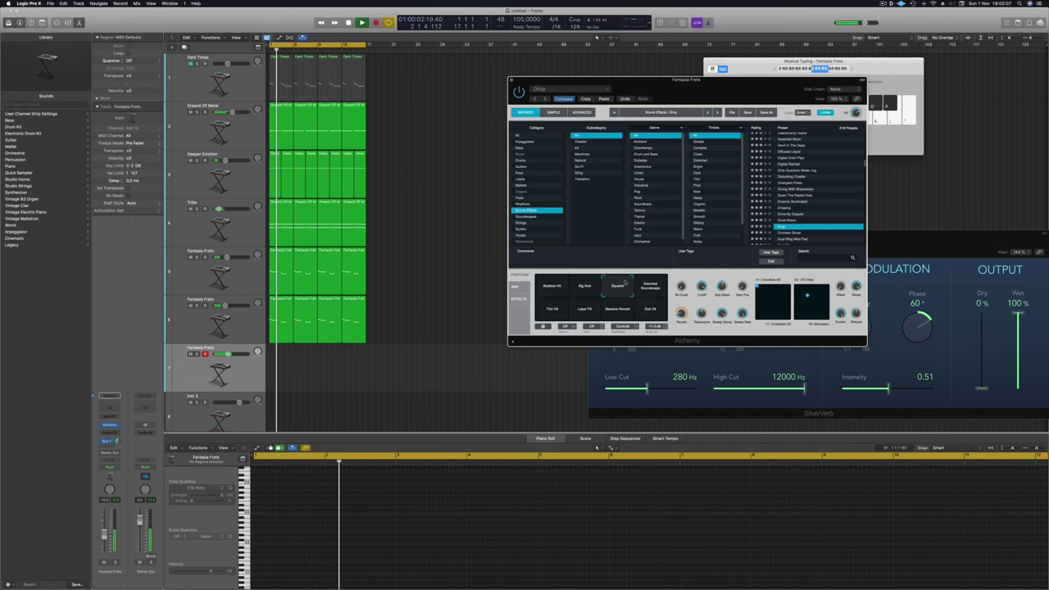
scroll(806, 223, down, 2)
click(788, 223)
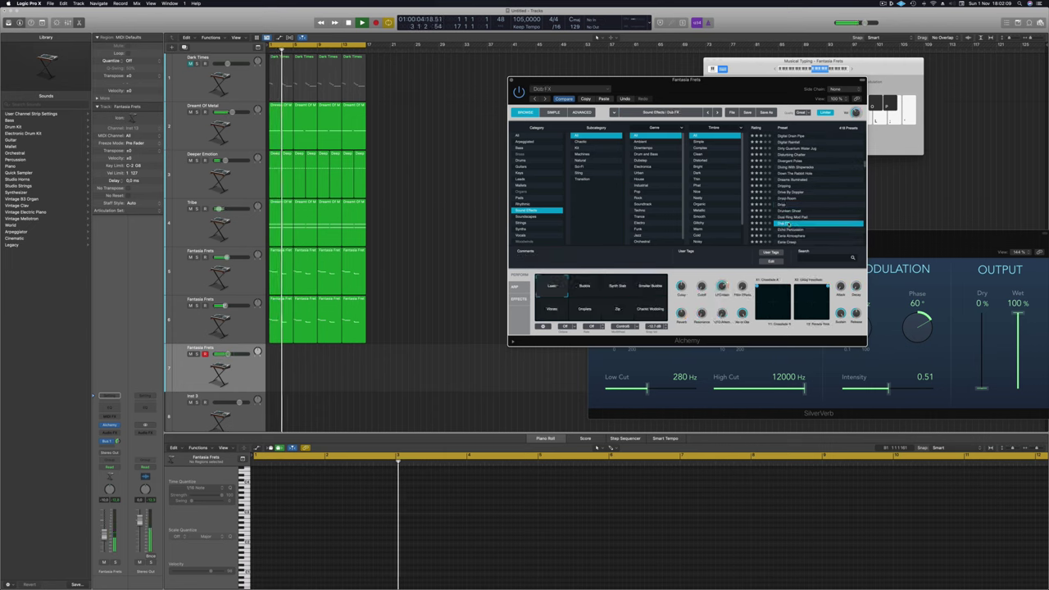
Try the Echo Percussion preset and load the Eerie Landscape preset on the new track.
scroll(801, 205, down, 2)
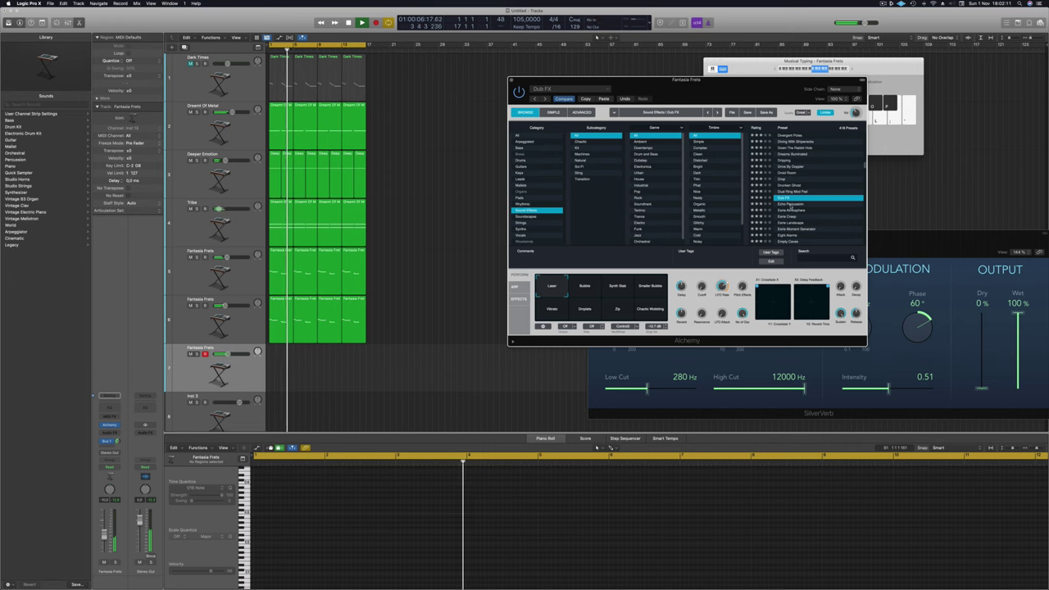
click(794, 204)
scroll(801, 204, down, 2)
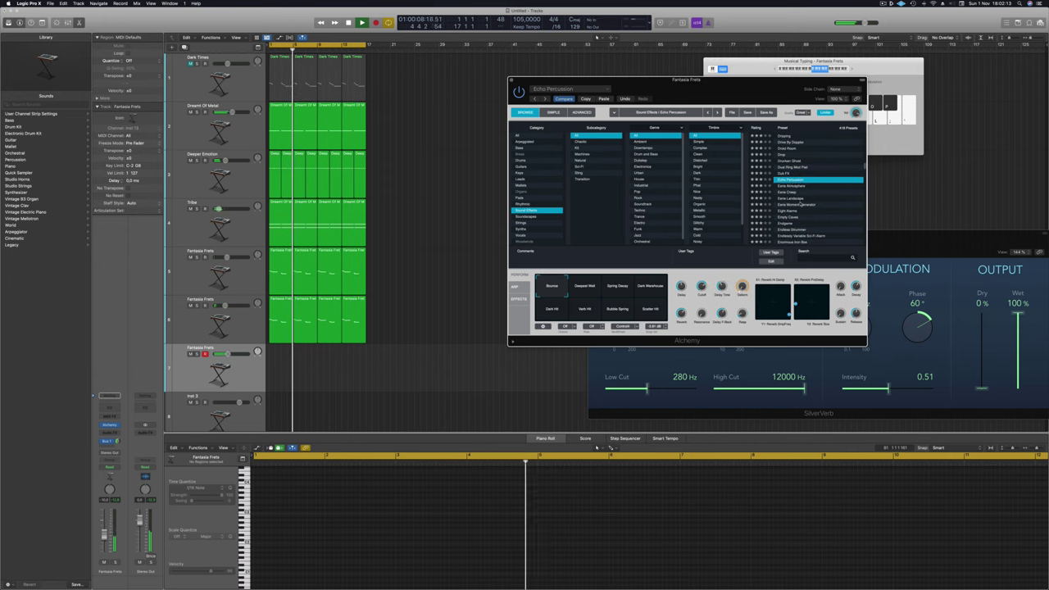
click(788, 198)
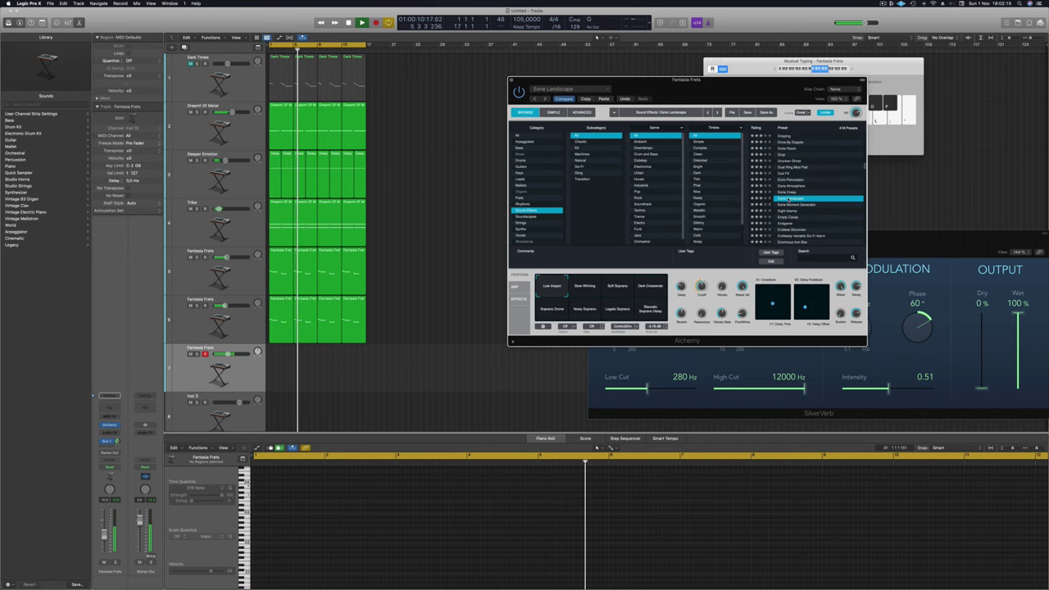
Browse the sound effects presets and rearrange the Musical Typing and Alchemy windows so they do not overlap.
scroll(788, 198, down, 1)
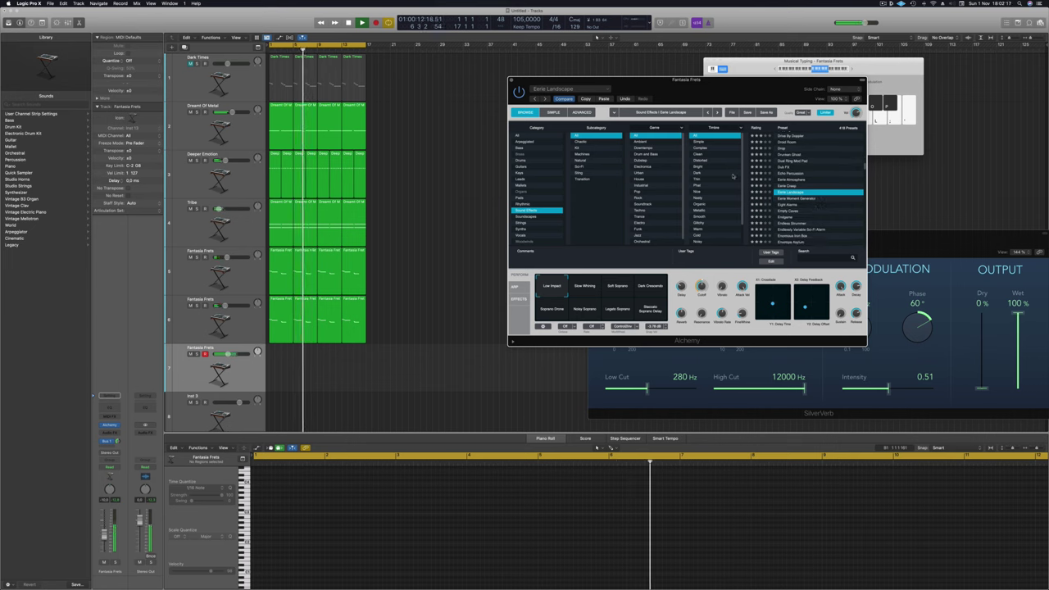
scroll(717, 188, down, 2)
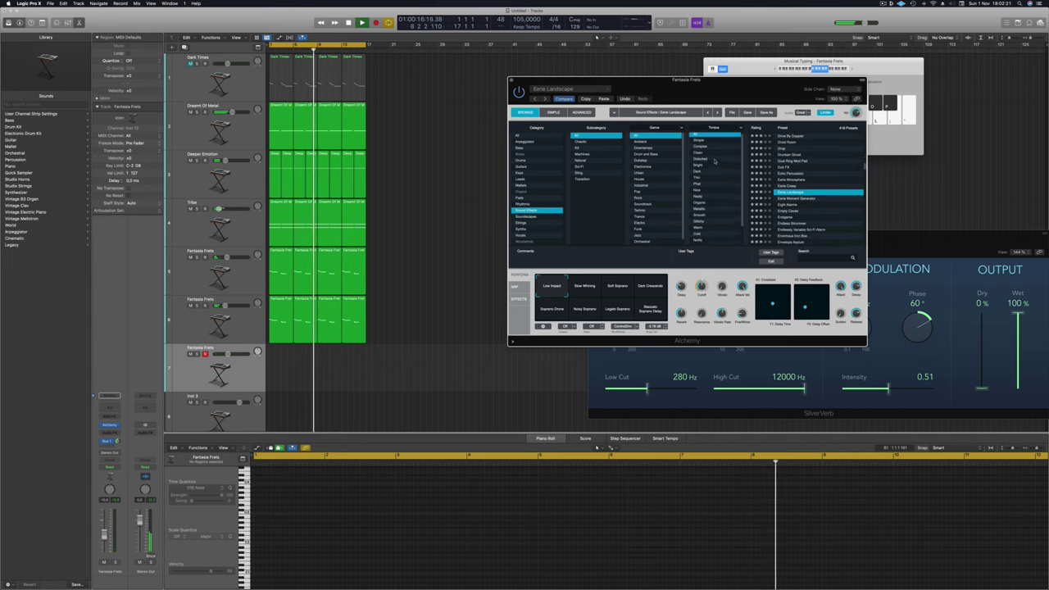
scroll(714, 193, up, 2)
scroll(793, 162, up, 1)
scroll(792, 161, up, 6)
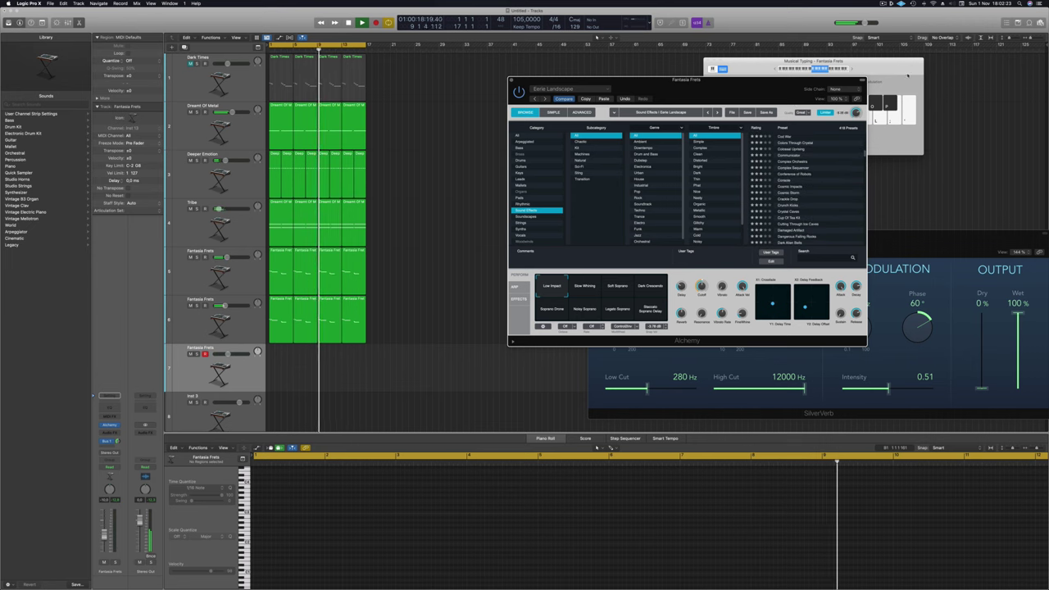
click(774, 70)
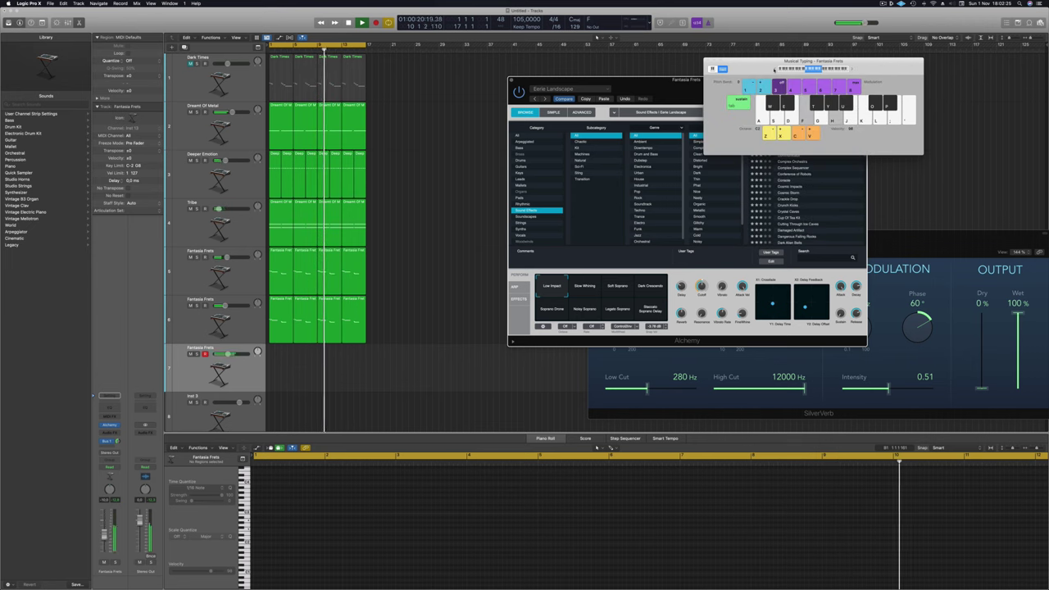
drag(773, 69, 885, 74)
drag(760, 87, 687, 61)
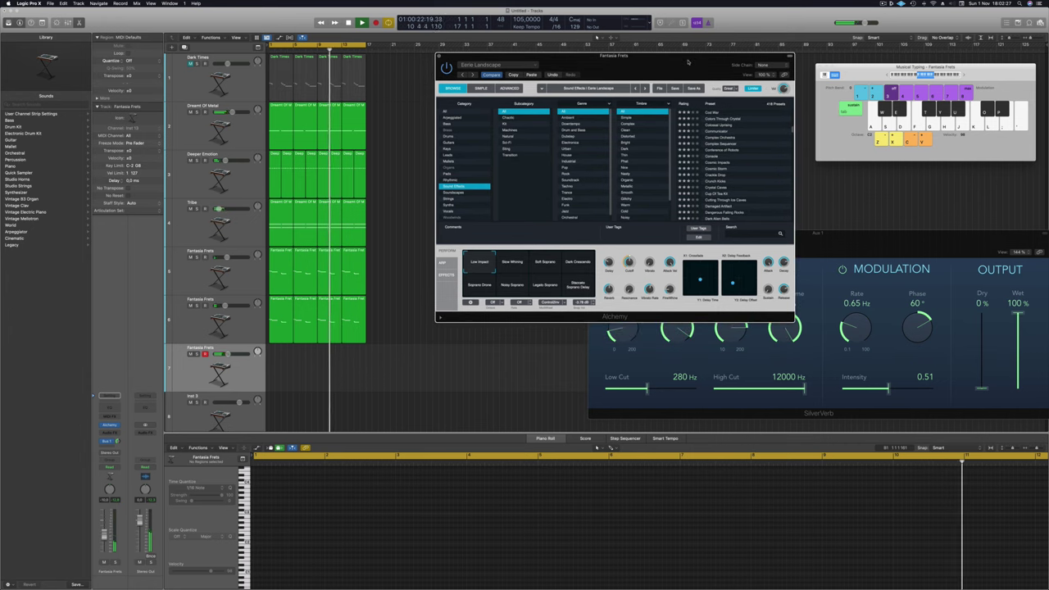
Audition the Slow Whining, Soft Soprano and Low Impact snapshots of the Eerie Landscape preset.
click(513, 262)
click(545, 262)
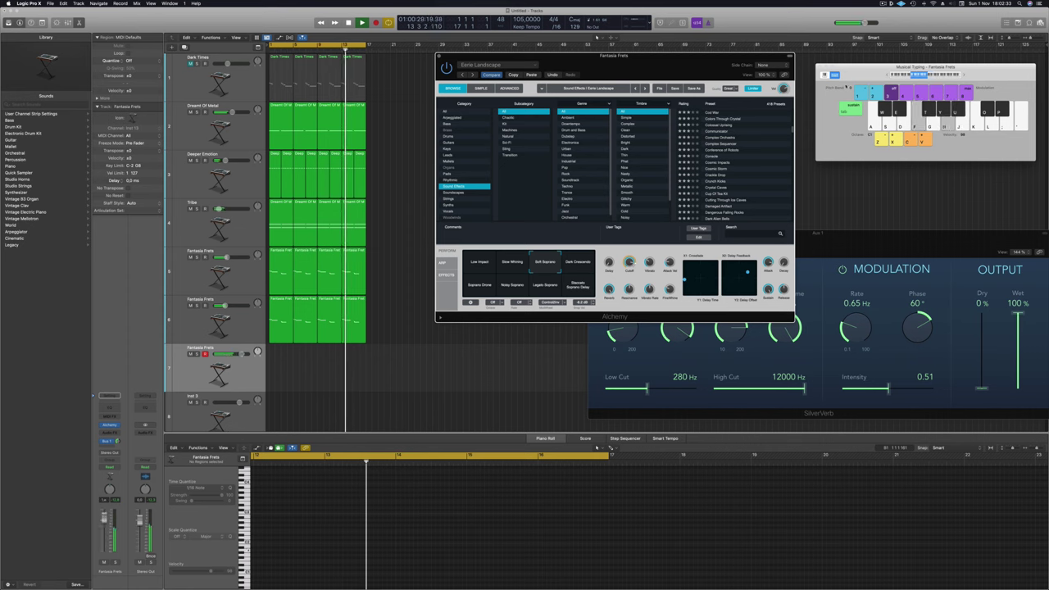
click(476, 262)
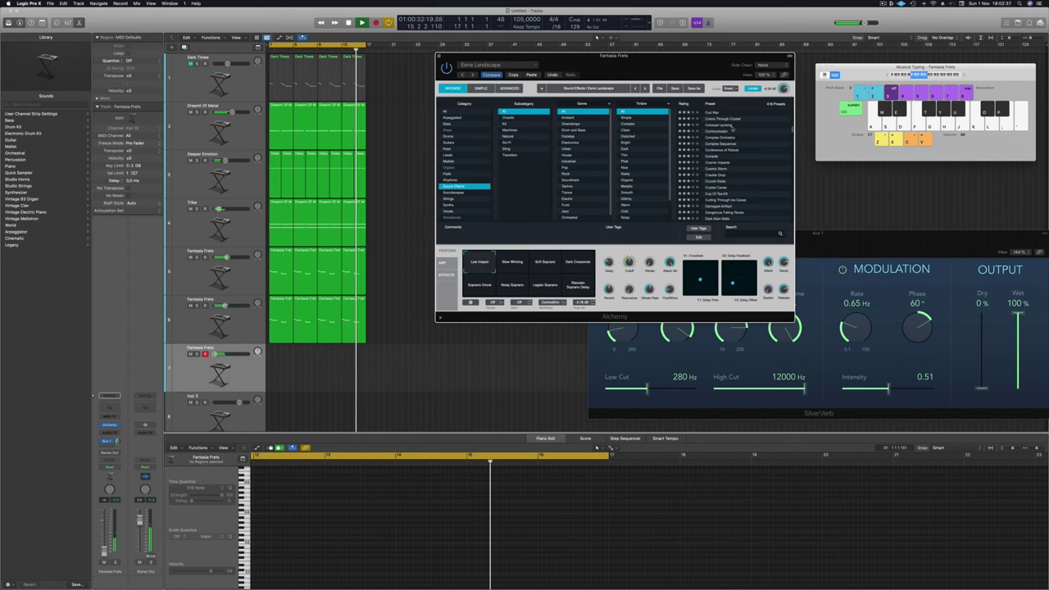
Try the Descending Below, Descending Hopes and Deserted Moon presets on the new track.
scroll(731, 132, down, 5)
scroll(731, 131, down, 1)
click(718, 163)
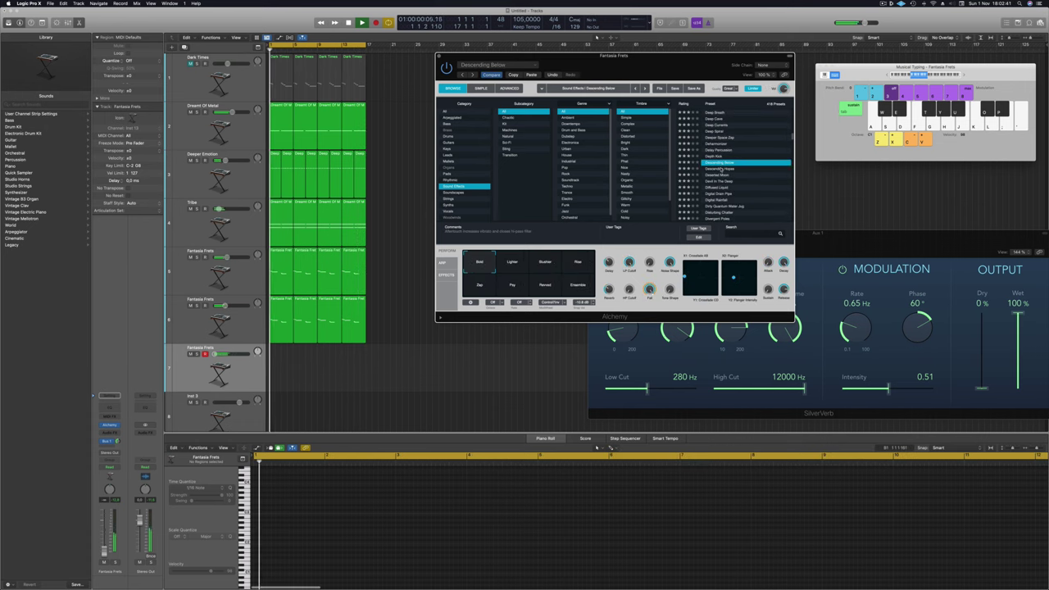
click(718, 168)
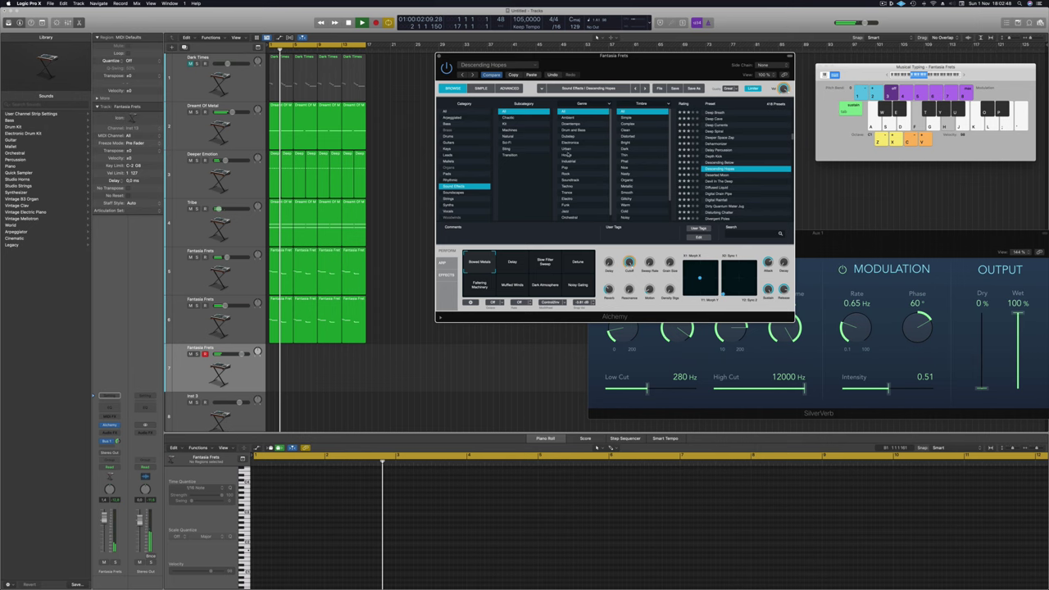
key(Down)
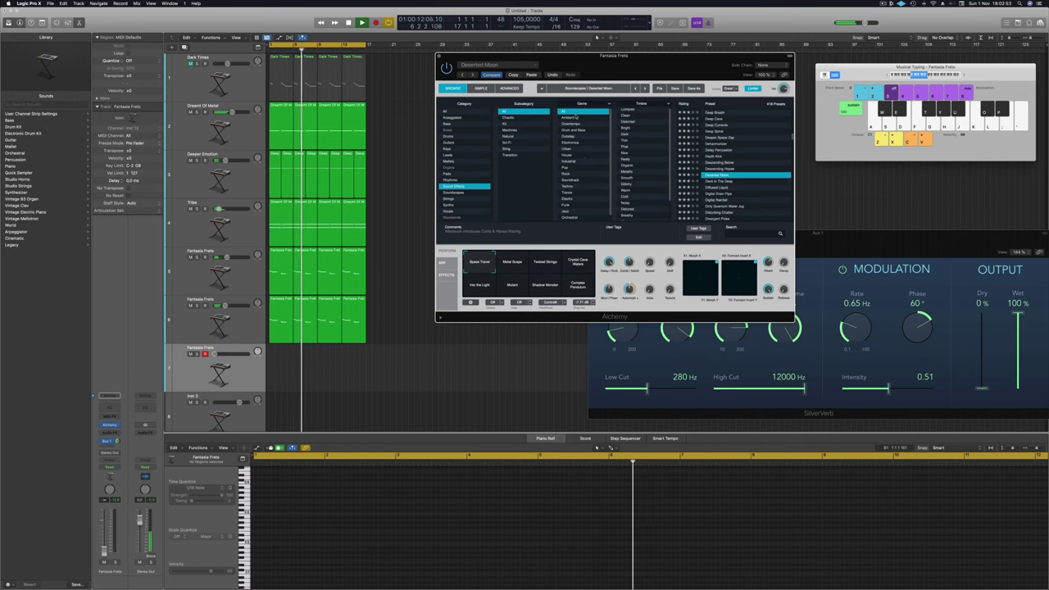
Filter the sound effects presets by the Ambient genre and audition Aftershock Rumble with its Static and Landslide snapshots.
click(568, 118)
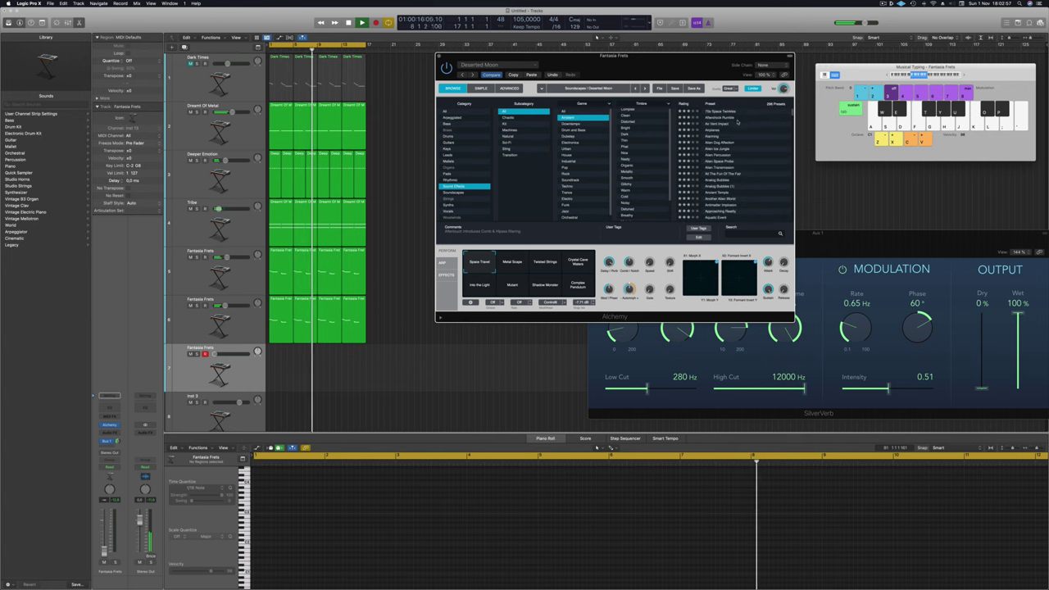
click(717, 118)
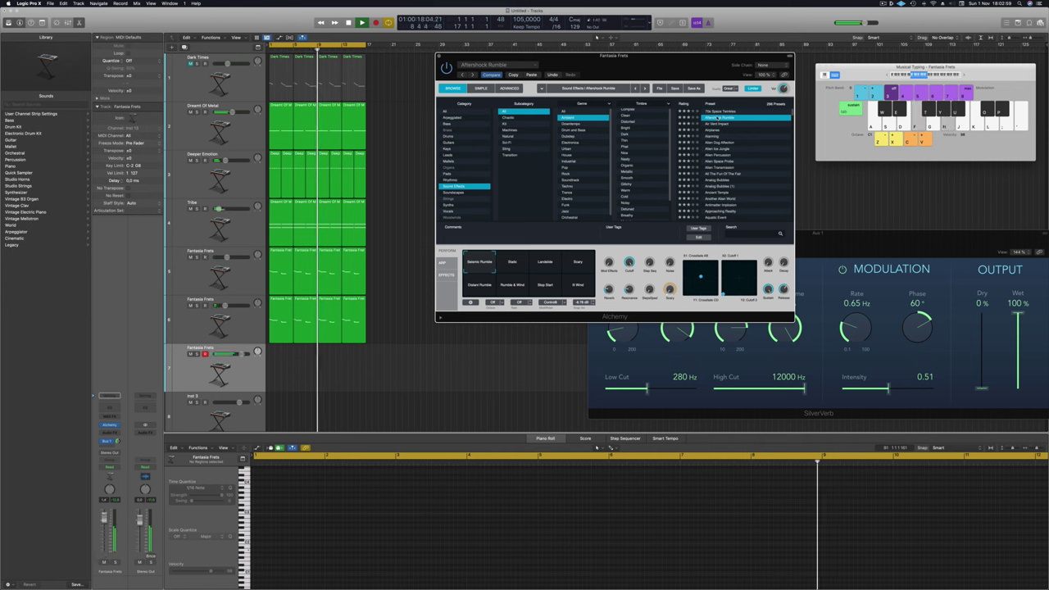
click(512, 262)
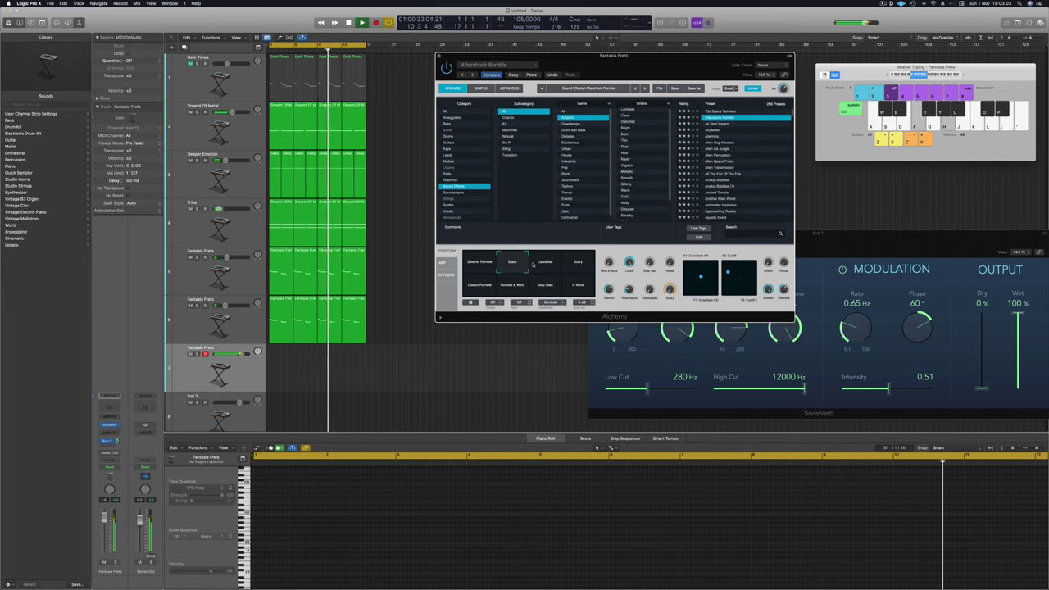
click(546, 263)
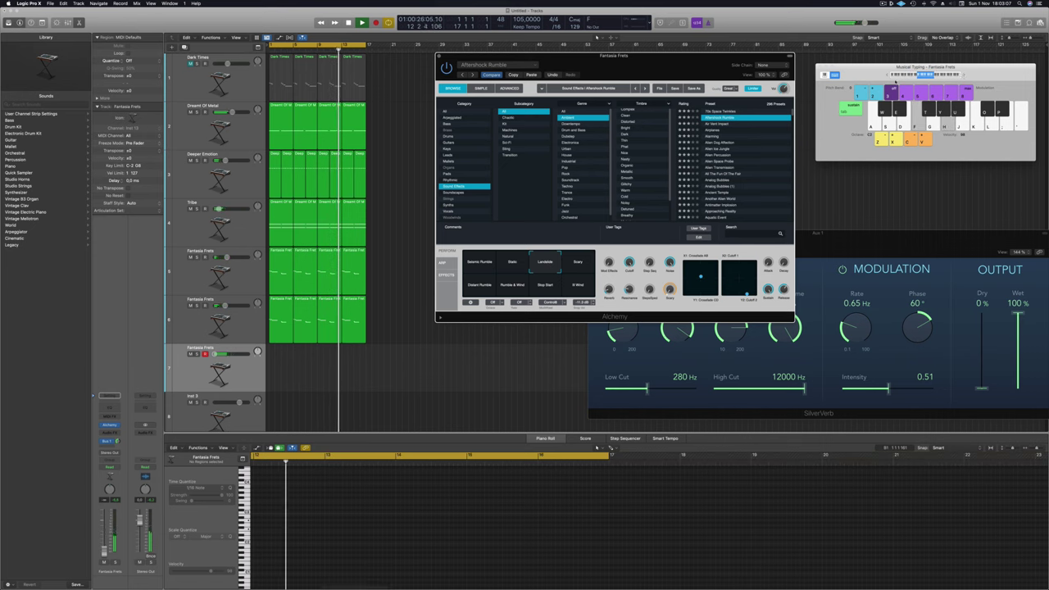
Try the Alien Ice Jungle, Alien Transmission, Analog Bubbles and Ancient Temple presets, and slightly raise the track's volume.
click(721, 149)
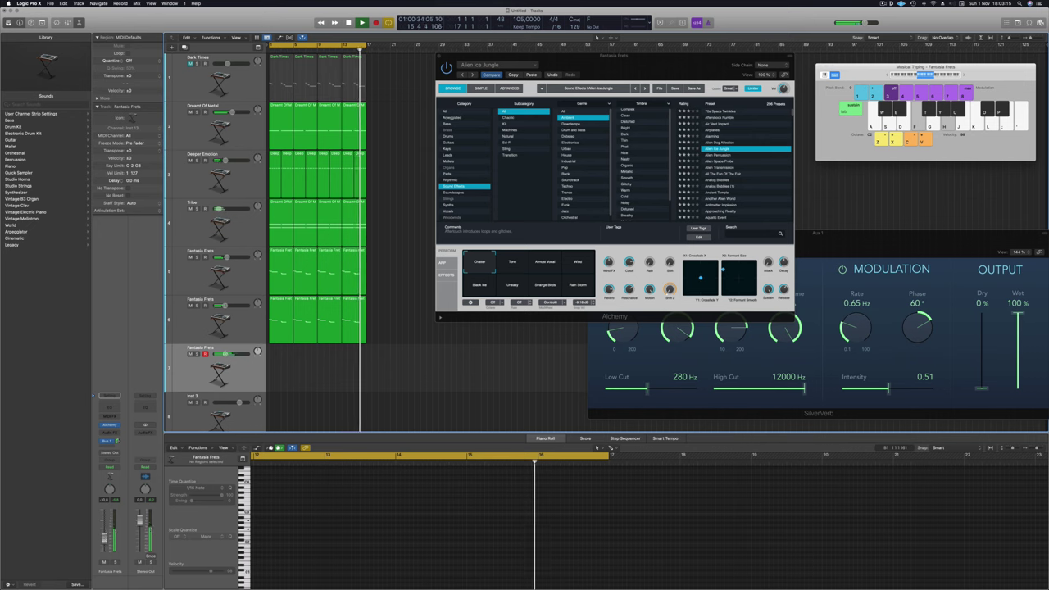
click(731, 168)
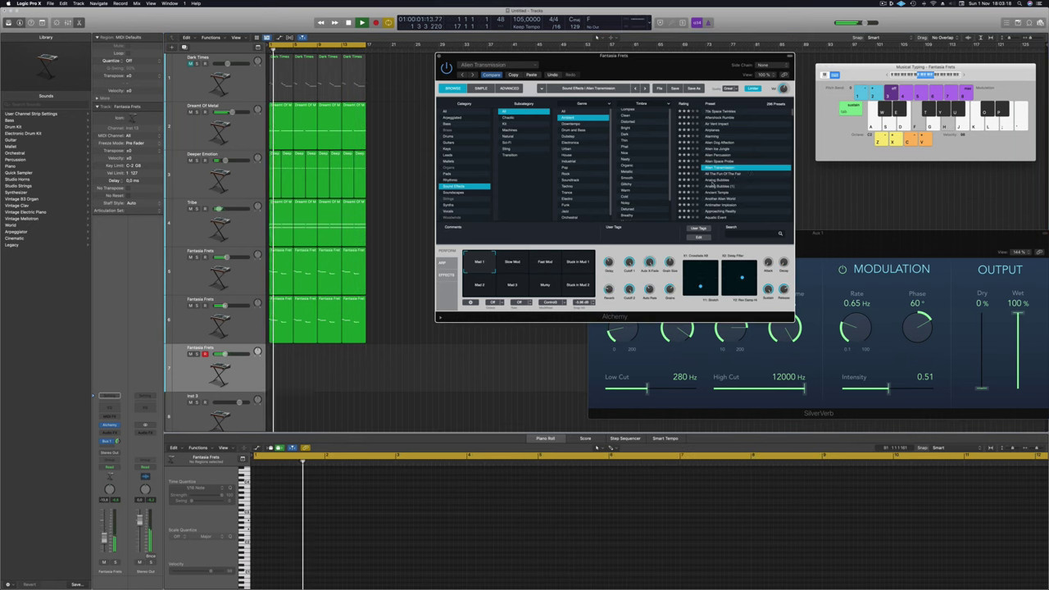
click(714, 180)
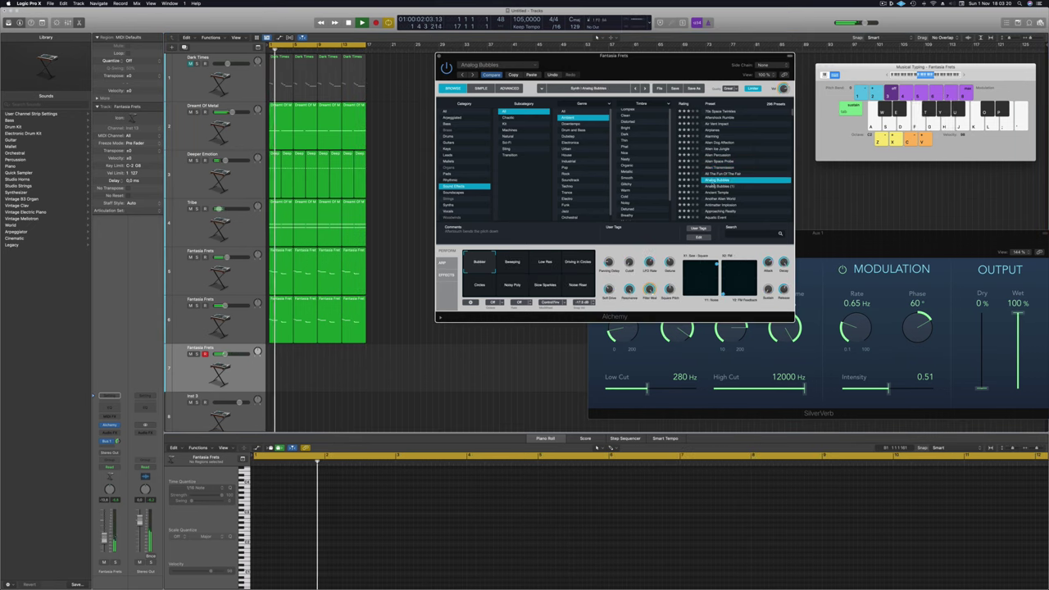
click(740, 192)
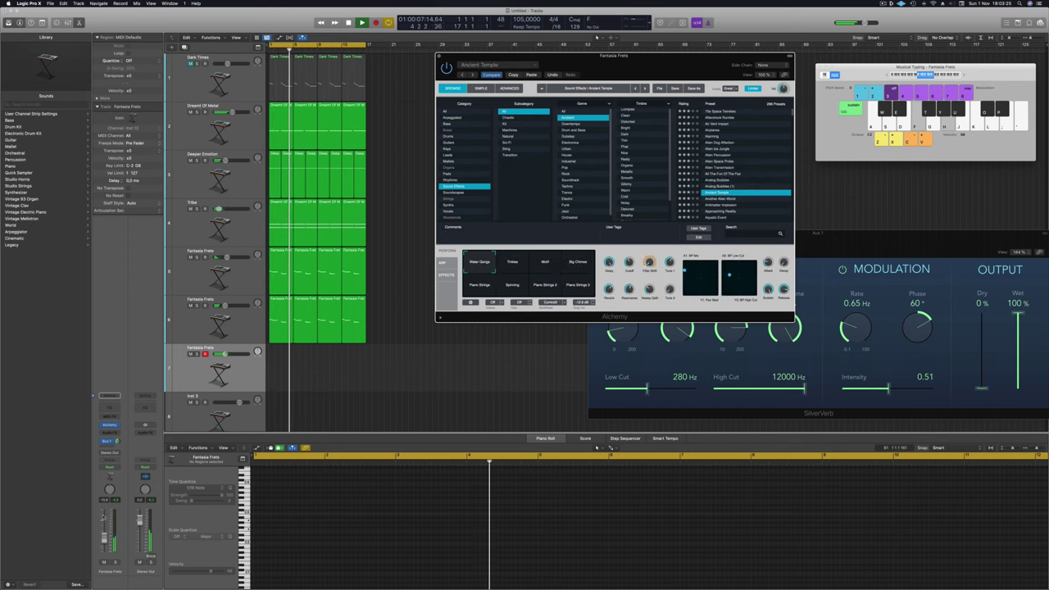
drag(104, 538, 104, 530)
click(463, 378)
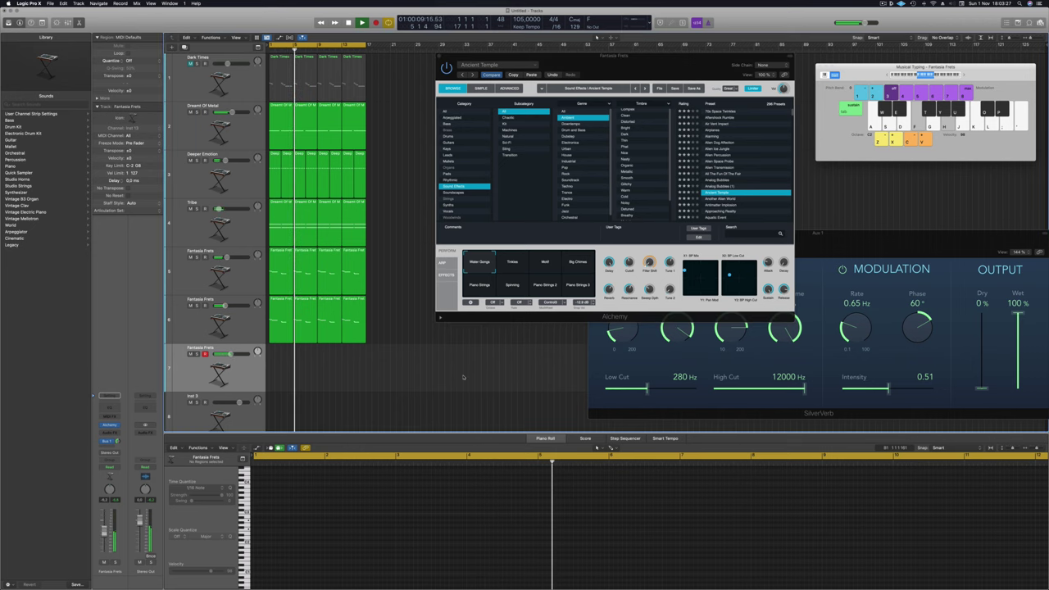
Audition the Approaching Reality preset with its High Overtone, Overtone, Grainy and Mean Texture snapshots.
scroll(728, 156, down, 3)
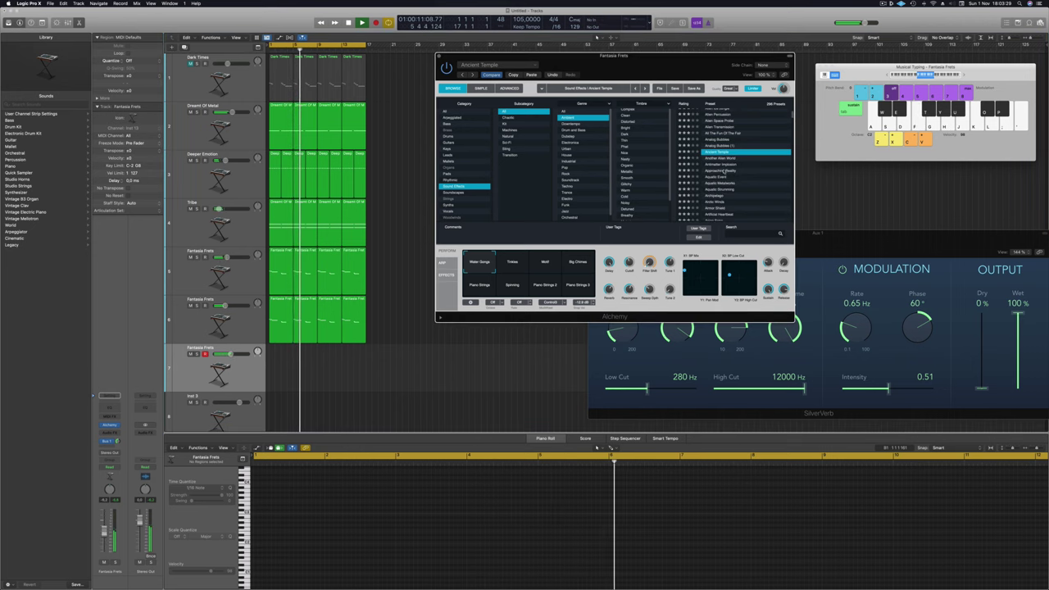
click(719, 171)
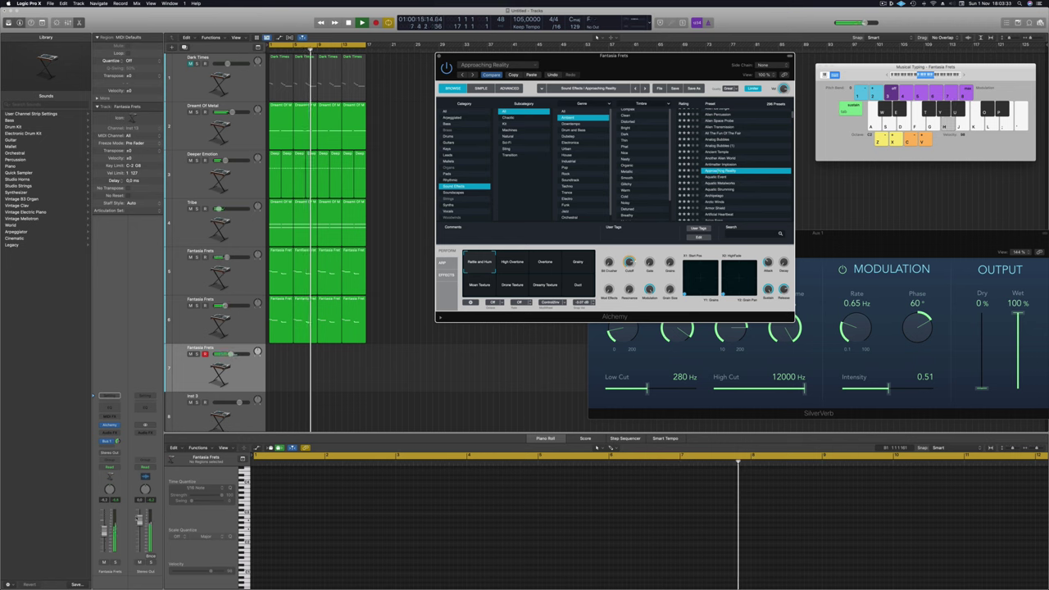
click(403, 267)
click(509, 265)
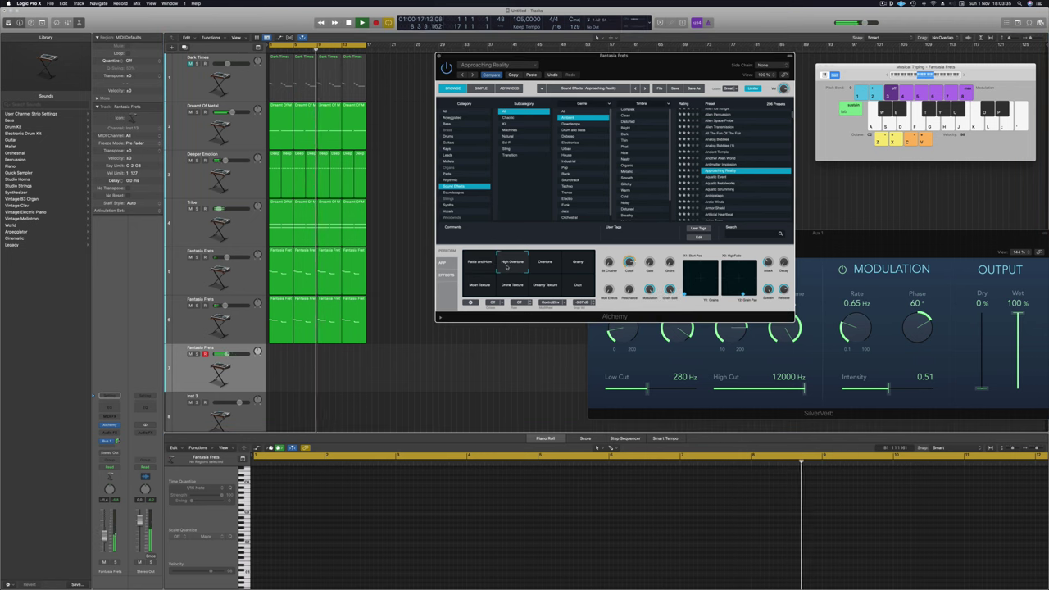
click(547, 266)
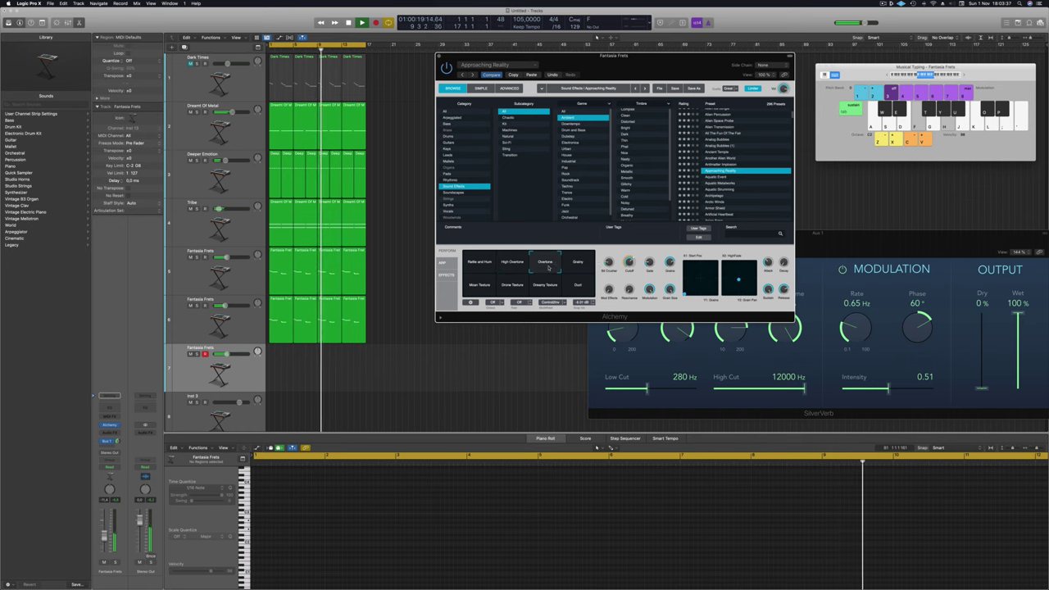
click(587, 263)
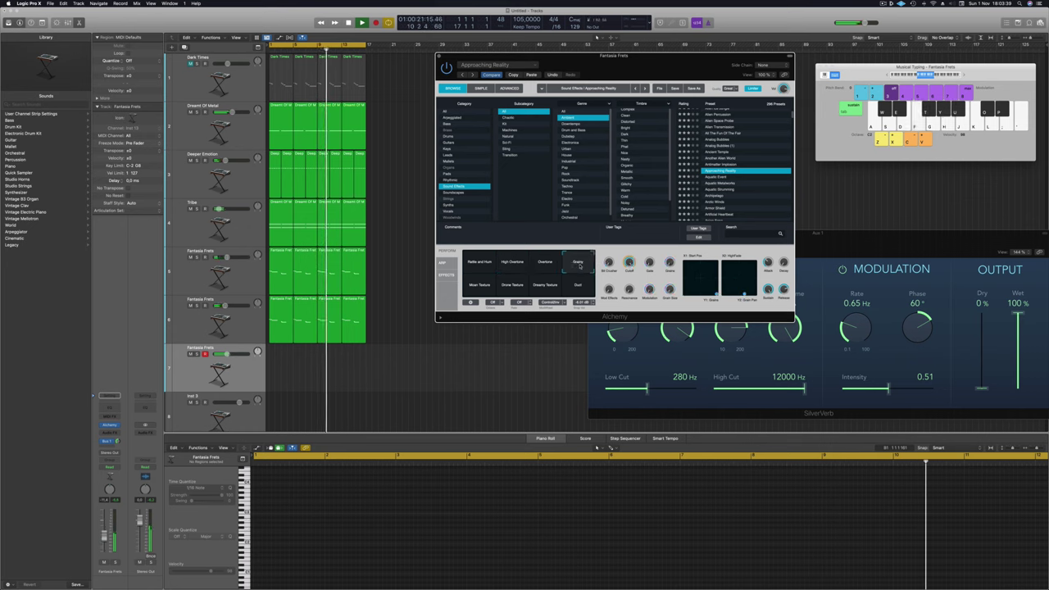
click(480, 285)
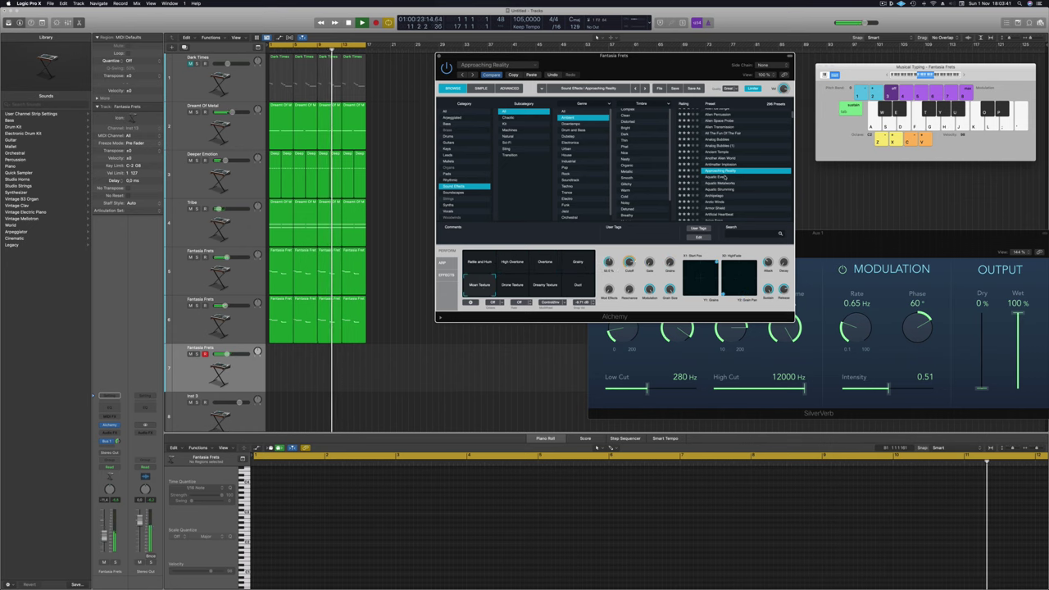
Try the Aquatic Event, Aquatic Metalworks, Archipelago and Arctic Winds presets on the track.
click(725, 177)
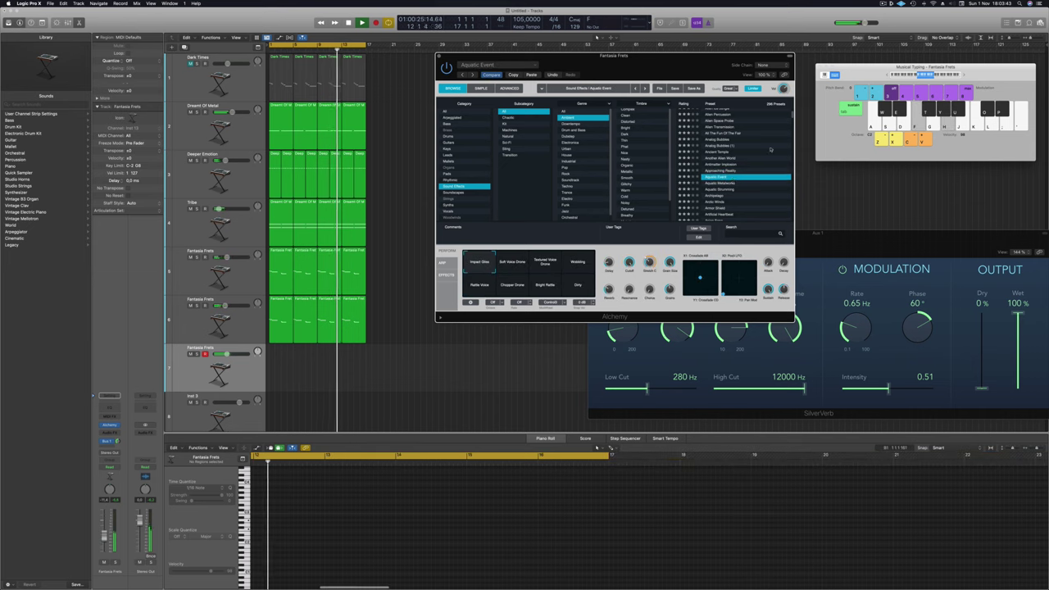
click(717, 184)
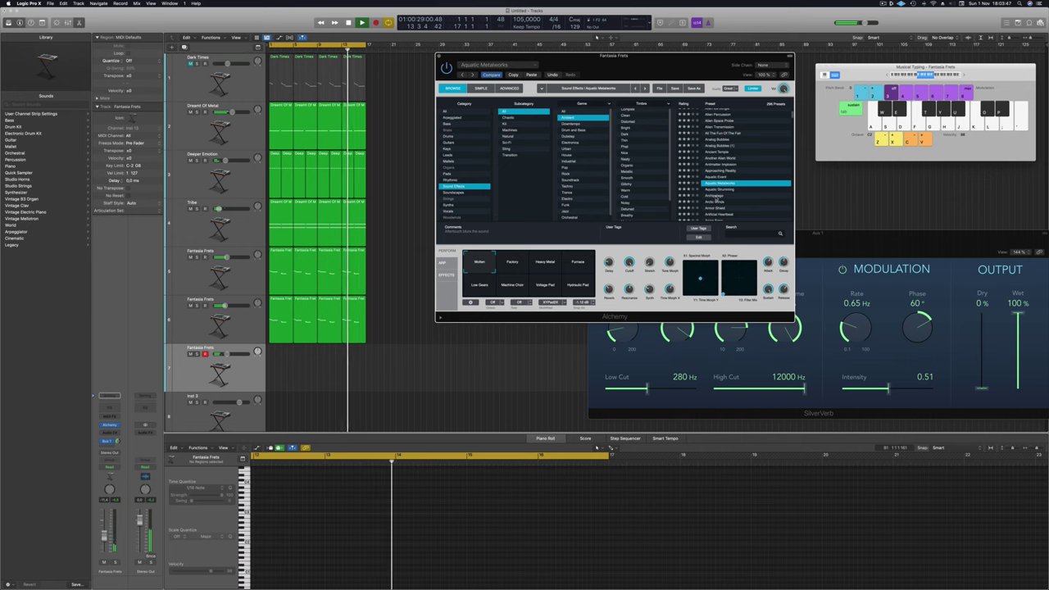
click(715, 197)
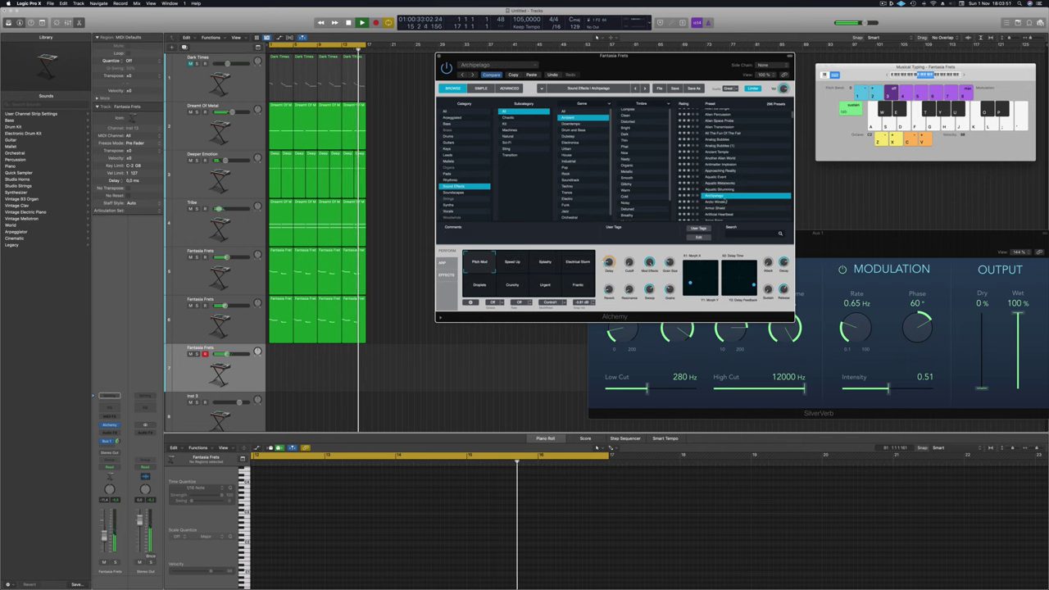
click(715, 202)
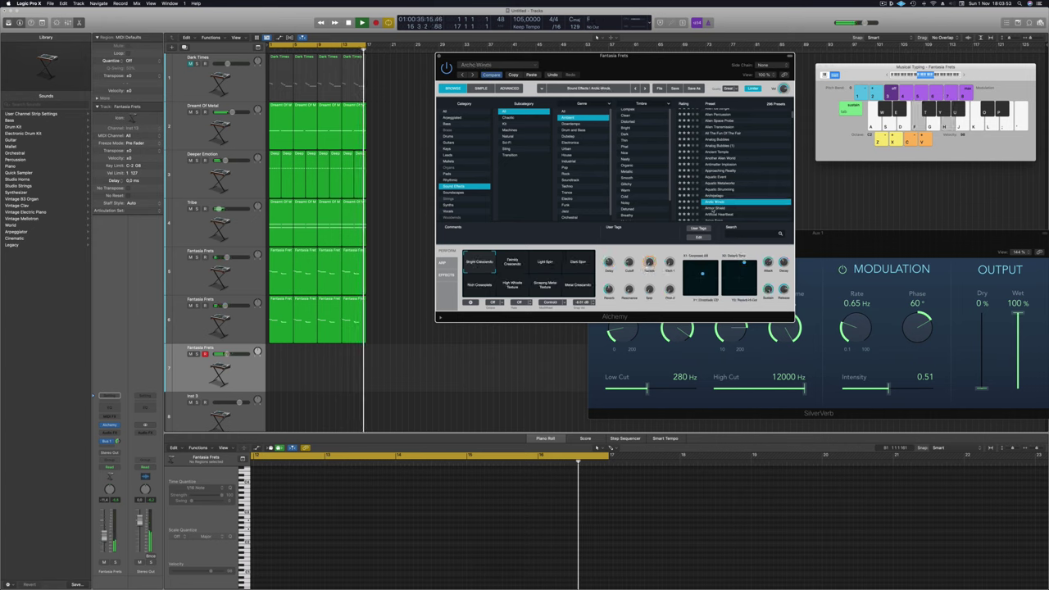
Load the Armor Shield preset, compare its Explosion and Clang Scream snapshots, and select the Metal Impact snapshot.
click(713, 208)
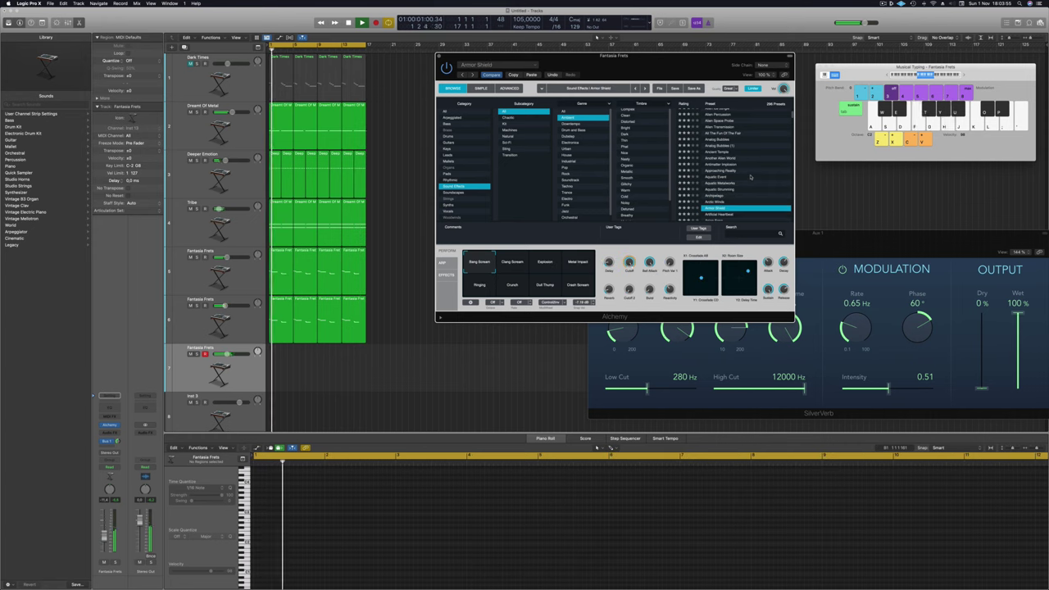
scroll(750, 176, down, 2)
click(547, 262)
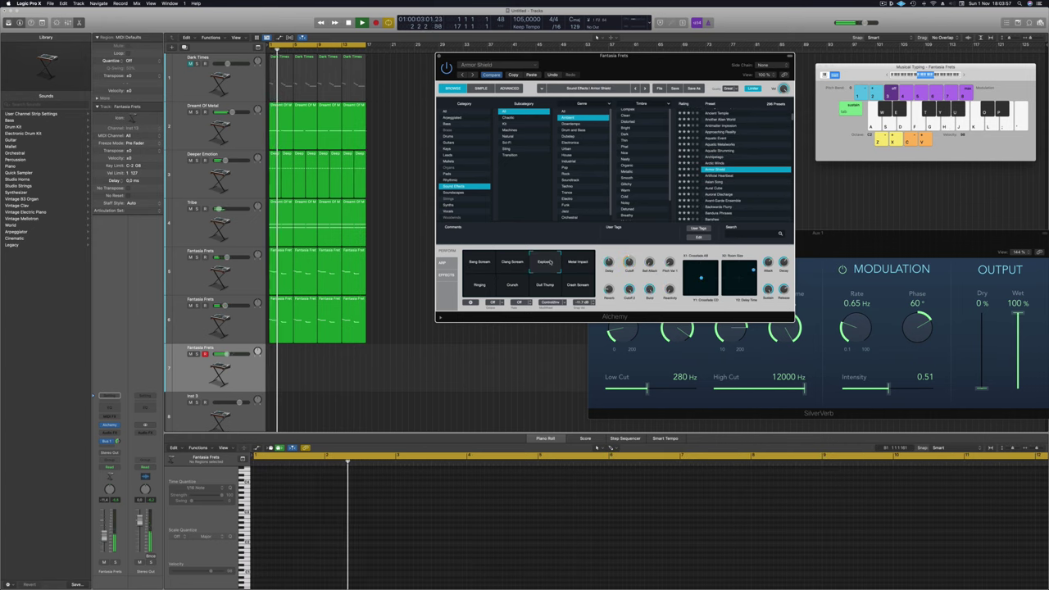
click(513, 263)
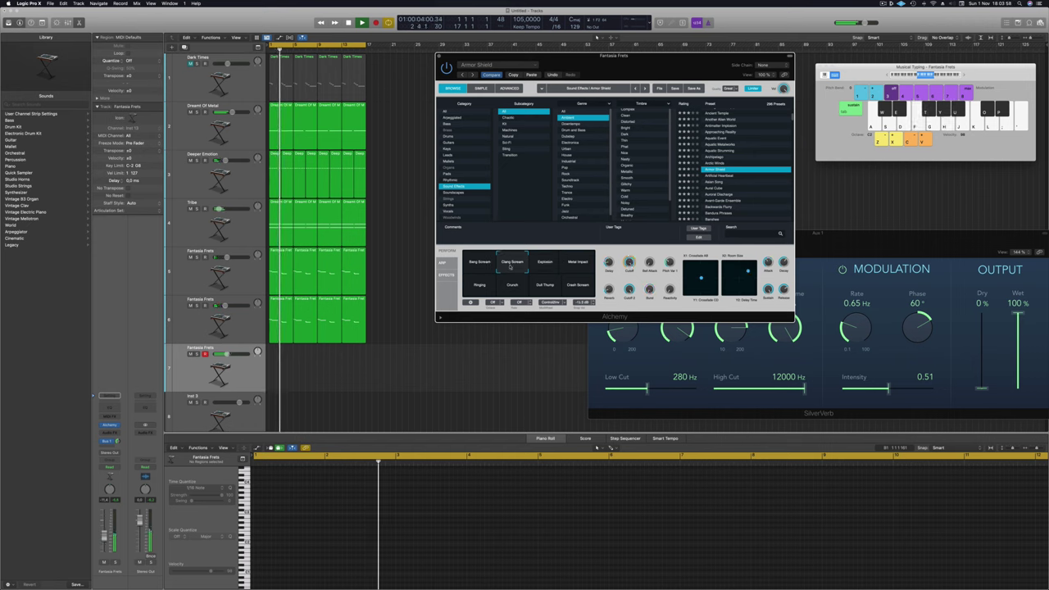
click(578, 262)
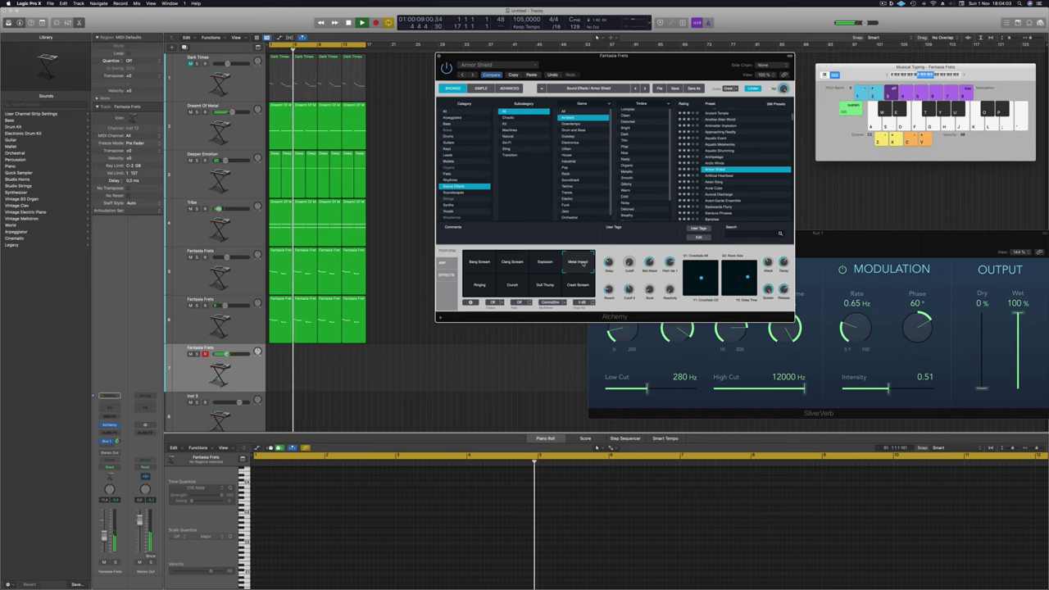
Record a Metal Impact part on the armed seventh track over the playing loop, stopping at bar 17.
key(r)
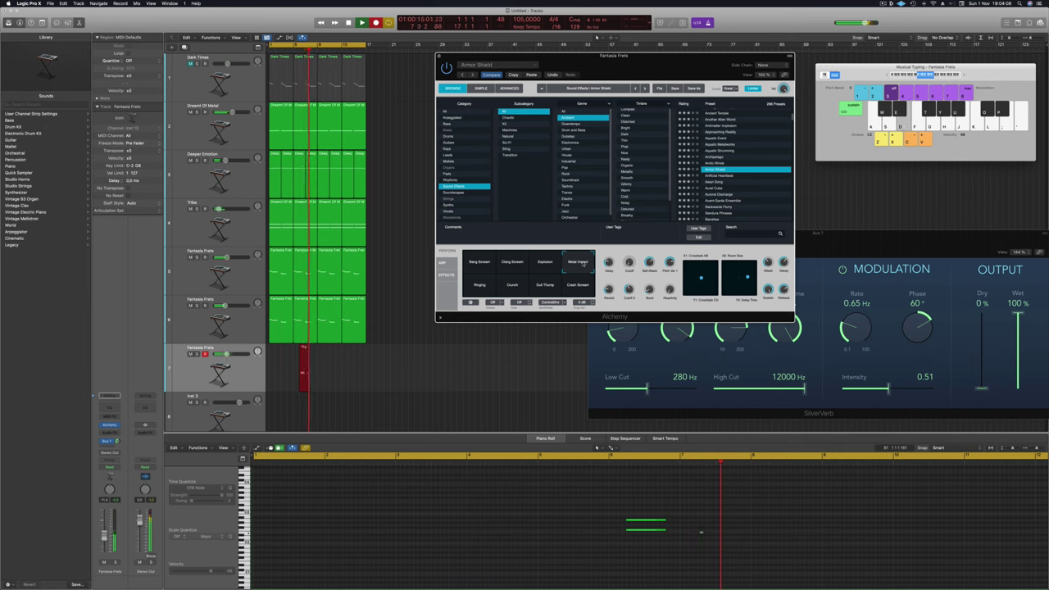
key(h)
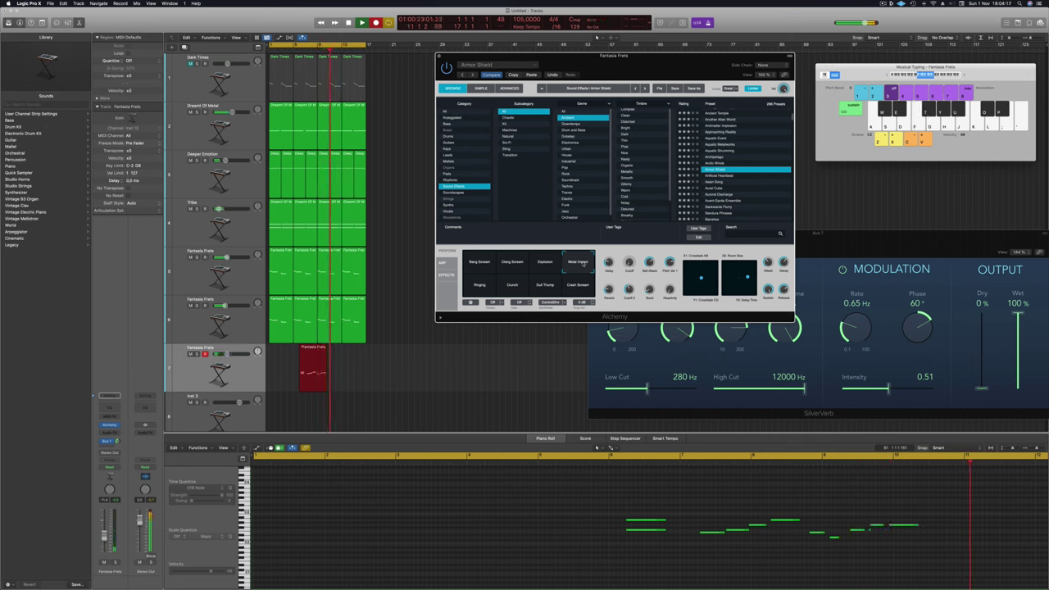
key(g)
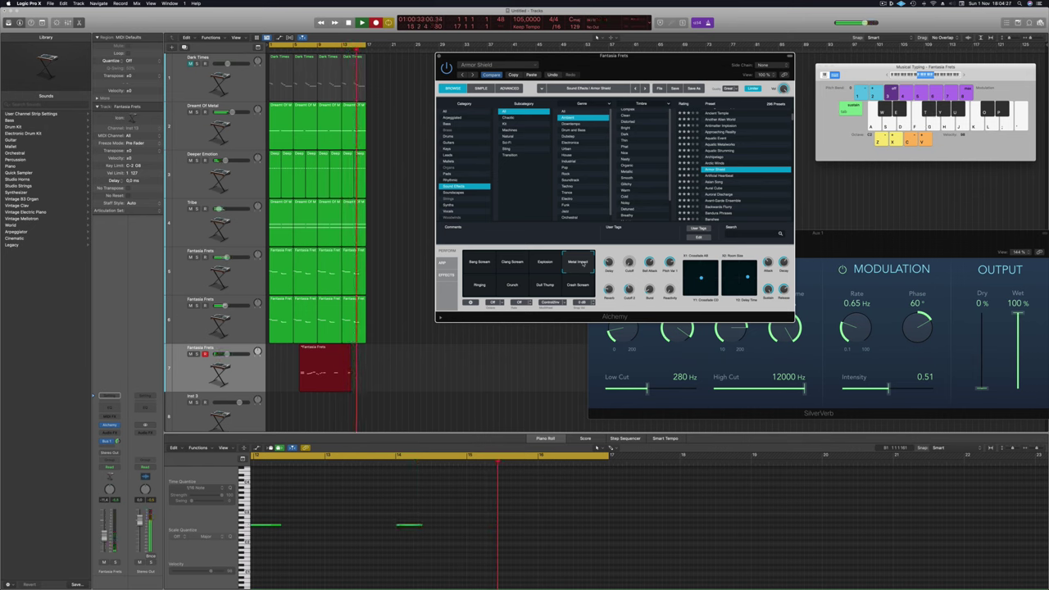
key(g)
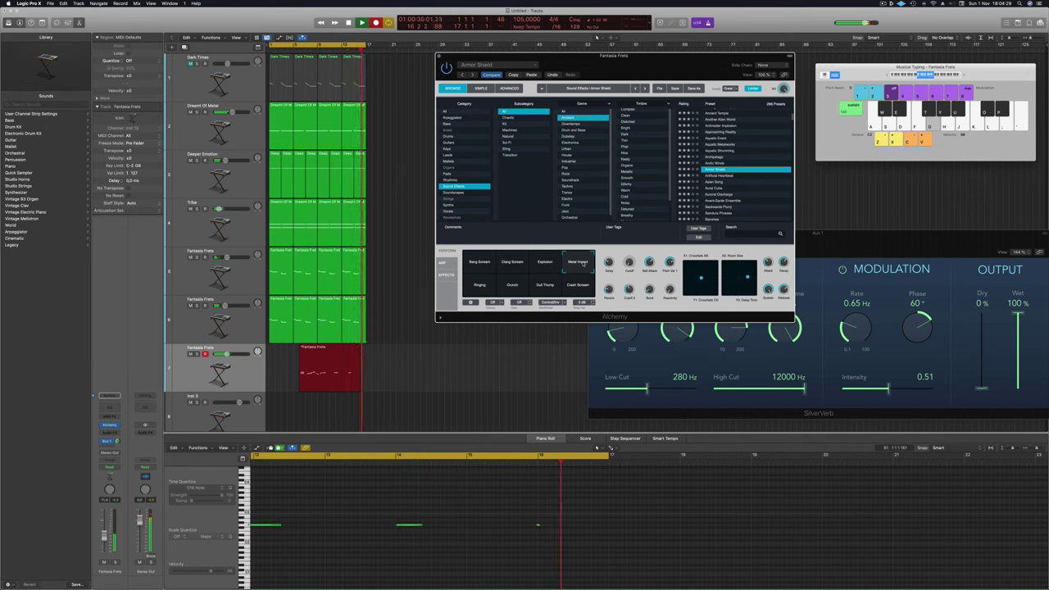
key(space)
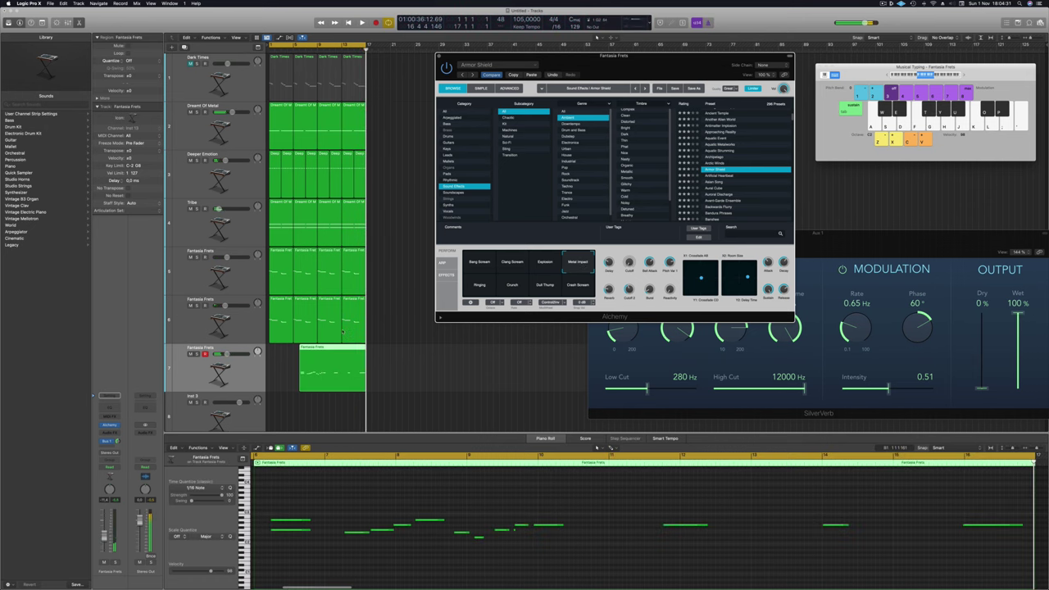
Split the recorded region at bar 13, delete its first section, and move the remaining section to bar 1.
super+click(341, 352)
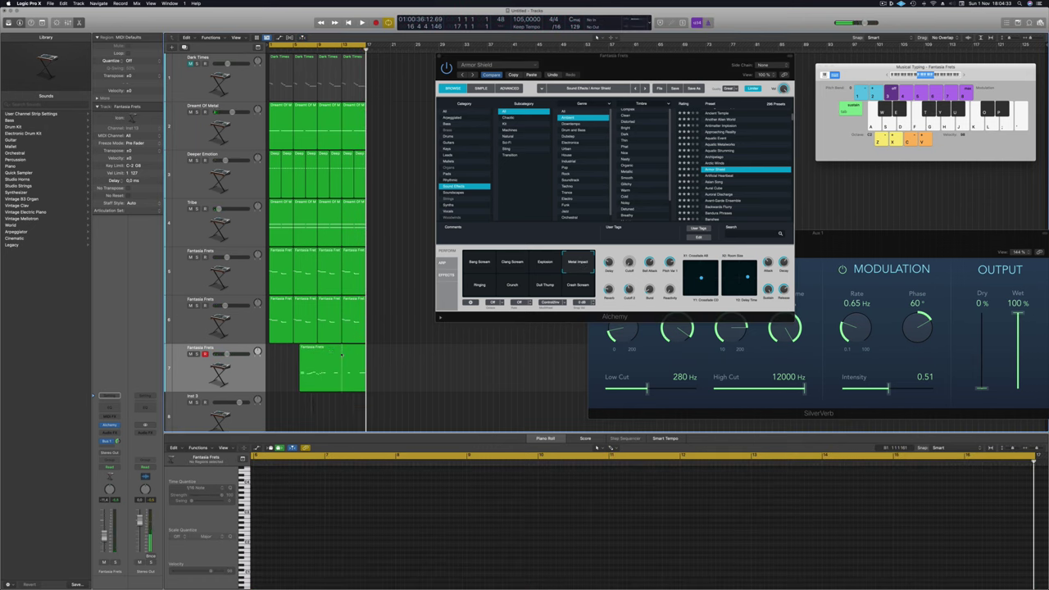
click(342, 352)
click(326, 354)
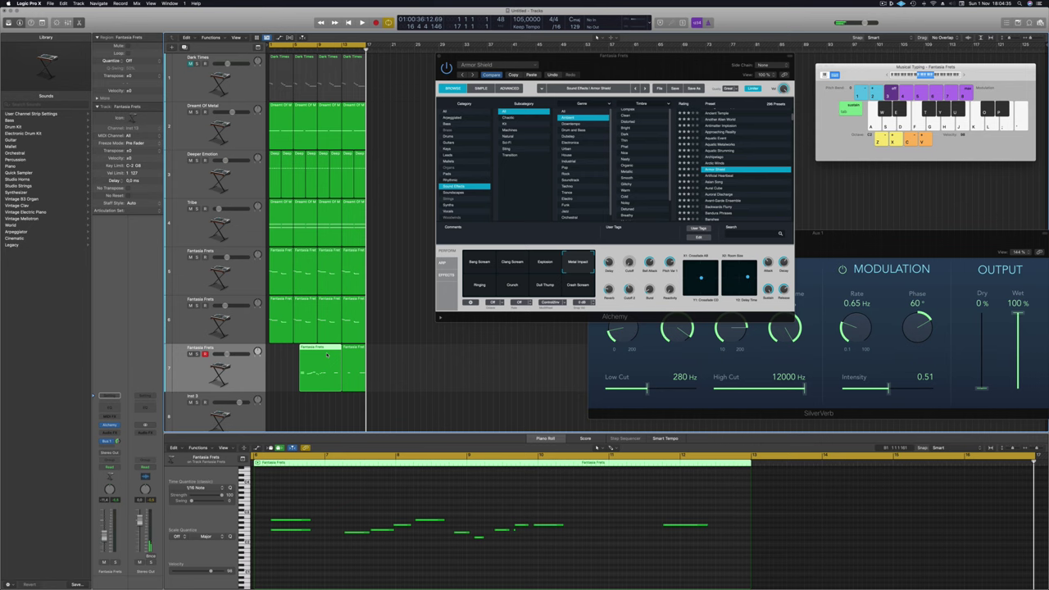
key(Delete)
drag(356, 351, 283, 353)
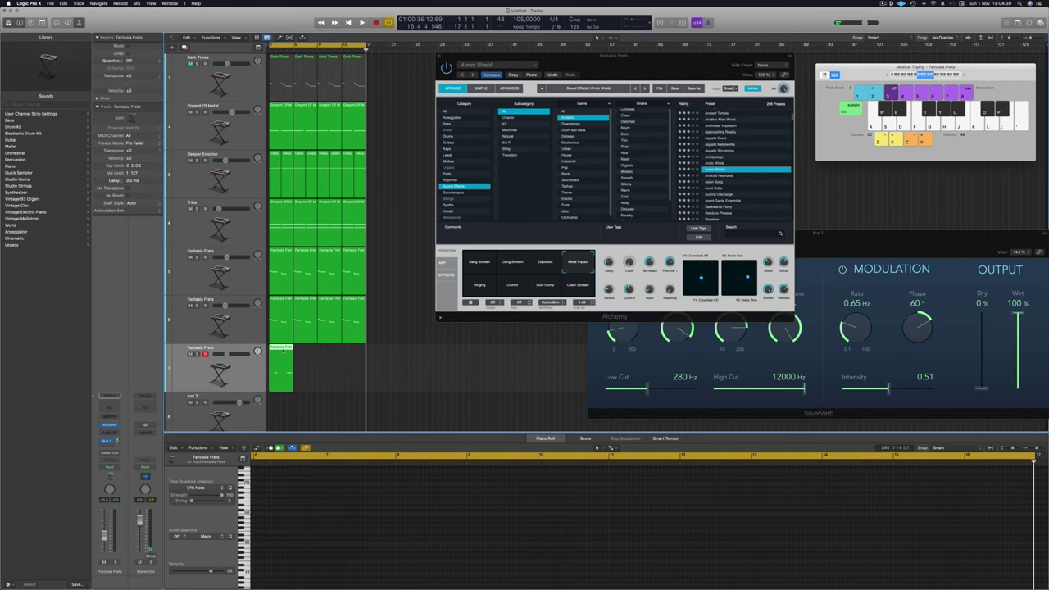
Select all notes of the trimmed region and play the arrangement from the start to check their timing.
scroll(363, 485, down, 5)
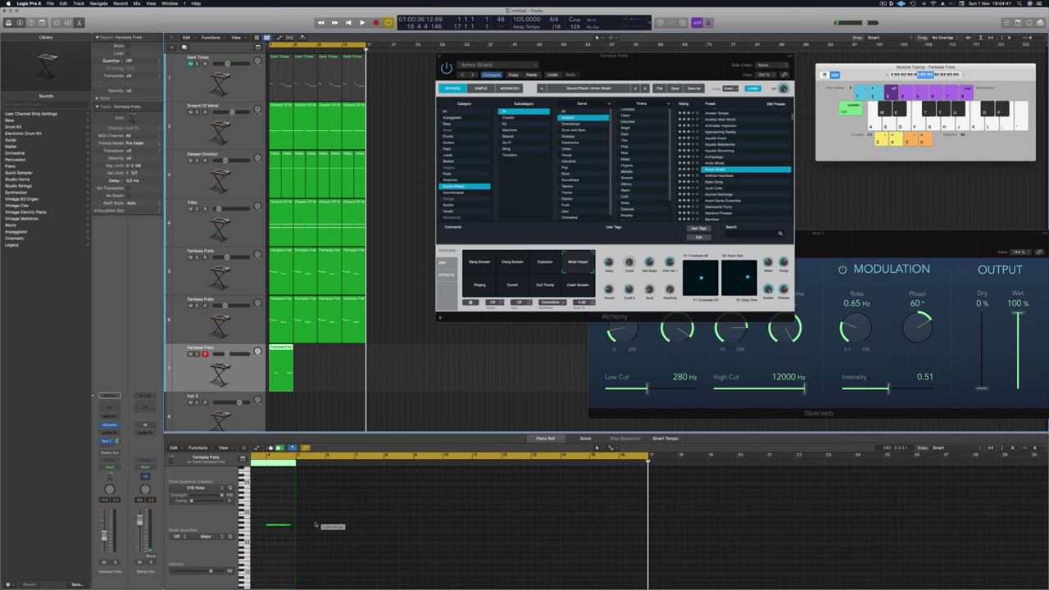
scroll(315, 524, up, 3)
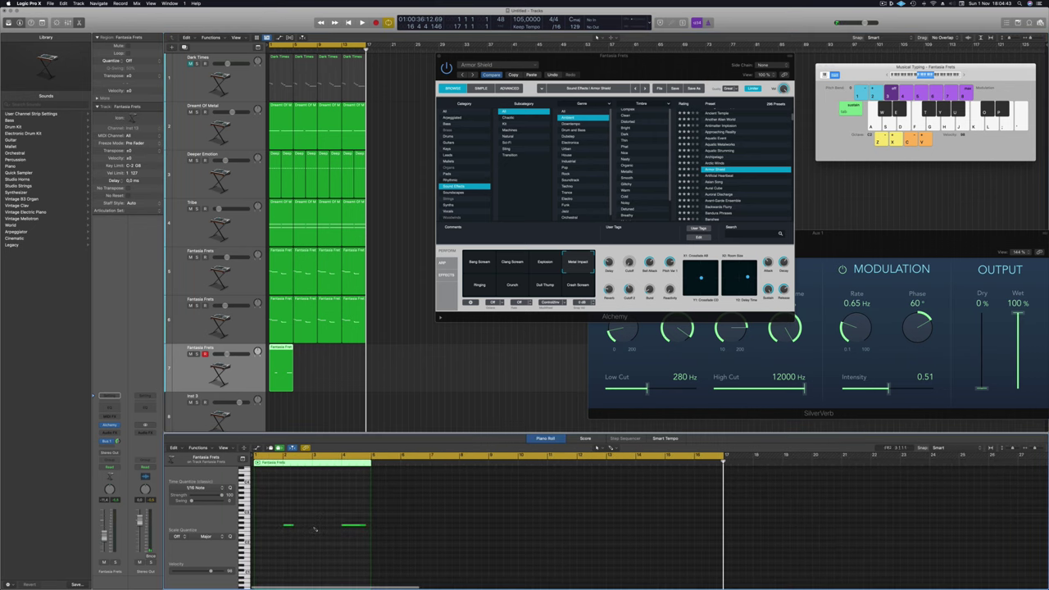
key(super+a)
key(Return)
key(space)
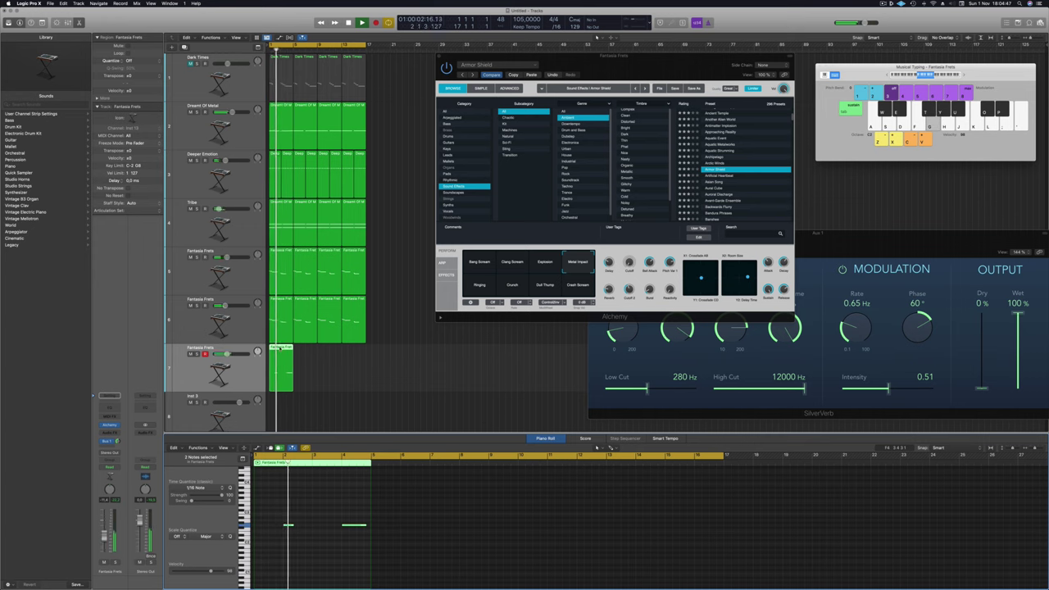
scroll(291, 348, down, 1)
key(Return)
Nudge both notes of the region slightly earlier in the piano roll and replay from the start.
scroll(319, 513, up, 2)
scroll(318, 513, up, 2)
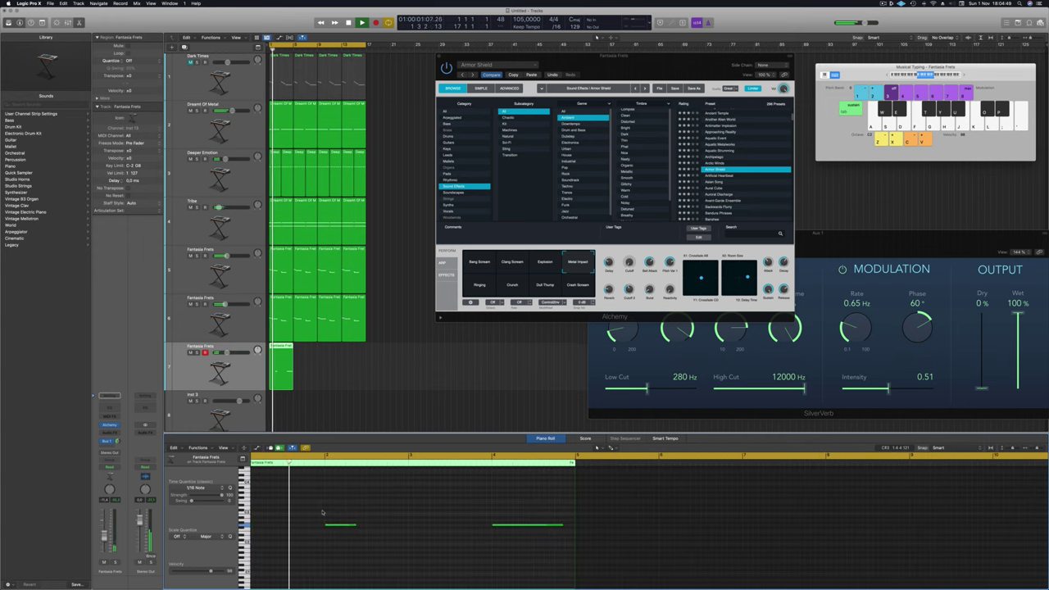
drag(339, 505, 573, 565)
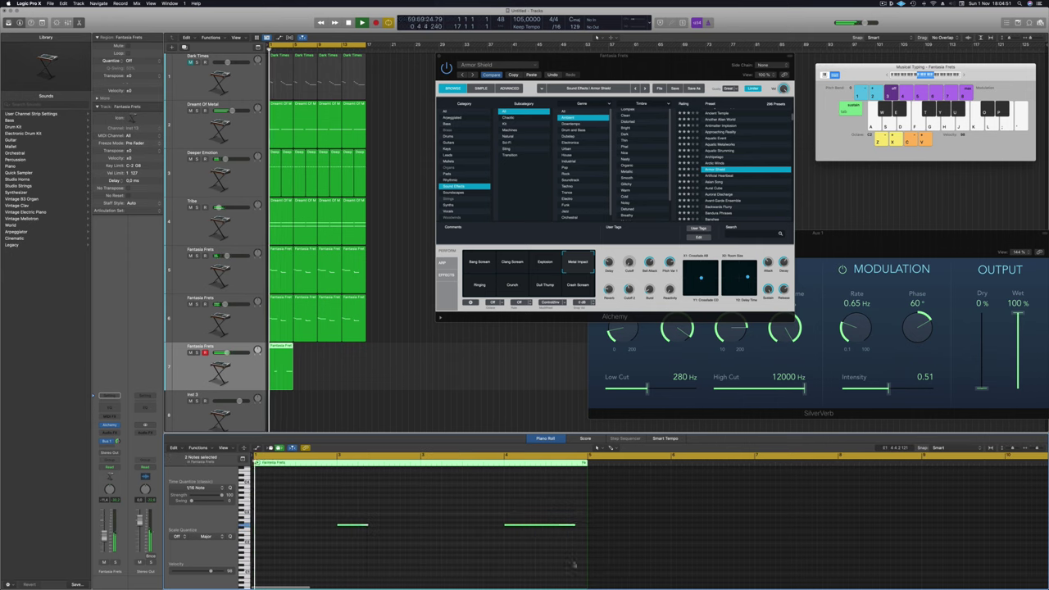
key(alt+Left)
key(alt+Left)
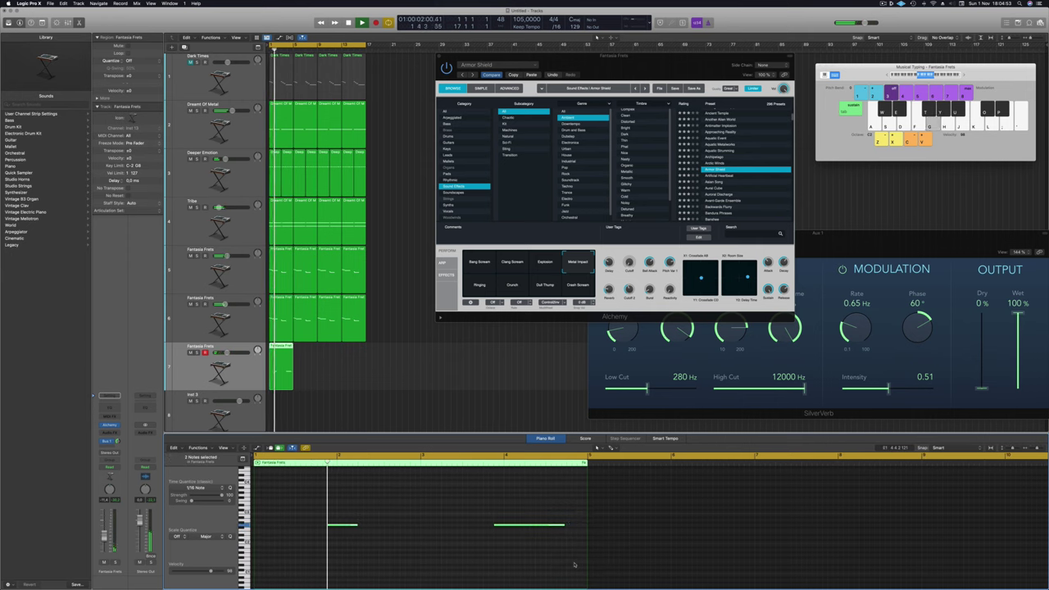
key(alt+Left)
key(alt+Left)
key(Return)
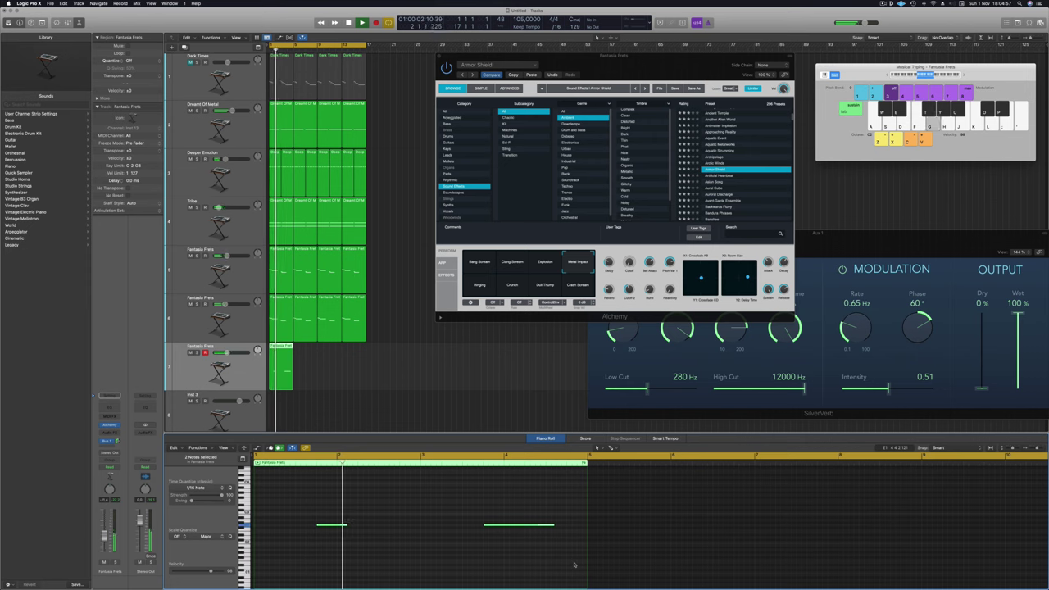
key(Return)
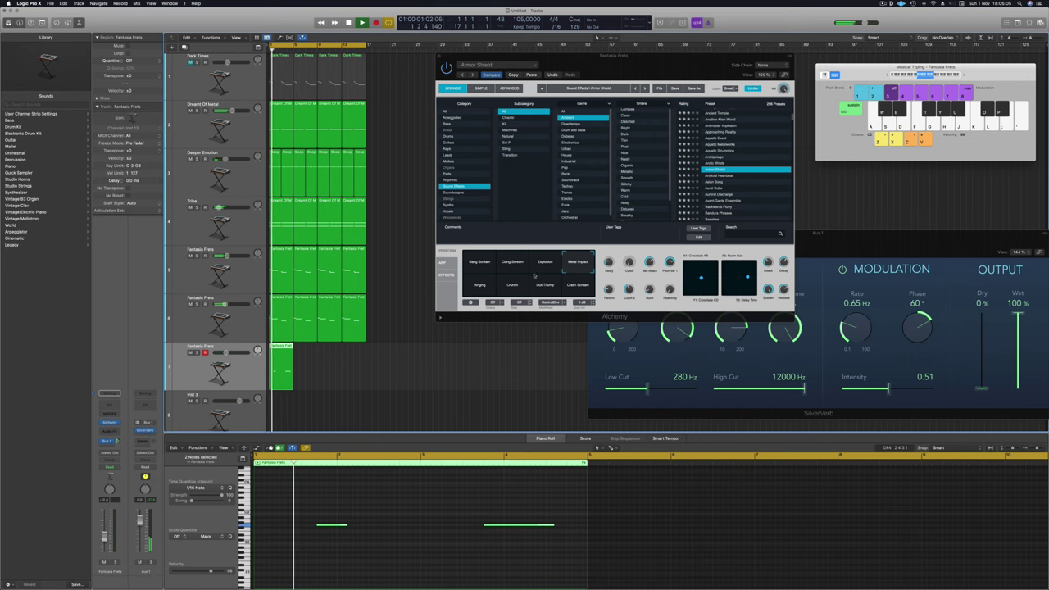
Compare Armor Shield's Crash Scream, Crunch, Ringing, Metal Impact, Bang Scream and Clang Scream snapshots during playback.
click(577, 285)
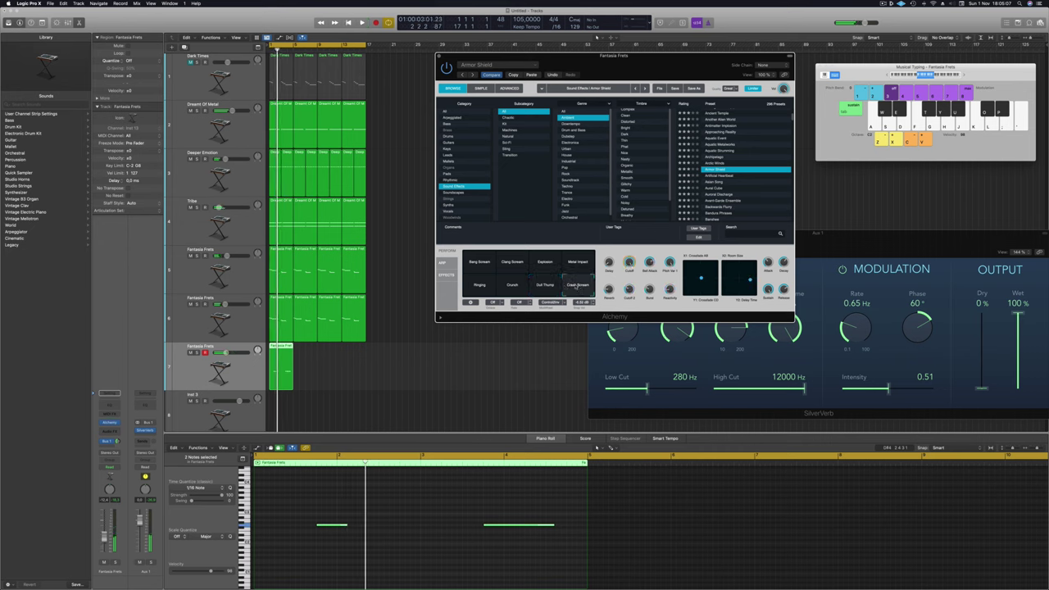
click(510, 285)
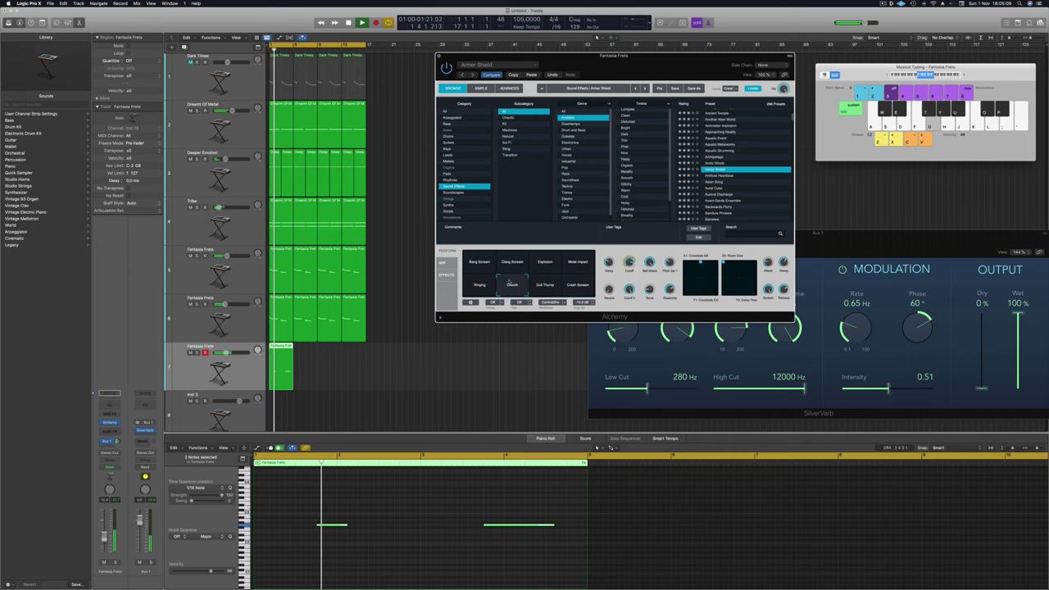
click(479, 285)
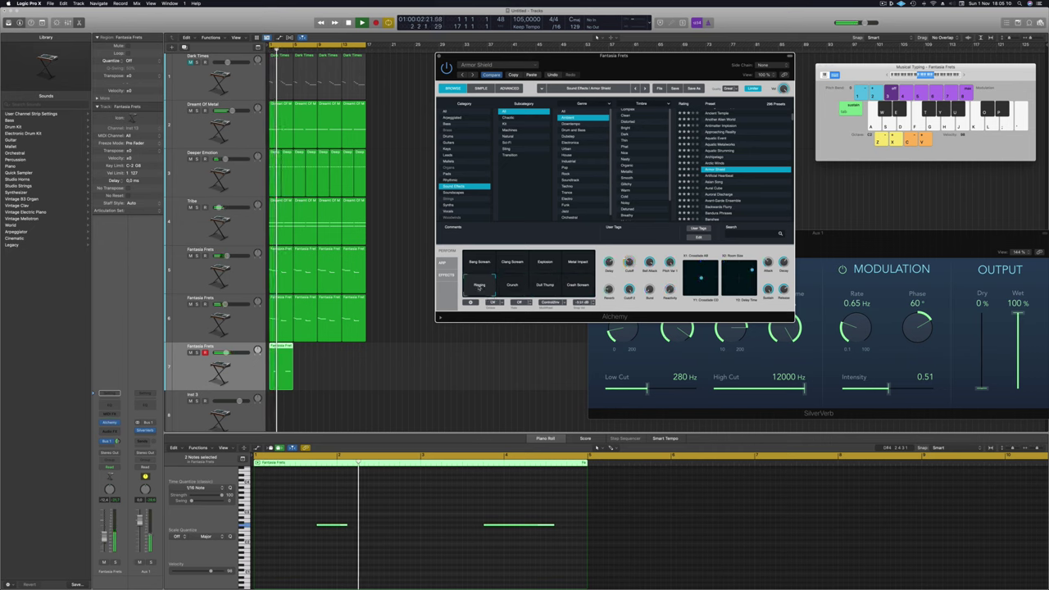
click(579, 263)
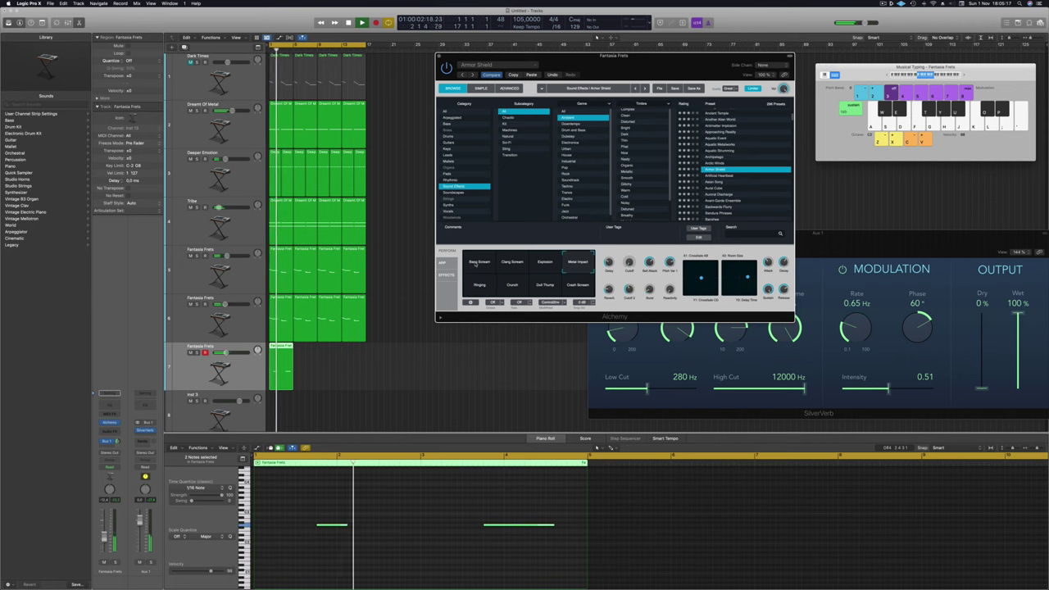
click(477, 263)
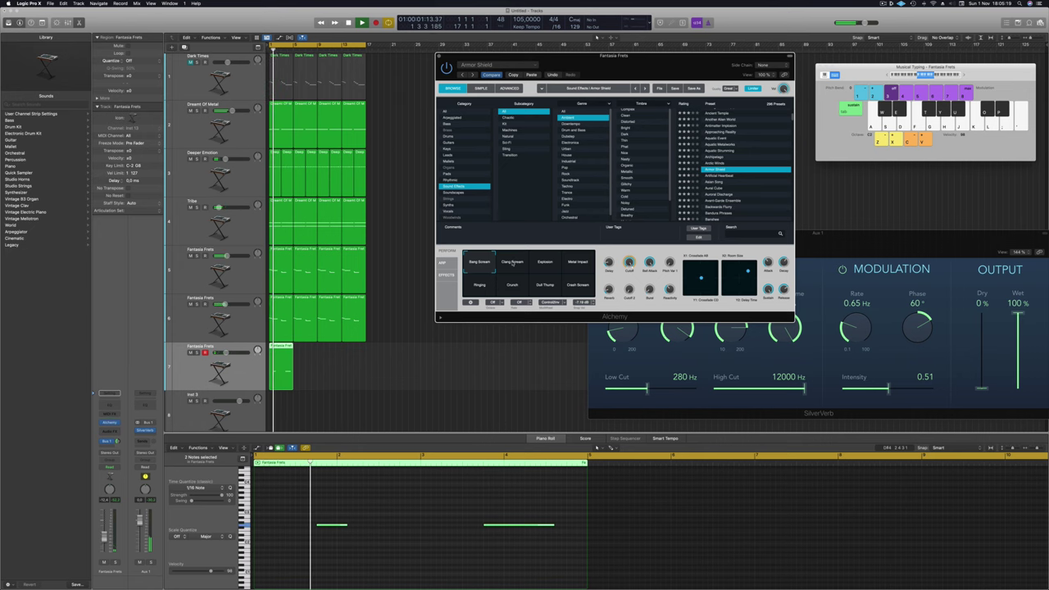
click(516, 264)
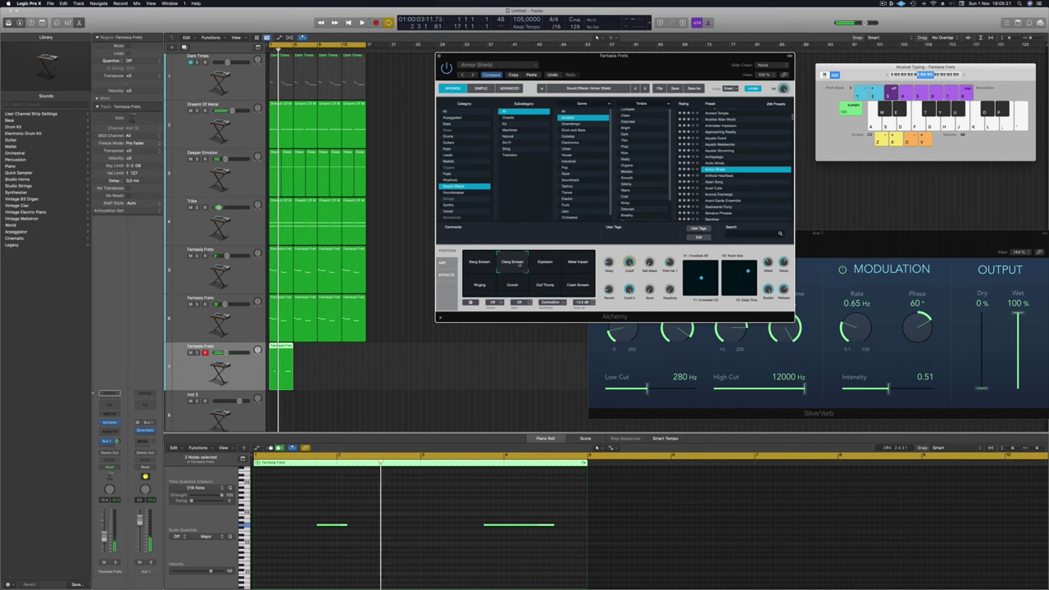
Try the Aural Cube and Banshee presets on the track, and load the Bell Atmosphere preset.
scroll(731, 160, down, 2)
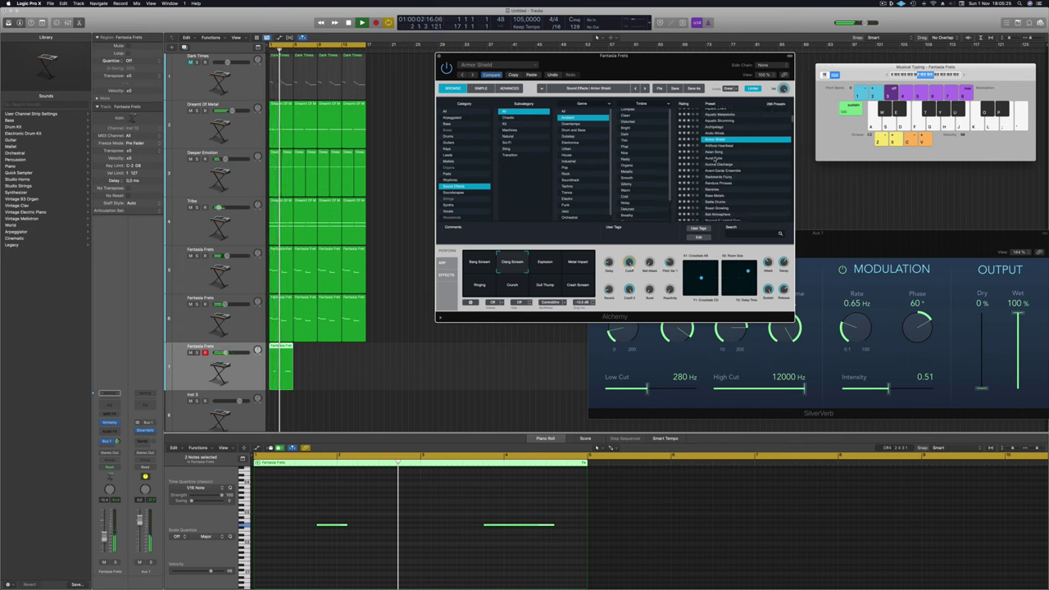
click(714, 158)
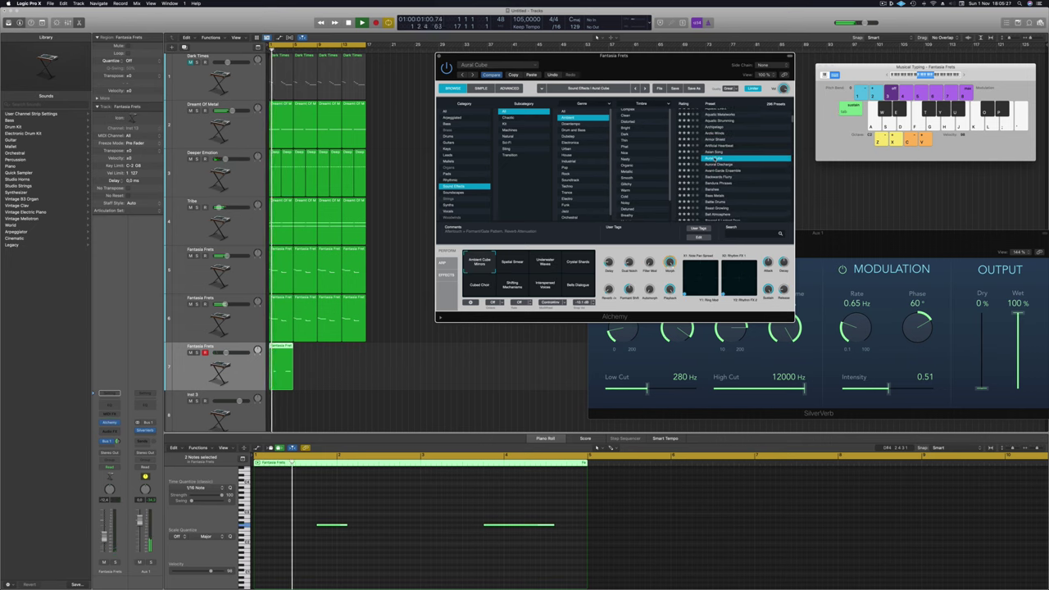
scroll(715, 163, down, 1)
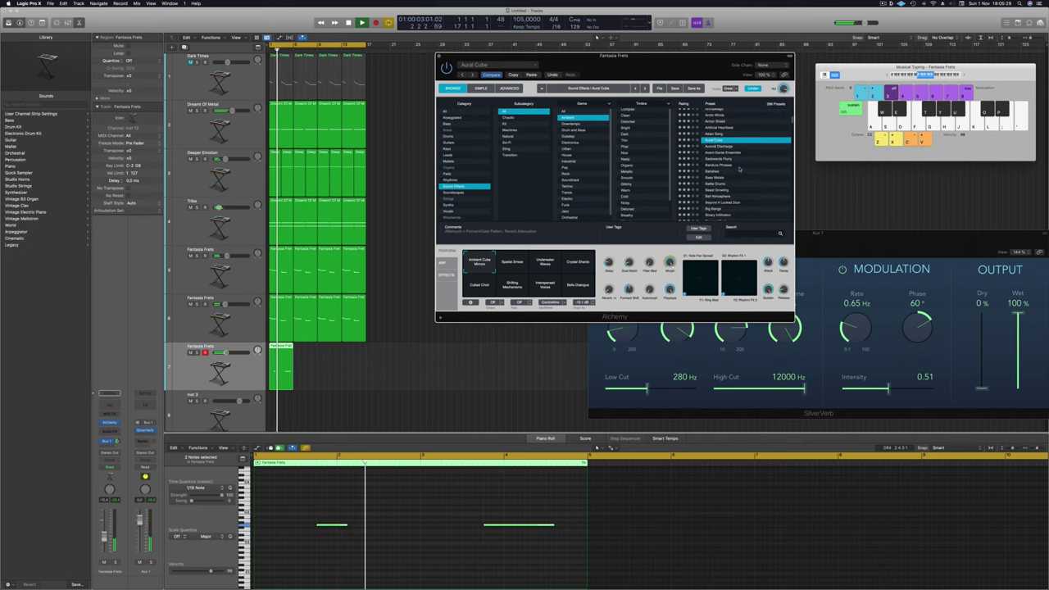
click(715, 171)
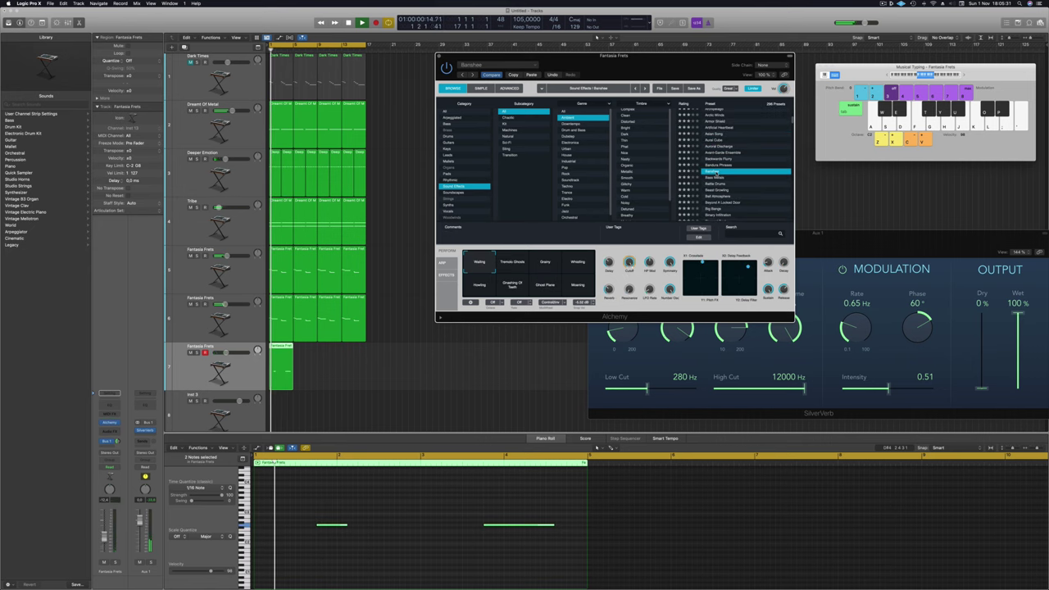
click(884, 4)
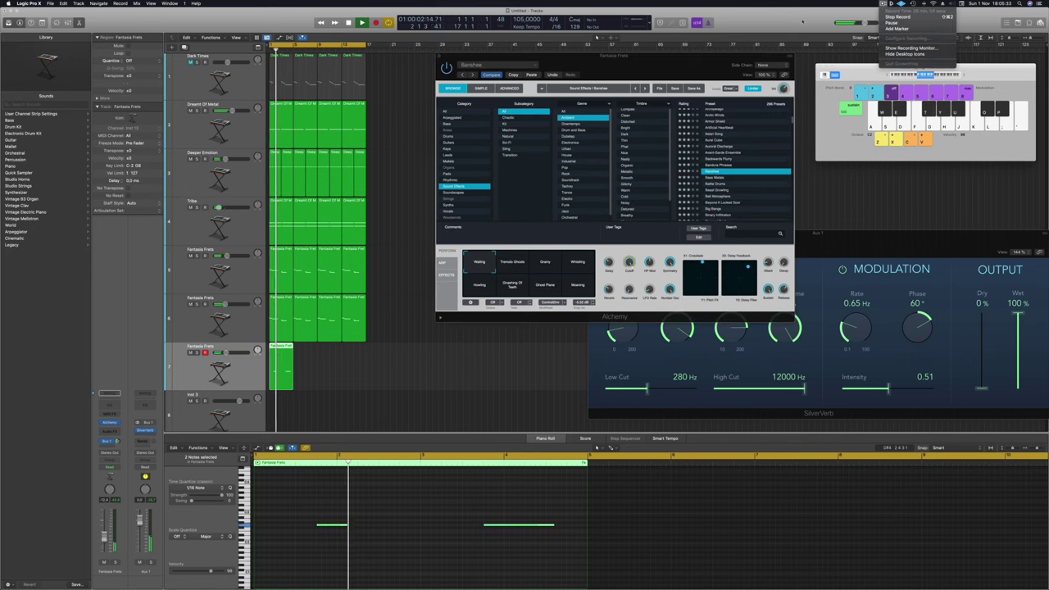
click(740, 193)
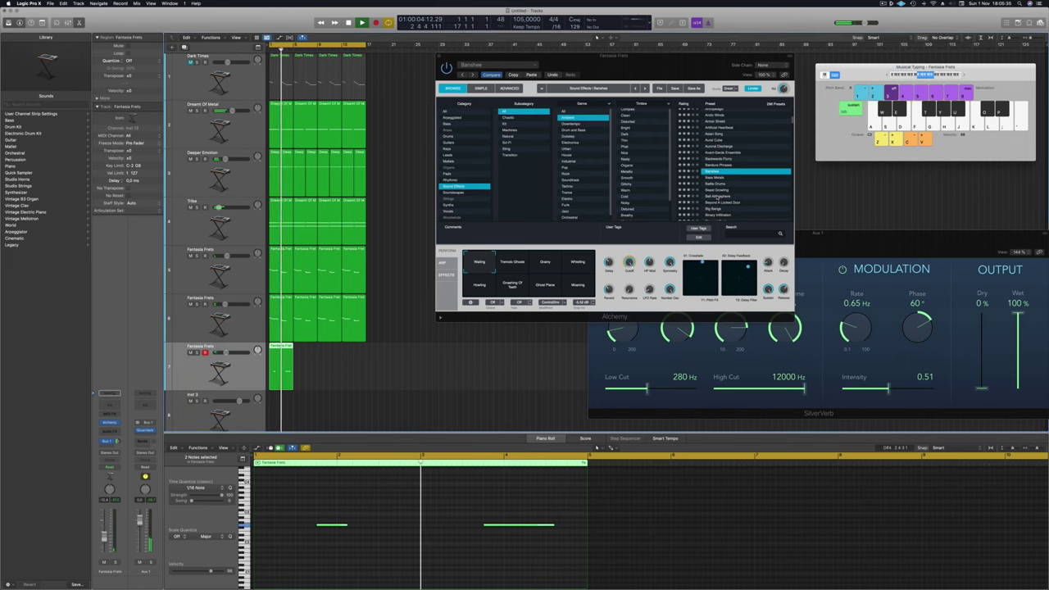
click(711, 196)
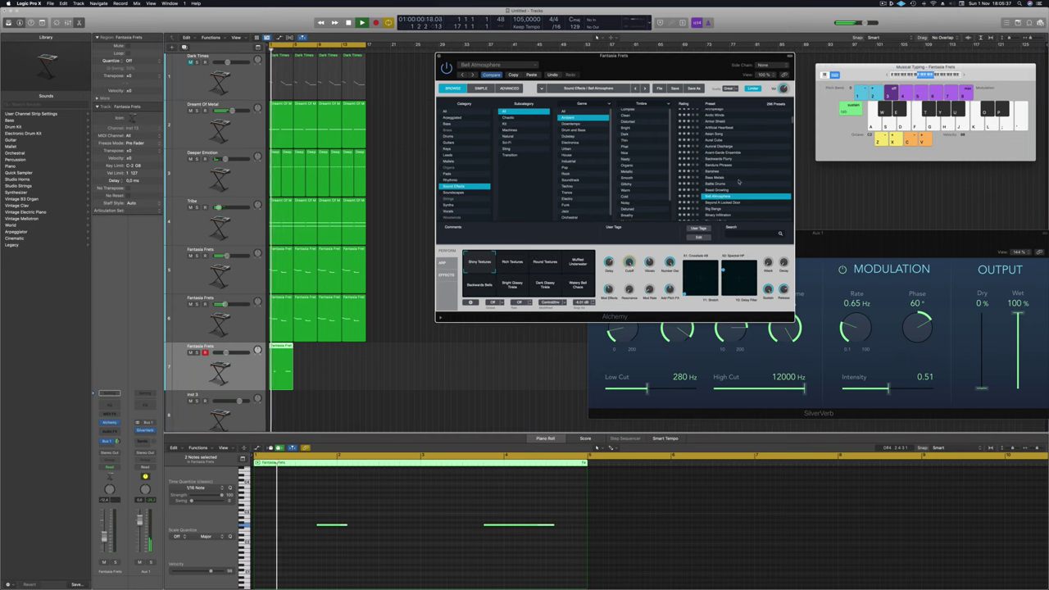
Search the Alchemy presets for "venge" and clear the search.
scroll(738, 180, down, 2)
click(747, 233)
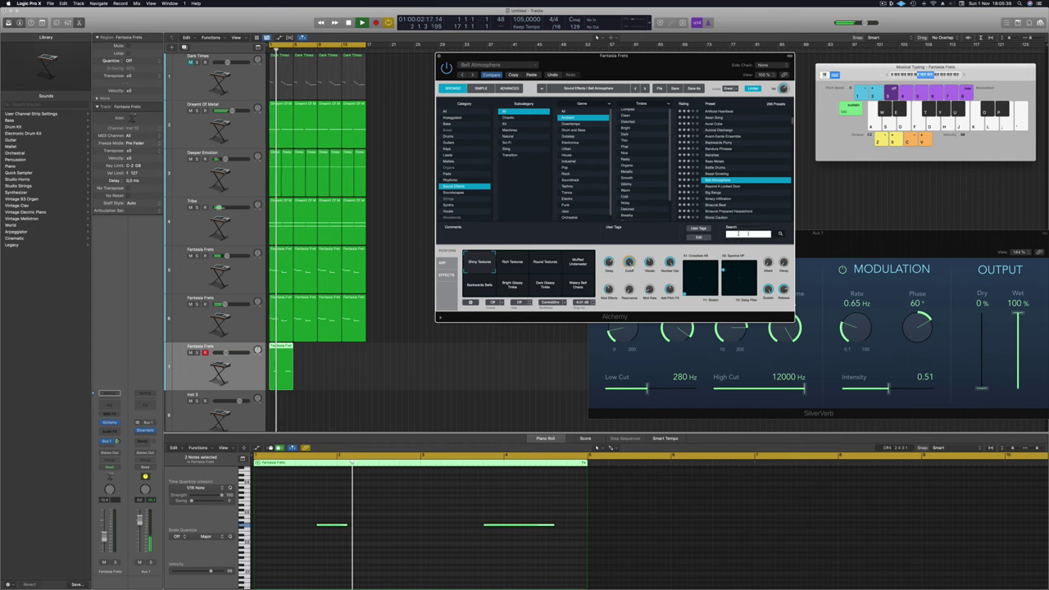
text(venge)
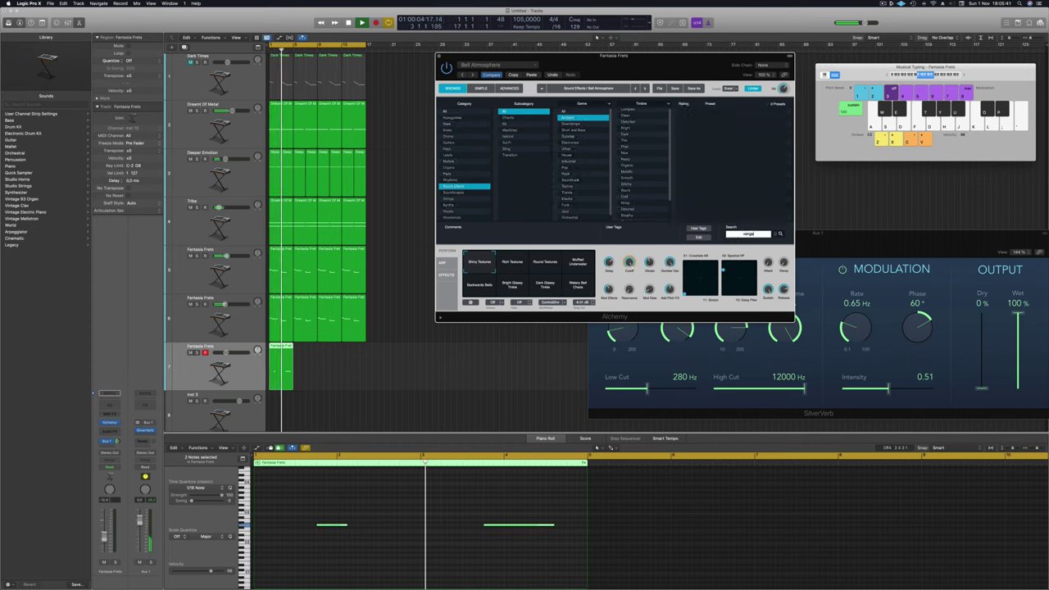
key(BackSpace)
key(BackSpace)
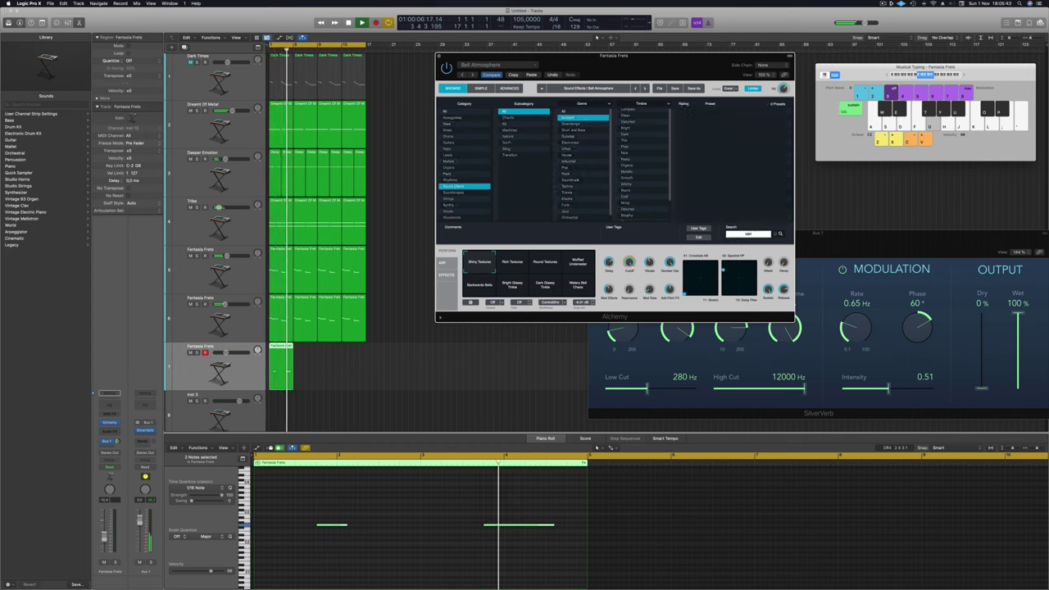
key(BackSpace)
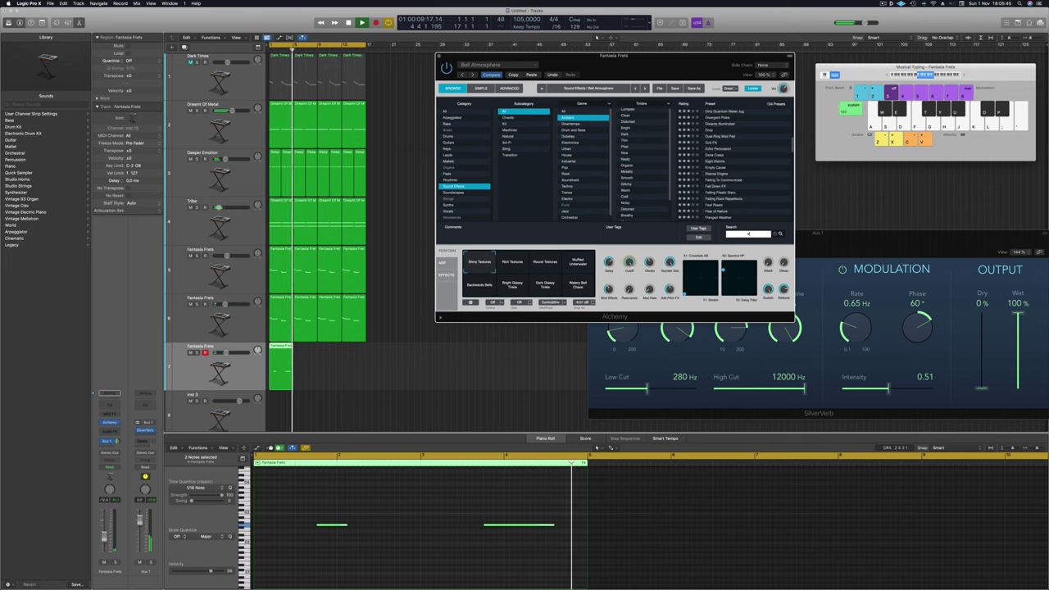
key(BackSpace)
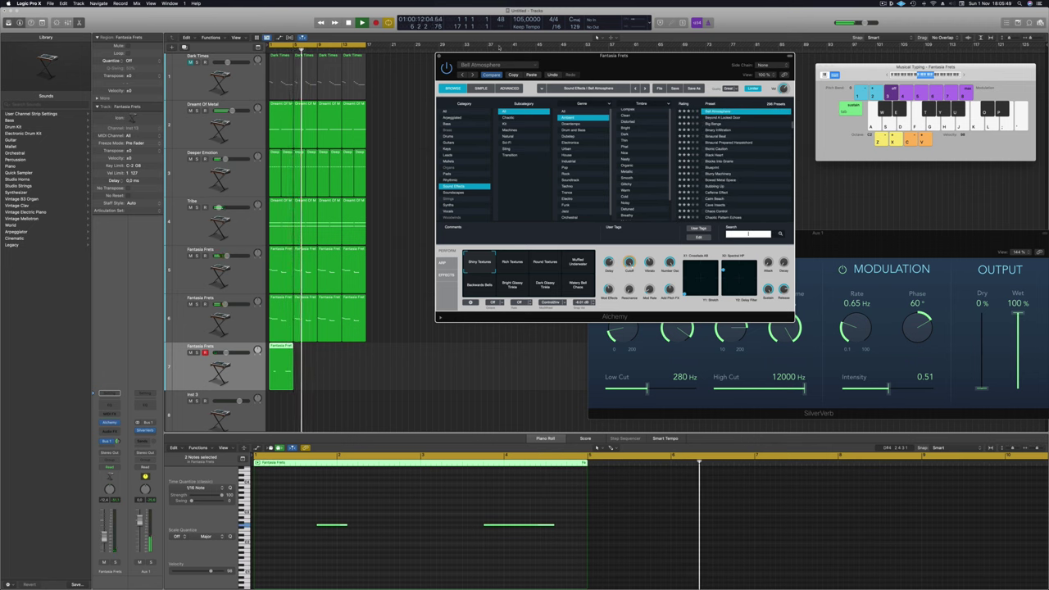
Duplicate the seventh track's region until four copies fill bars 1 to 17, and replay from the start.
click(318, 367)
key(Return)
click(279, 348)
drag(280, 348, 328, 352)
shift+click(274, 351)
key(Return)
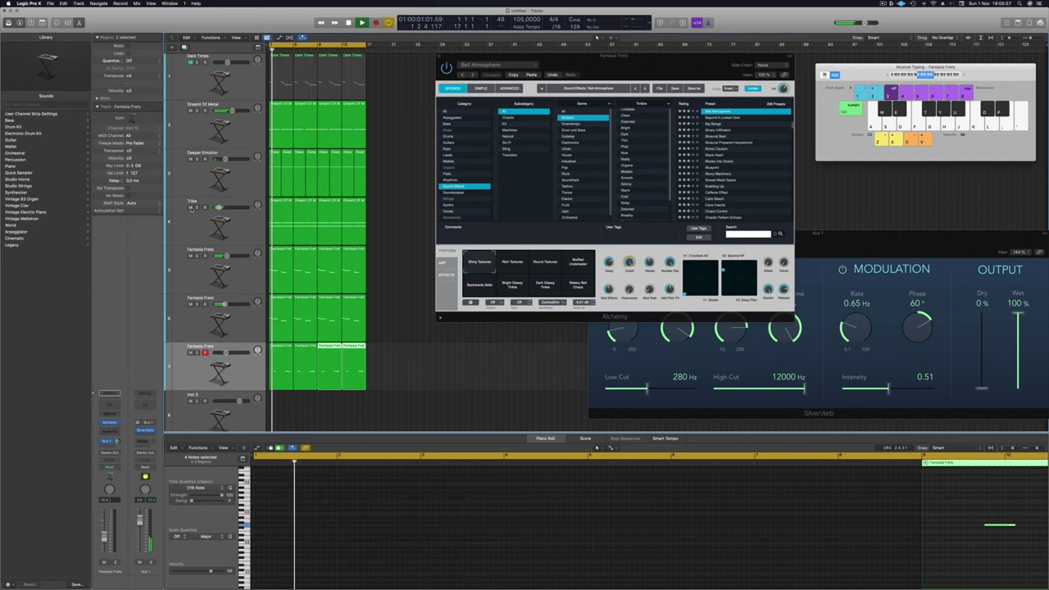
Mute the Tribe track and select the Dream Of Metal track.
click(191, 208)
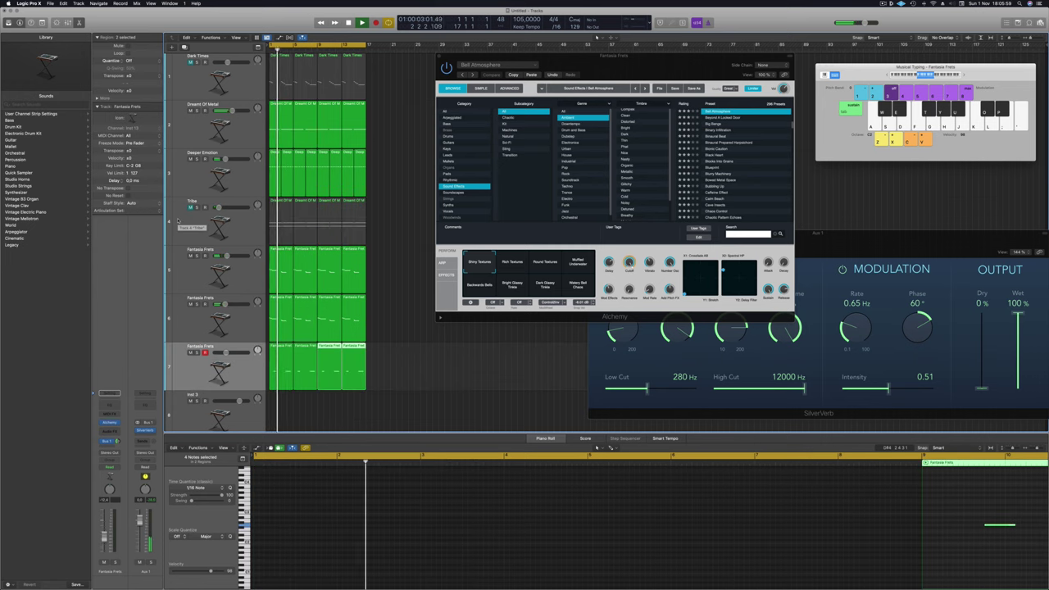
click(196, 107)
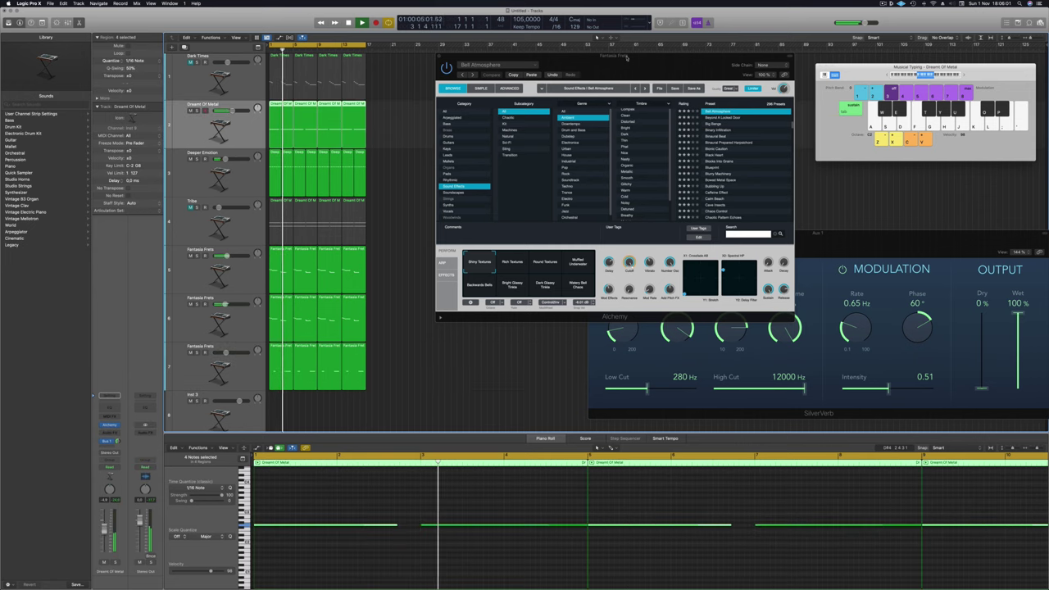
Try the Cave Insects, Chaos Control and Citadel Brass presets on the seventh track, reselecting the track and replaying from the start.
drag(626, 58, 633, 57)
scroll(759, 147, down, 2)
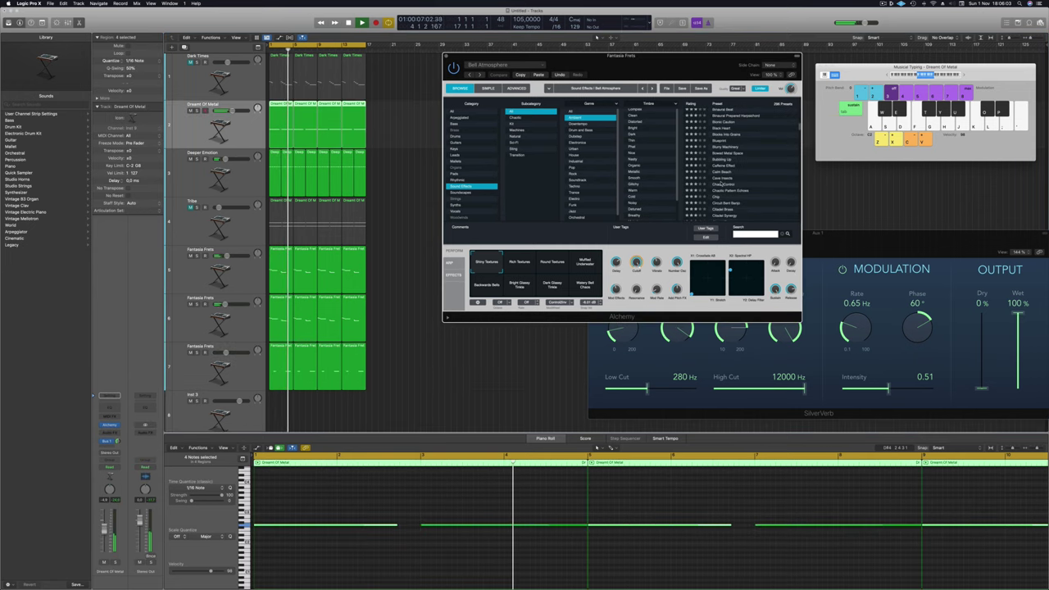
click(720, 178)
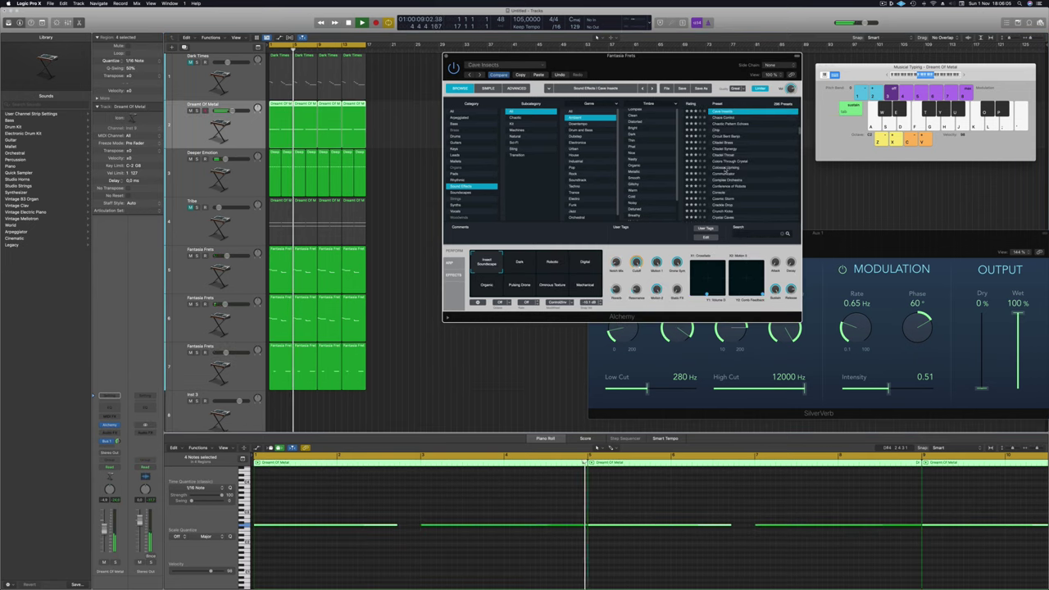
click(714, 118)
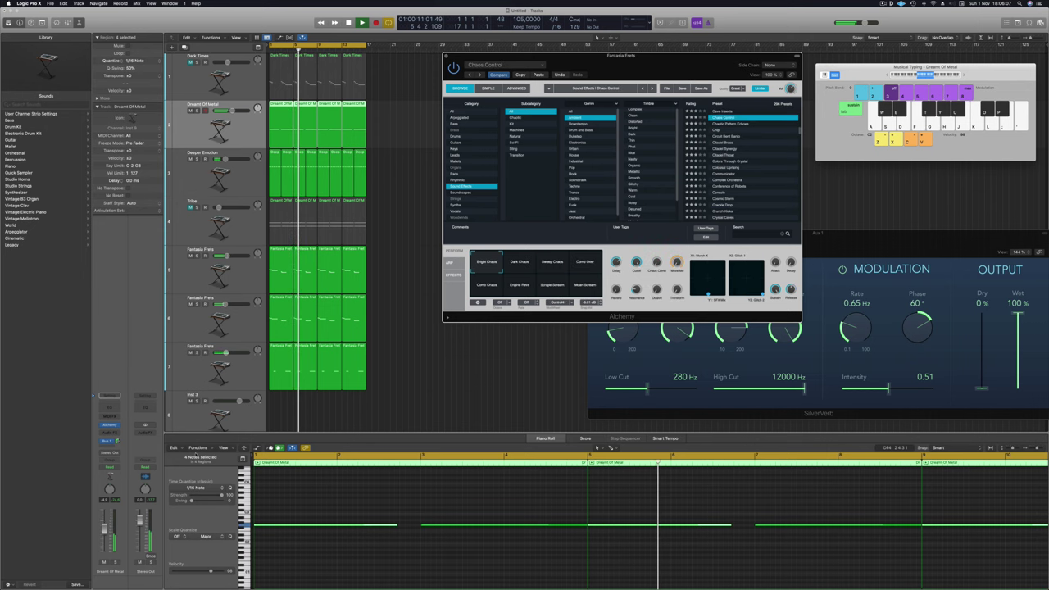
key(Return)
click(210, 382)
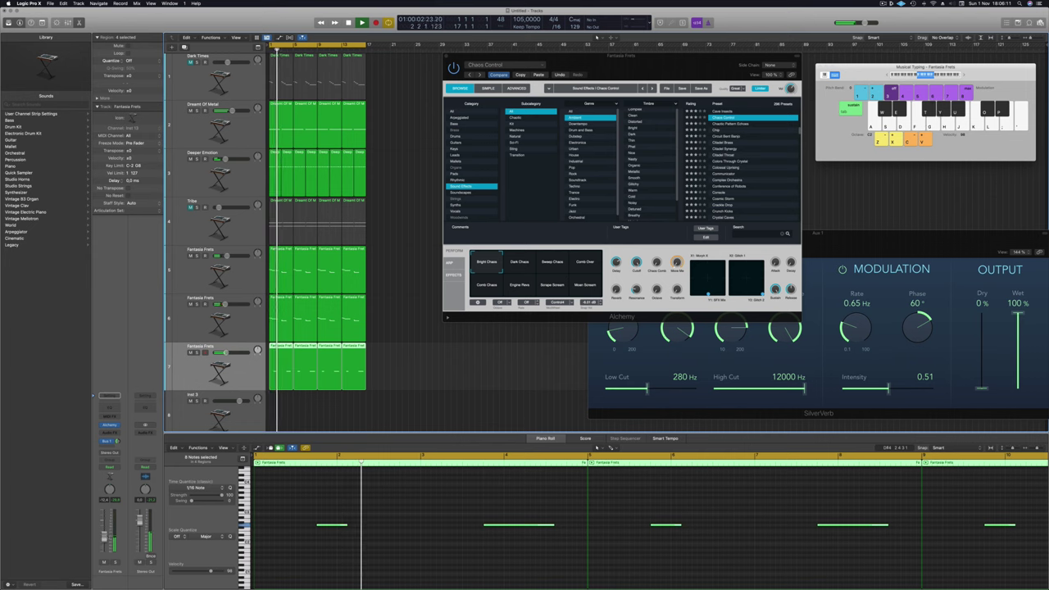
click(726, 149)
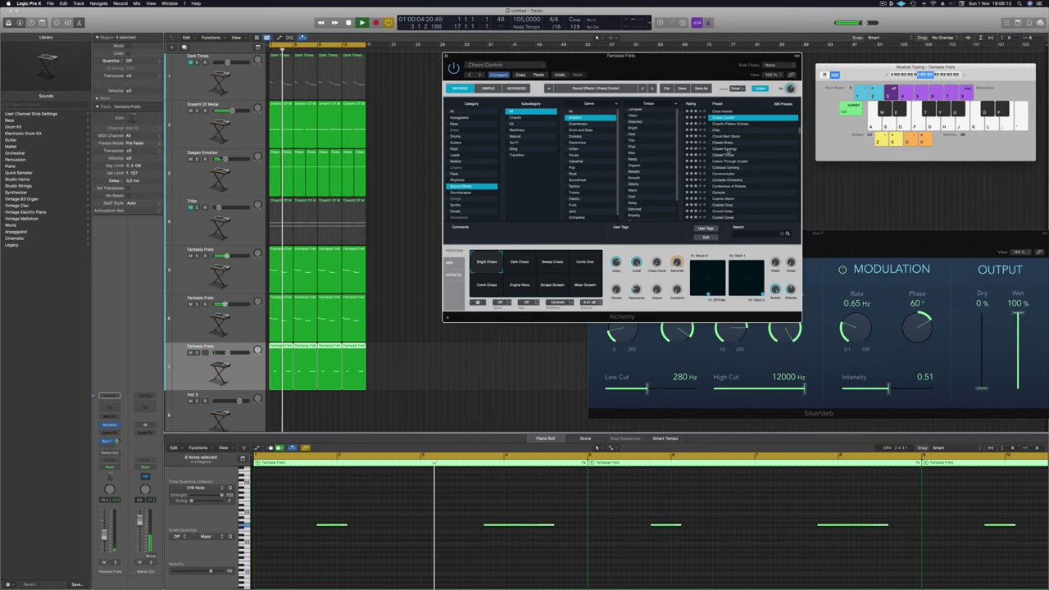
key(Return)
click(724, 142)
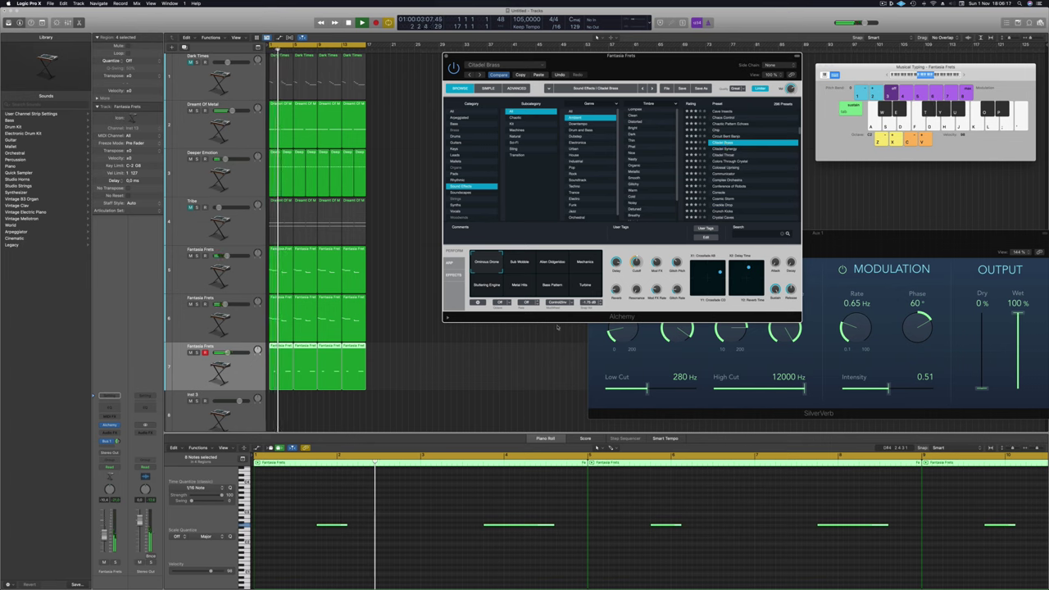
Transpose the seventh track's selected notes in the piano roll and deselect the regions.
click(352, 547)
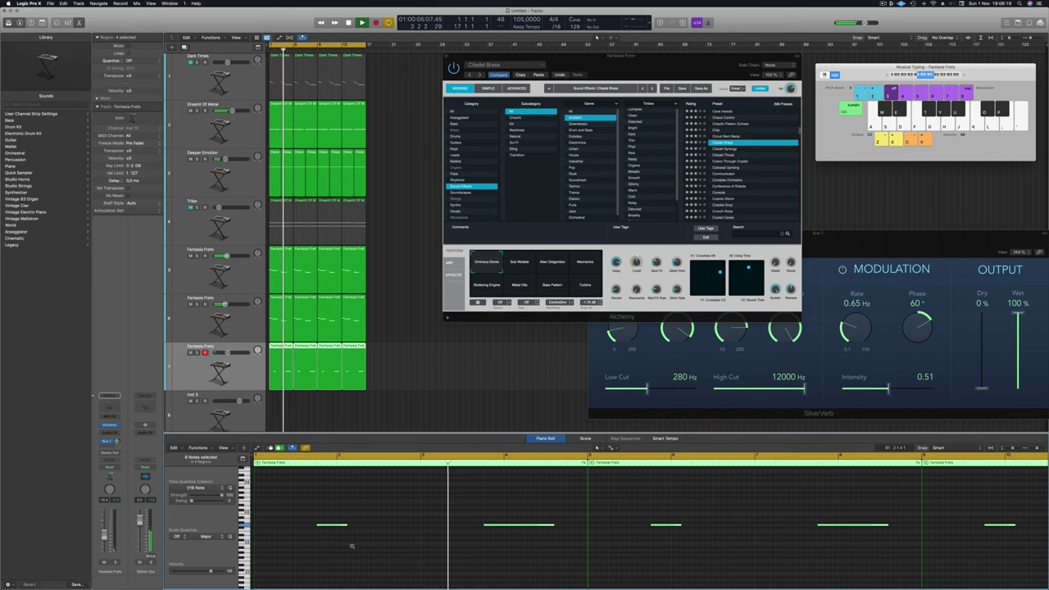
key(Delete)
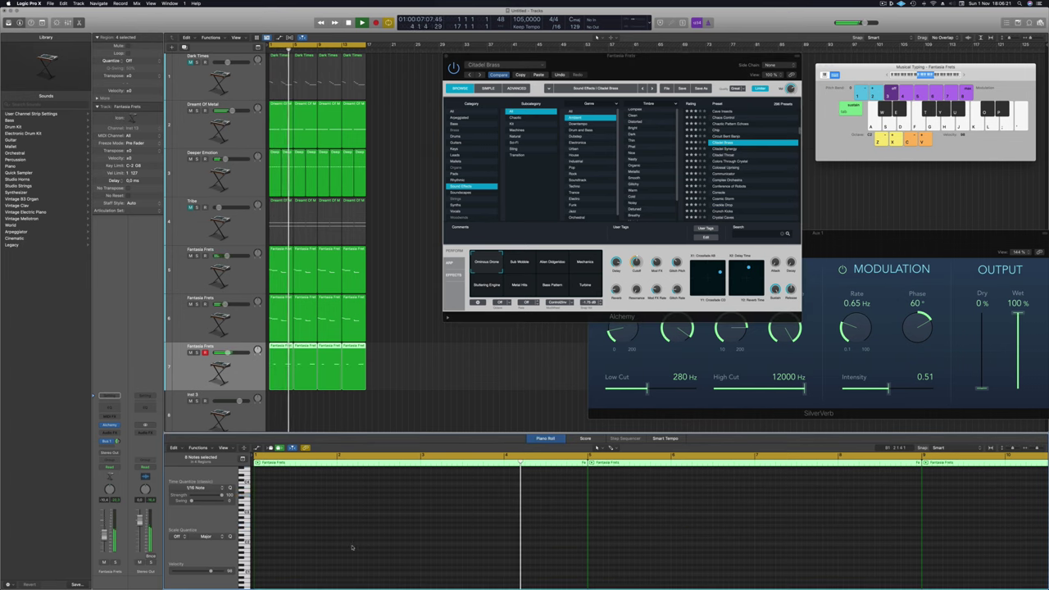
click(412, 346)
Try the Complex Orchestra preset on the seventh track and load the Cosmic Storm preset.
drag(716, 65, 641, 67)
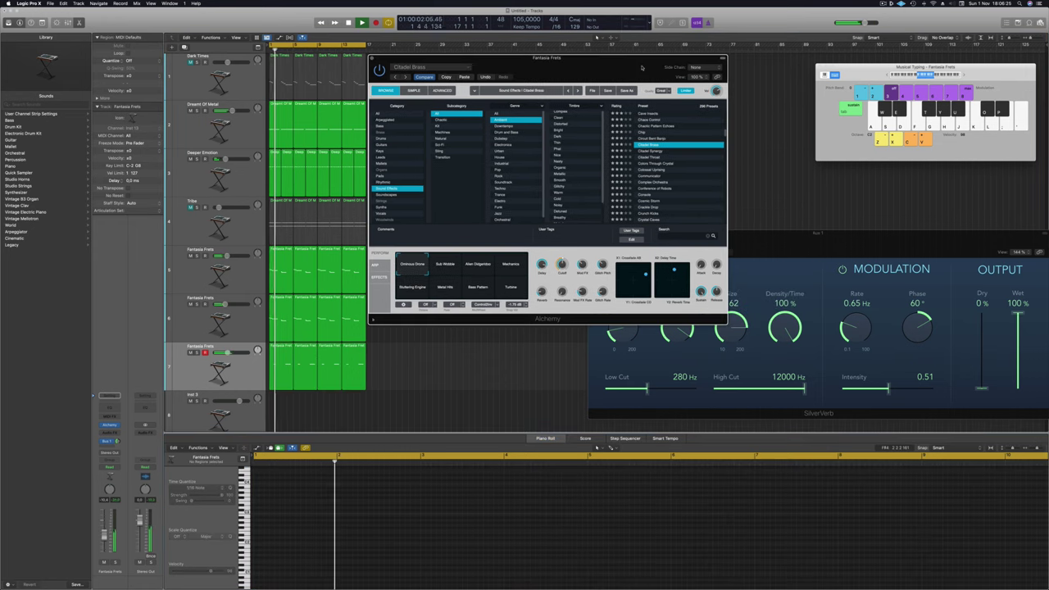
click(668, 182)
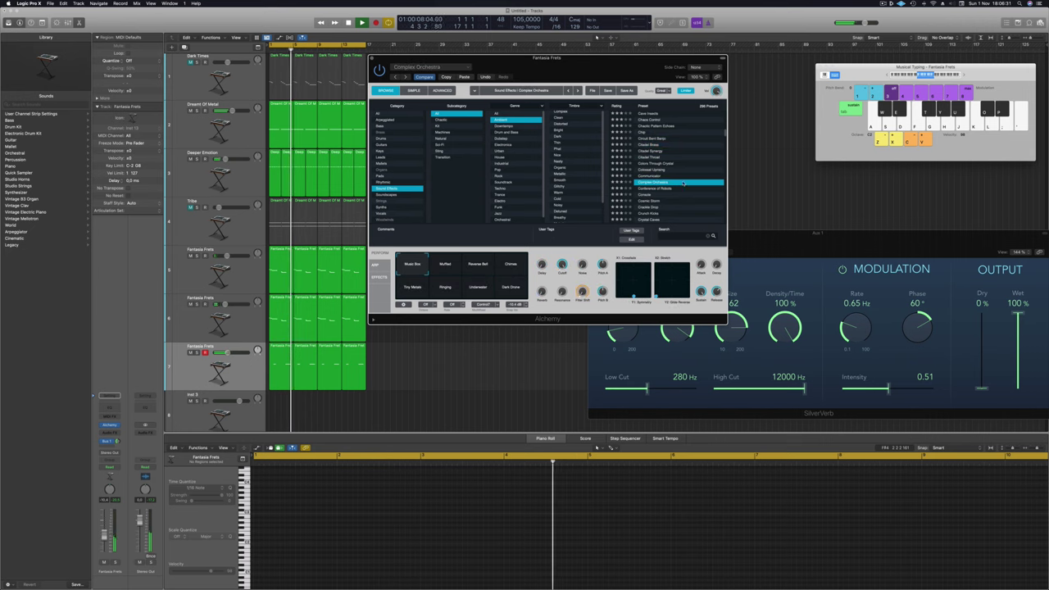
scroll(680, 182, down, 2)
click(649, 179)
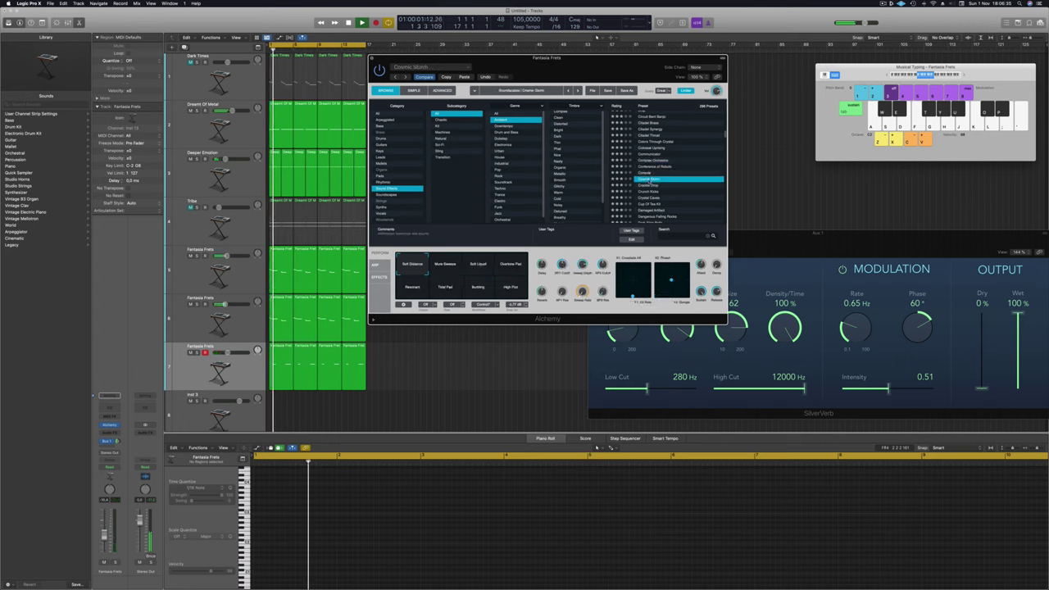
scroll(680, 177, down, 2)
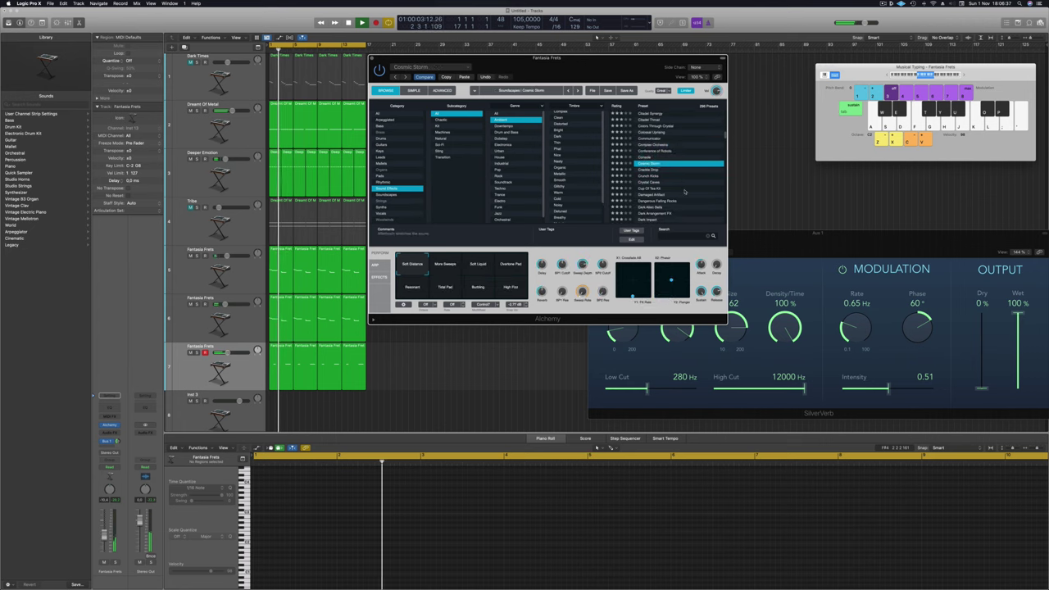
Compare Cosmic Storm's other seven snapshots, including More Sweeps, Soft Liquid, Overtone Pad, Resonant and Building, during playback.
click(445, 265)
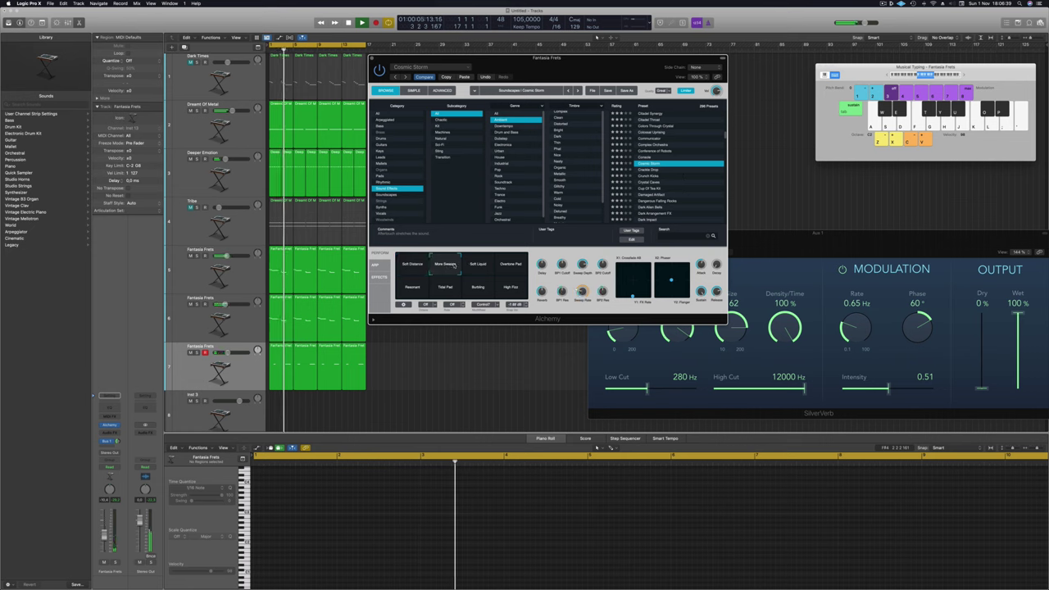
key(Return)
click(478, 264)
click(511, 265)
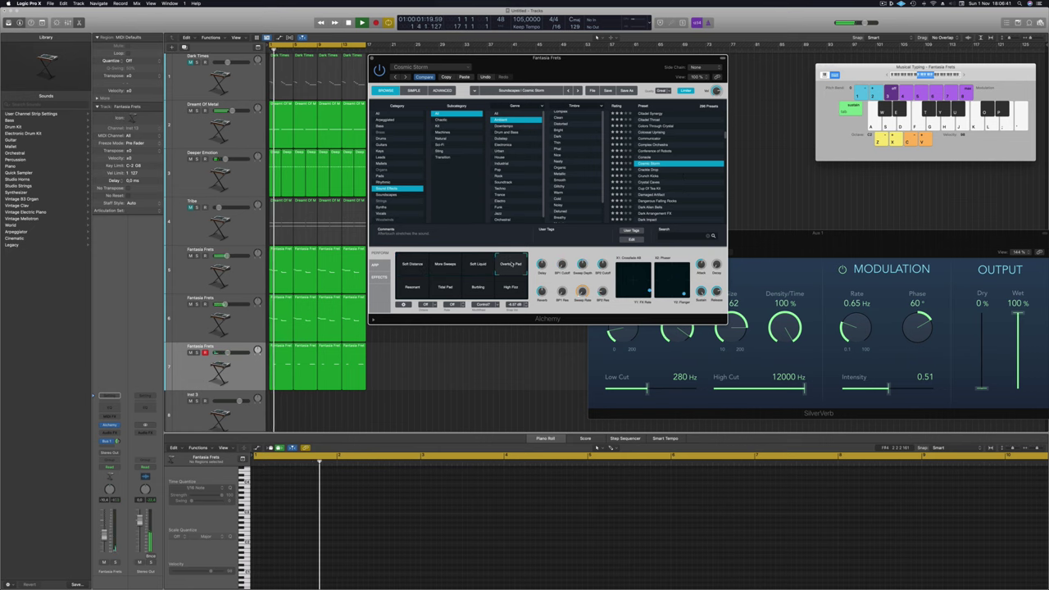
click(413, 289)
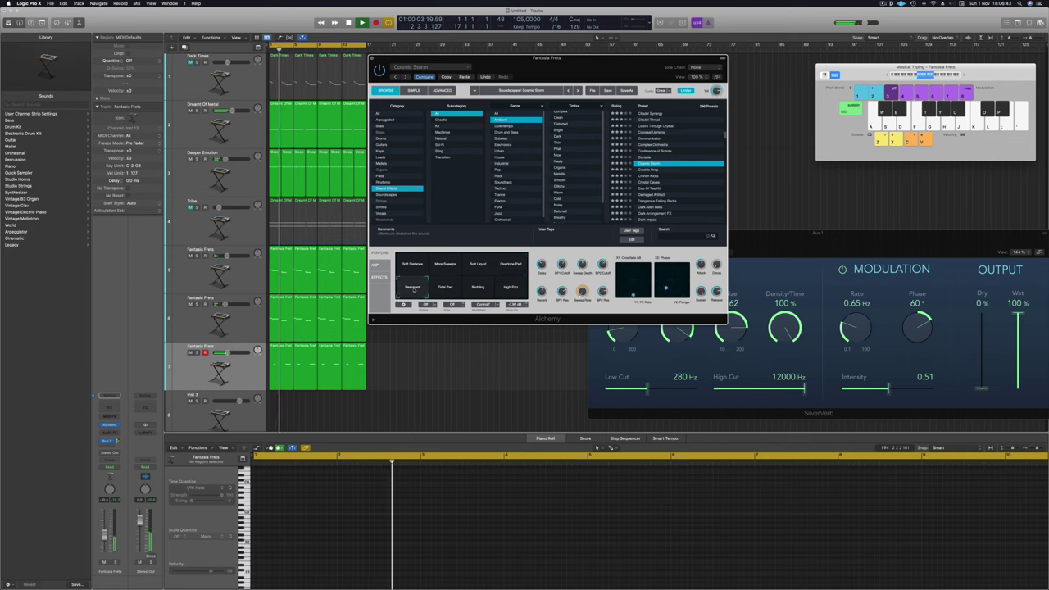
key(Return)
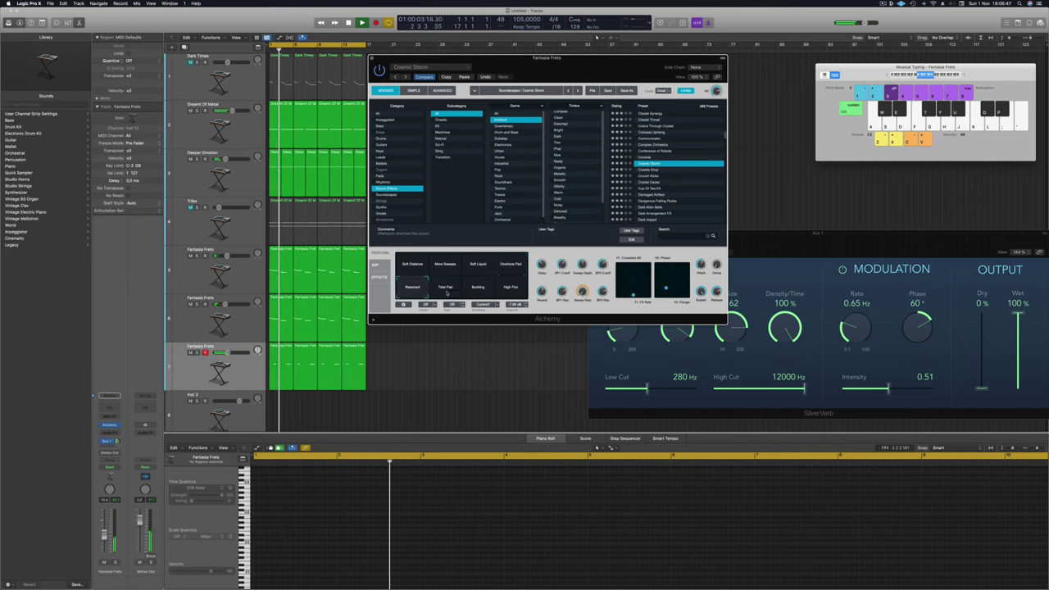
click(445, 289)
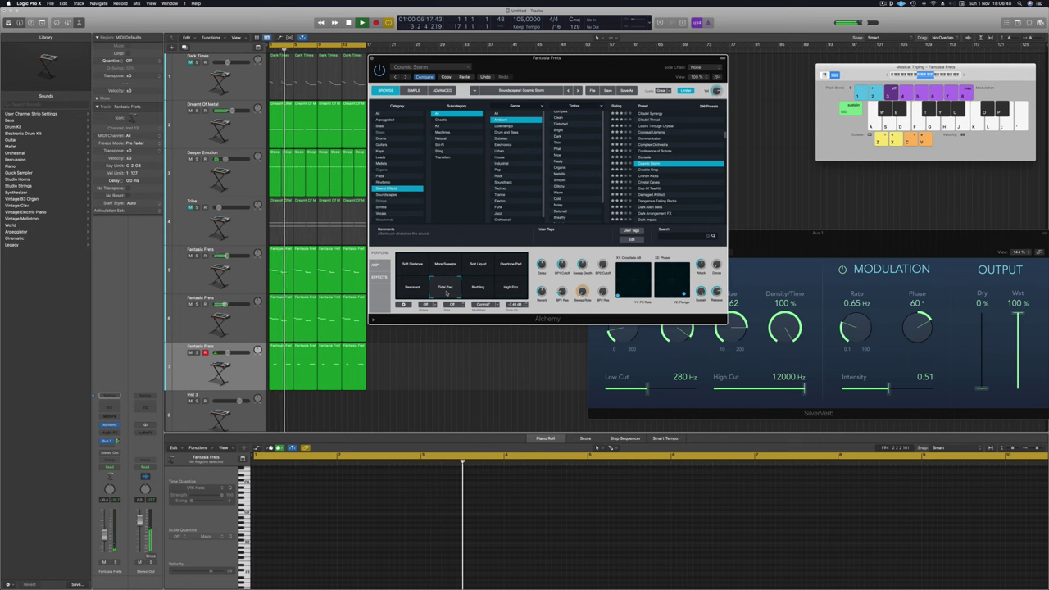
click(481, 291)
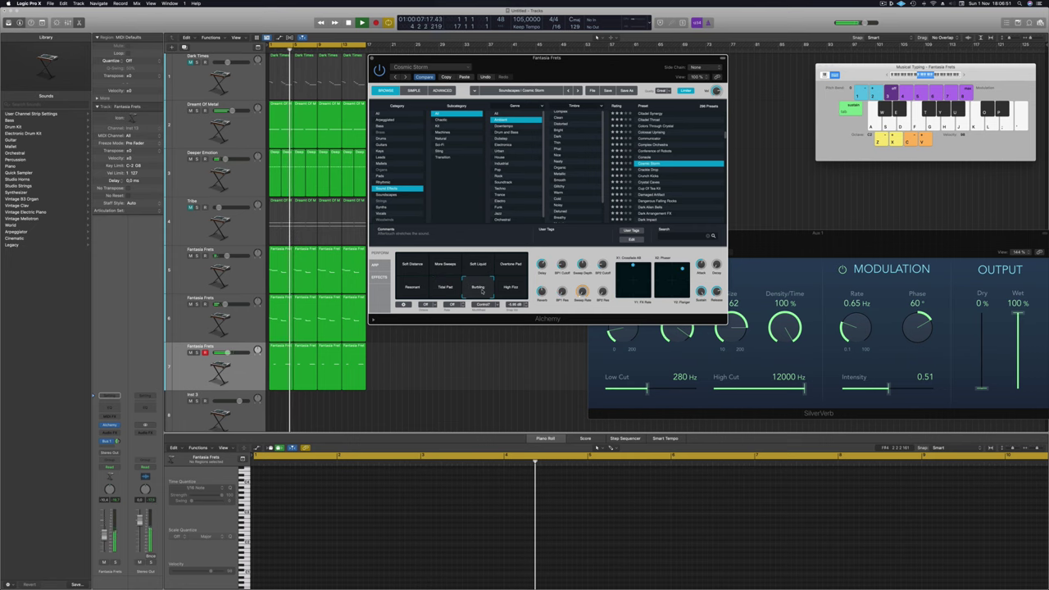
click(510, 287)
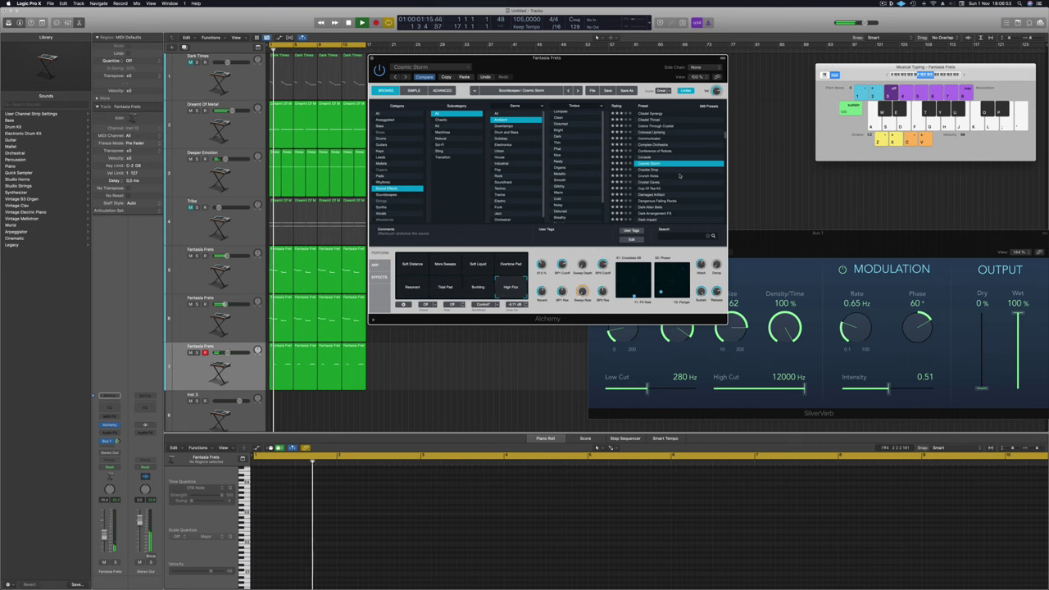
scroll(680, 175, down, 1)
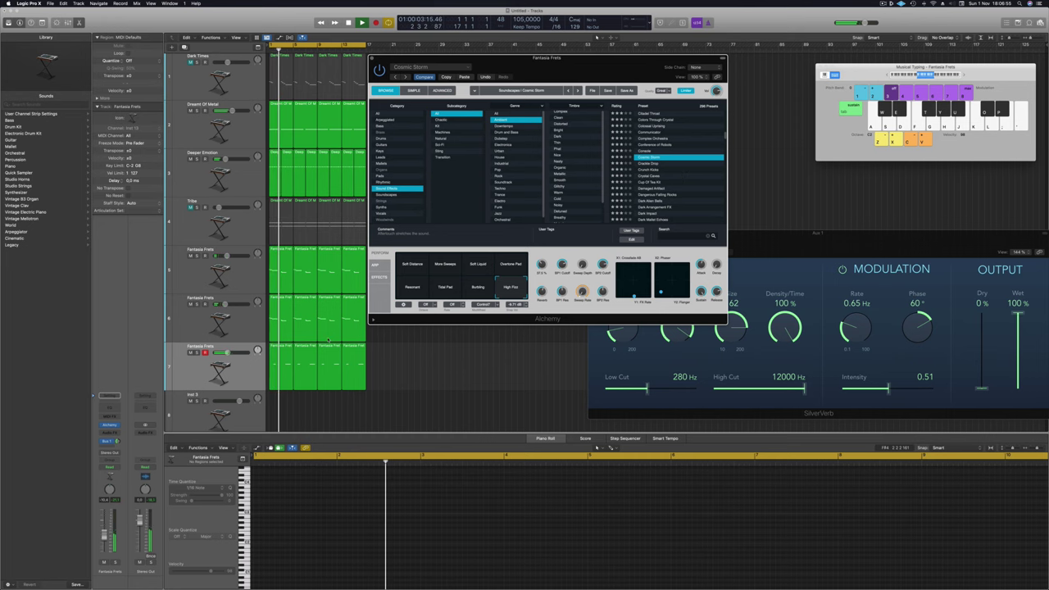
Transpose all notes in the seventh track's four regions two octaves down.
click(331, 376)
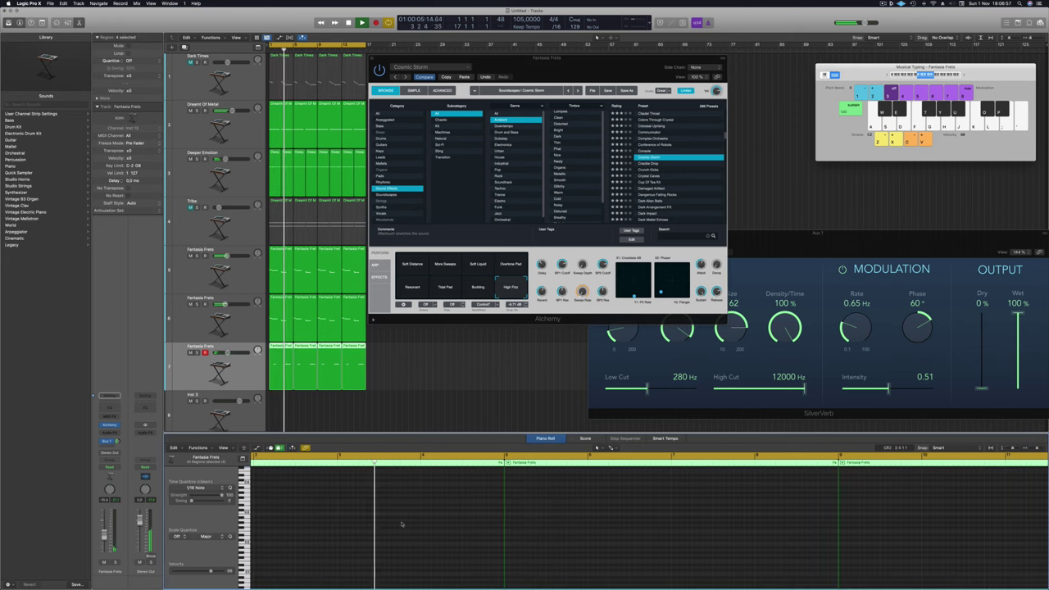
key(super+a)
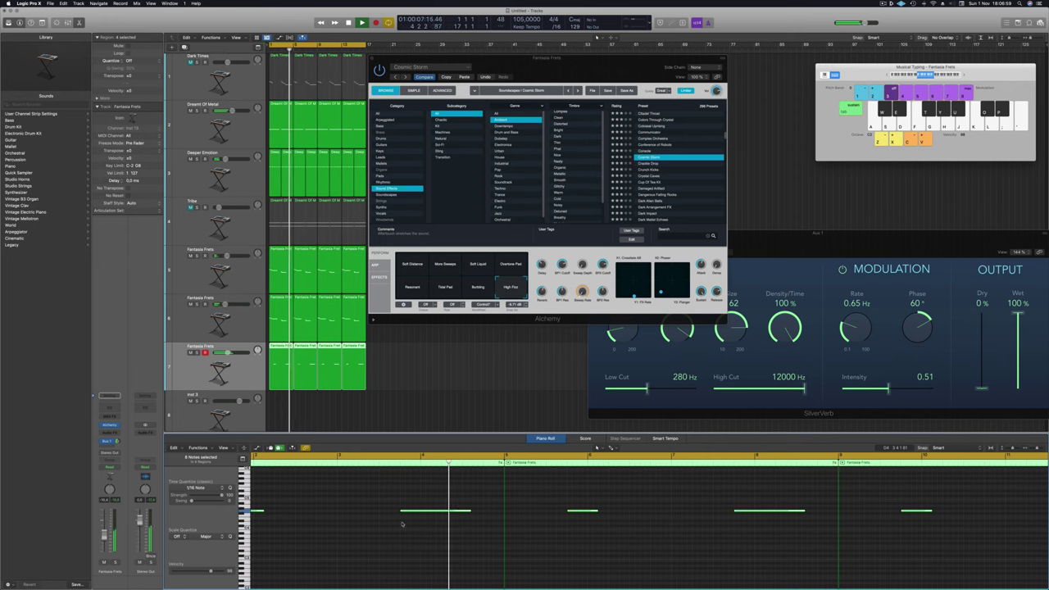
key(alt+shift+Down)
key(alt+shift+Down)
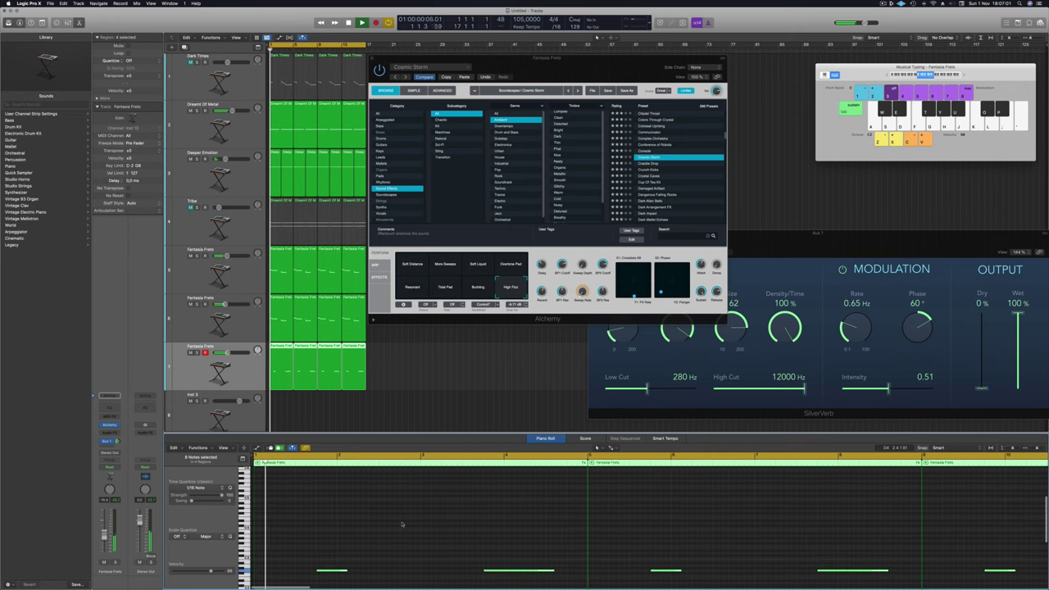
Raise the seventh track's volume and switch Cosmic Storm to its Soft Distance snapshot.
drag(616, 59, 681, 45)
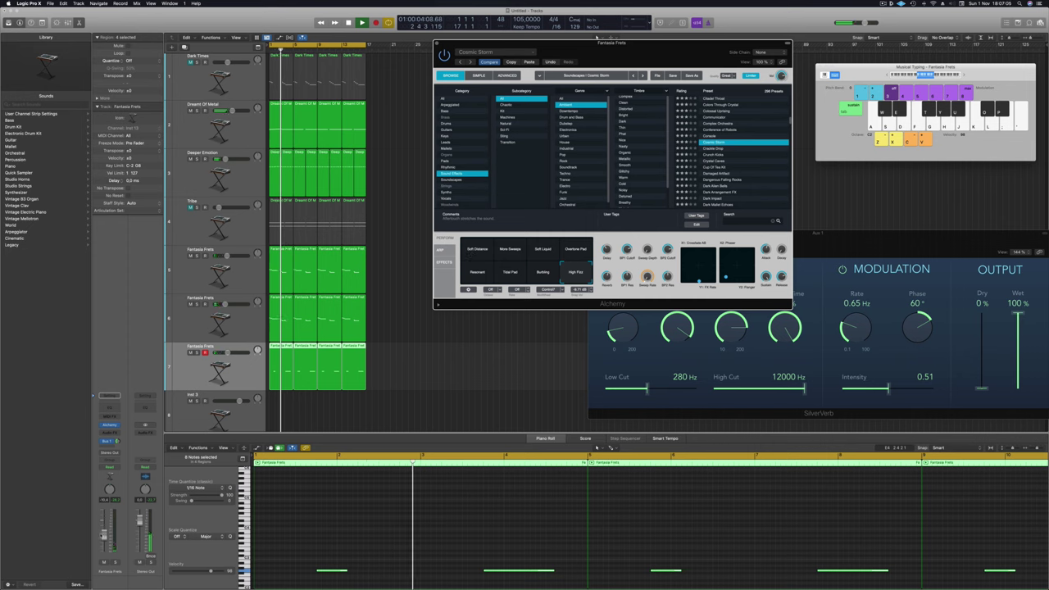
drag(228, 352, 229, 352)
click(480, 251)
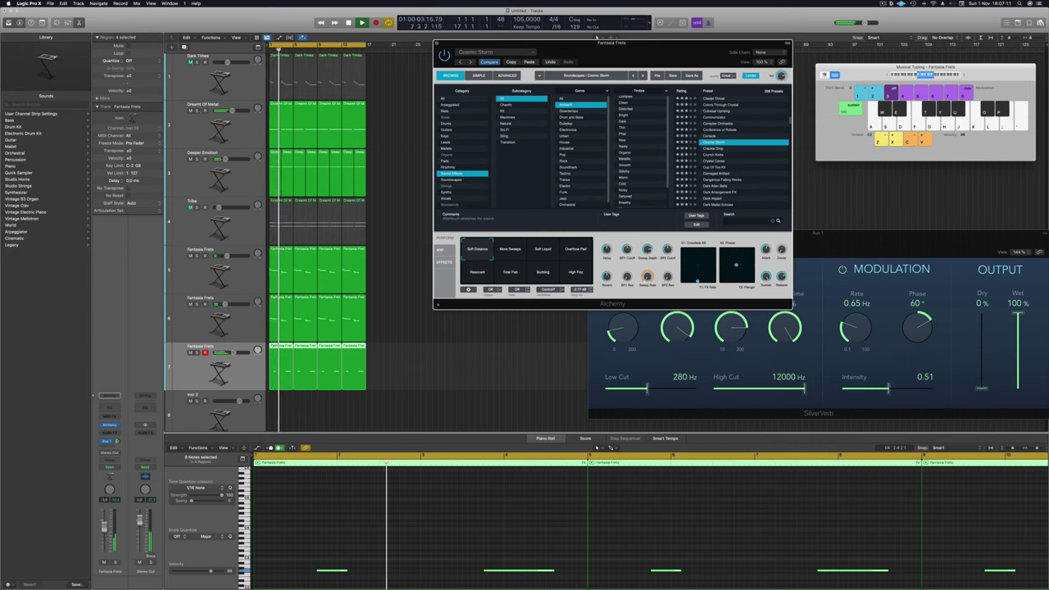
drag(104, 526, 104, 527)
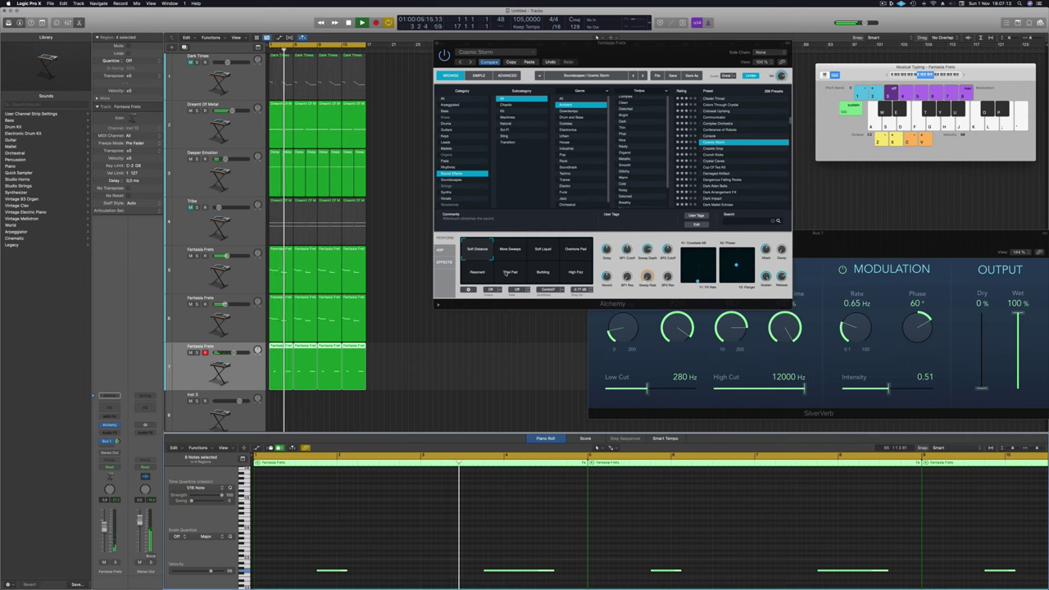
Try the Dangerous Falling Rocks sound effects preset on the seventh track.
scroll(706, 158, down, 2)
click(707, 159)
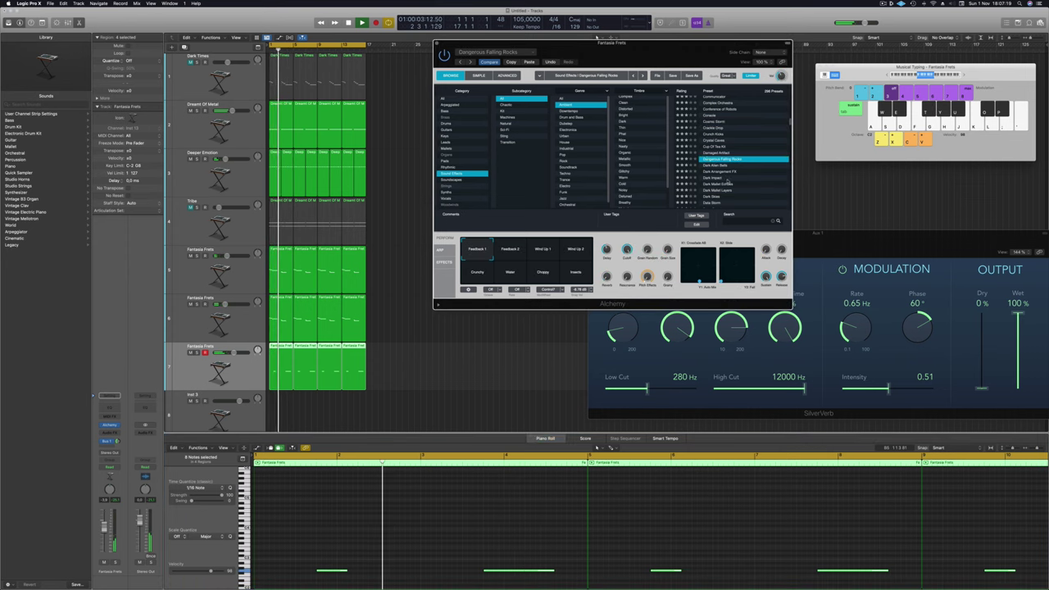
scroll(758, 173, down, 1)
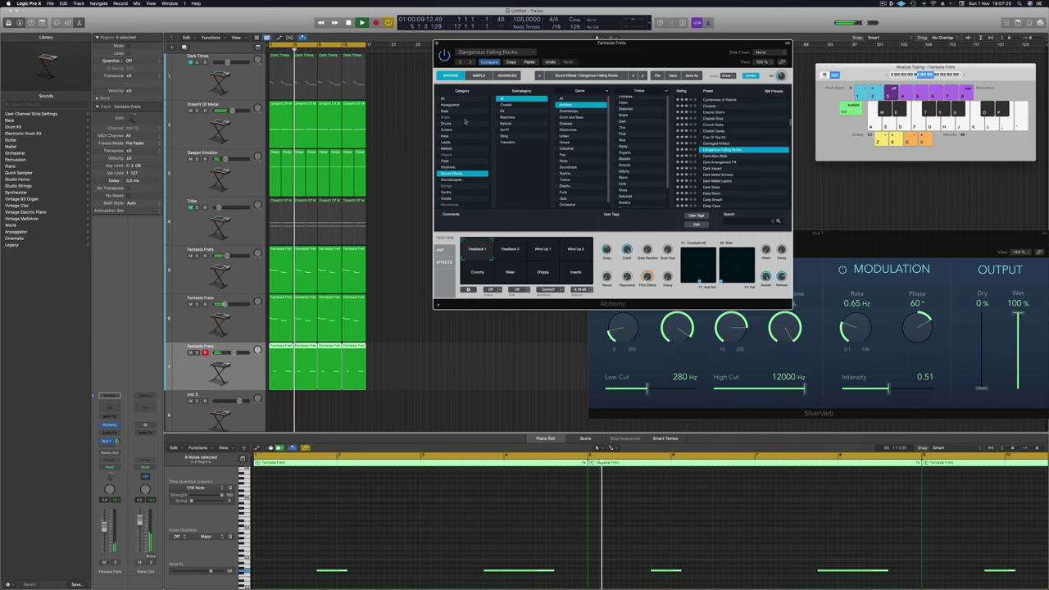
Load the 1940s Choir preset from the Pads category and replay from the start.
click(446, 162)
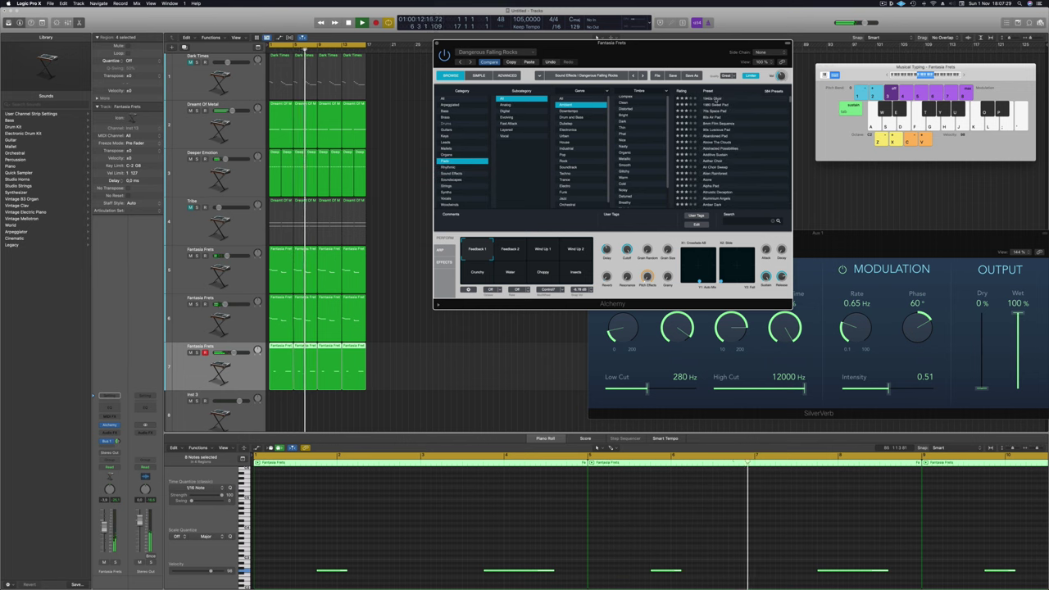
click(716, 99)
key(Return)
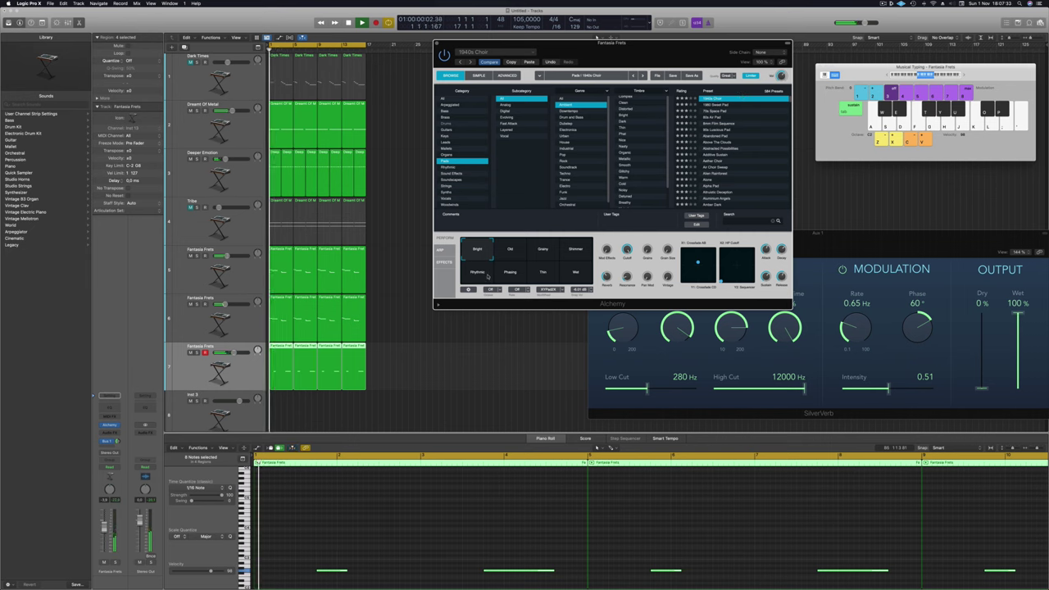
Raise the seventh track's Bus 1 send level and replay from the start.
click(219, 383)
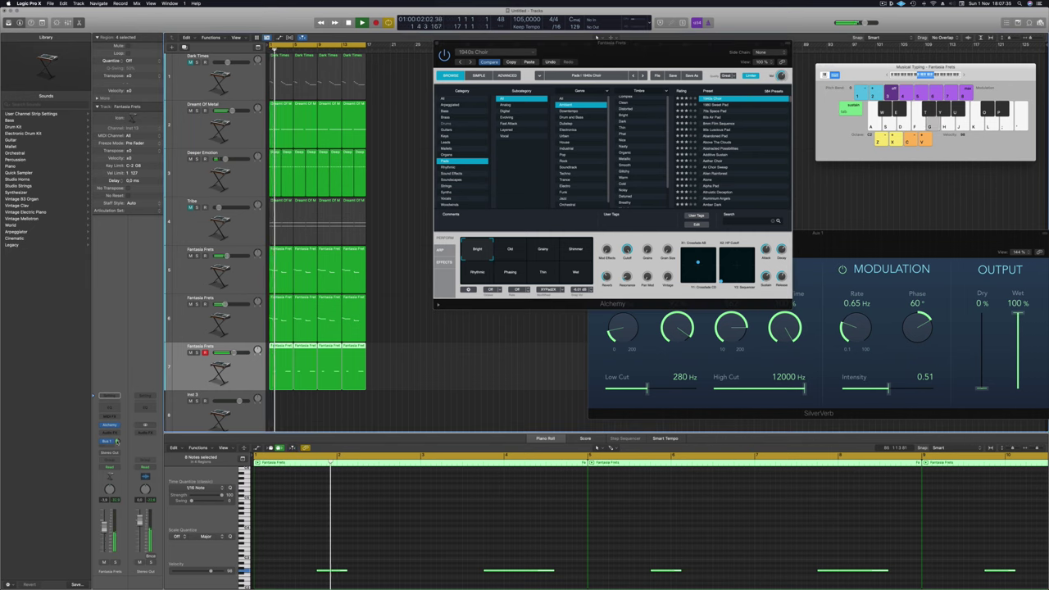
drag(117, 441, 118, 431)
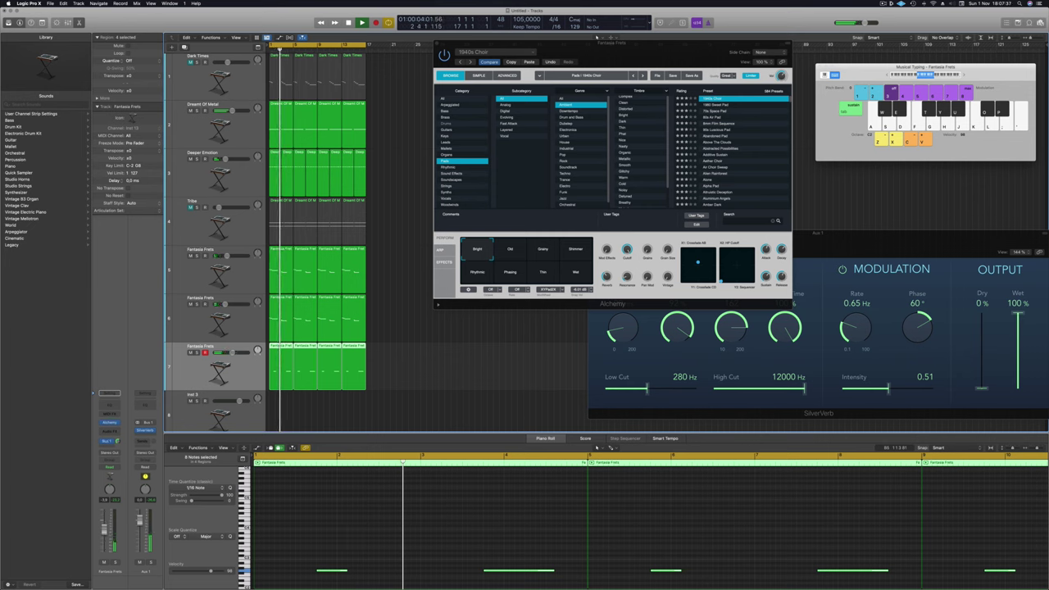
key(Return)
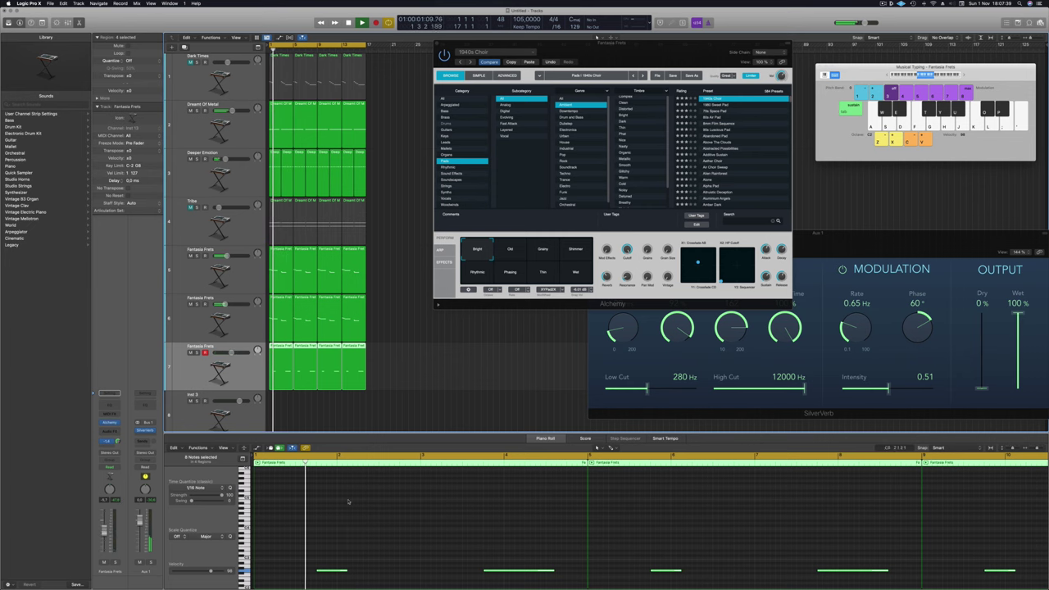
Transpose all of the seventh track's notes down one octave and replay from the start.
click(378, 514)
key(super+a)
key(alt+shift+Down)
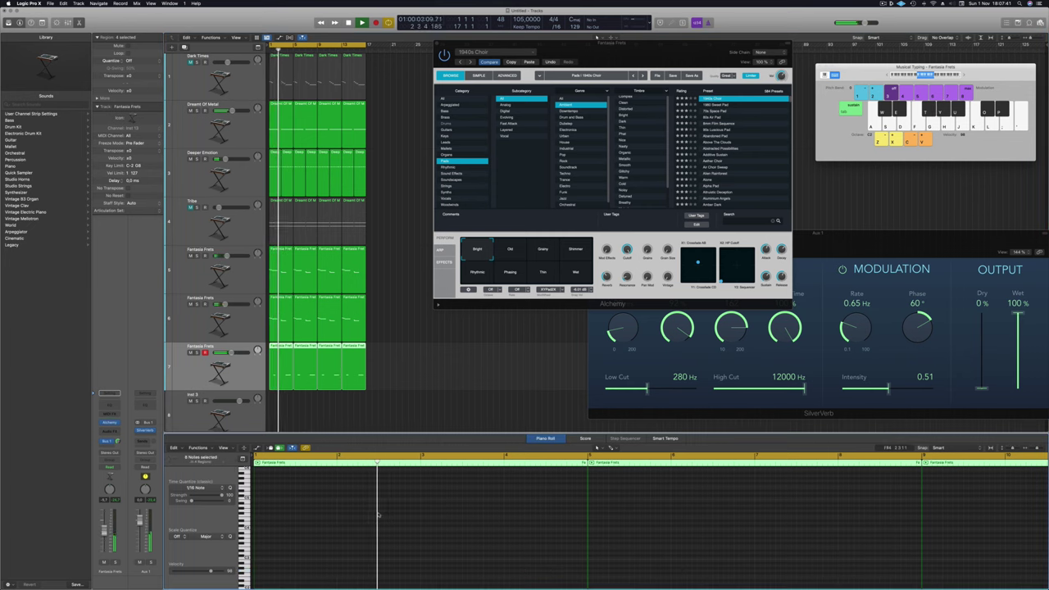
key(Return)
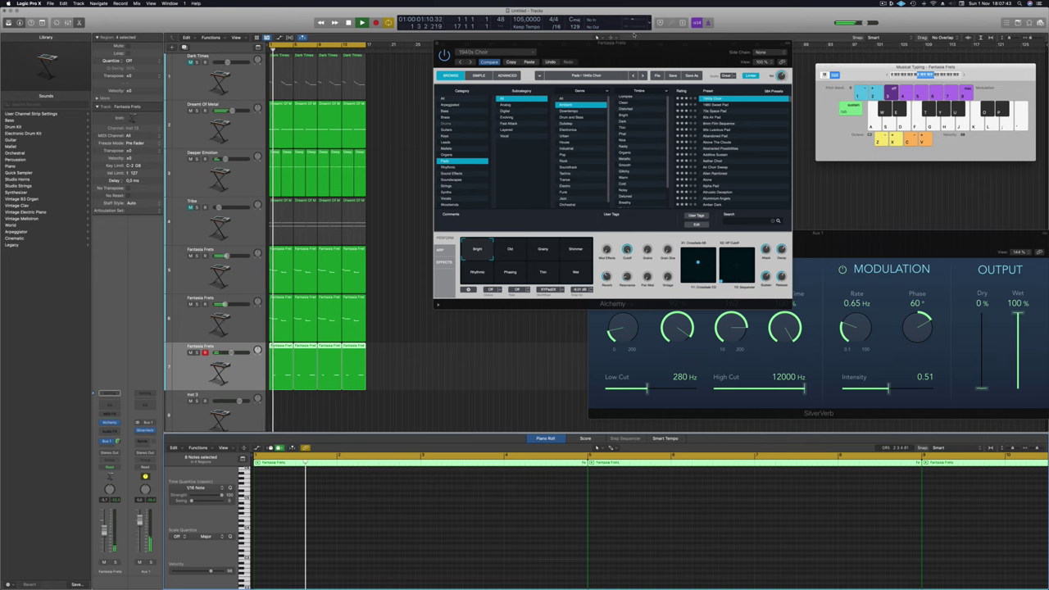
Audition the Old, Wet, Rhythmic and Phasing snapshots of 1940s Choir and return to Bright.
mouse_move(633, 34)
mouse_down()
mouse_move(587, 37)
mouse_move(635, 47)
mouse_up()
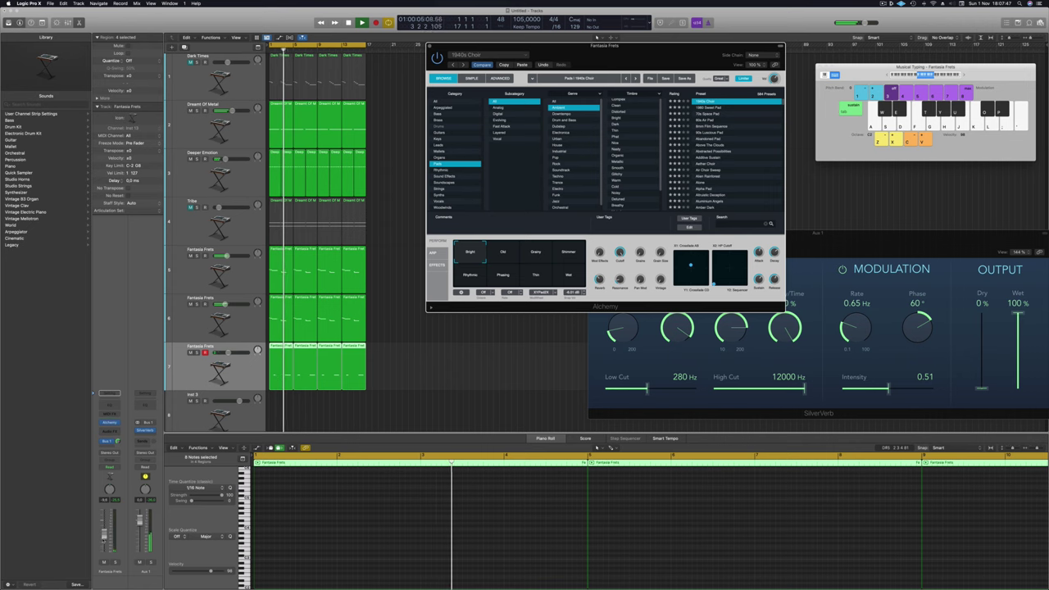
click(422, 269)
click(502, 253)
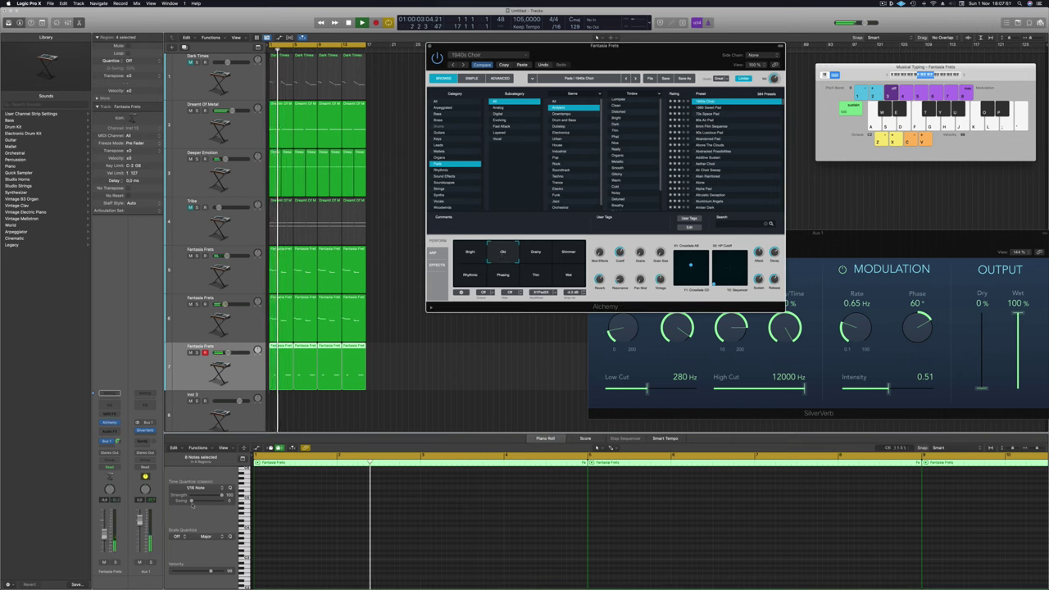
click(596, 37)
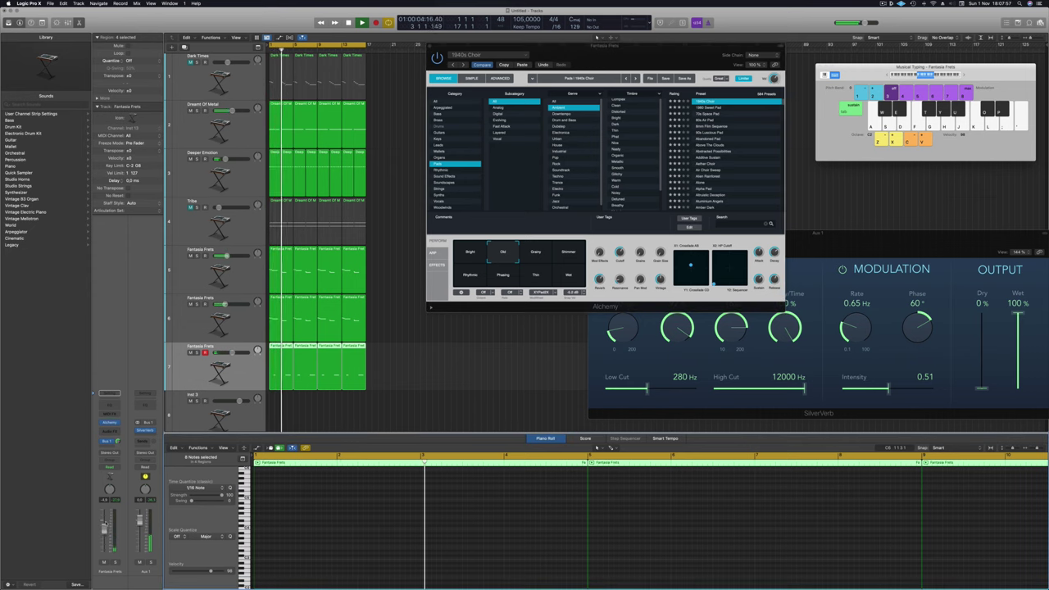
click(570, 275)
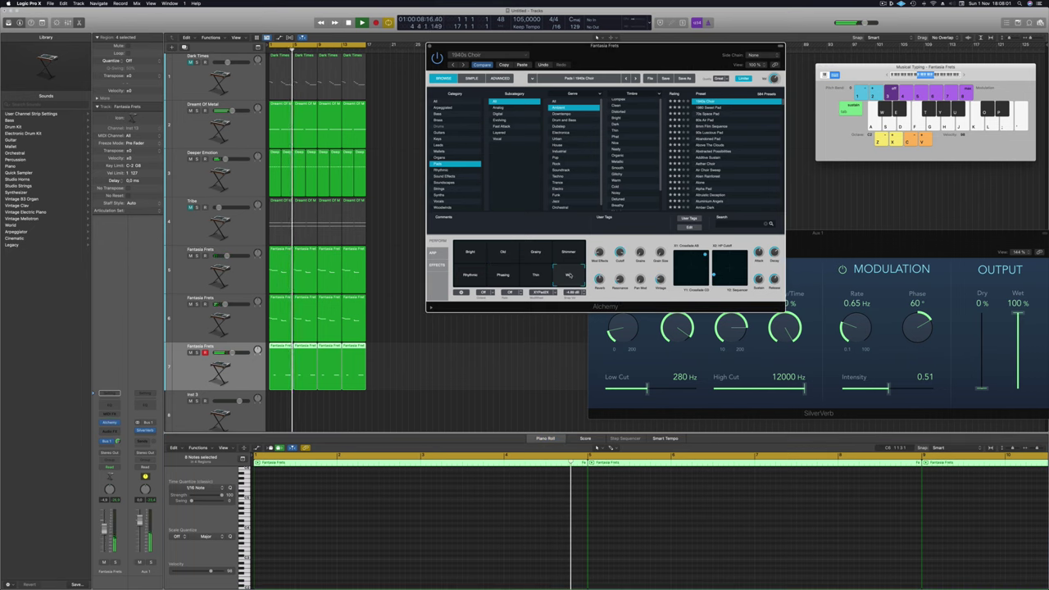
click(473, 277)
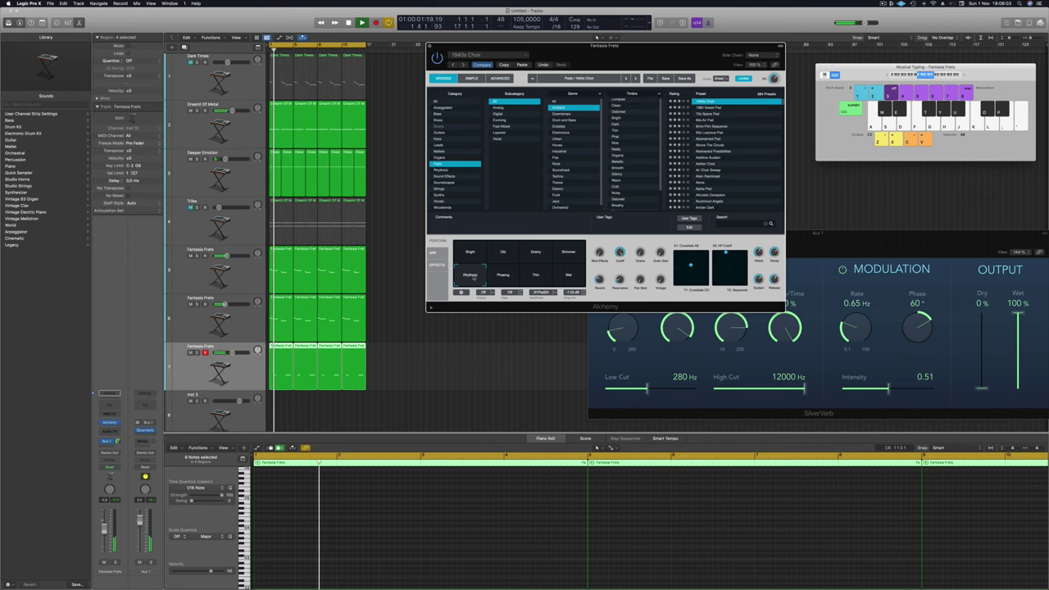
click(505, 278)
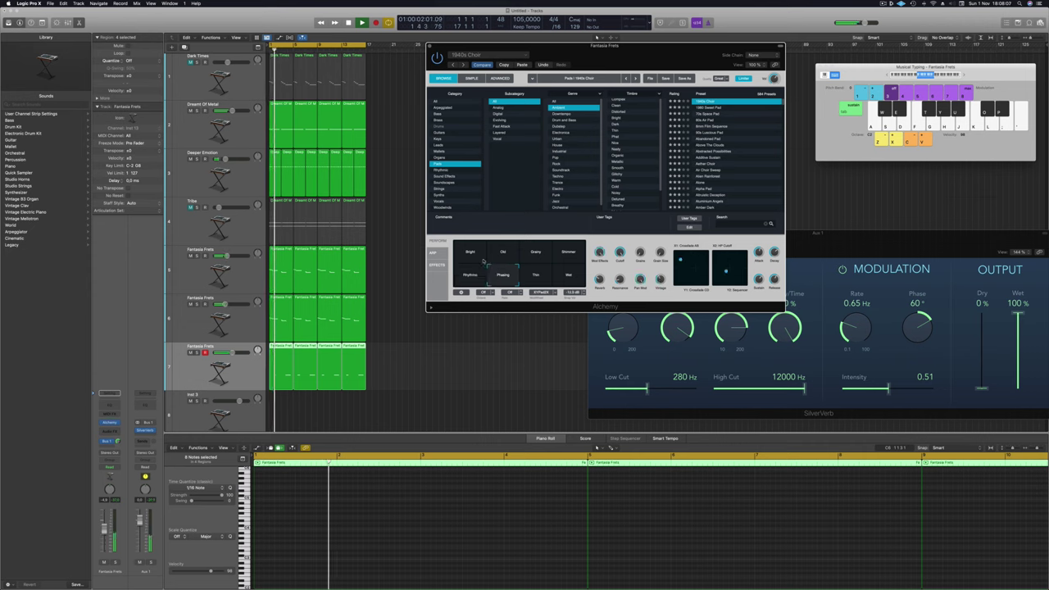
click(469, 245)
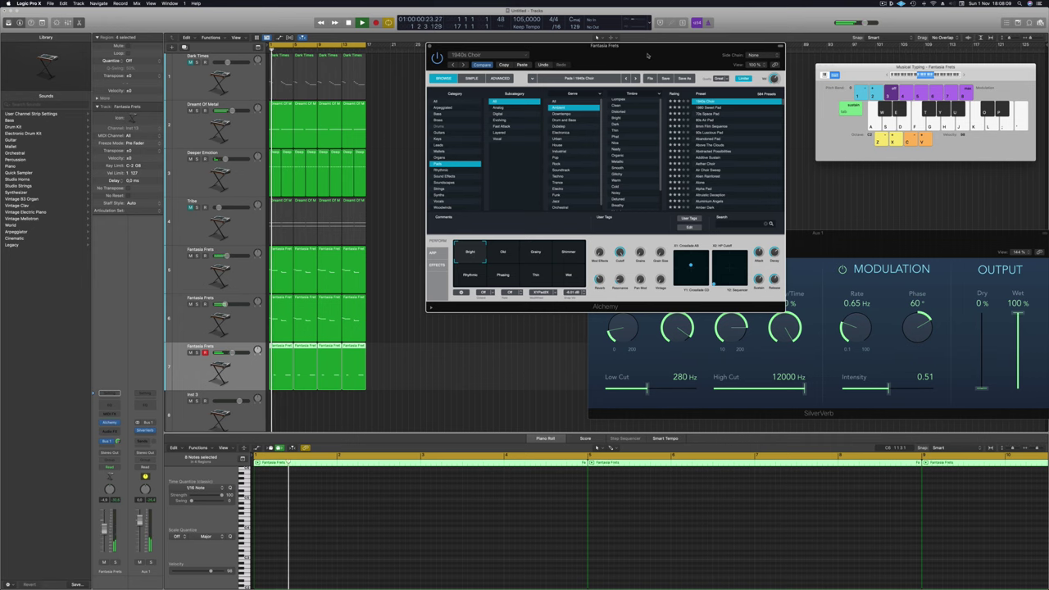
Close the Alchemy window and move all of the seventh track's notes one beat later in the Piano Roll.
drag(648, 56, 609, 58)
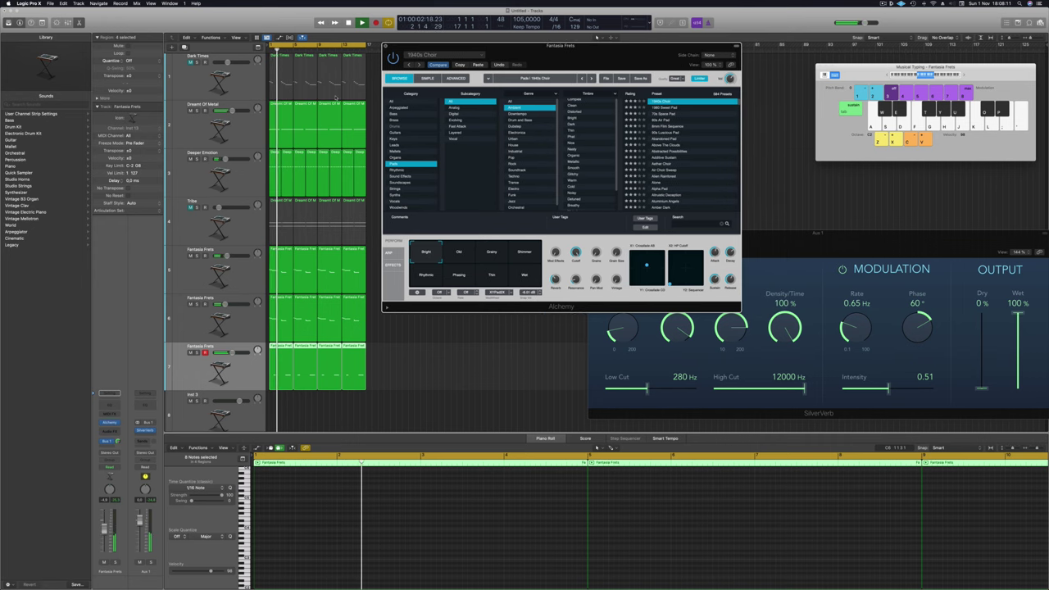
key(super+w)
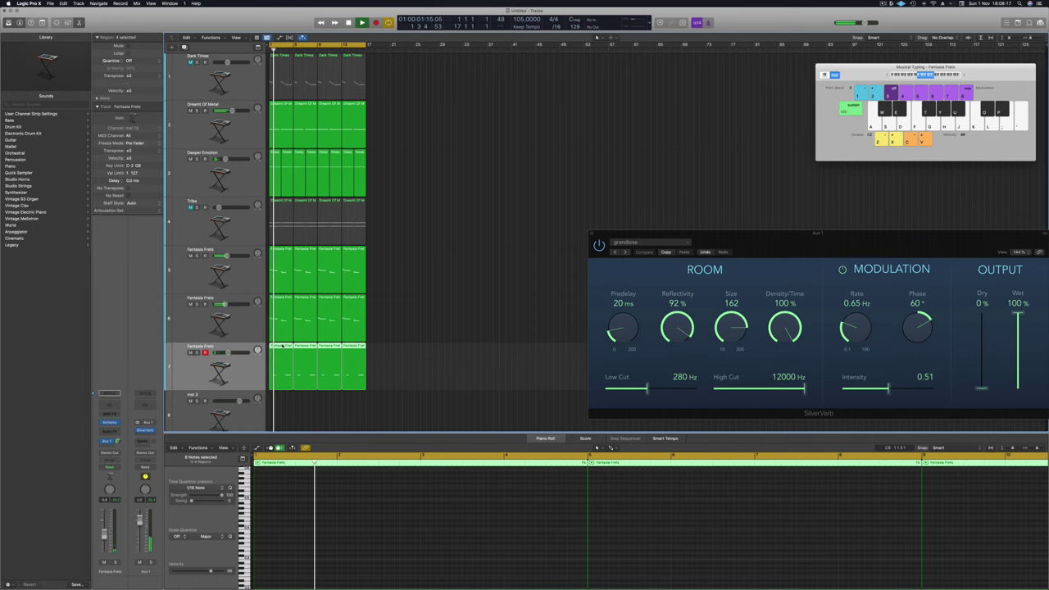
key(e)
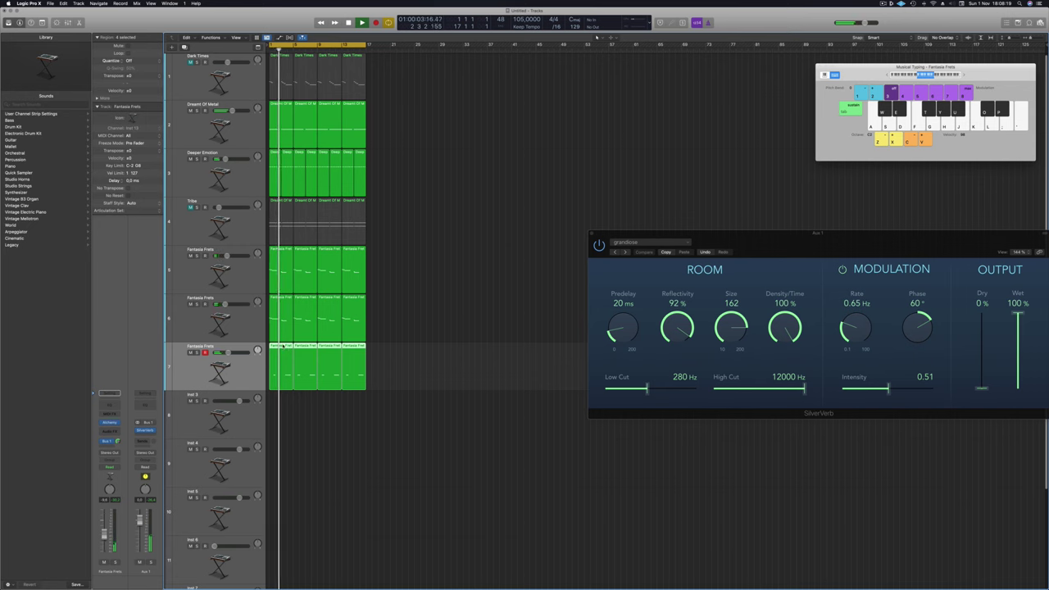
key(e)
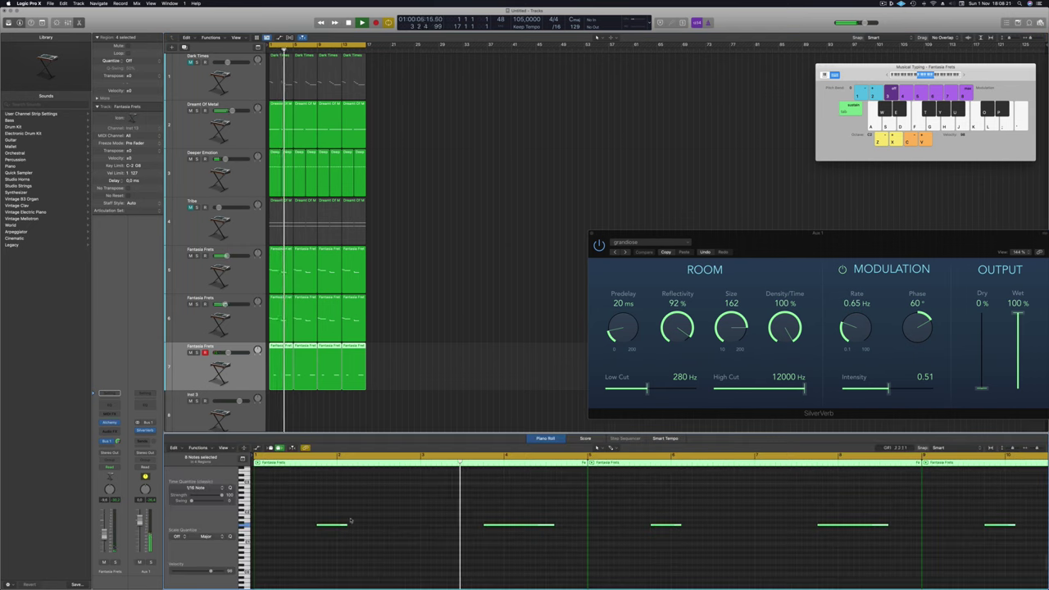
click(333, 539)
key(super+a)
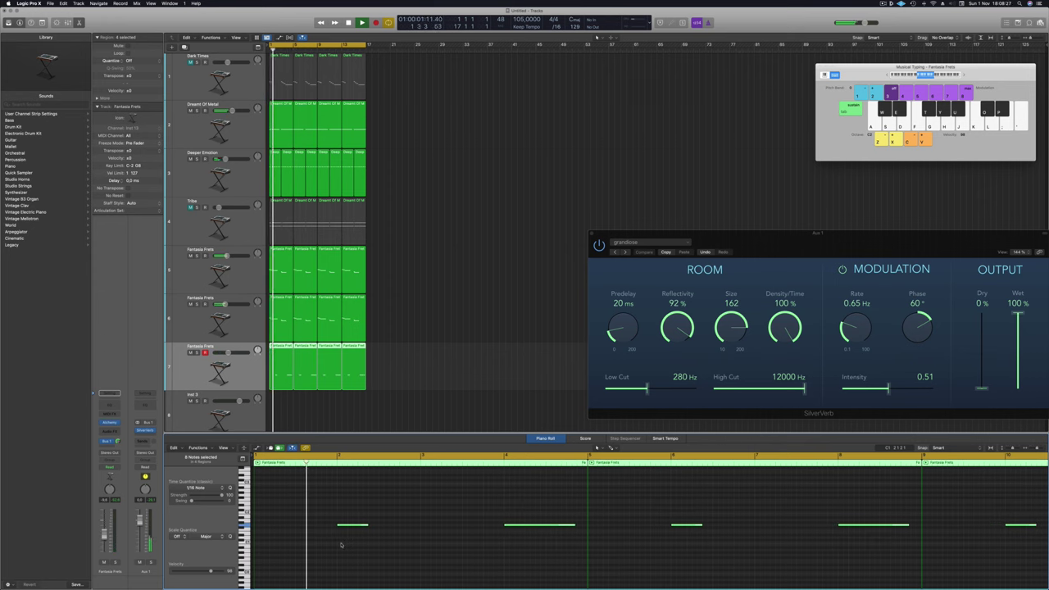
scroll(340, 544, down, 2)
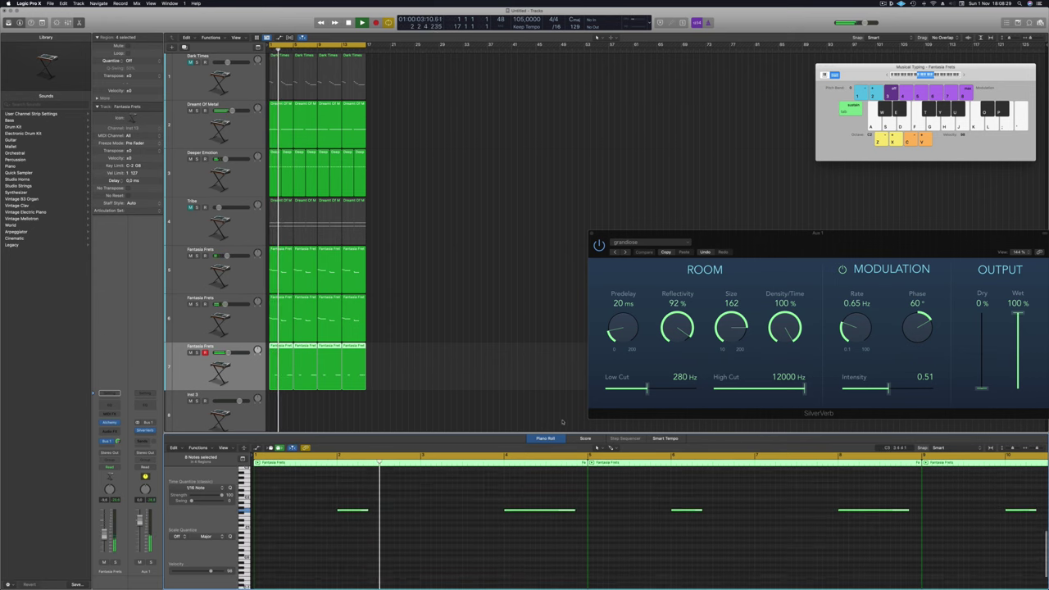
Close the SilverVerb window and unmute the Tribe track.
drag(673, 232, 488, 213)
click(407, 215)
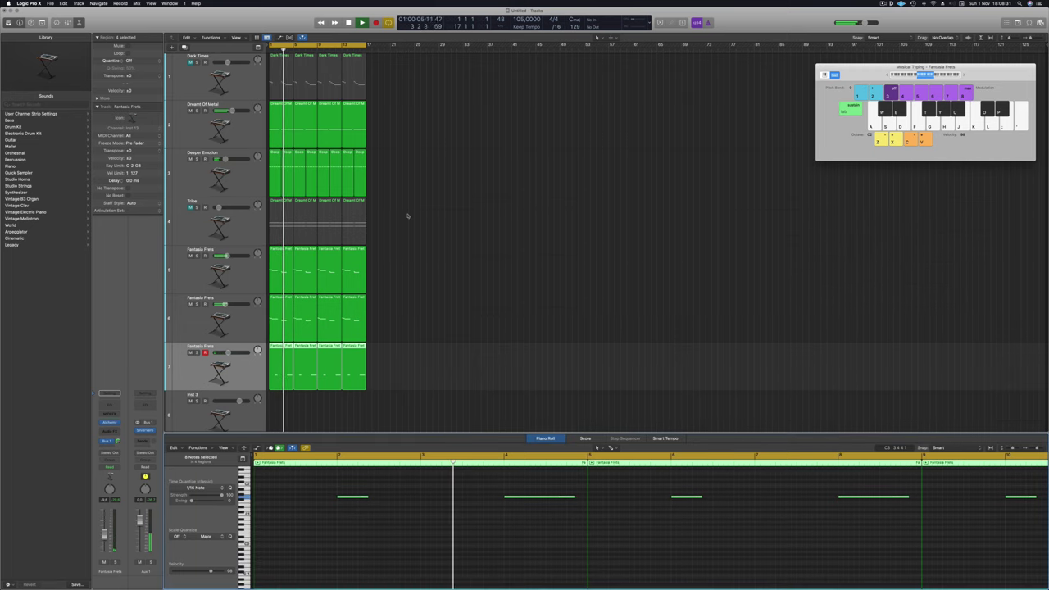
key(super+Right)
key(super+Right)
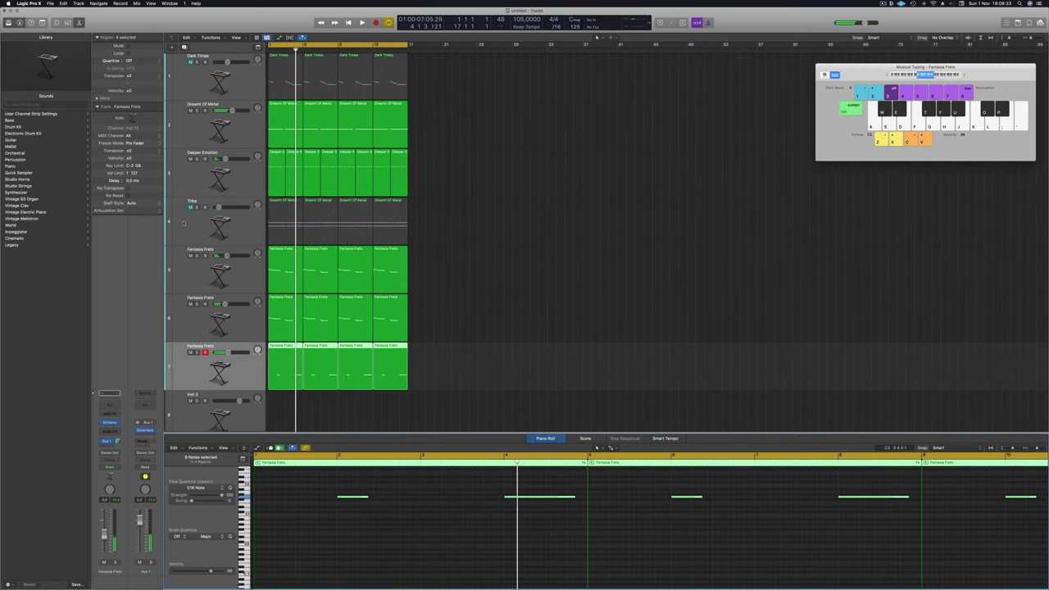
click(189, 207)
click(183, 223)
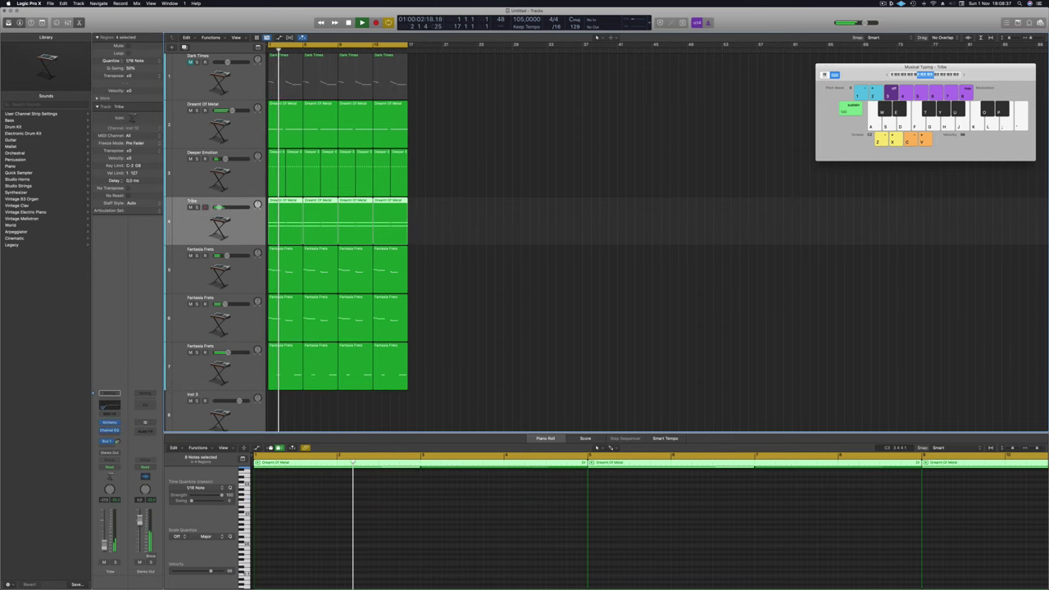
Reopen Alchemy on the seventh track, adjust the 1940s Choir Attack and replay from the start.
click(186, 377)
key(Return)
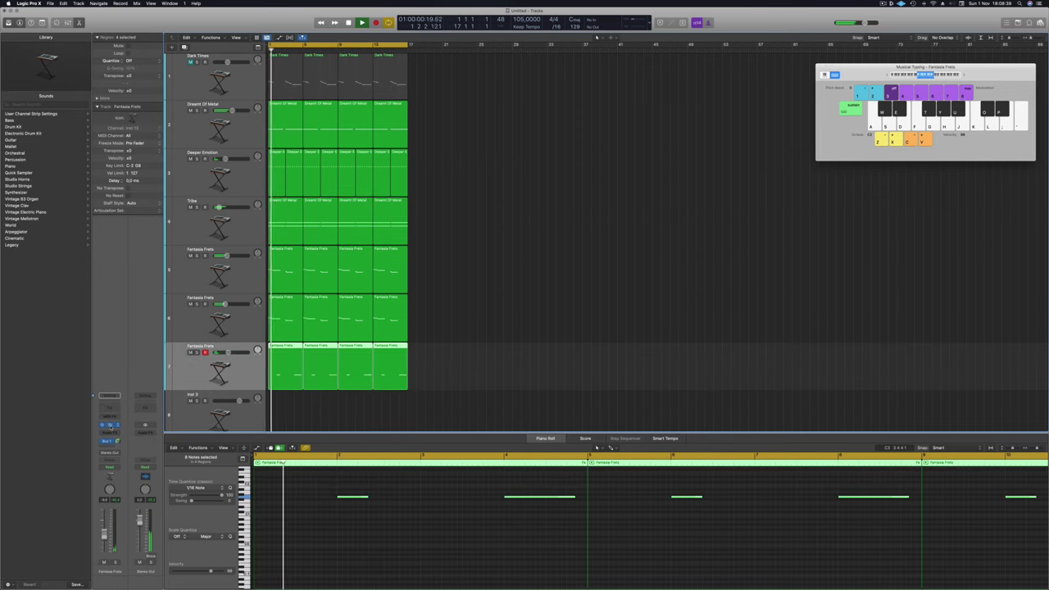
key(Return)
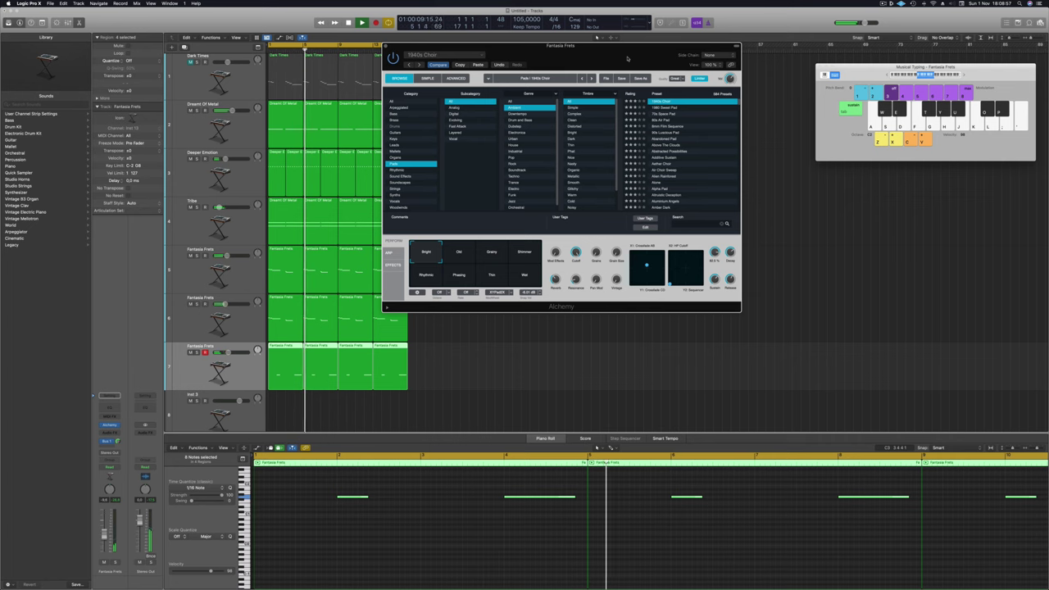
drag(626, 59, 660, 61)
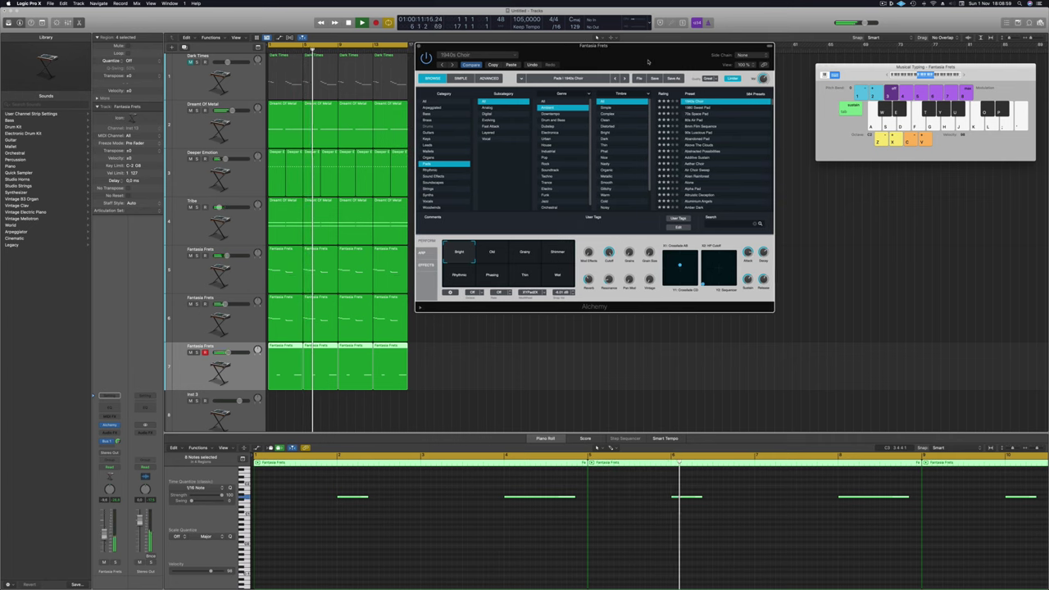
key(space)
key(space)
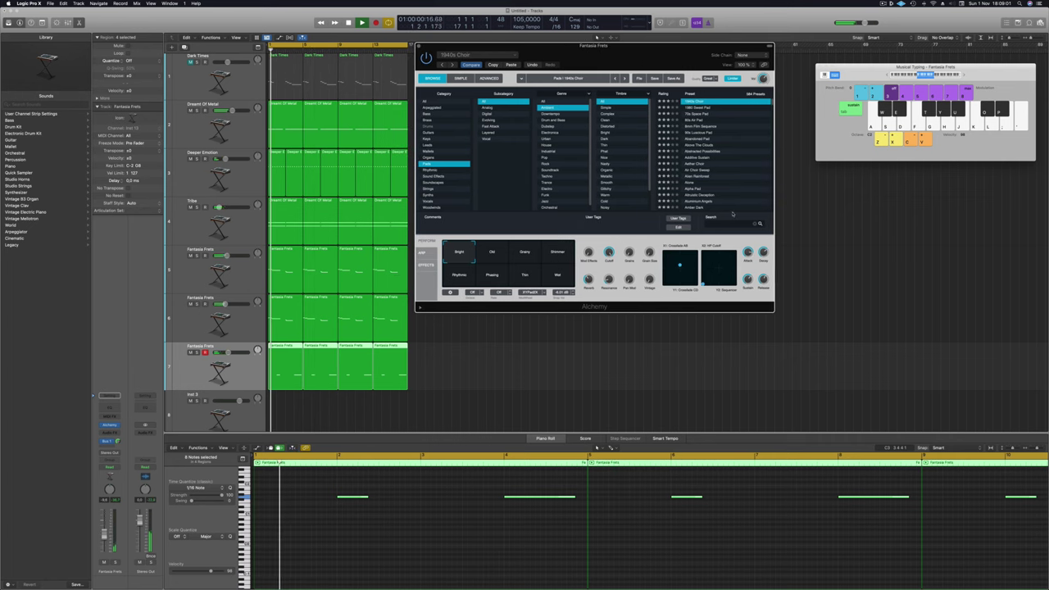
Lower the seventh track's volume slightly and close its Alchemy window.
click(229, 352)
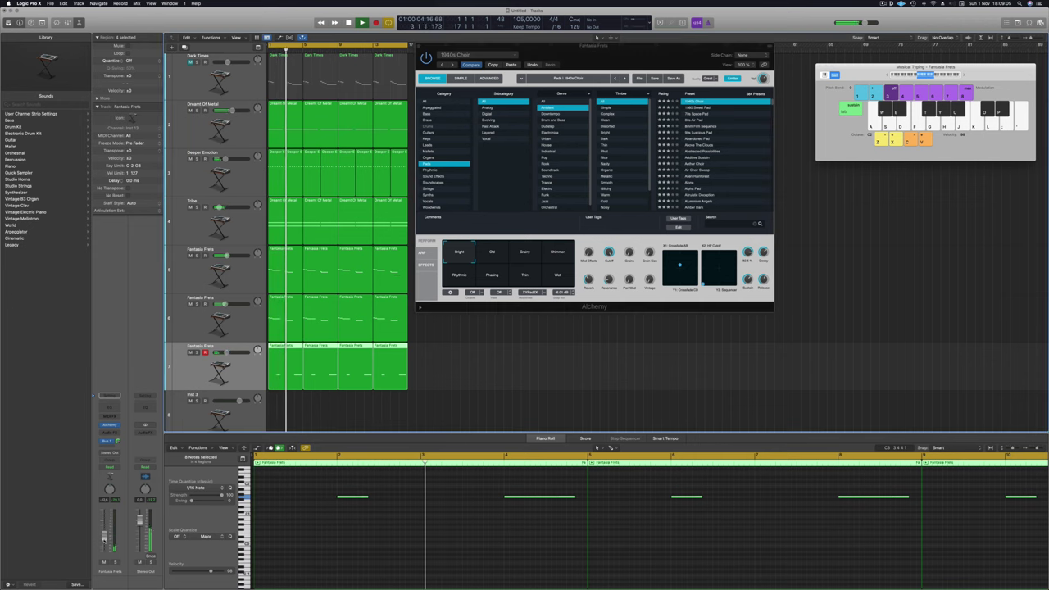
drag(419, 46, 371, 65)
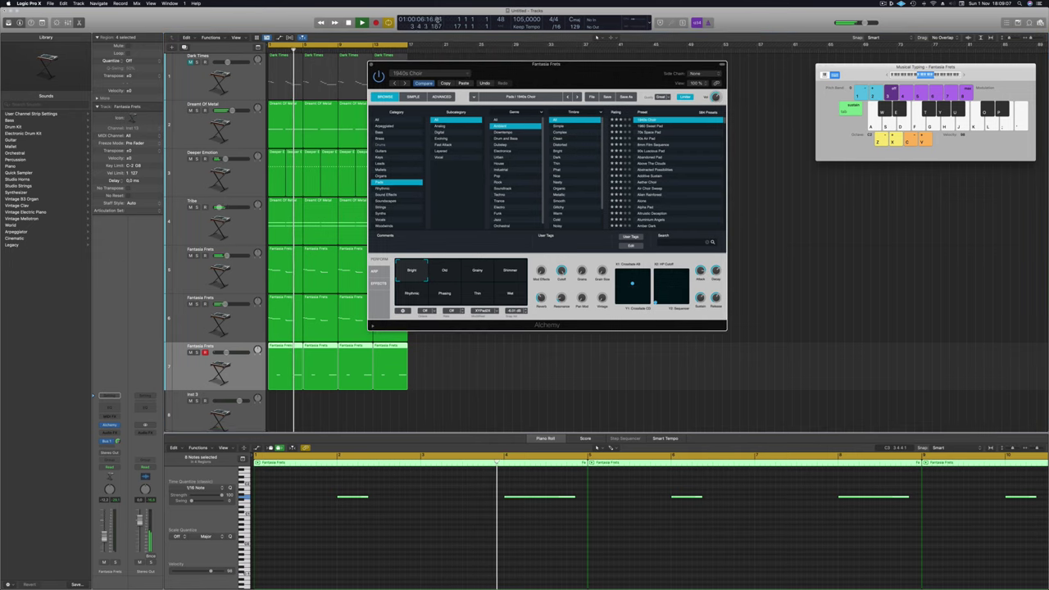
click(371, 64)
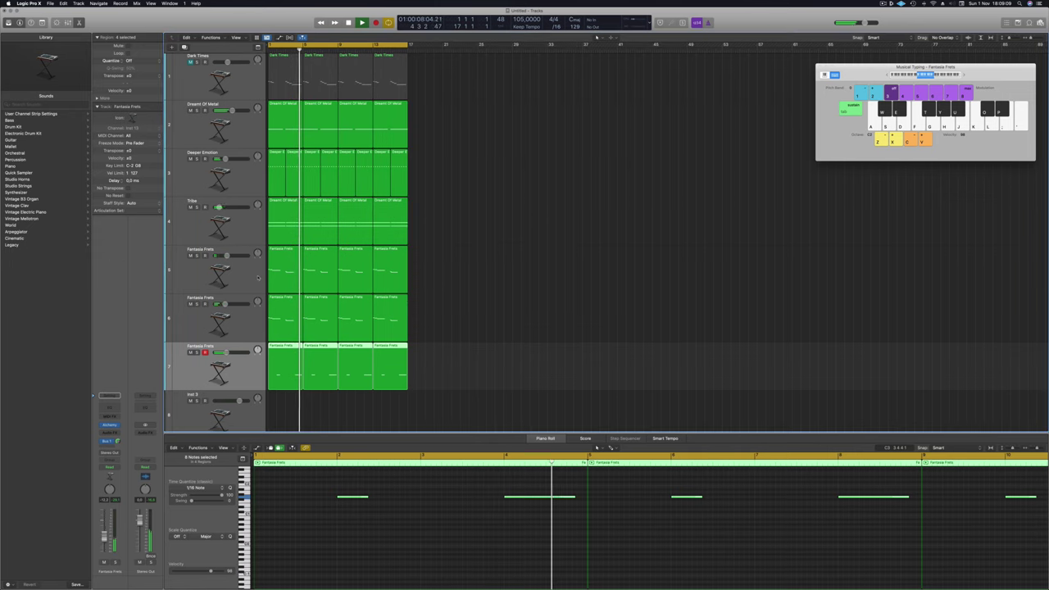
click(467, 283)
scroll(467, 282, down, 1)
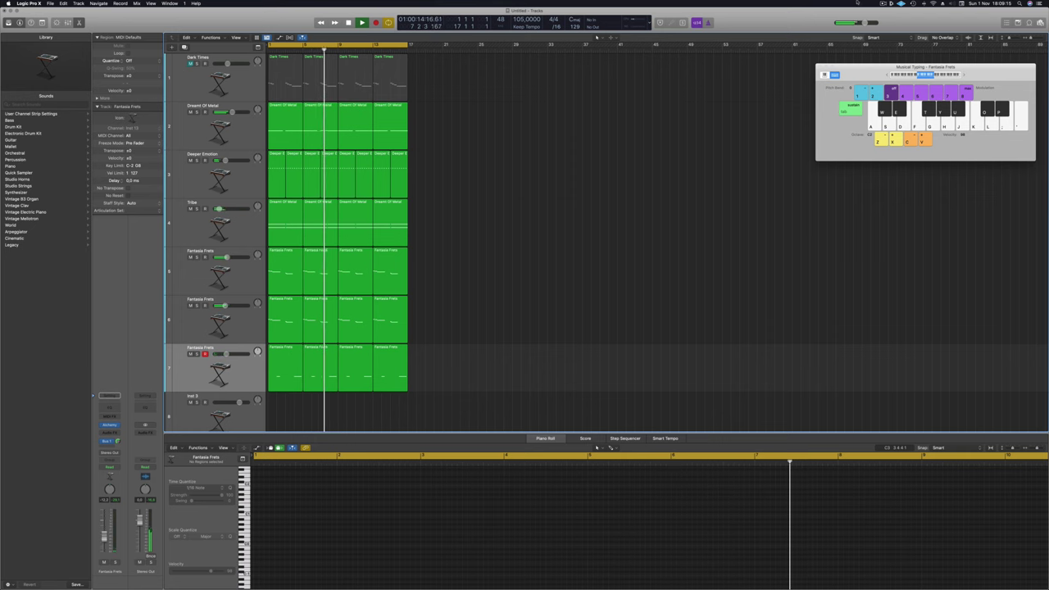
click(884, 5)
click(562, 232)
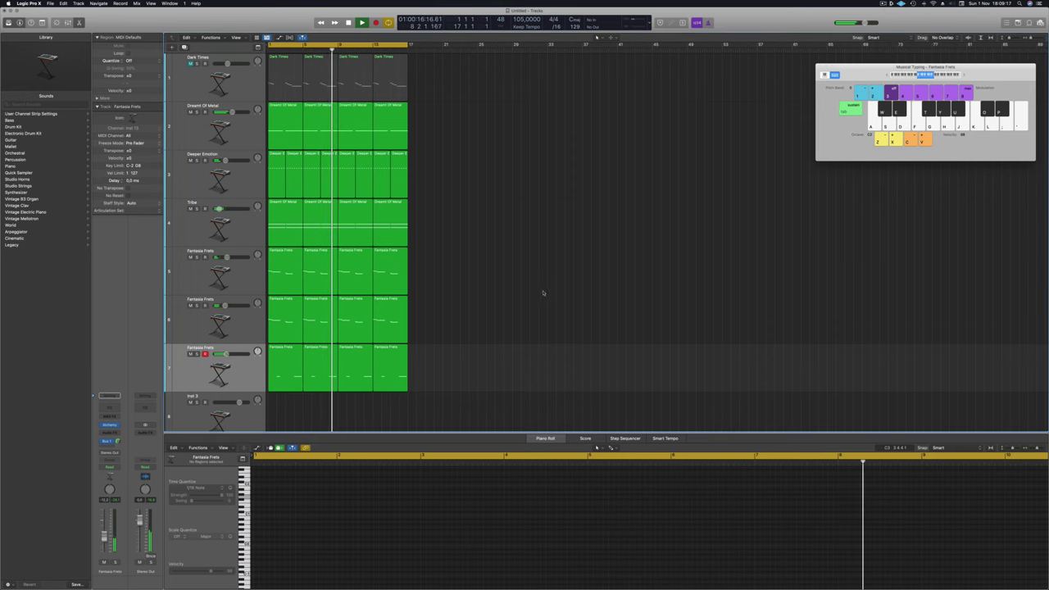
scroll(540, 267, down, 4)
scroll(541, 267, up, 4)
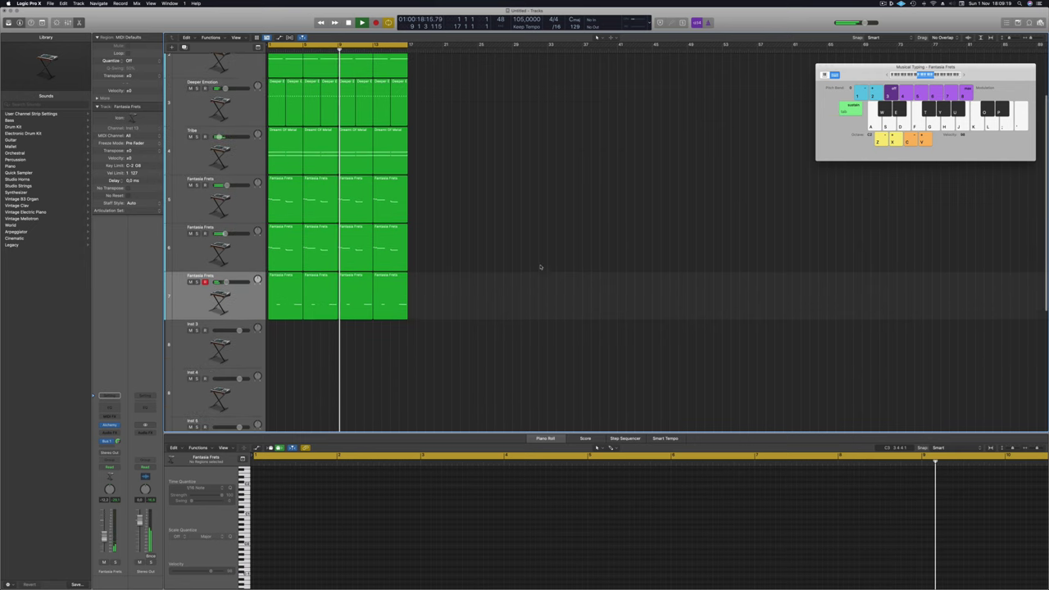
Mute the Dream Of Metal track and create an unmuted duplicate of it directly below, without regions.
click(178, 115)
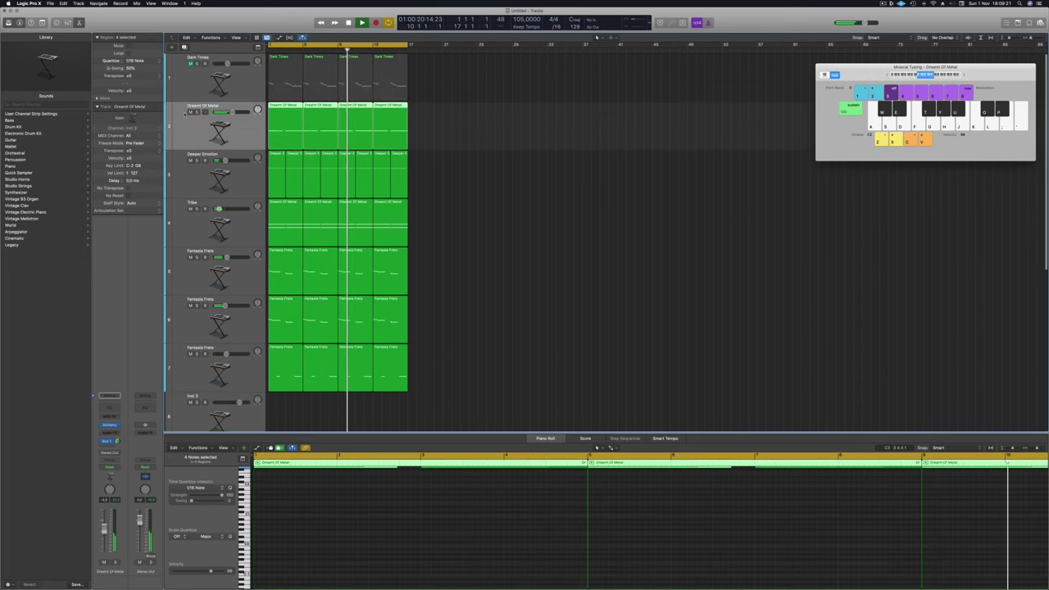
key(ctrl+m)
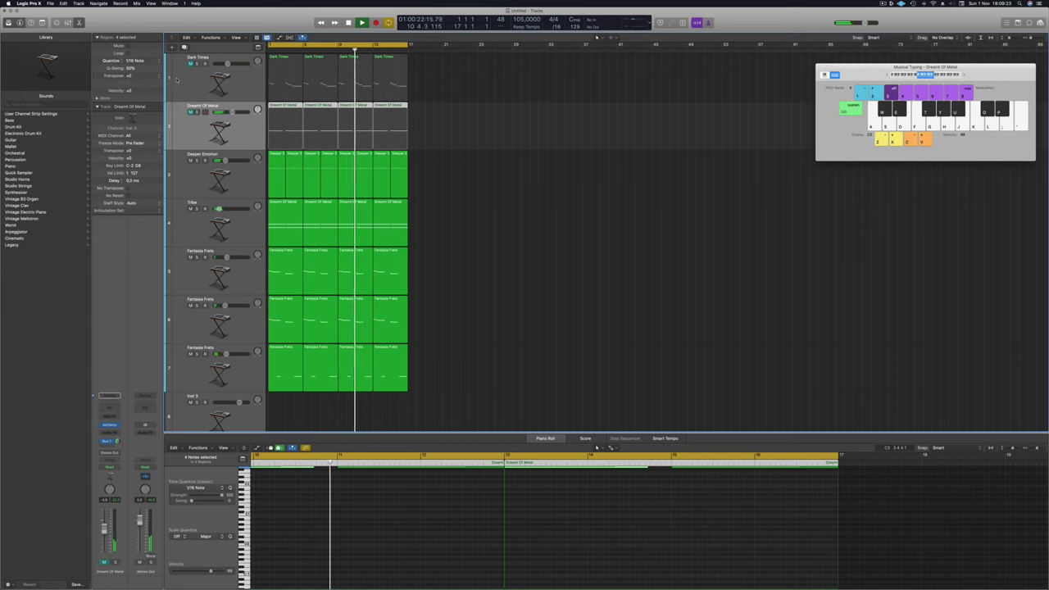
key(Return)
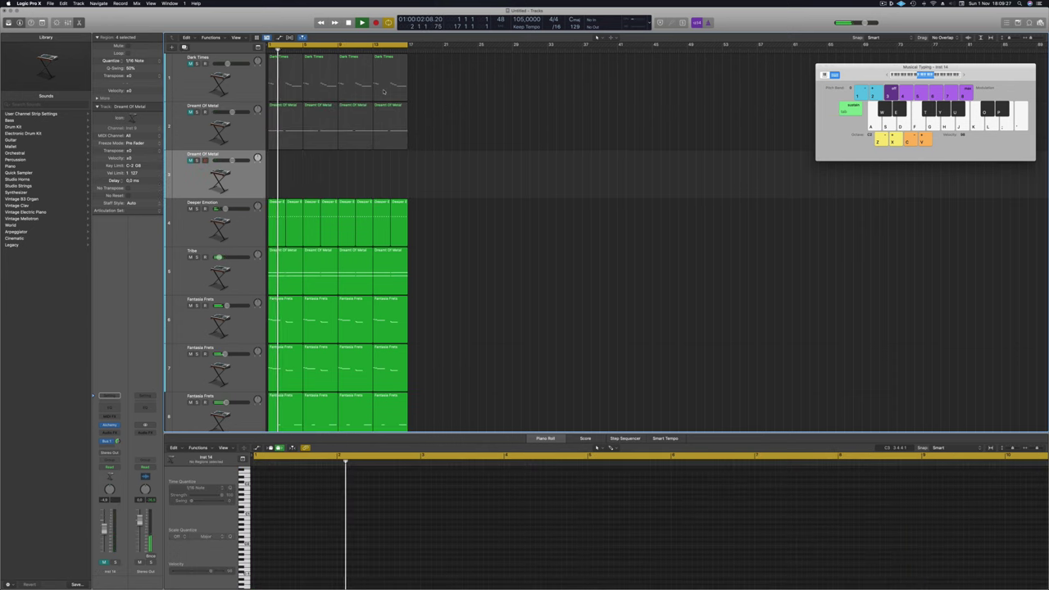
click(174, 47)
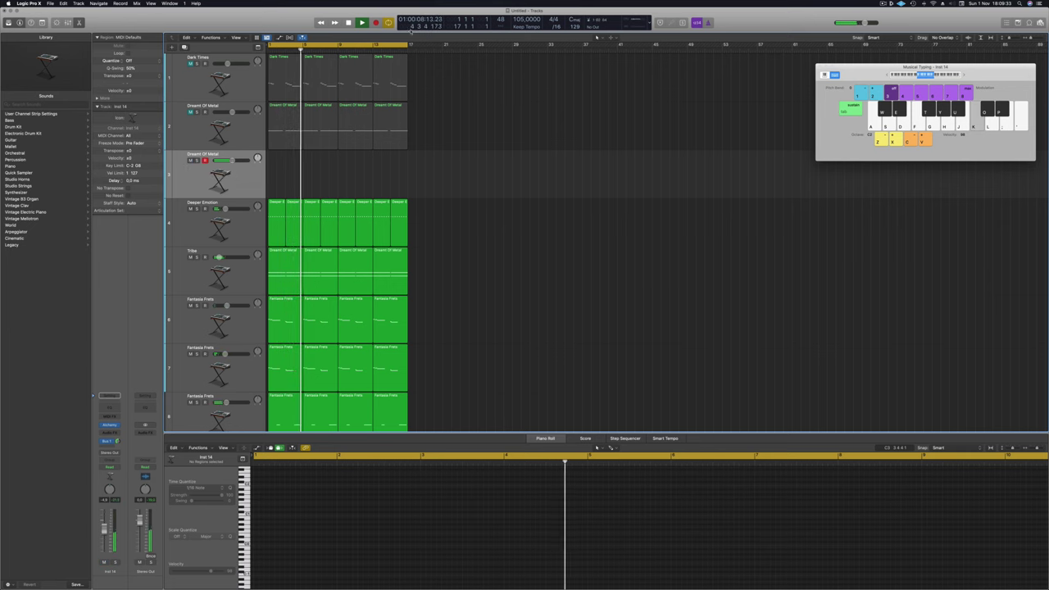
Try out notes with Musical Typing on the third track and record a short repeated-note part into it.
click(963, 76)
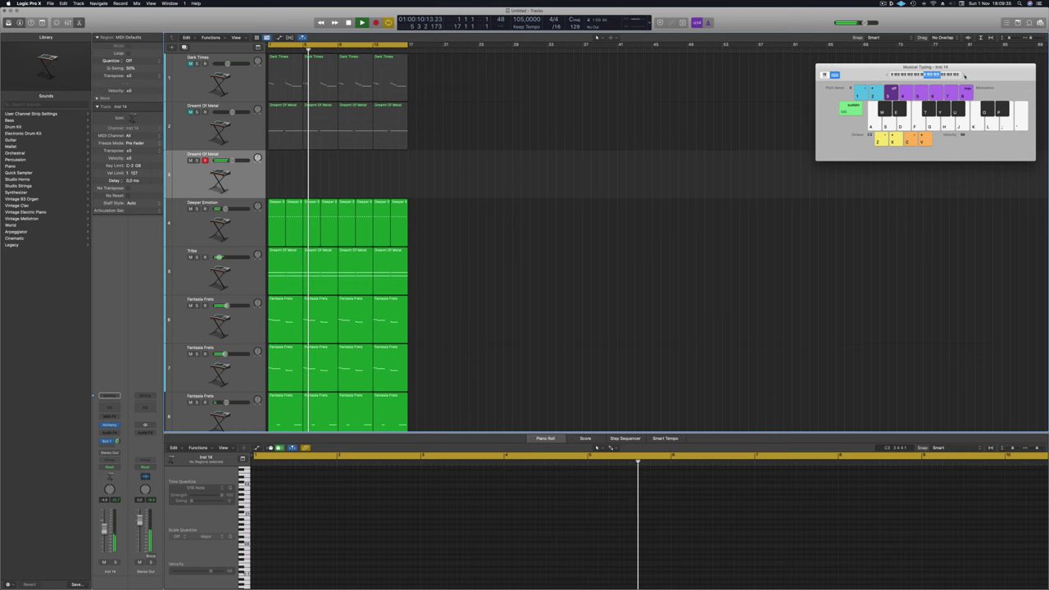
click(962, 75)
key(j)
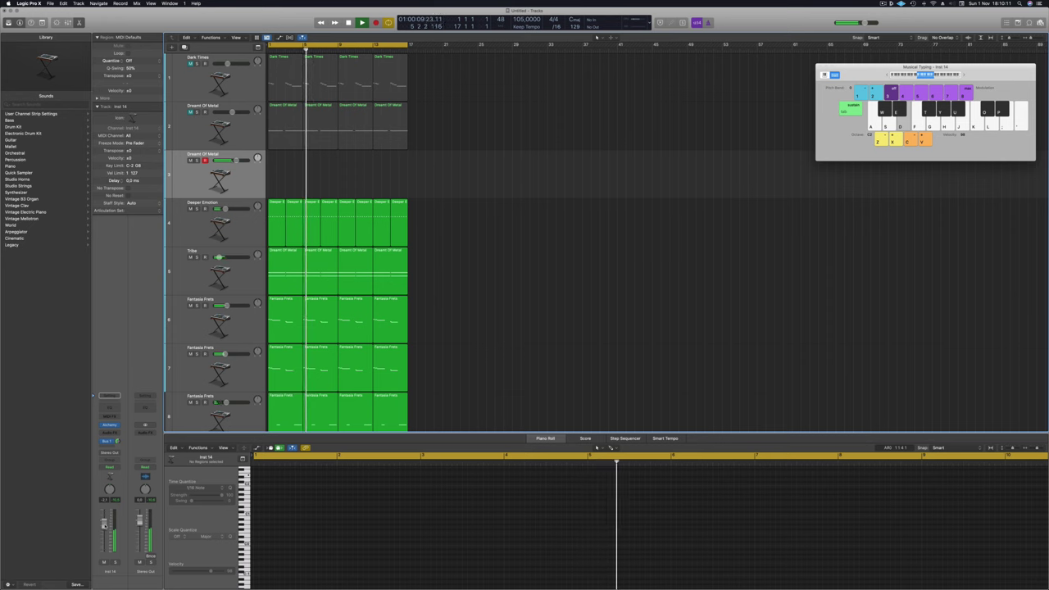
key(r)
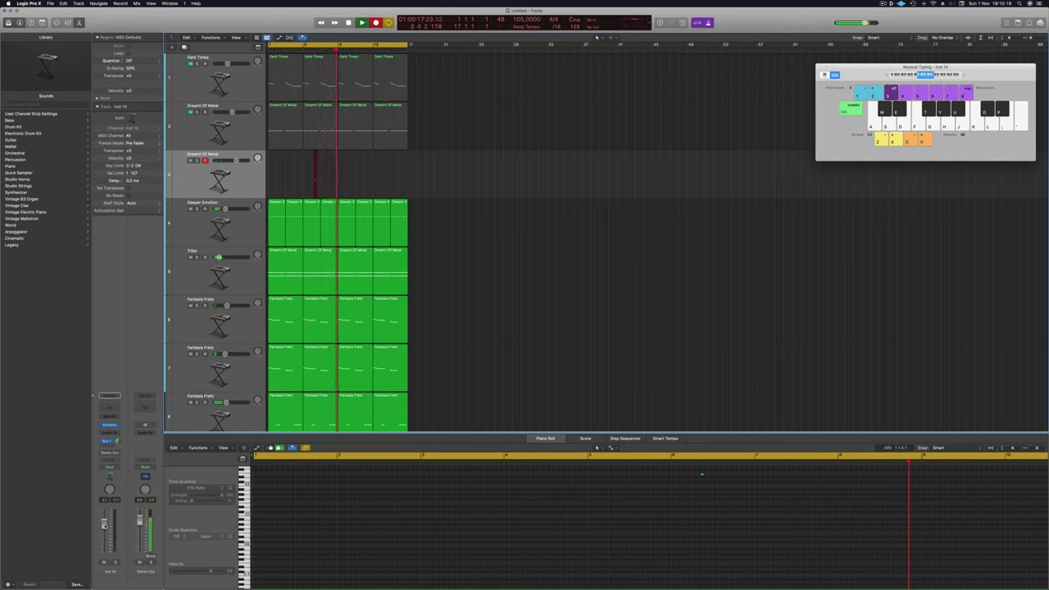
key(d)
key(d)
key(d)
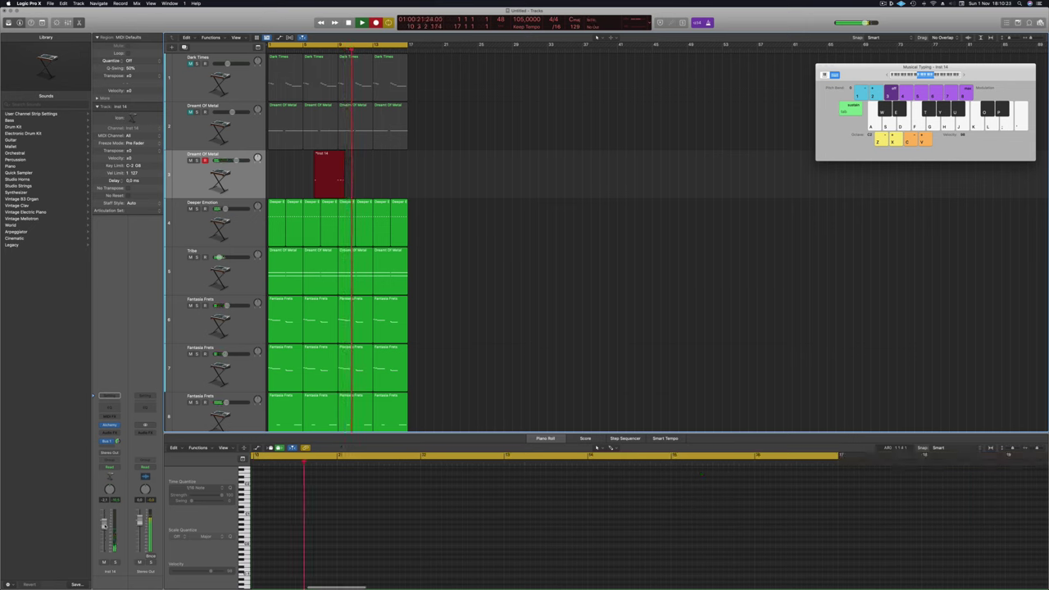
key(d)
key(d)
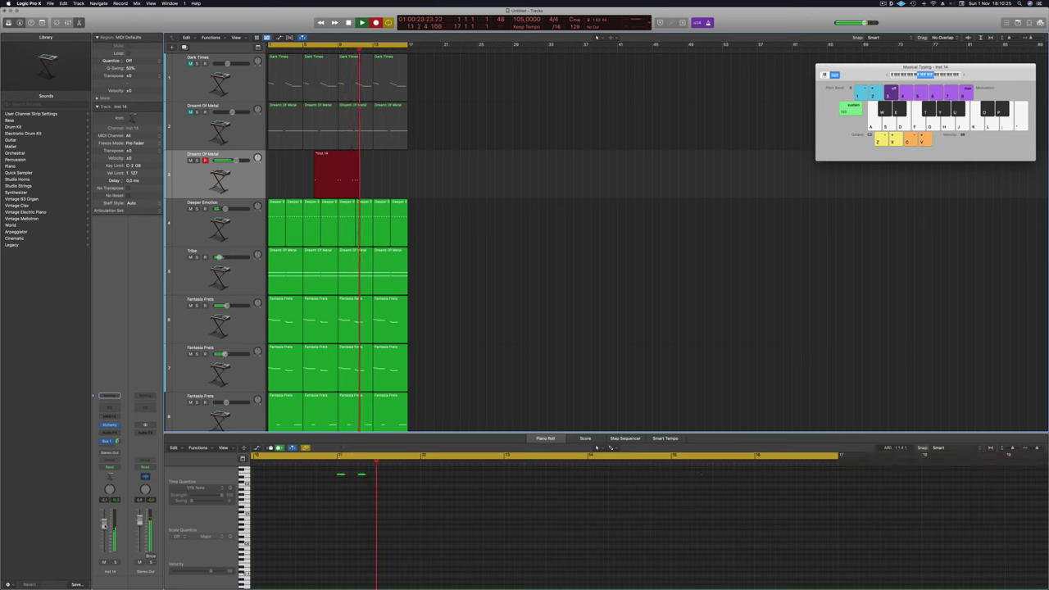
key(d)
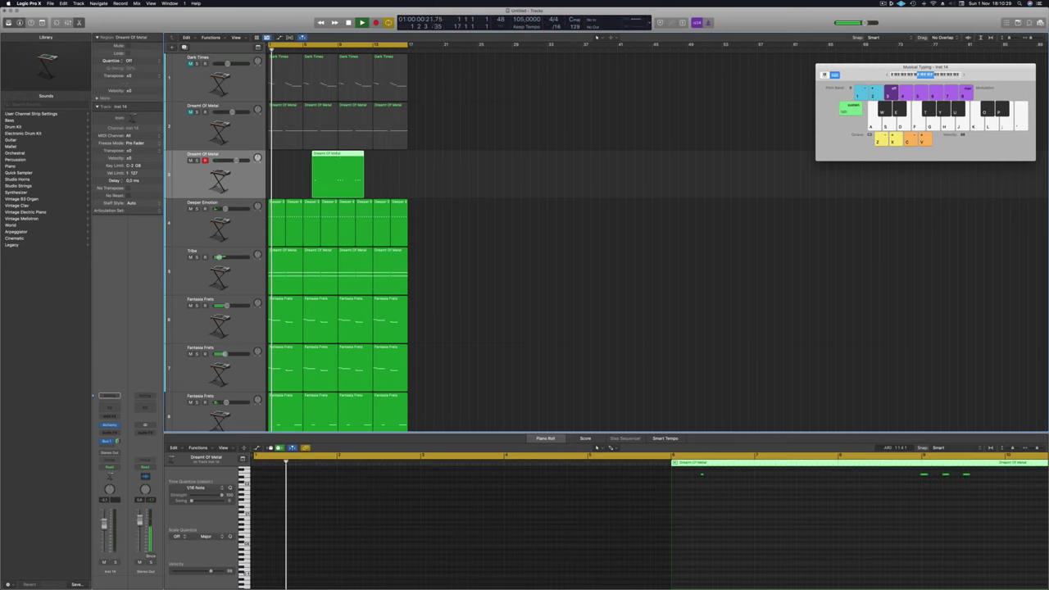
Split the recorded region at bar 9, splitting the crossing notes, and delete the portion before the split.
super+click(337, 154)
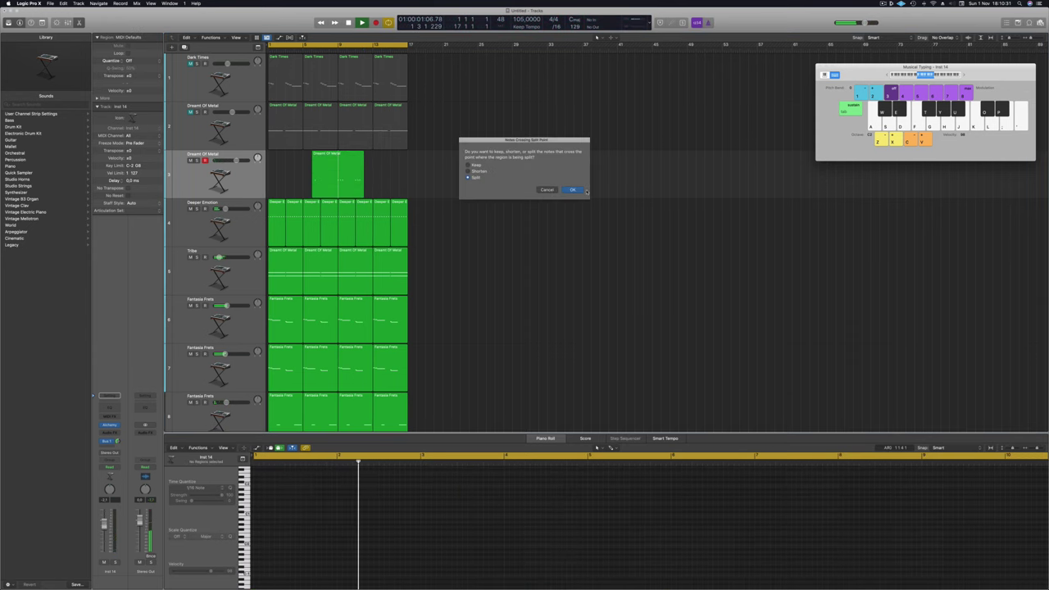
click(573, 190)
click(332, 161)
key(Delete)
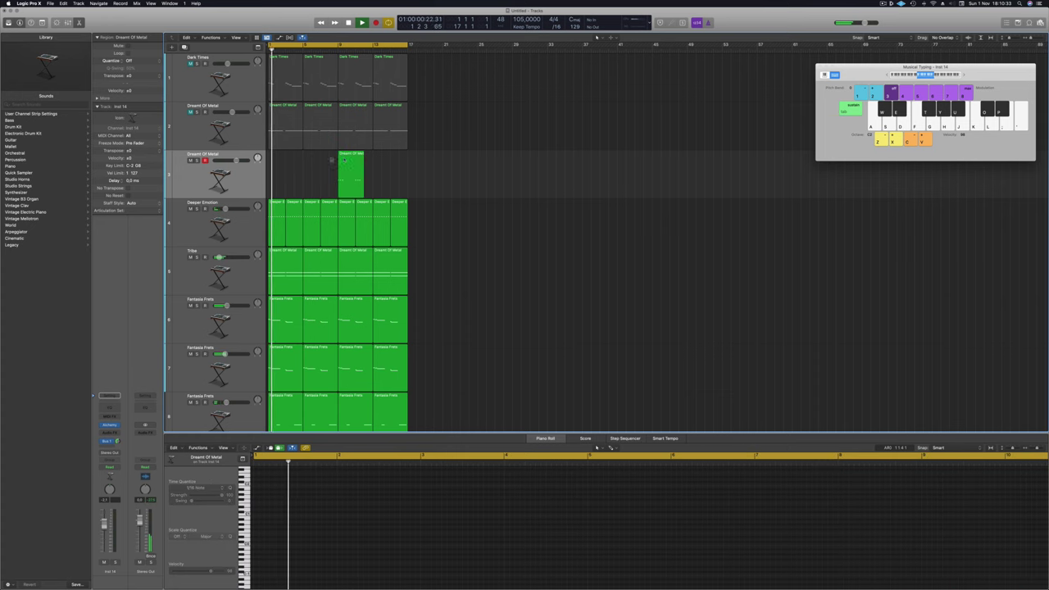
Move the remaining third-track region to bar 1 and open its notes in the Piano Roll.
key(space)
double_click(350, 158)
drag(349, 158, 281, 163)
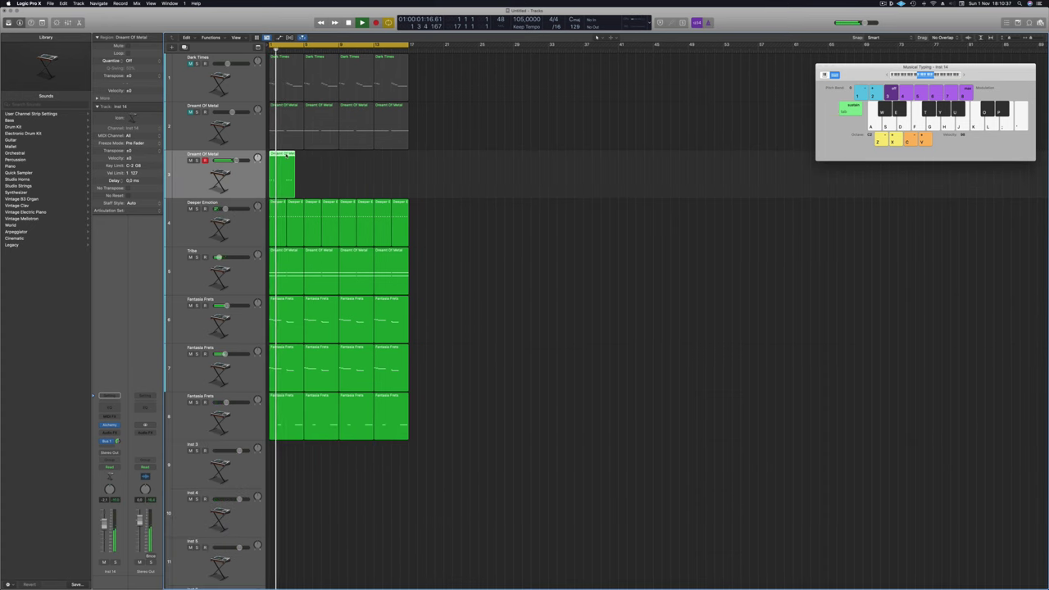
double_click(283, 156)
key(space)
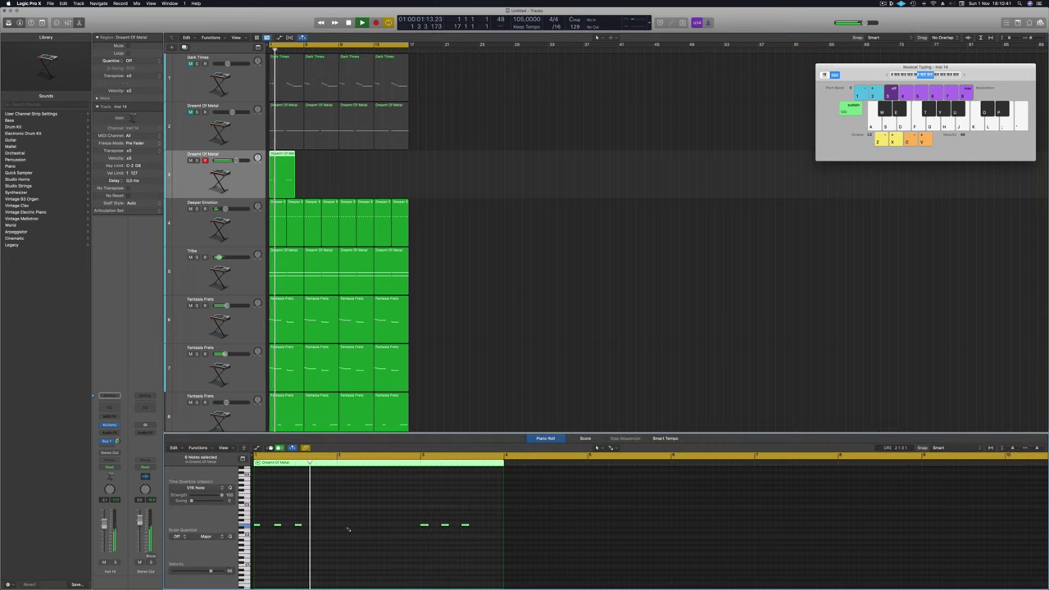
key(super+w)
click(546, 180)
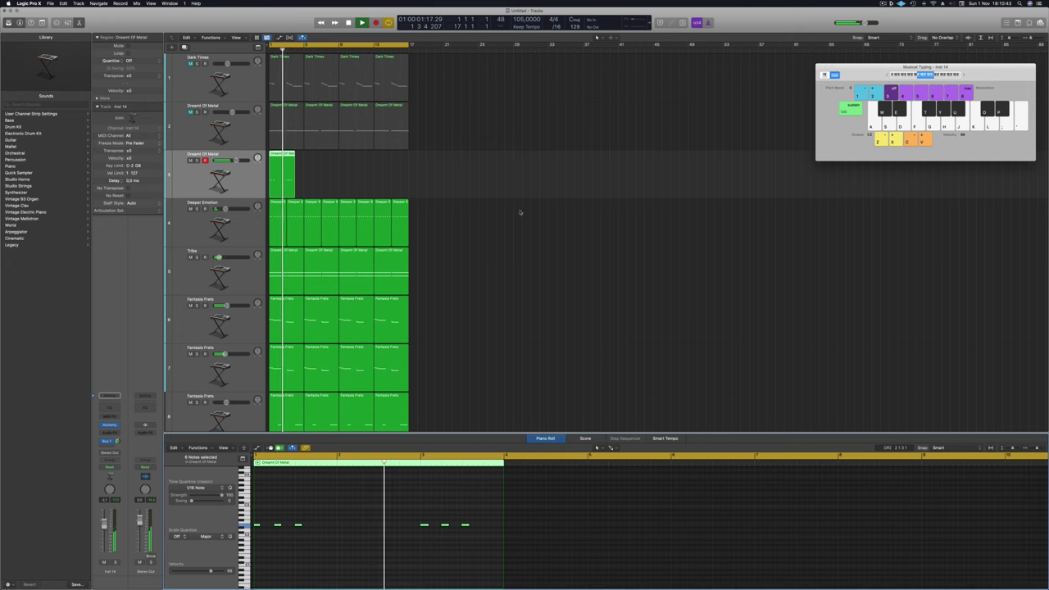
click(511, 295)
click(276, 168)
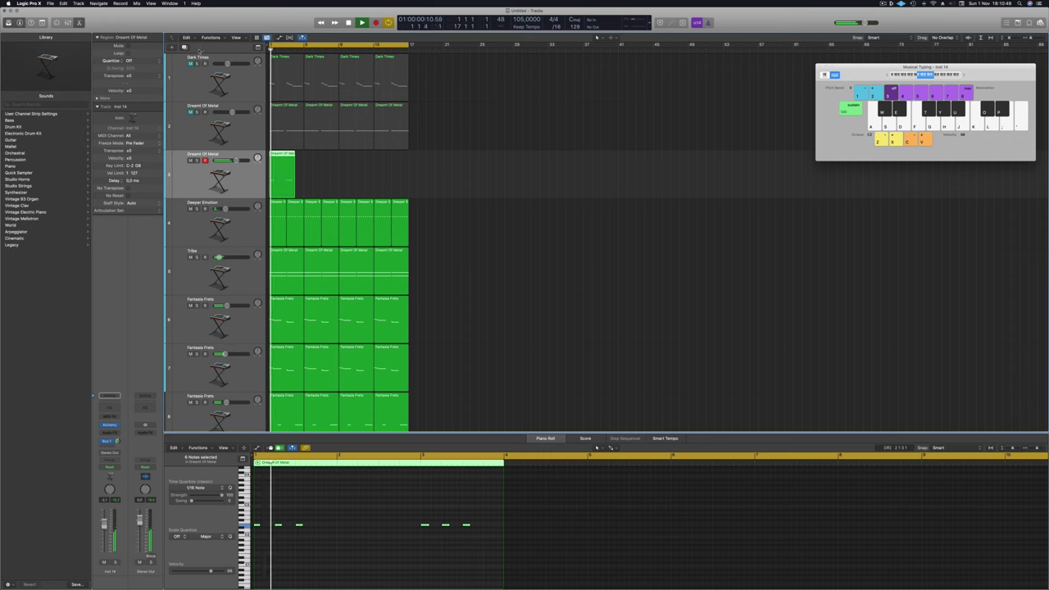
Duplicate the third track without regions and copy its region to bars 5, 9 and 13.
click(185, 47)
click(281, 155)
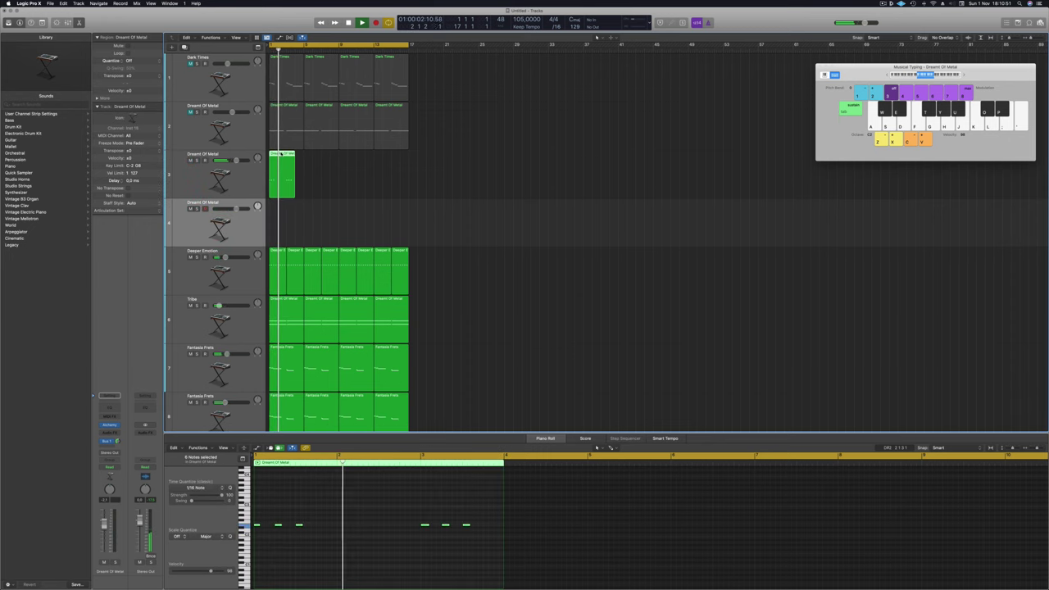
drag(287, 155, 354, 165)
shift+click(281, 155)
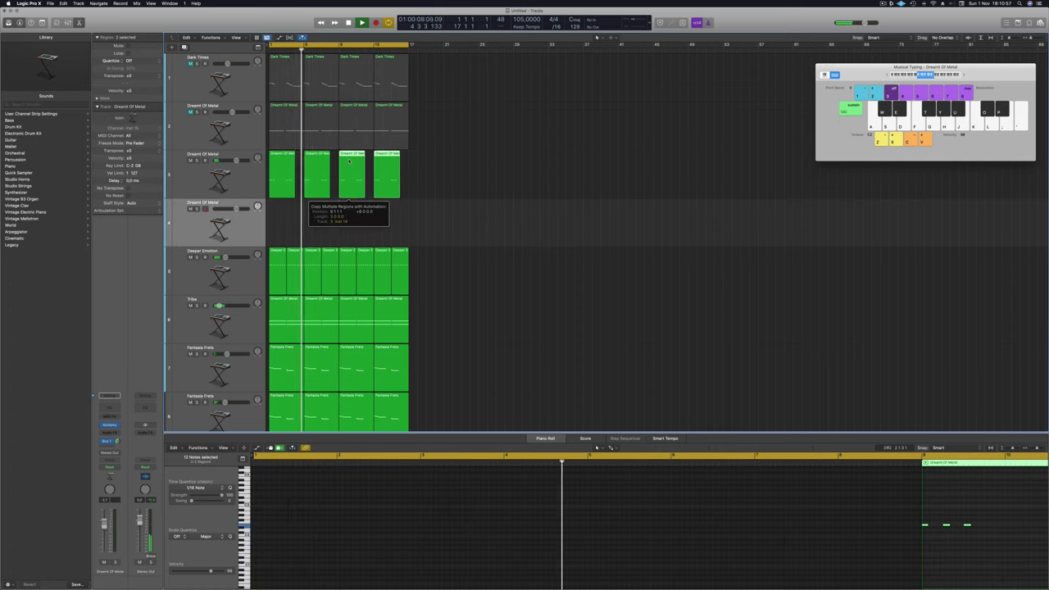
Open Alchemy on the new empty Dream Of Metal track, position it below the Musical Typing window and try out a note.
key(Return)
click(246, 230)
key(Return)
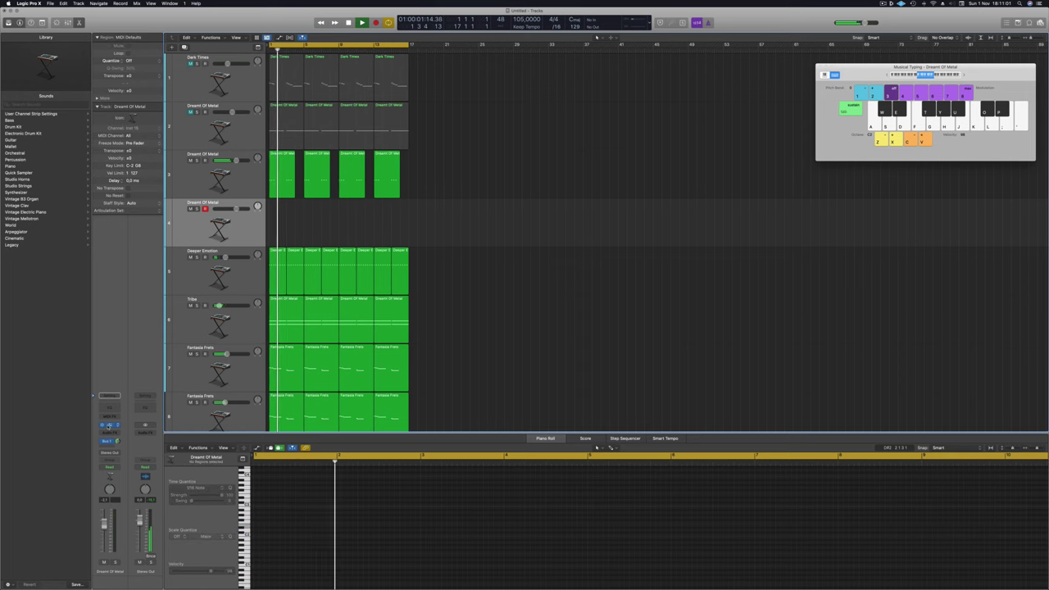
drag(473, 99, 787, 220)
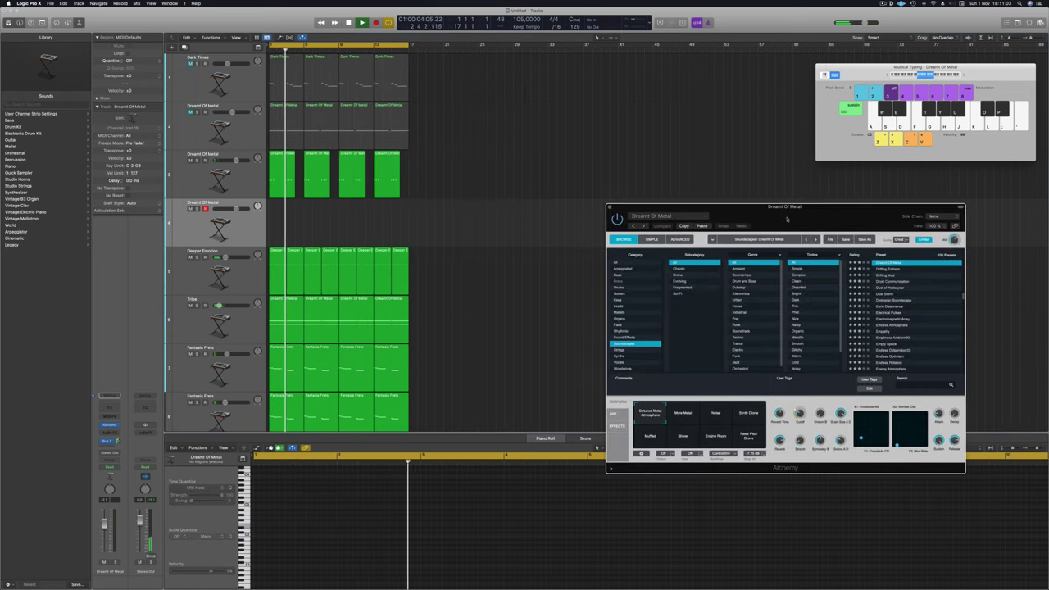
drag(1016, 76, 837, 86)
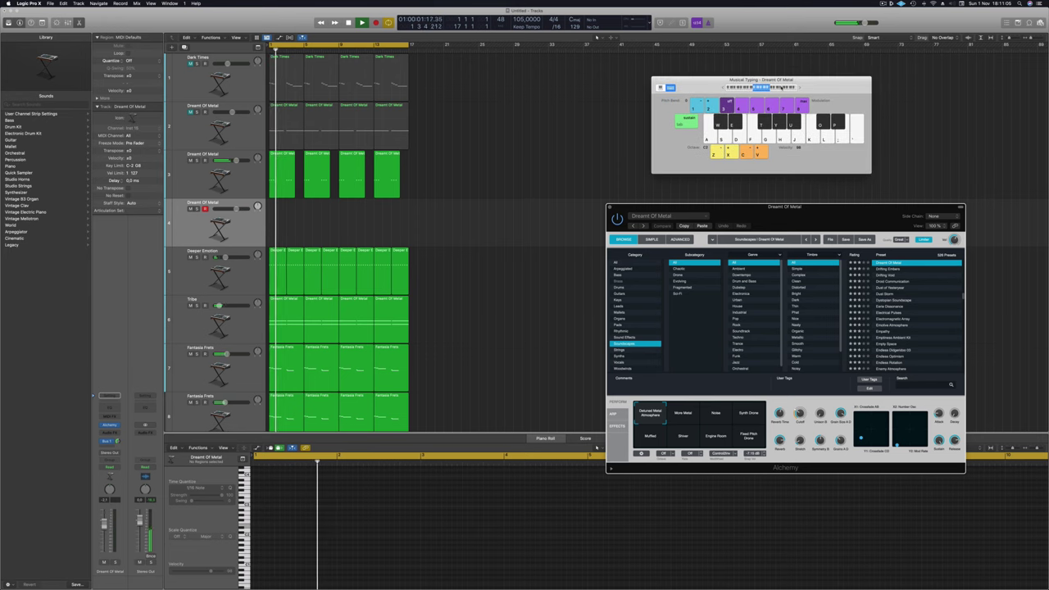
click(781, 88)
key(g)
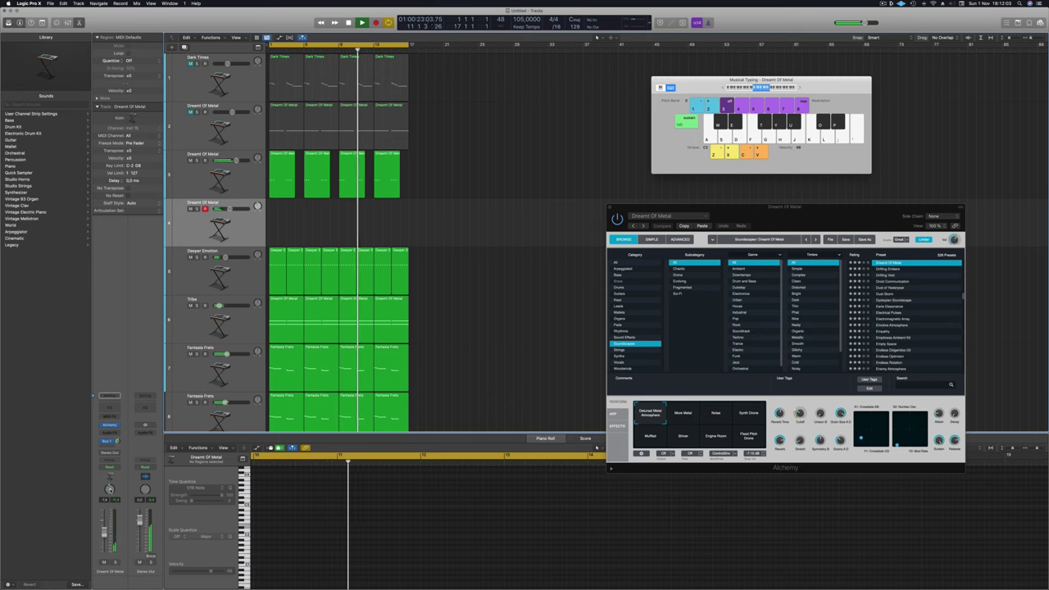
Record a sustained-note part on the fourth track up to the end of the cycle and stop.
key(r)
key(apostrophe)
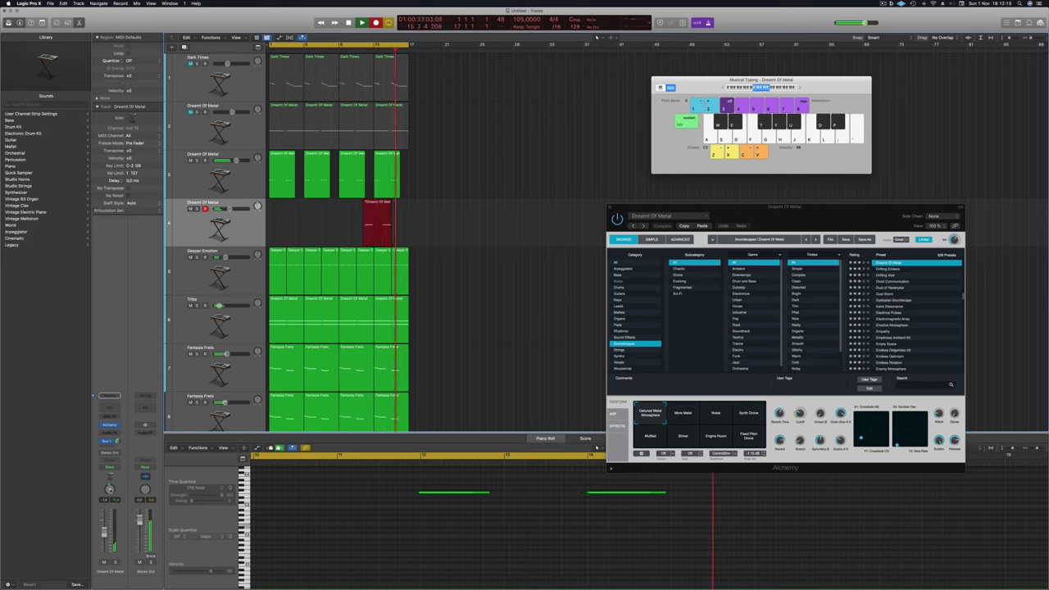
key(apostrophe)
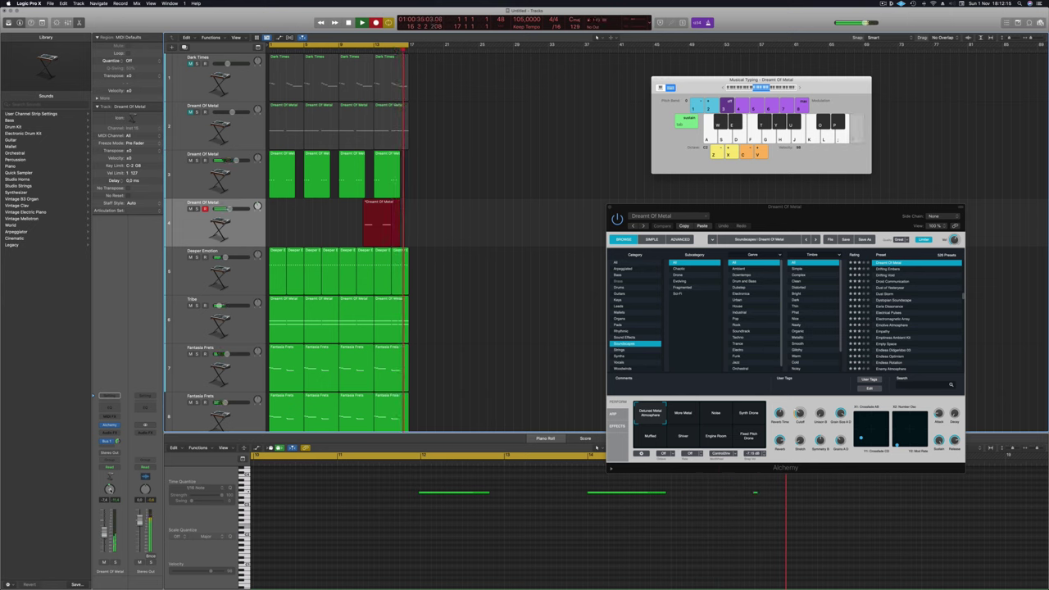
key(space)
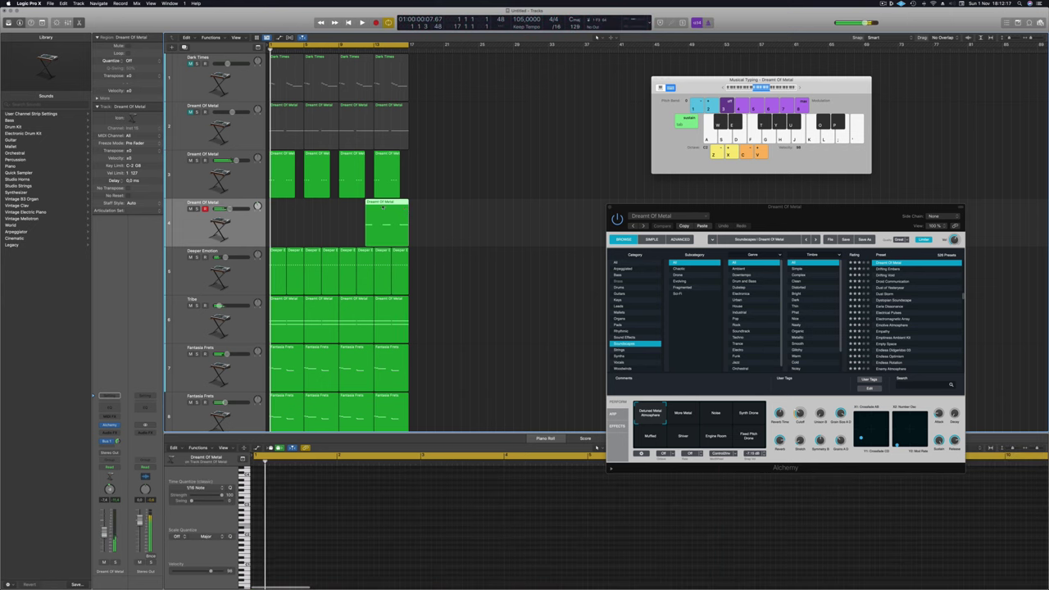
Split the new fourth-track region at bar 13, delete its leading portion and move the rest to bar 1.
super+click(374, 207)
click(370, 205)
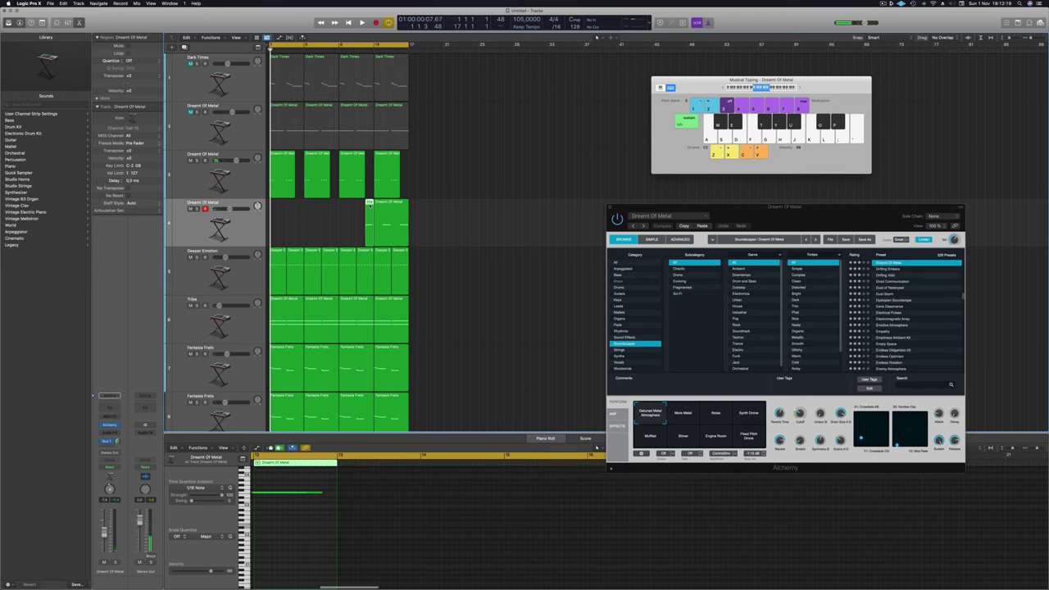
key(Delete)
drag(384, 203, 285, 202)
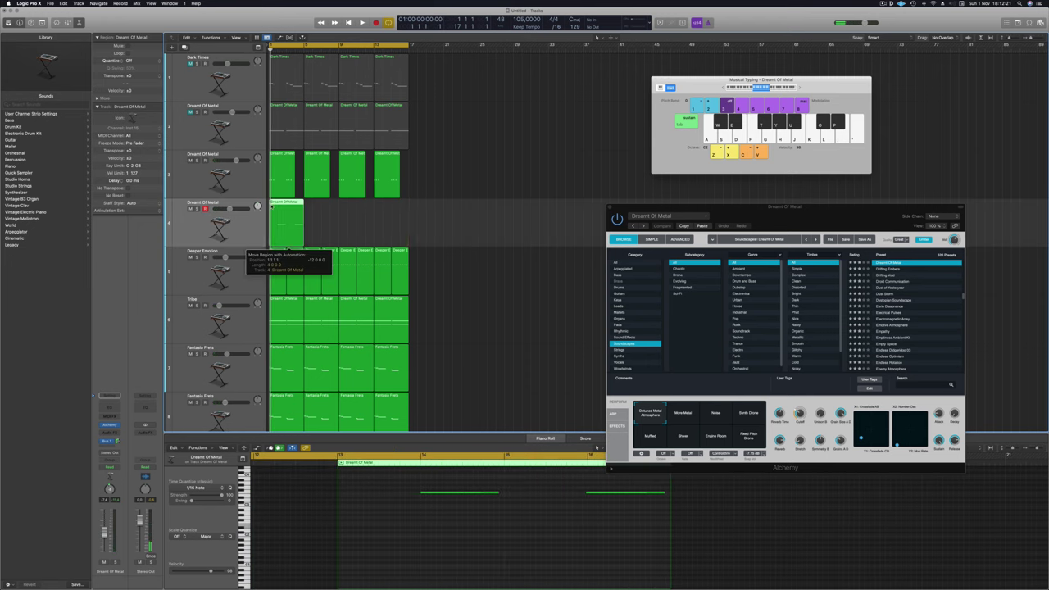
Start playback and copy the fourth track's four-bar region to bars 5, 9 and 13.
key(space)
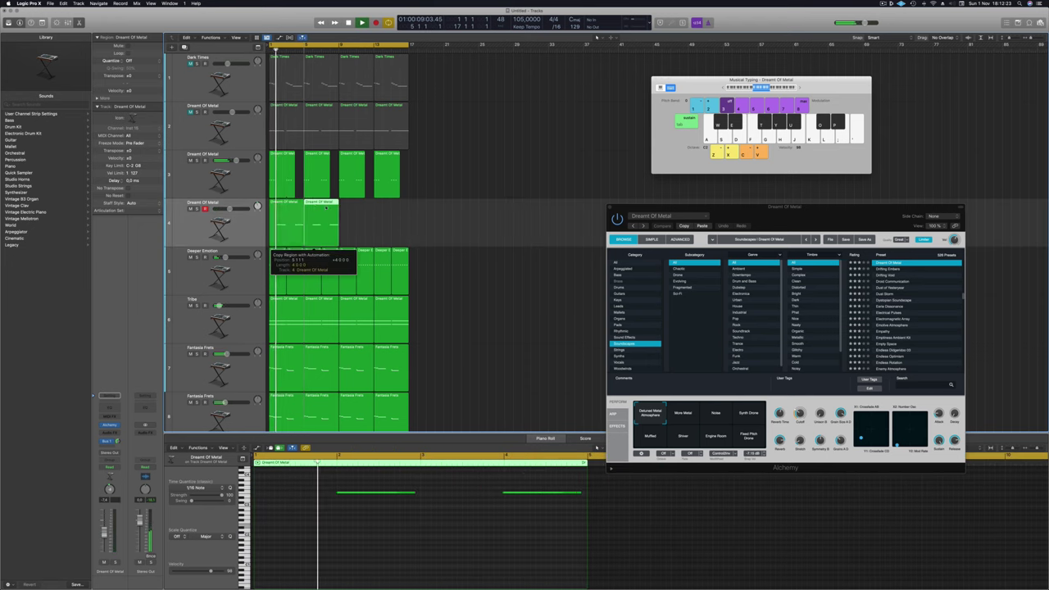
key(super+r)
drag(282, 206, 354, 208)
scroll(468, 222, down, 2)
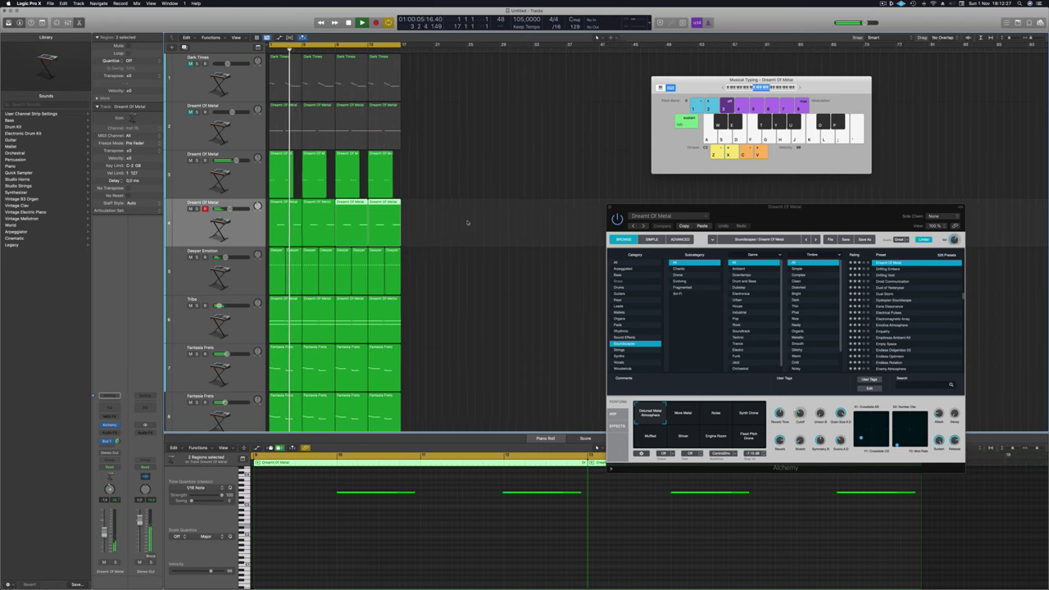
click(405, 561)
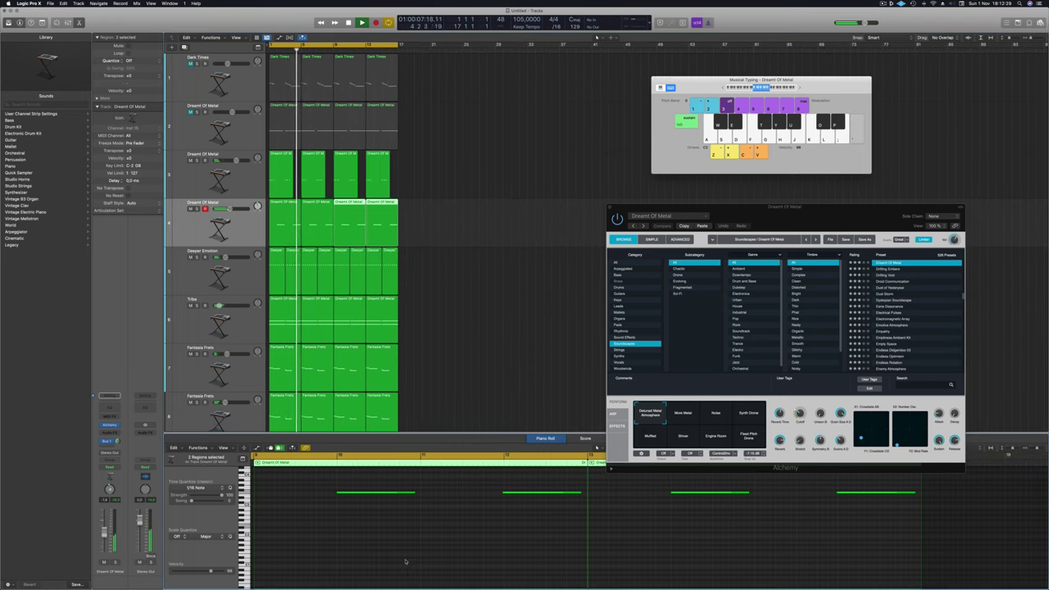
click(236, 238)
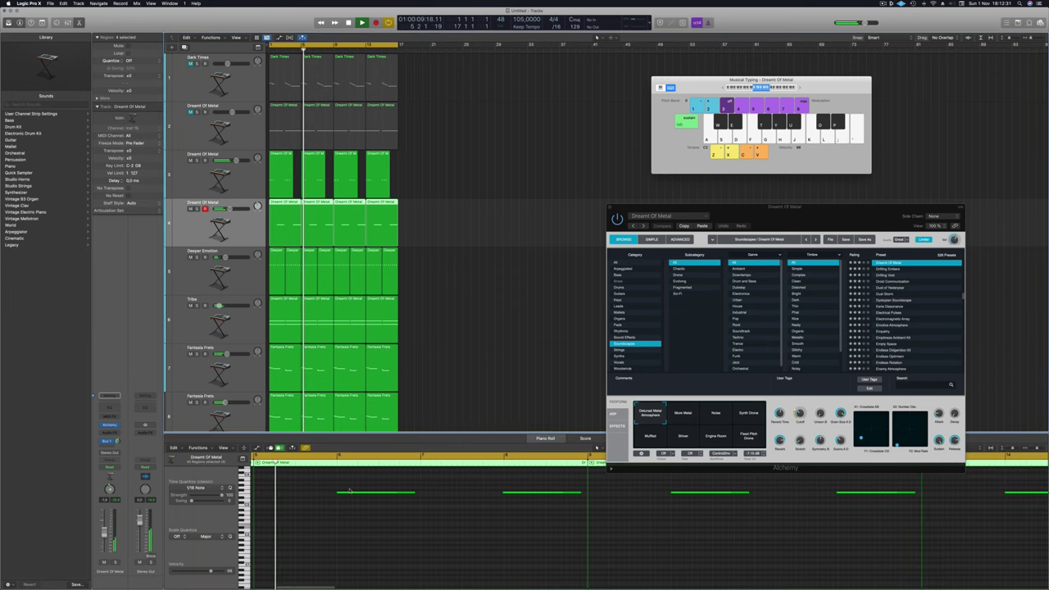
key(super+a)
click(267, 229)
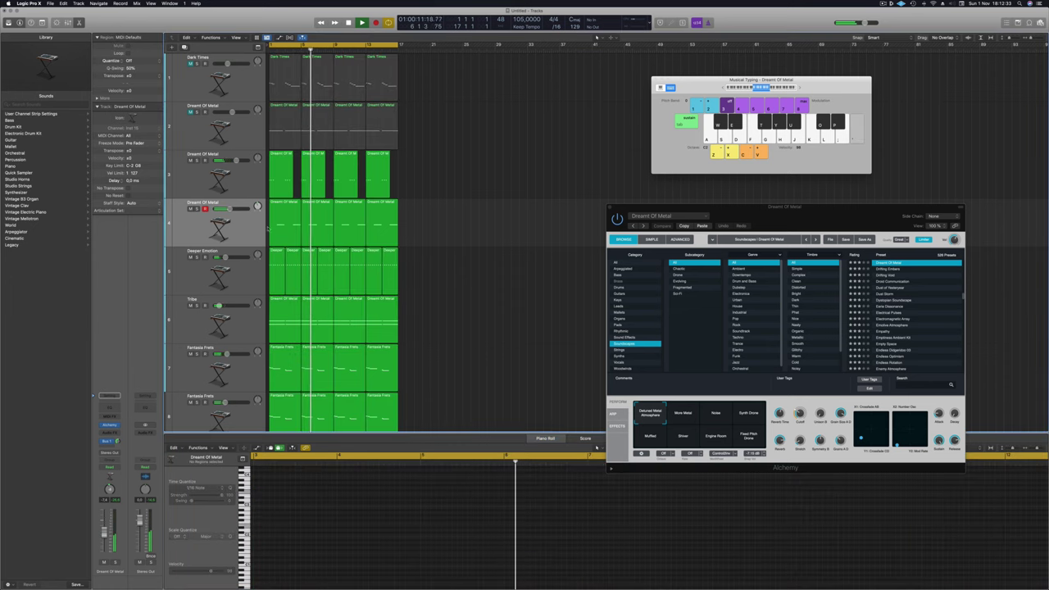
click(243, 227)
key(super+a)
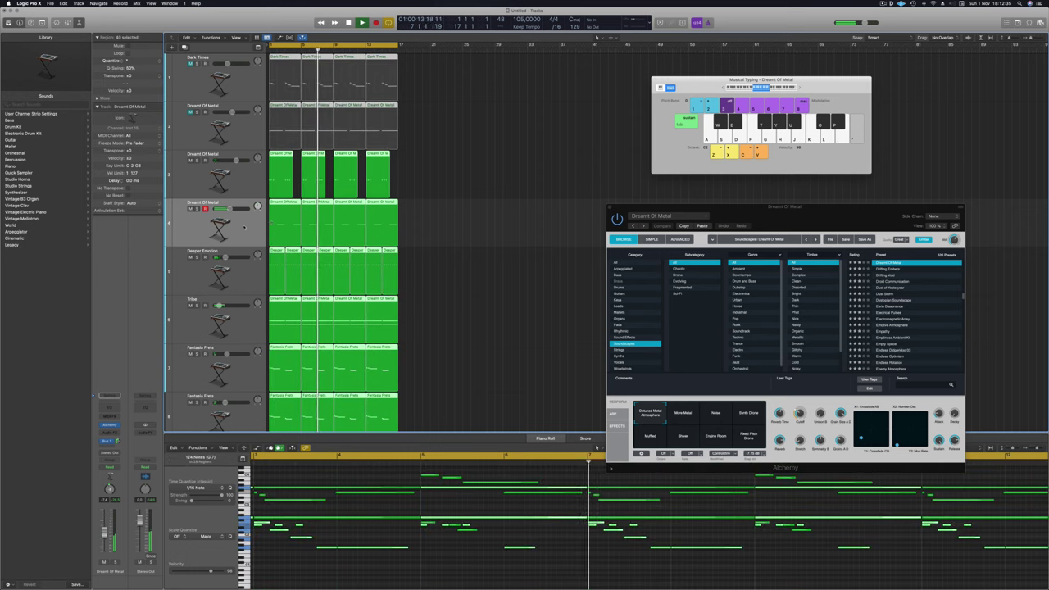
click(450, 241)
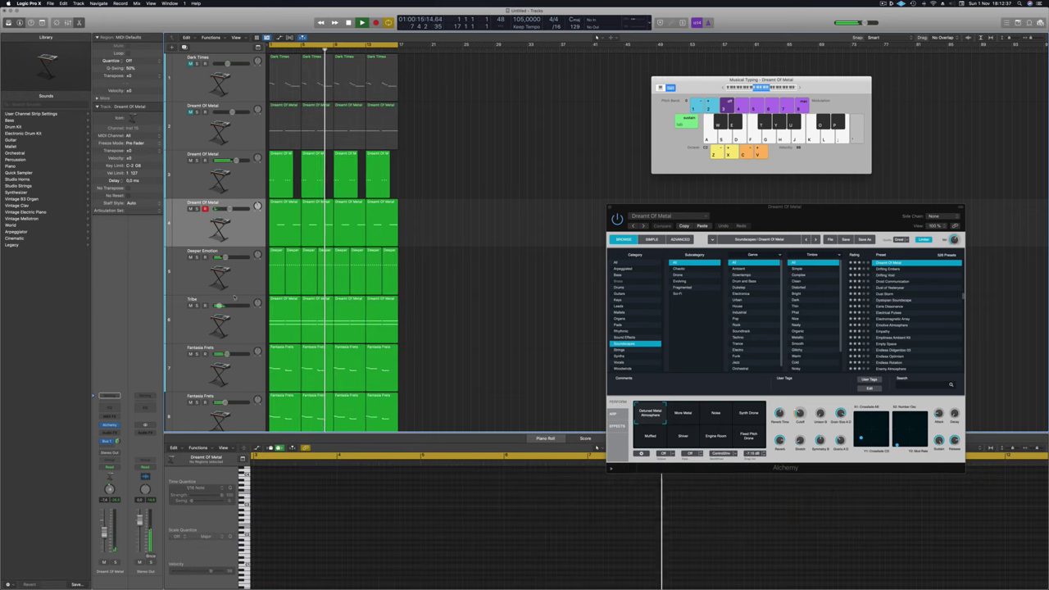
Select the fourth track's four regions and all their notes in the Piano Roll.
click(237, 233)
click(403, 562)
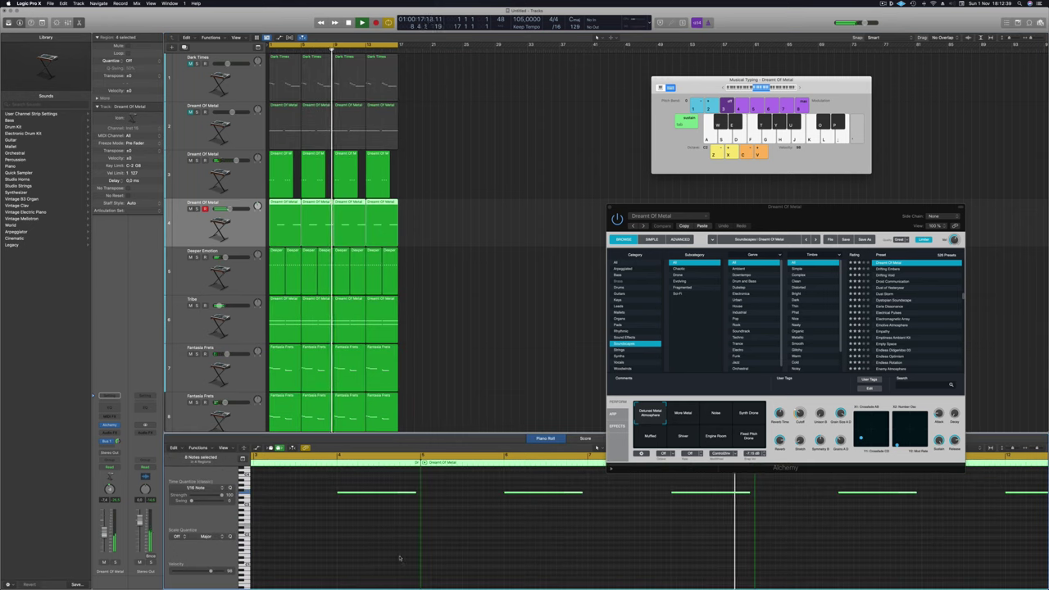
click(479, 196)
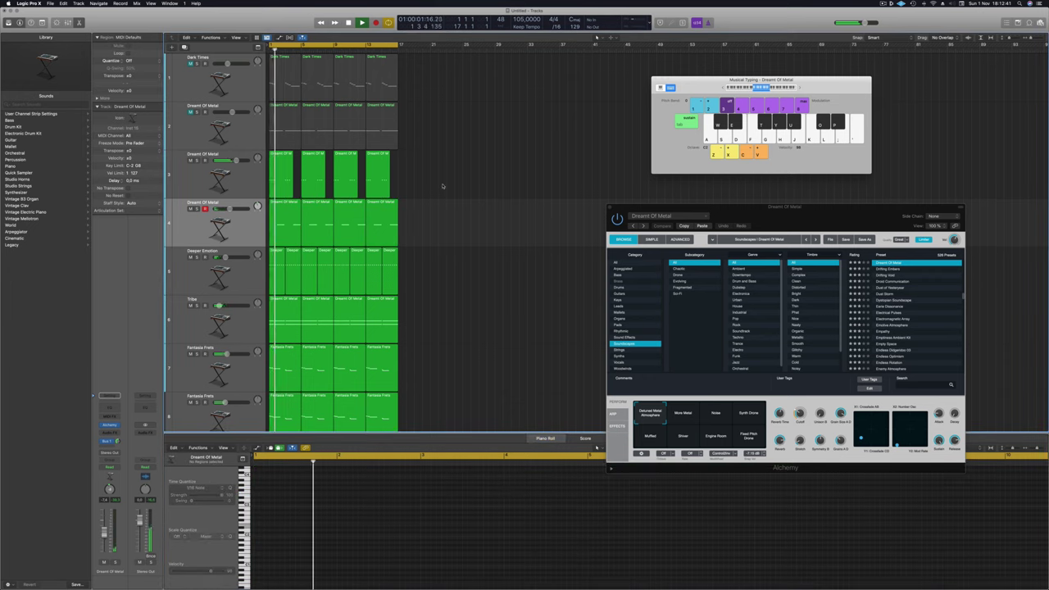
click(244, 229)
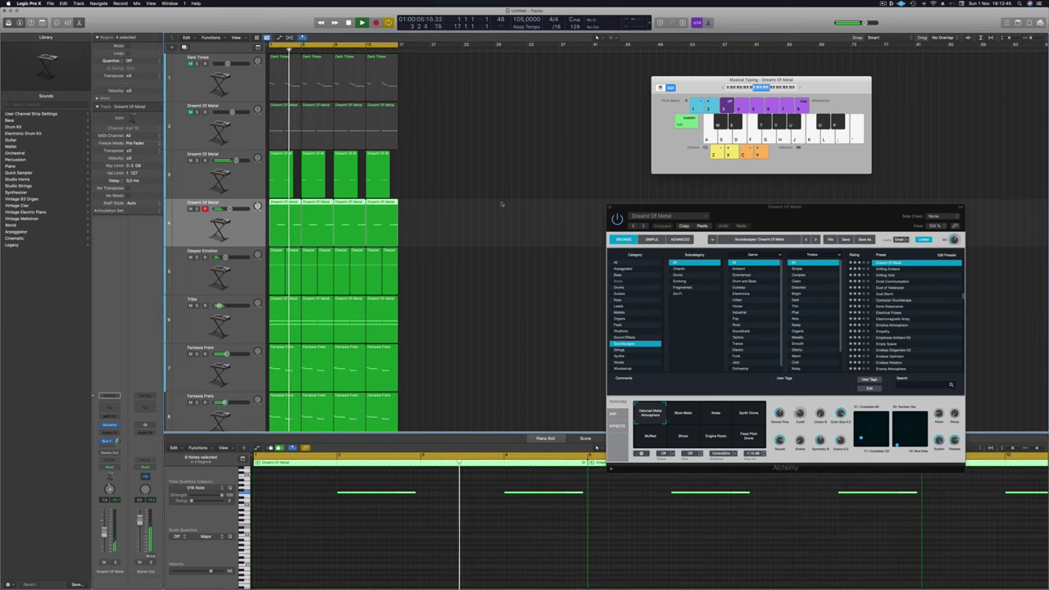
Briefly unmute the second track, Dream Of Metal, to hear it in the mix, and mute it again.
key(super+Up)
key(super+Up)
key(super+Up)
key(super+Up)
key(super+Up)
key(super+Up)
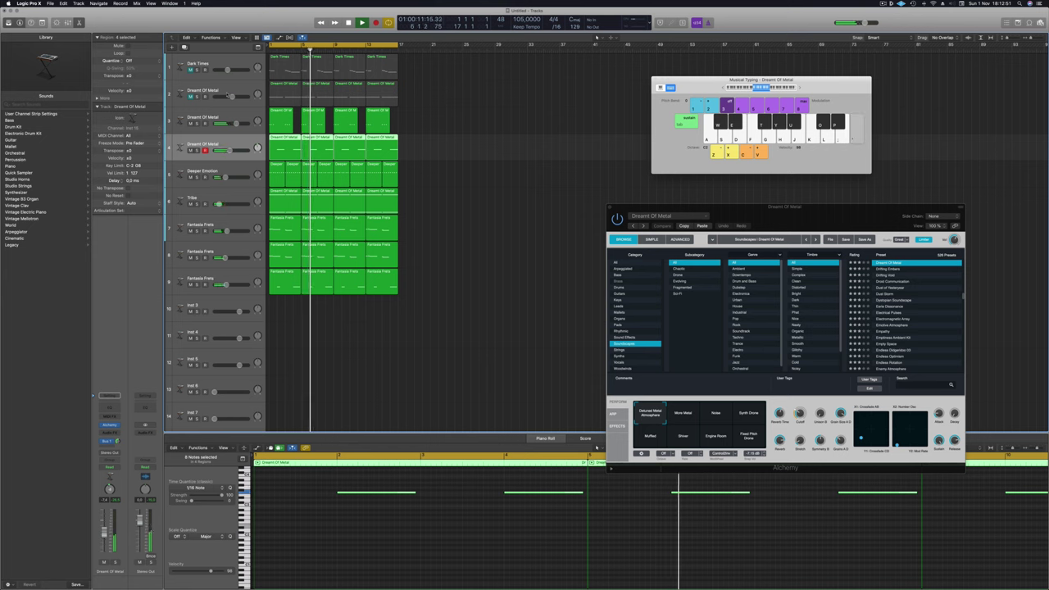
click(190, 97)
click(190, 96)
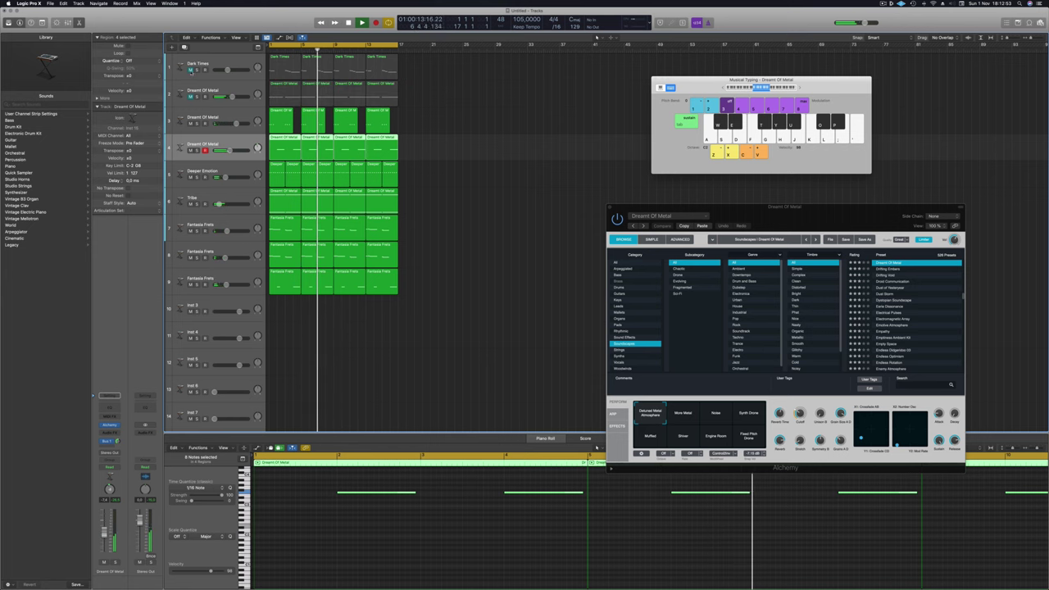
Mute the first two Fantasia Frets tracks, then unmute and select Dark Times with playback restarted from the beginning.
click(190, 231)
click(190, 258)
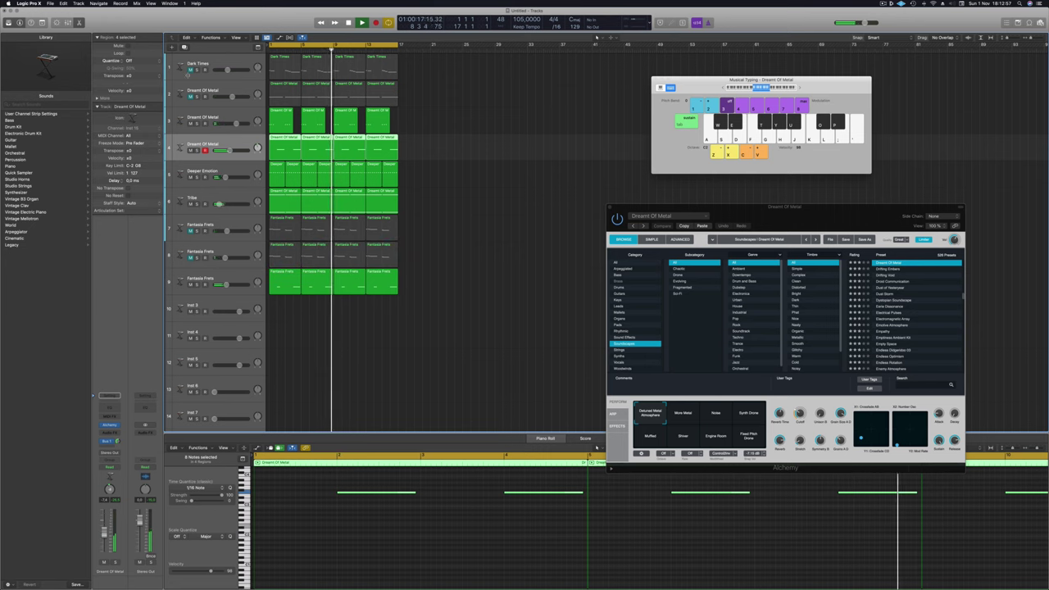
click(190, 69)
key(Return)
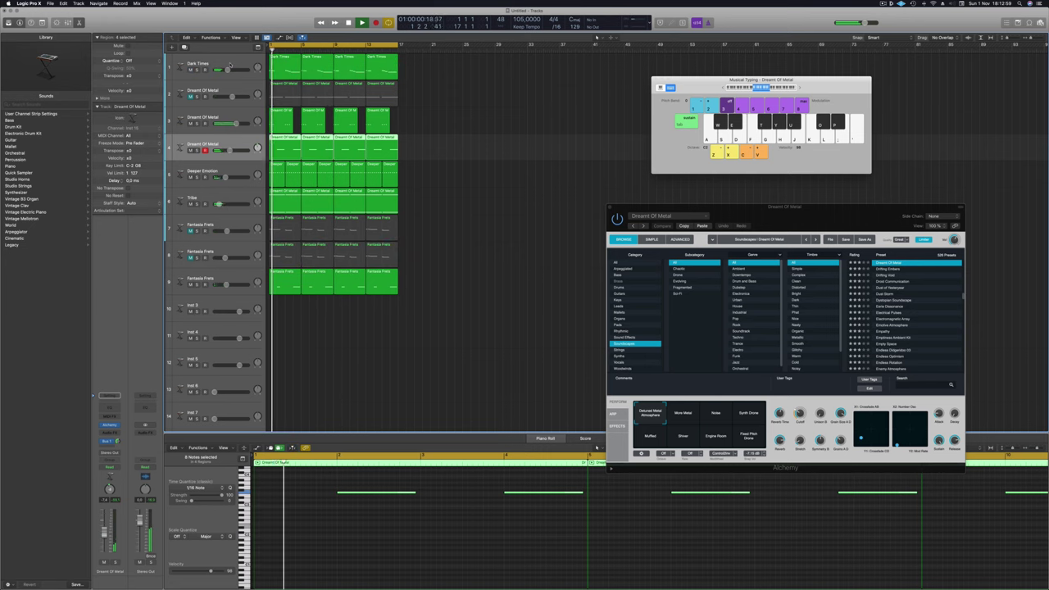
click(239, 62)
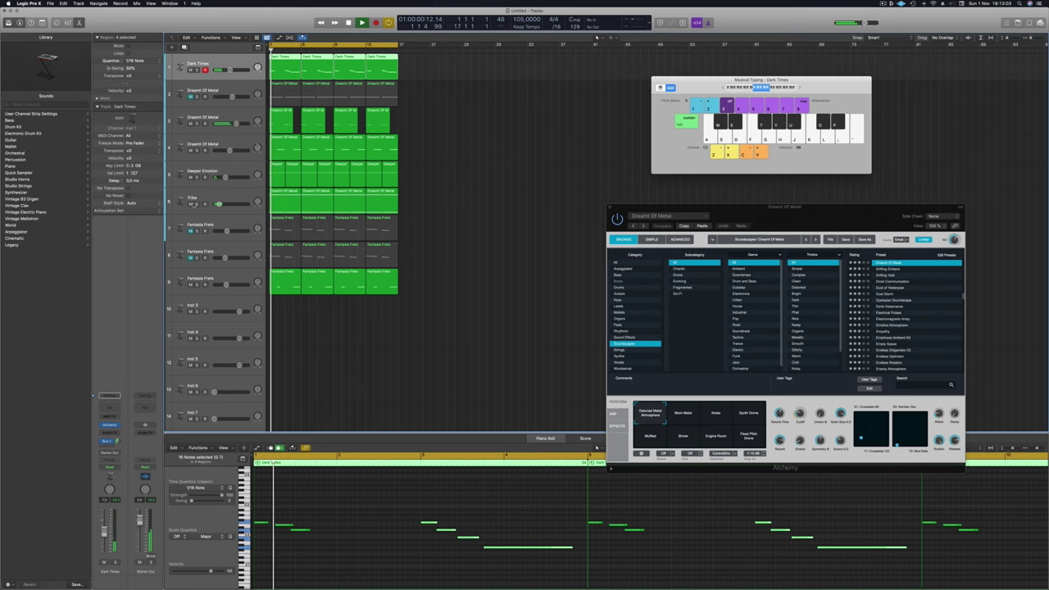
Mute the Tribe, Deeper Emotion and third Dream Of Metal tracks, and unmute the second track, Dream Of Metal.
click(190, 204)
click(211, 197)
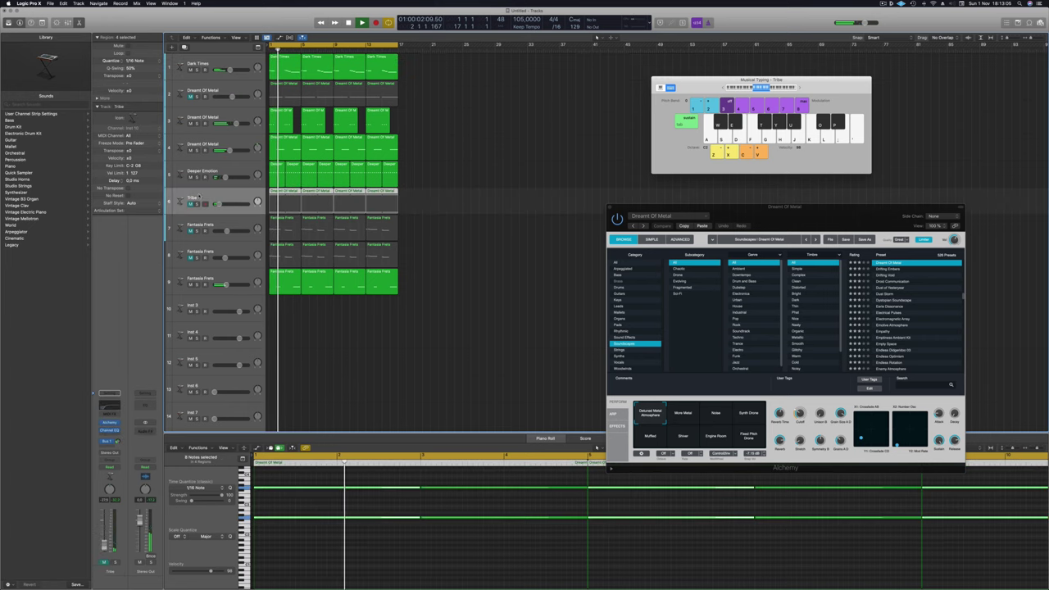
click(190, 176)
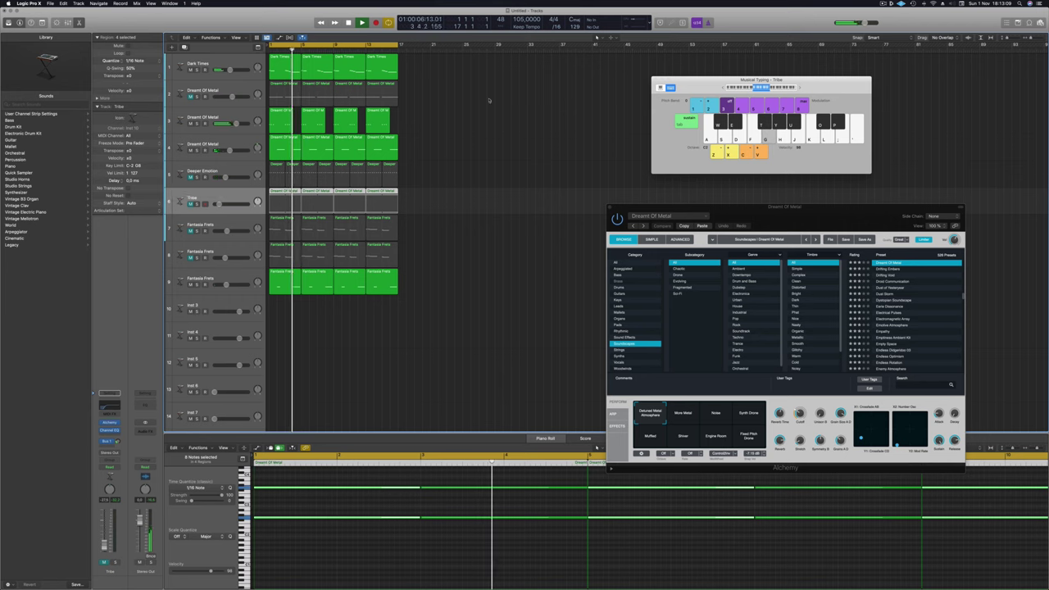
click(191, 123)
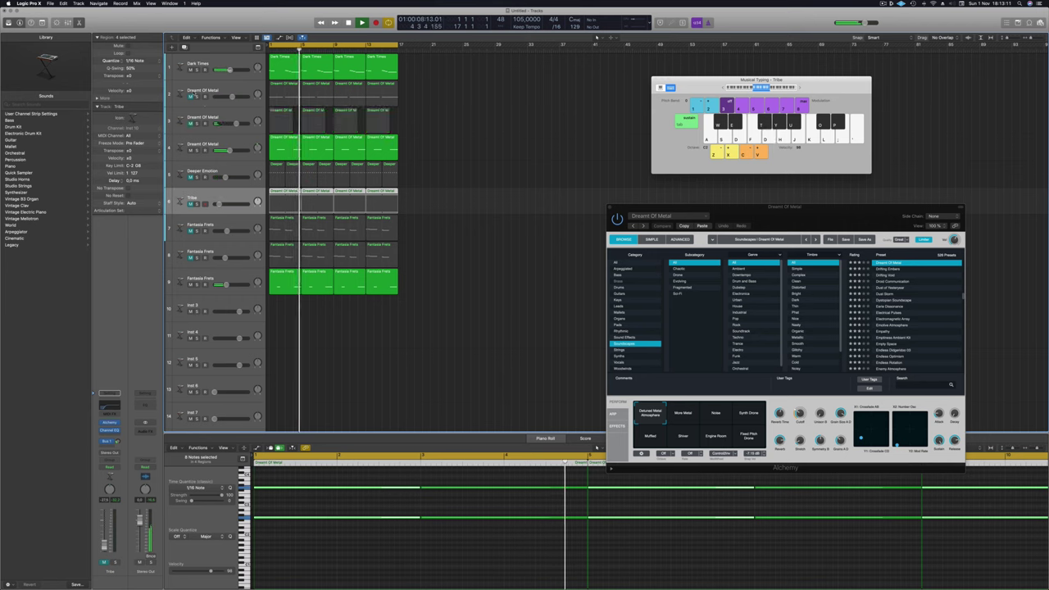
click(191, 96)
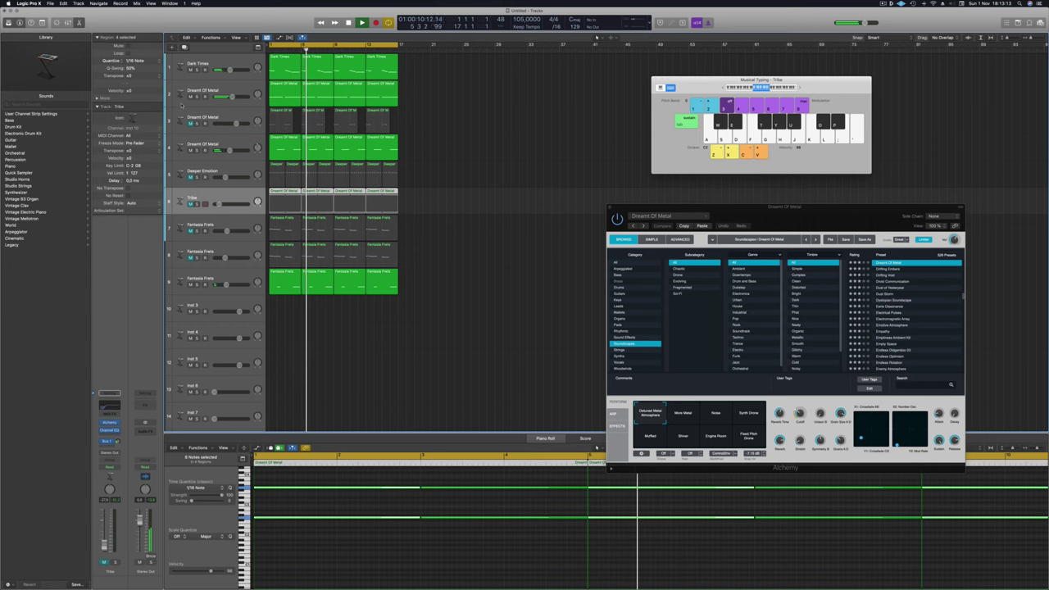